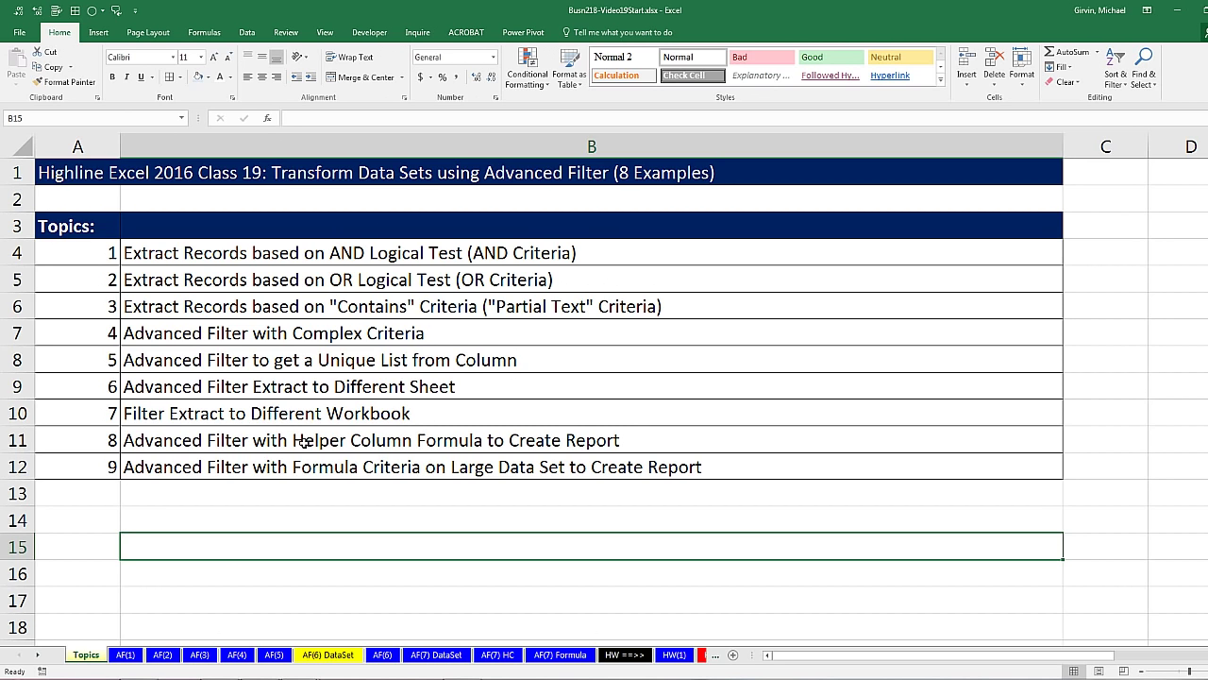
Open the AF(1) sheet and examine its data set, criteria area headers and extract area headers
{"action": "left_click", "coordinate": [125, 654]}
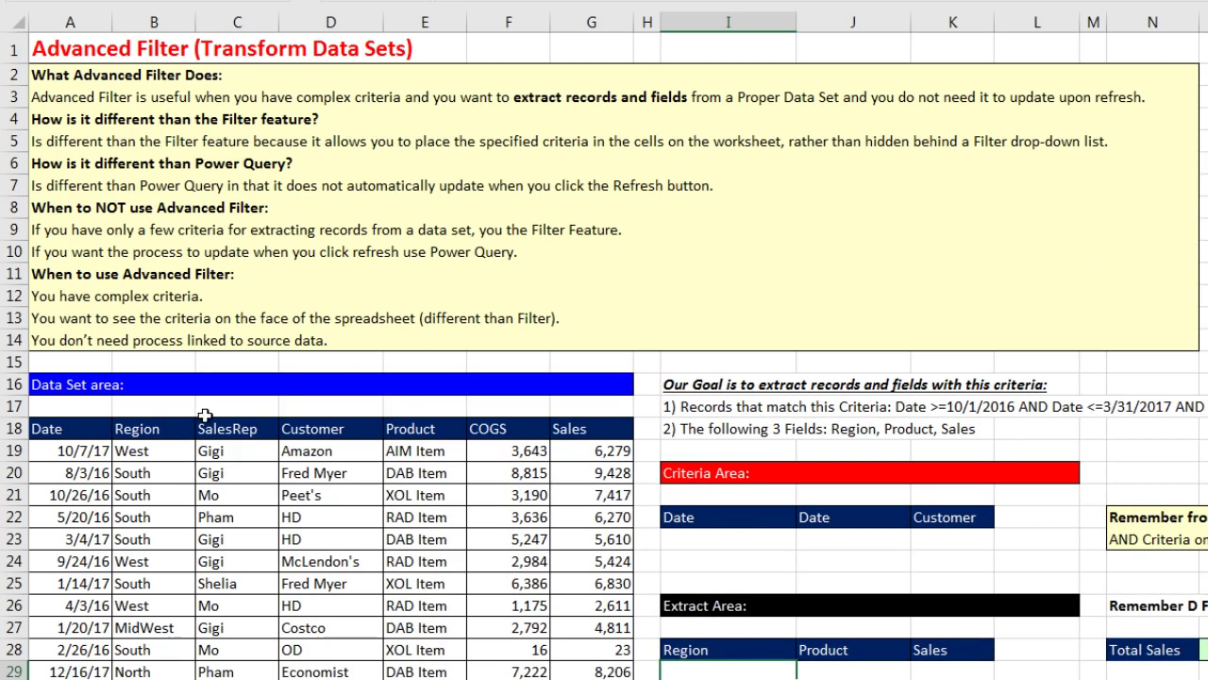
{"action": "left_click", "coordinate": [92, 429]}
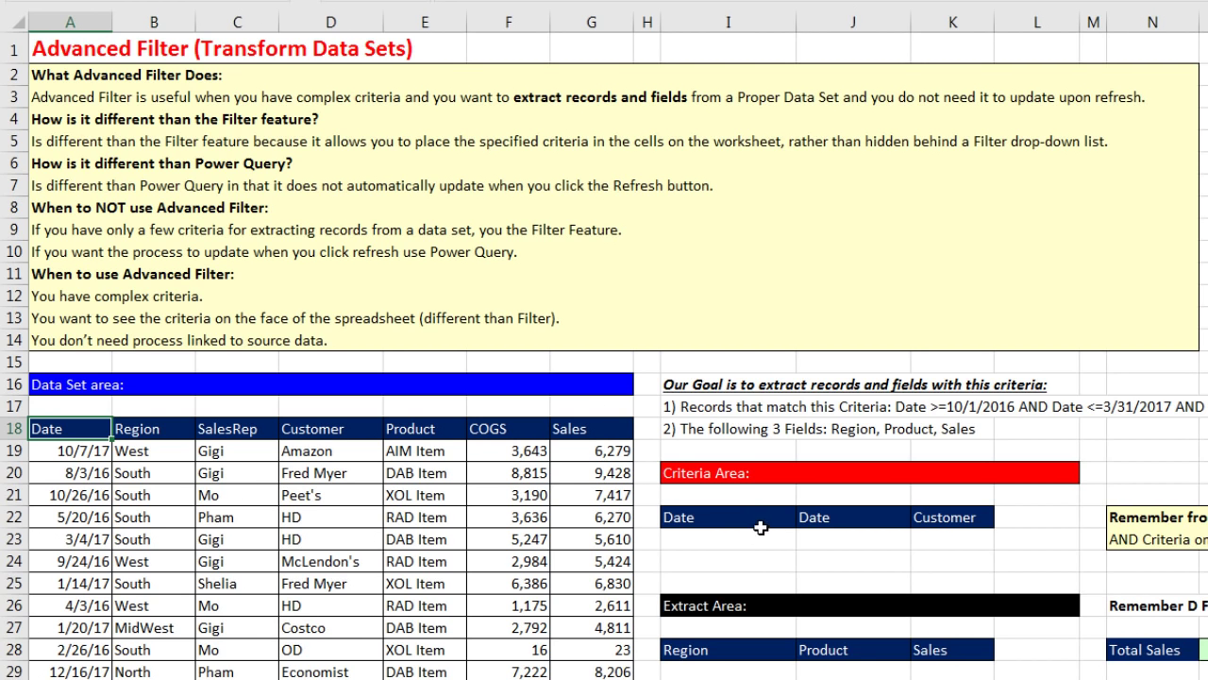
{"action": "left_click", "coordinate": [257, 455]}
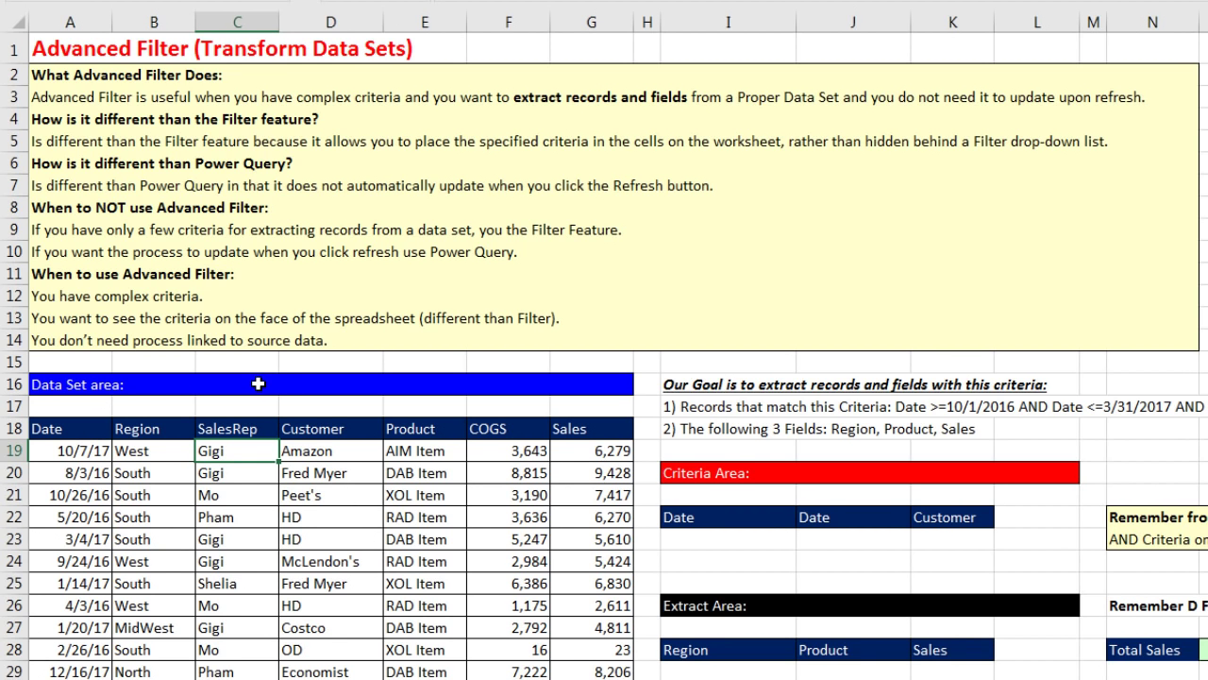
{"action": "scroll", "coordinate": [753, 532], "scroll_direction": "down", "scroll_amount": 3, "text": "ctrl"}
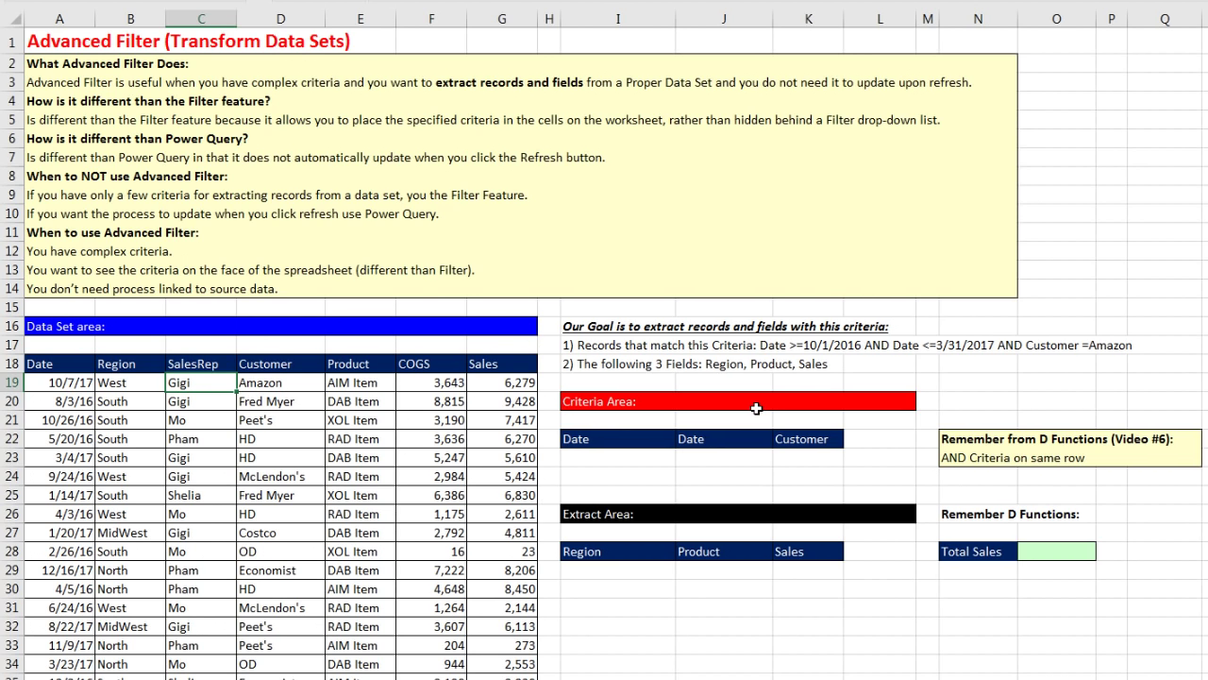
{"action": "left_click_drag", "start_coordinate": [608, 444], "coordinate": [789, 457]}
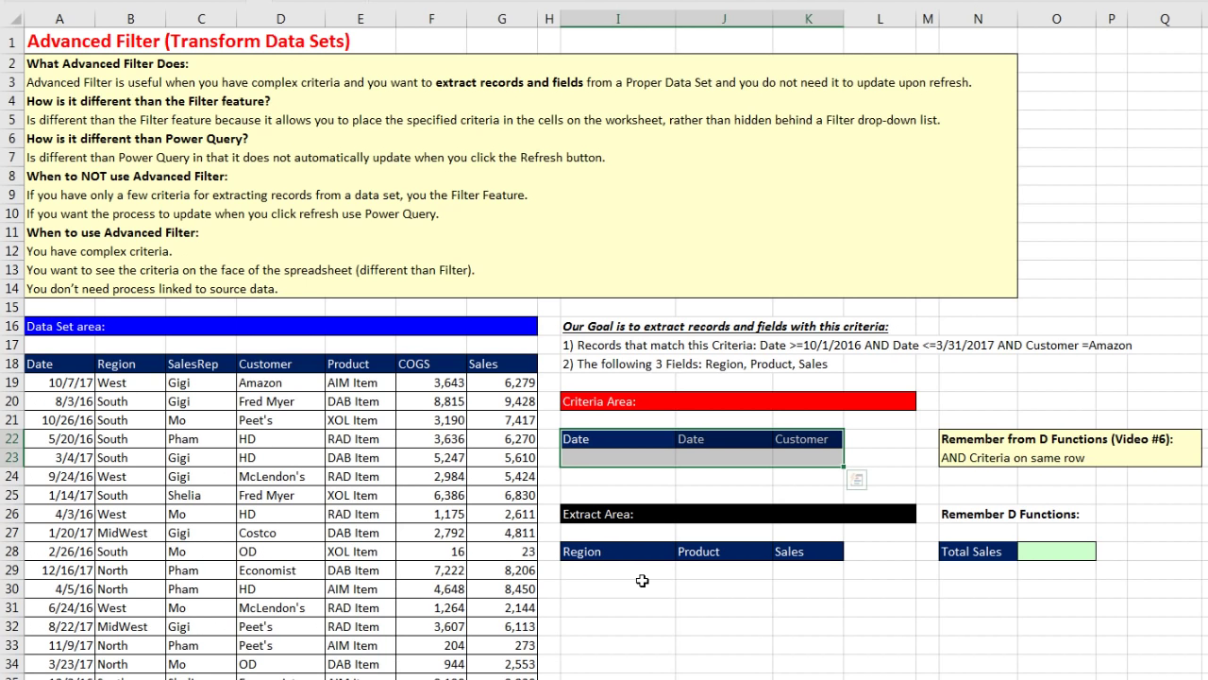
{"action": "left_click_drag", "start_coordinate": [580, 556], "coordinate": [795, 555]}
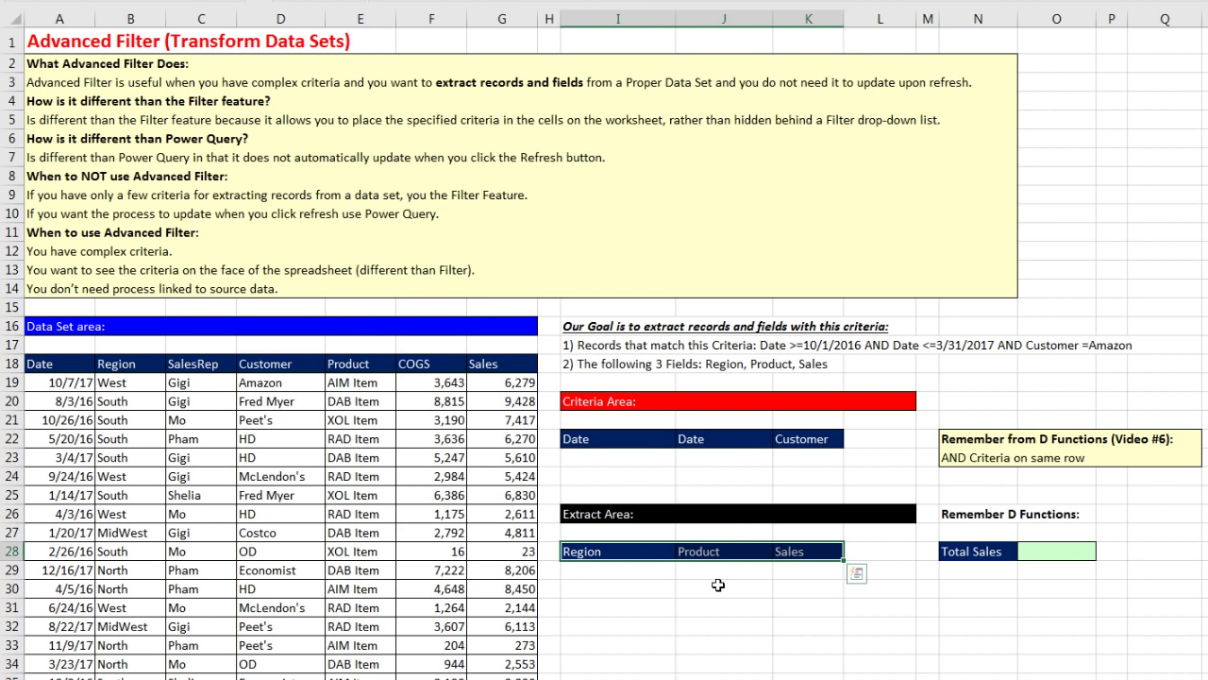
{"action": "key", "text": "Escape"}
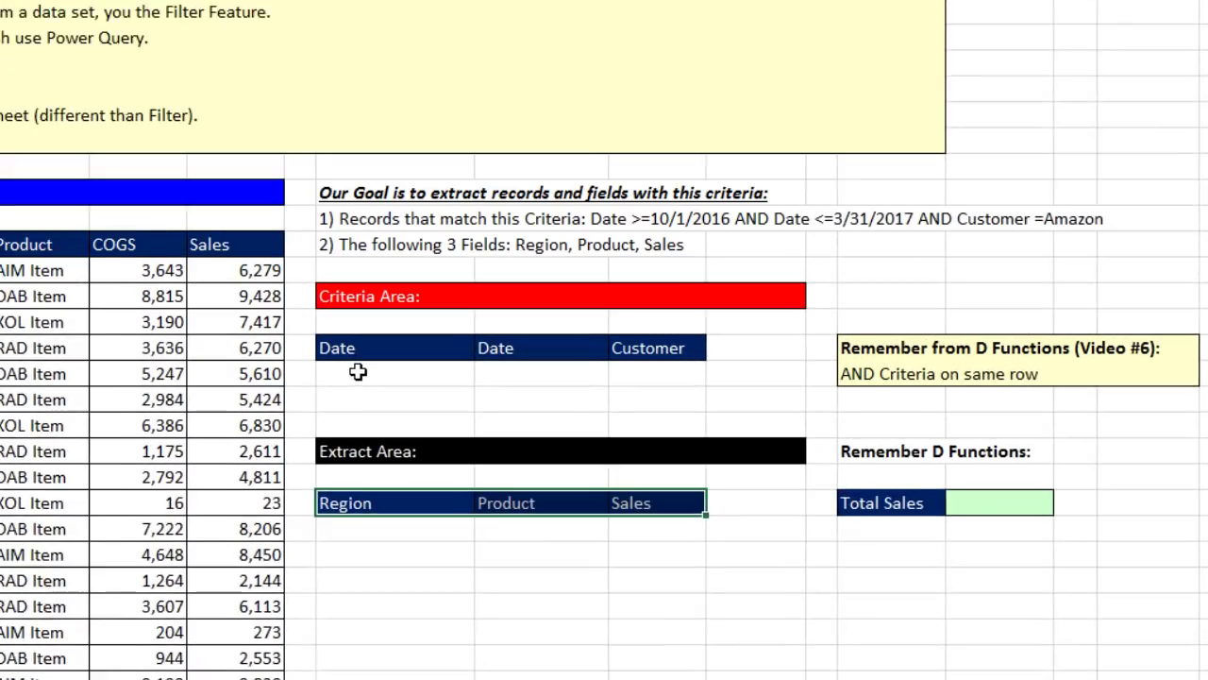
Enter the date criteria >=10/1/2016 and <=3/31/2107 under the two Date headers in the criteria area
{"action": "left_click", "coordinate": [591, 456]}
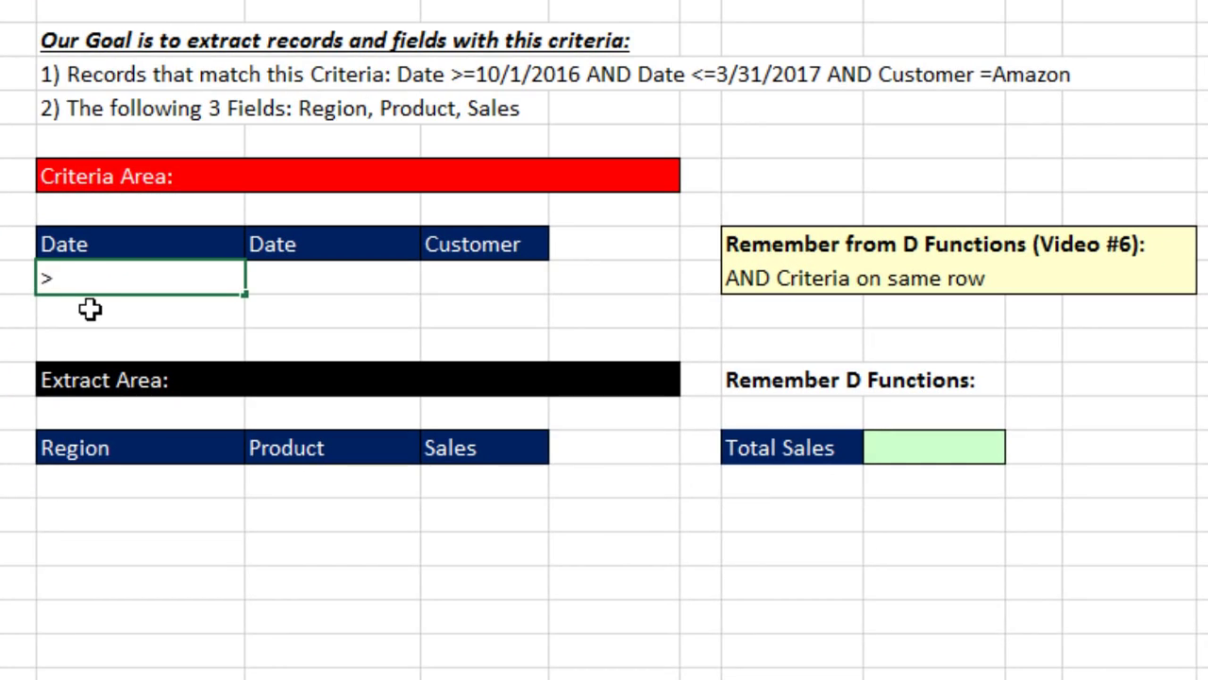
{"action": "type", "text": ">=10/1/2016"}
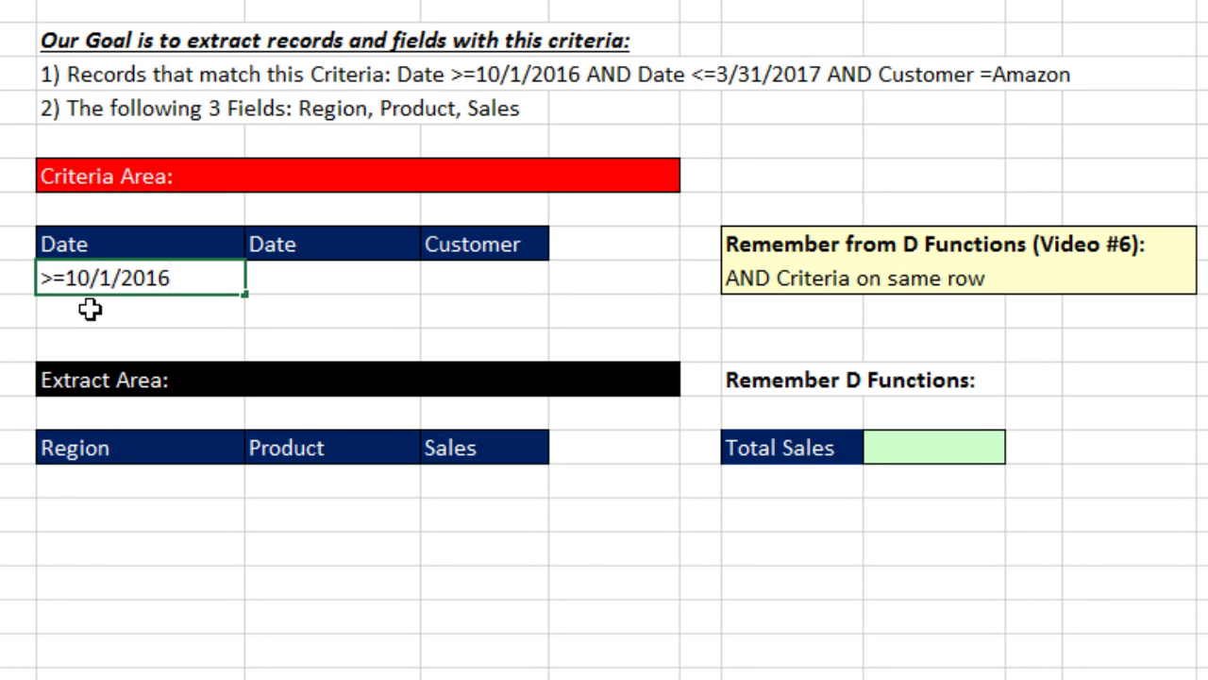
{"action": "key", "text": "Tab"}
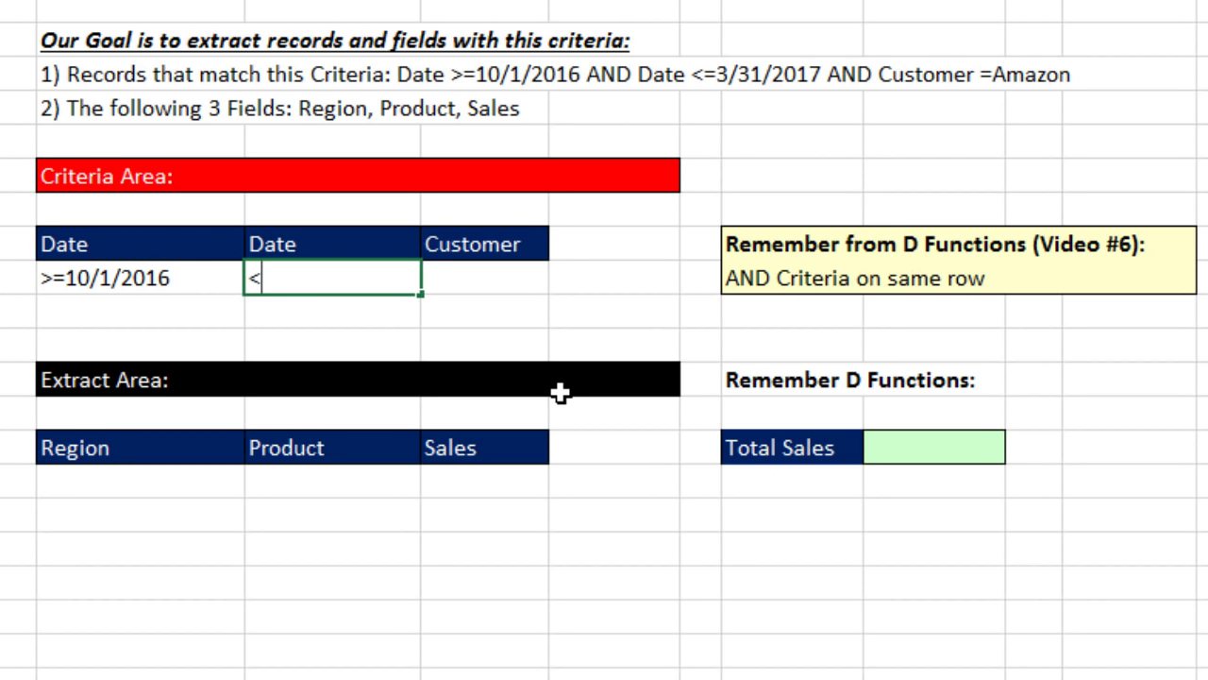
{"action": "type", "text": "<=3/31/2107"}
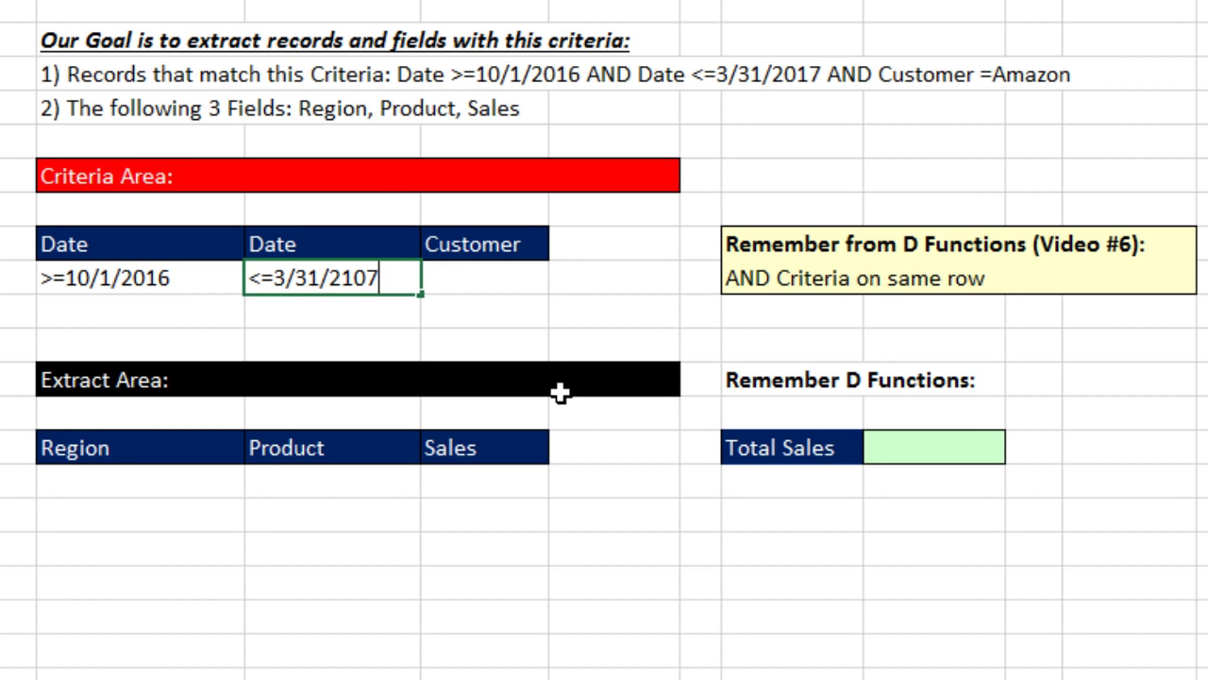
{"action": "key", "text": "Tab"}
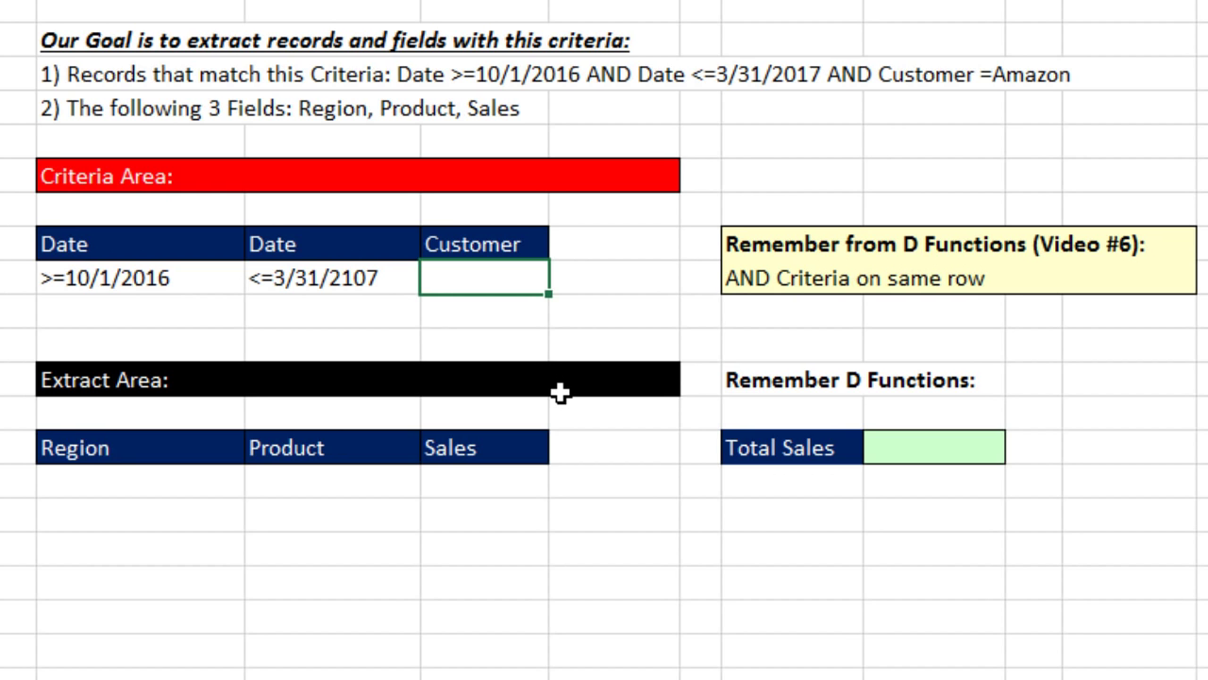
Enter =Amazon as literal text under the Customer header, on the same criteria row as the dates
{"action": "type", "text": "Amazon"}
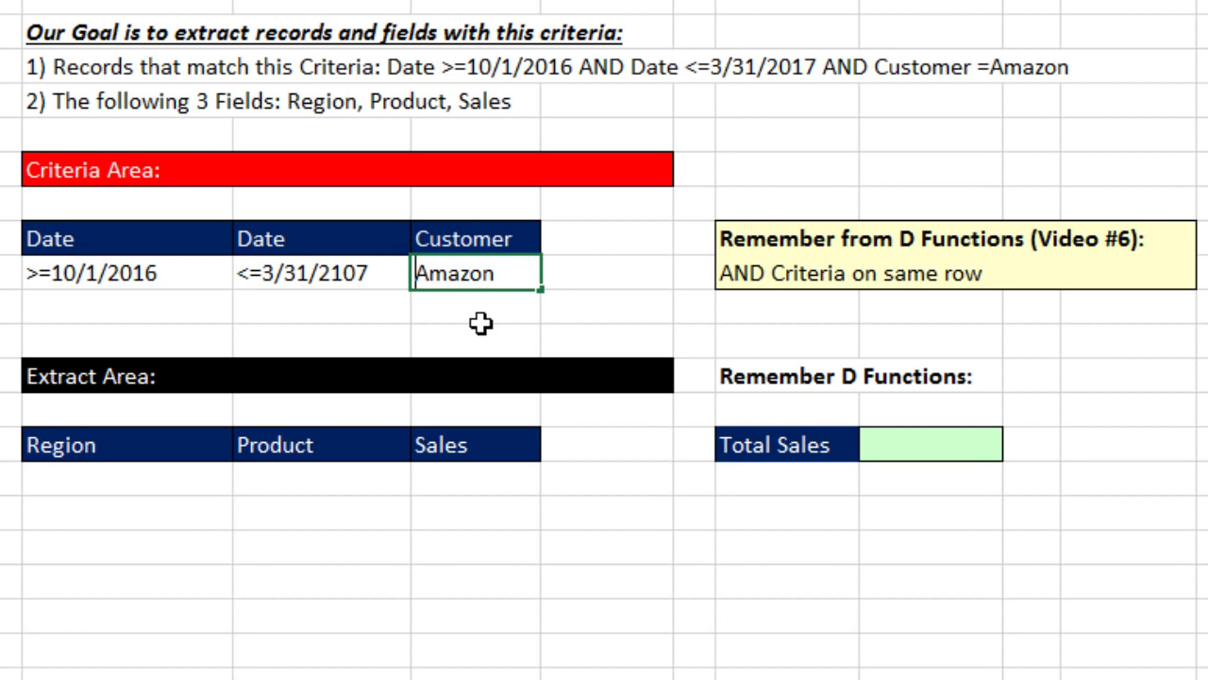
{"action": "key", "text": "F2"}
{"action": "key", "text": "Home"}
{"action": "type", "text": "="}
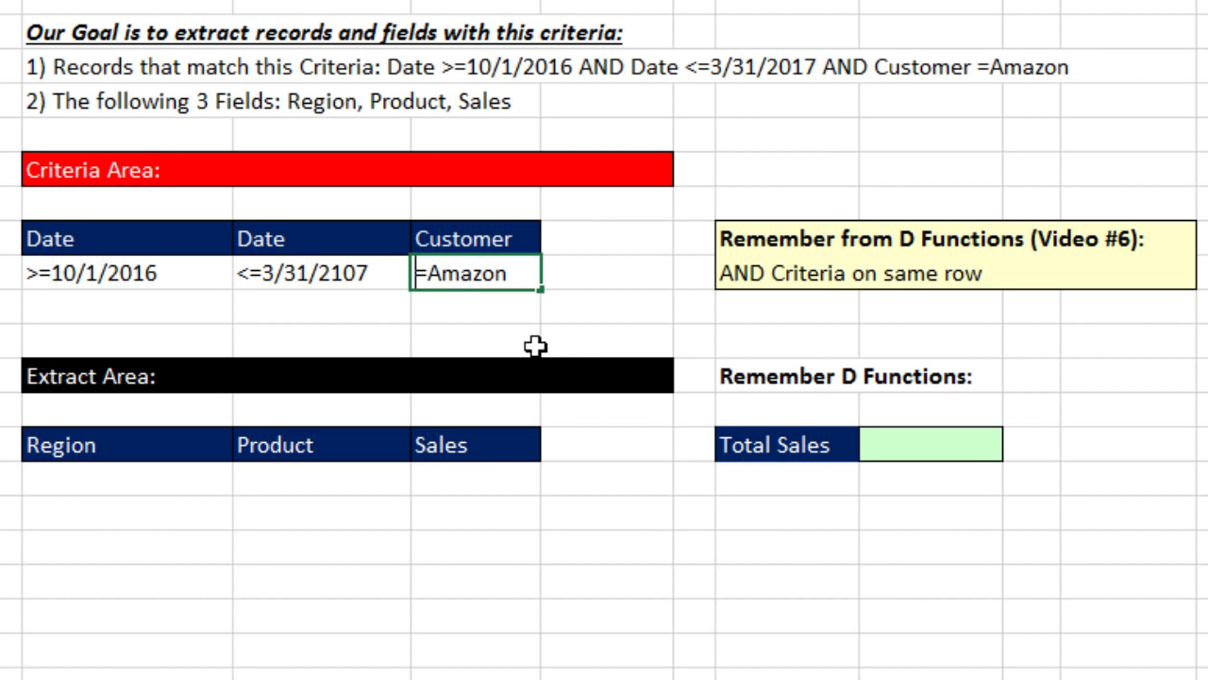
{"action": "type", "text": "'"}
{"action": "key", "text": "Return"}
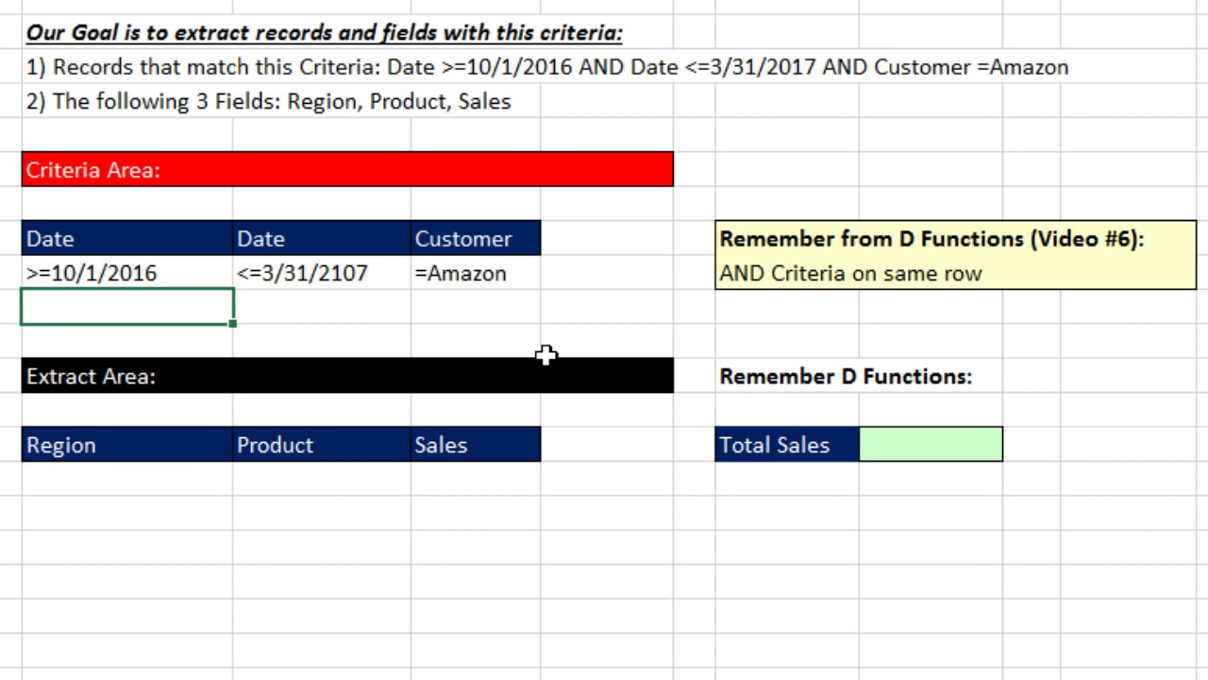
{"action": "left_click_drag", "start_coordinate": [78, 247], "coordinate": [475, 268]}
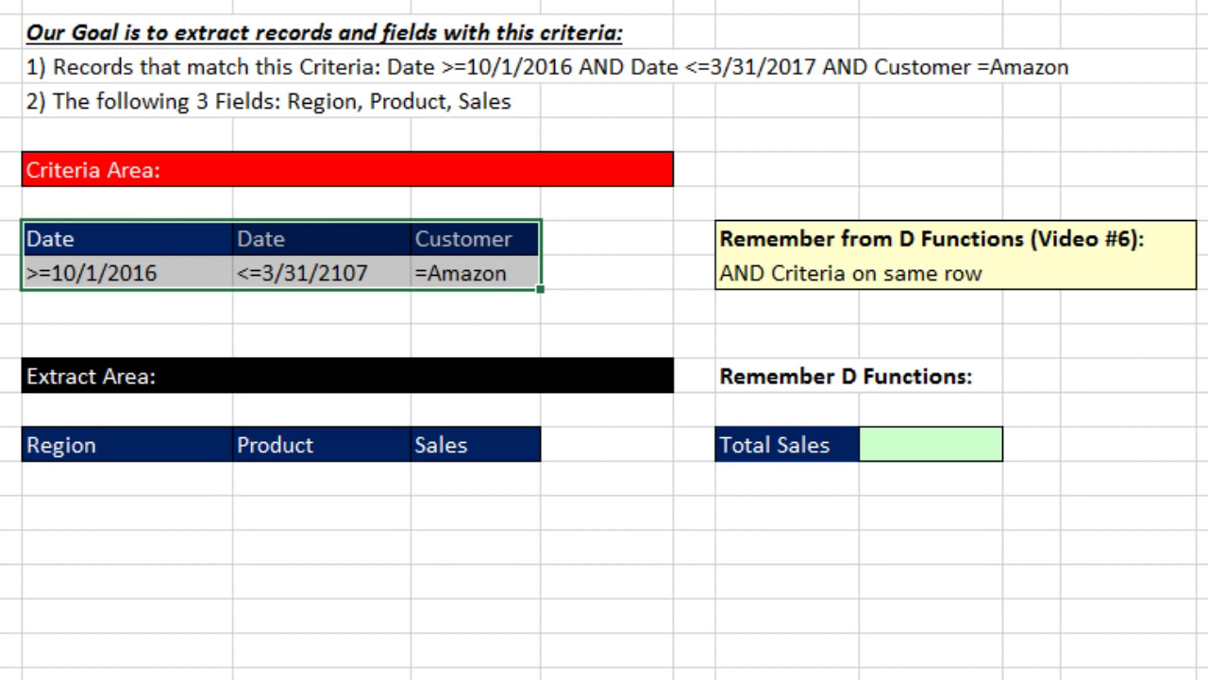
{"action": "left_click", "coordinate": [159, 271]}
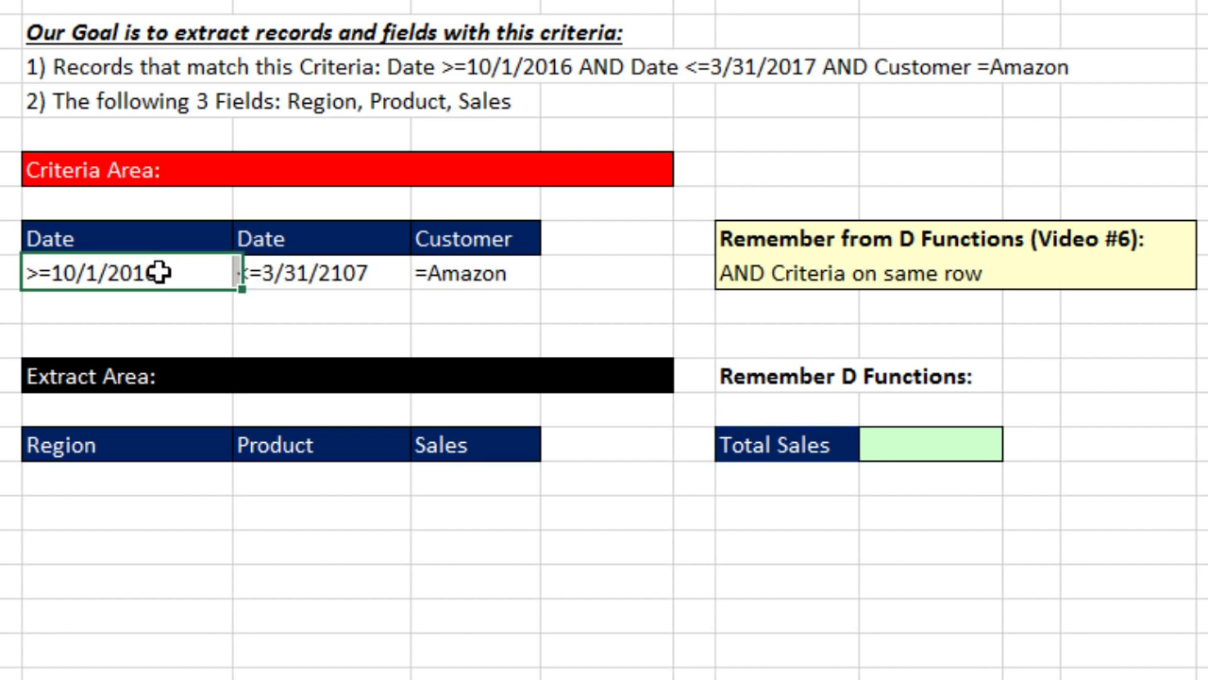
{"action": "left_click", "coordinate": [310, 273]}
{"action": "left_click", "coordinate": [170, 237]}
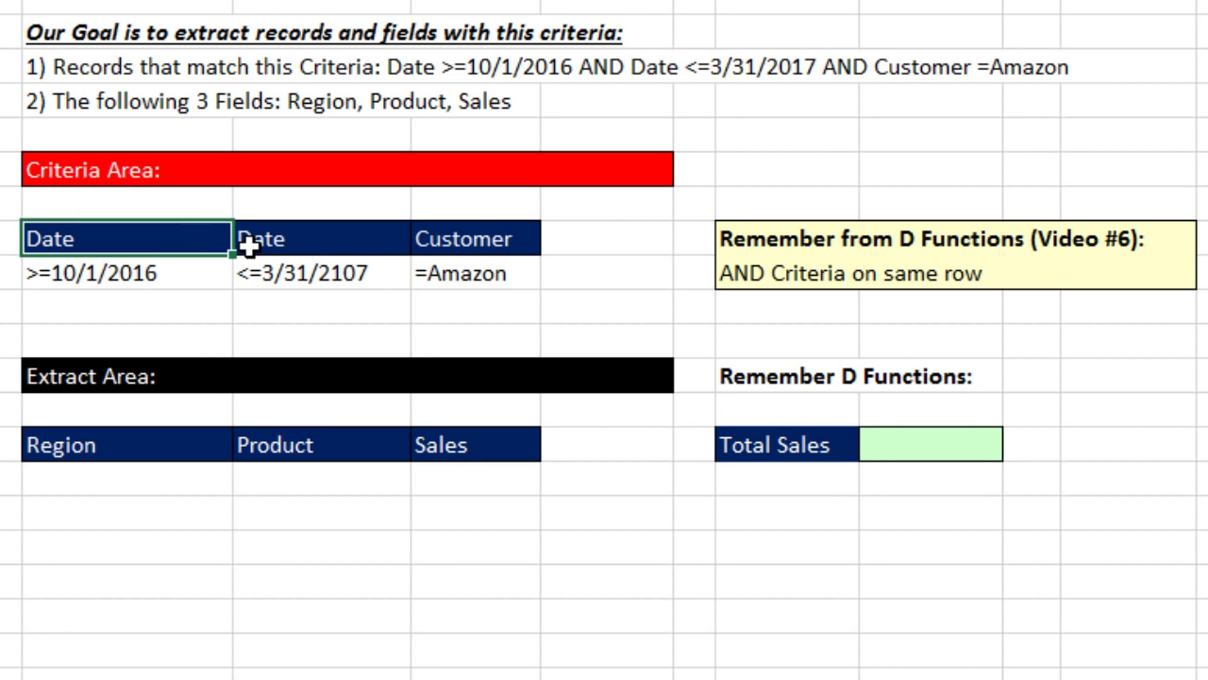
{"action": "left_click", "coordinate": [283, 238]}
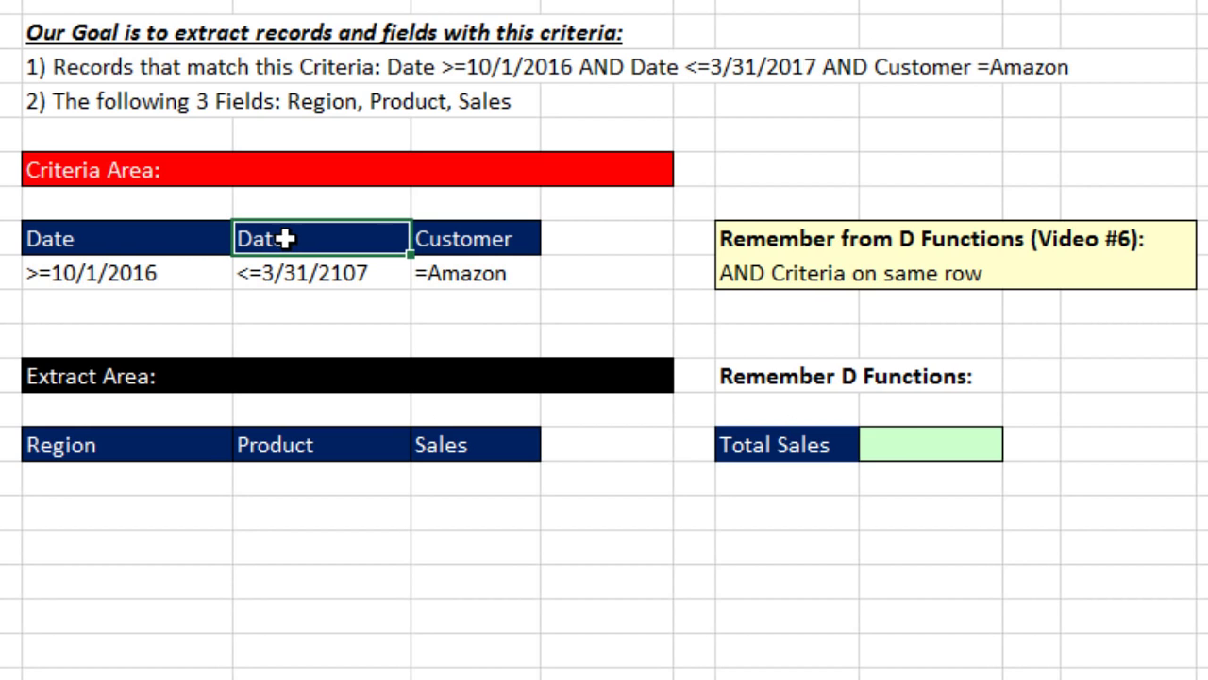
Start a DSUM formula in the Total Sales cell O28 with the whole data set A18:G2017 as its database
{"action": "left_click", "coordinate": [888, 439]}
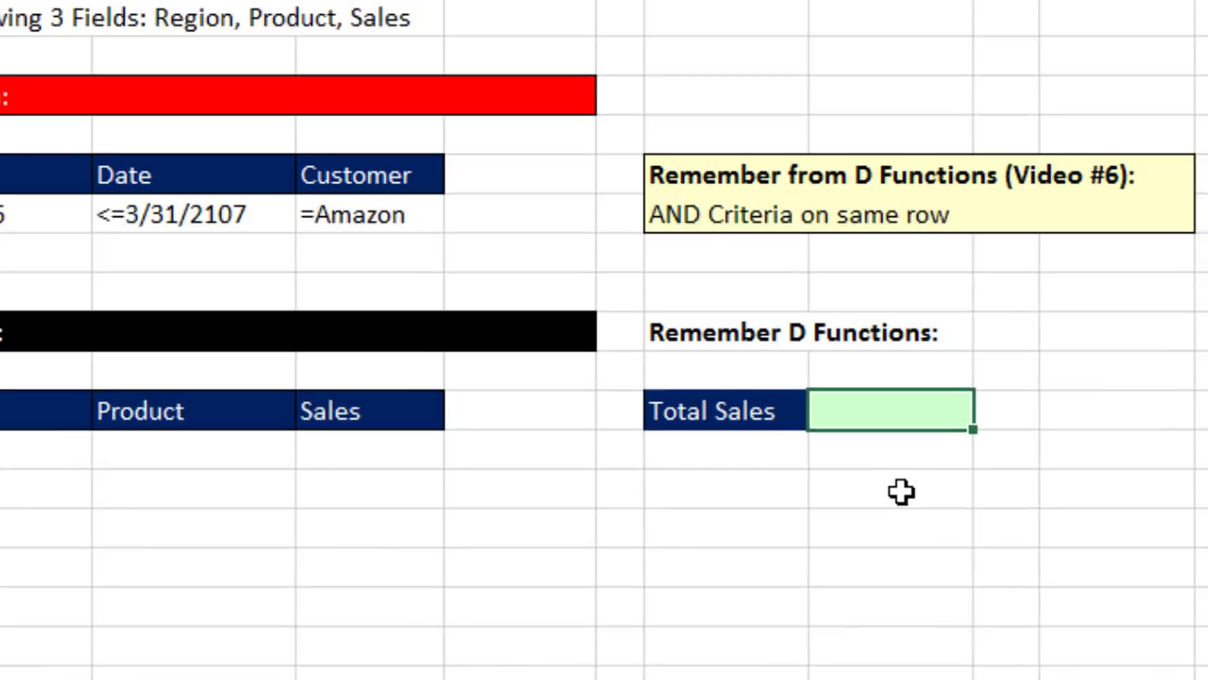
{"action": "type", "text": "=dsu"}
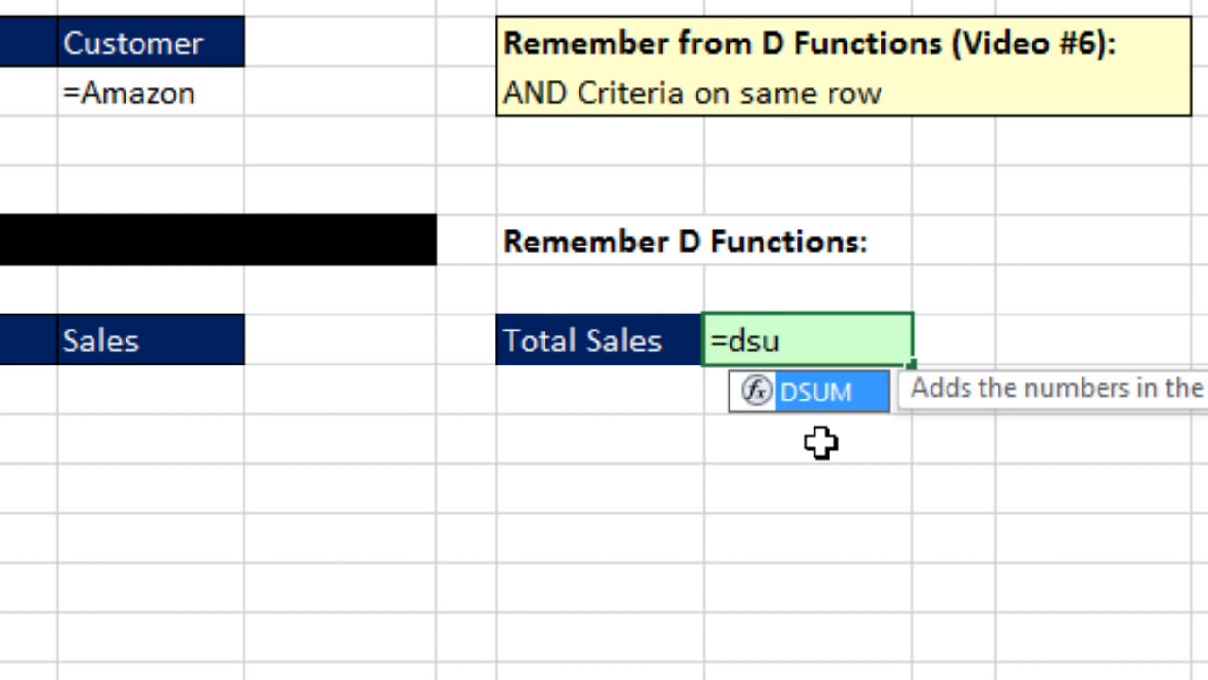
{"action": "key", "text": "Tab"}
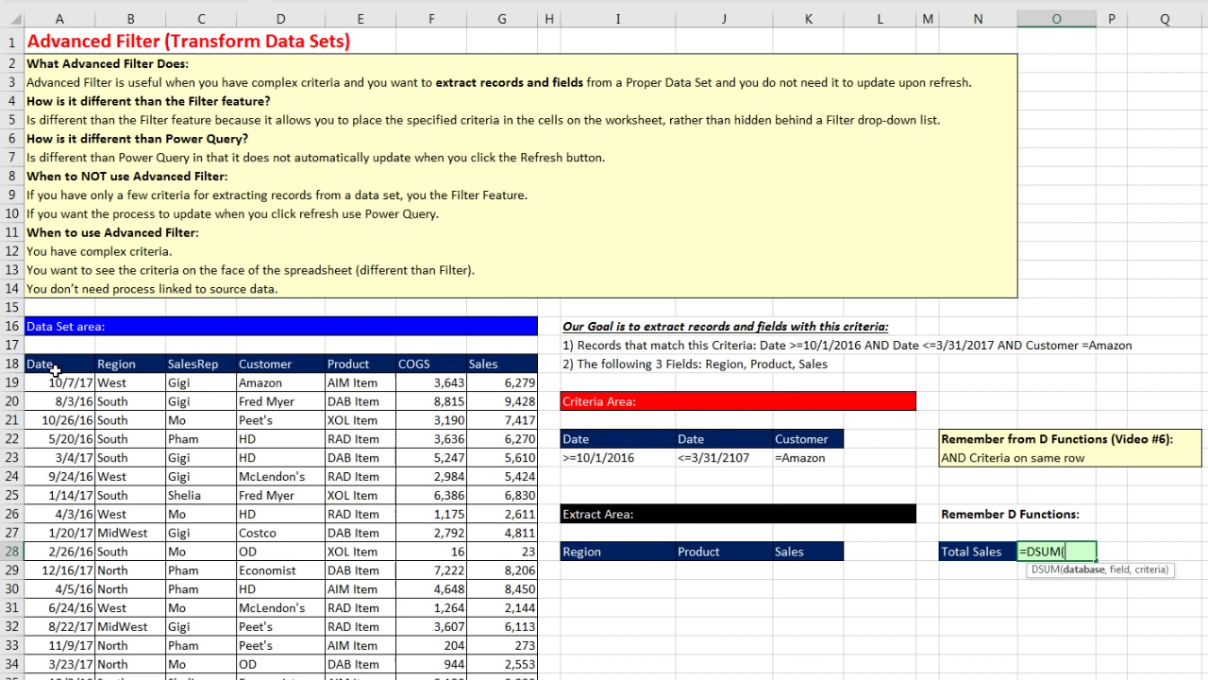
{"action": "left_click", "coordinate": [76, 368]}
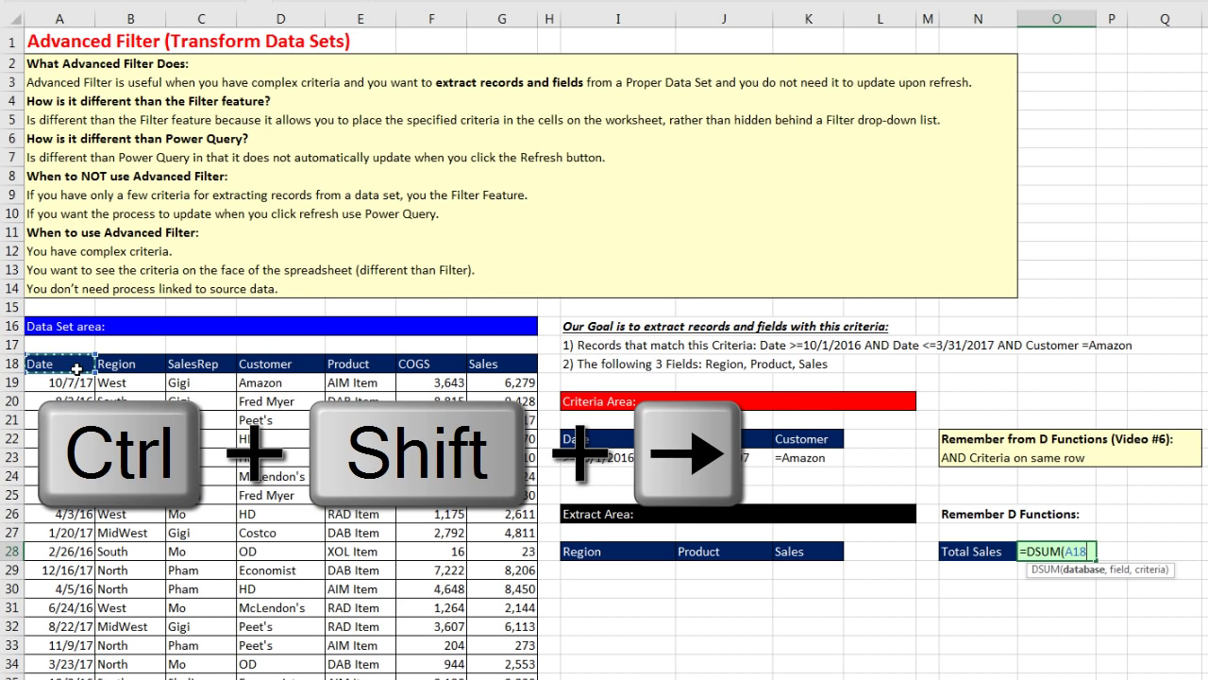
{"action": "key", "text": "ctrl+shift+Right"}
{"action": "key", "text": "ctrl+shift+Down"}
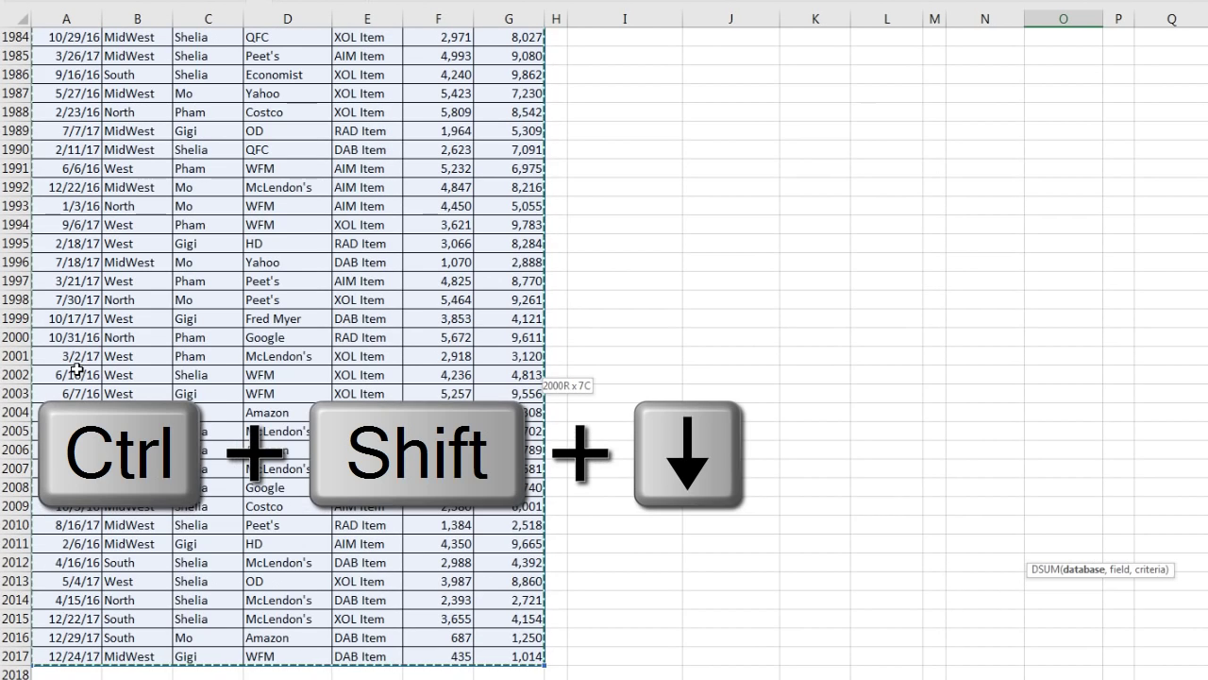
{"action": "key", "text": "ctrl+BackSpace"}
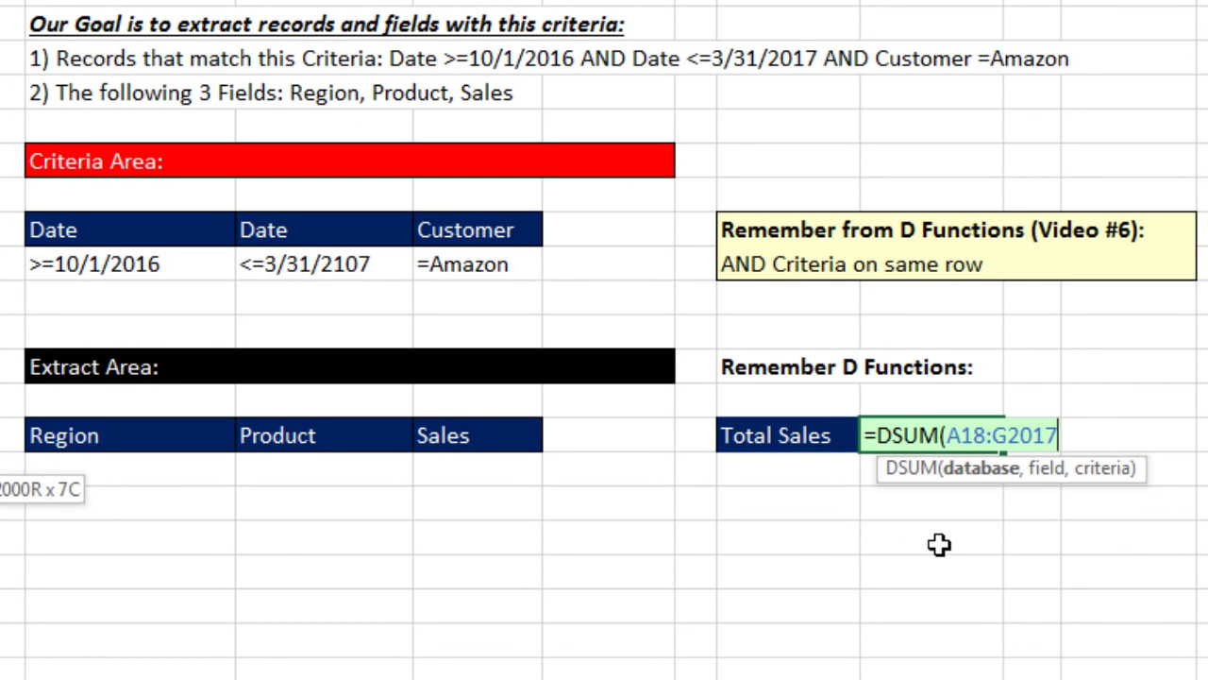
{"action": "type", "text": ","}
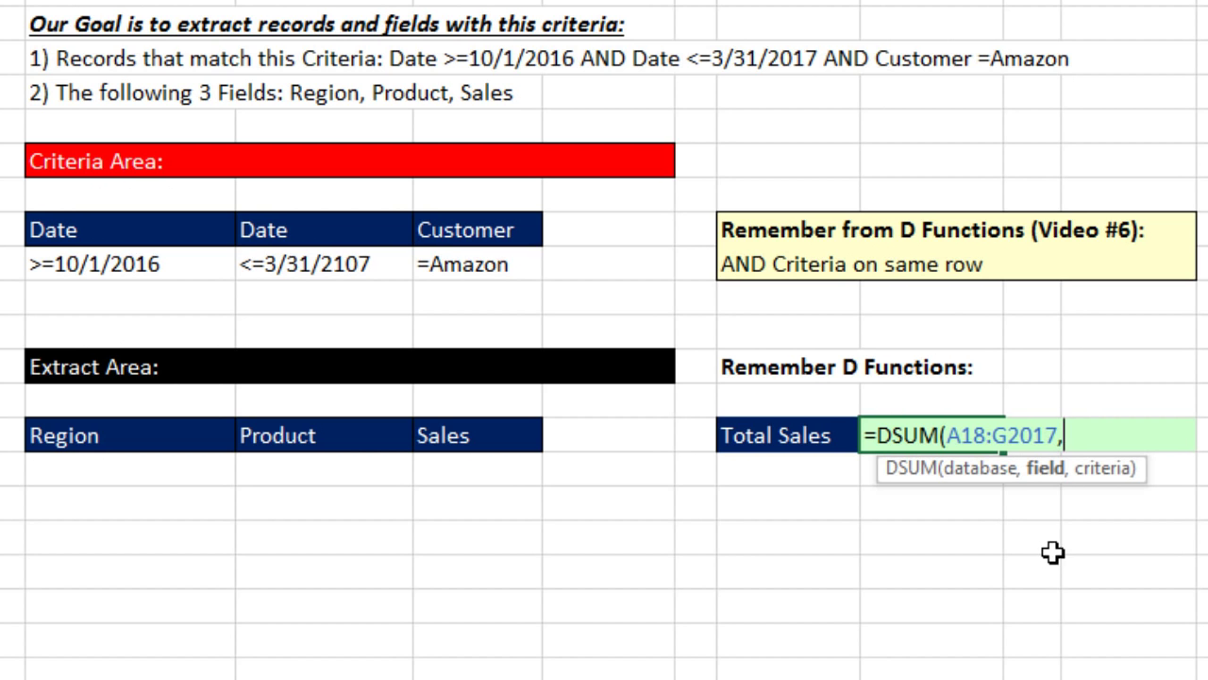
Set the DSUM field argument from the extract area's Sales header and convert the reference K28 to the text "Sales"
{"action": "left_click", "coordinate": [485, 449]}
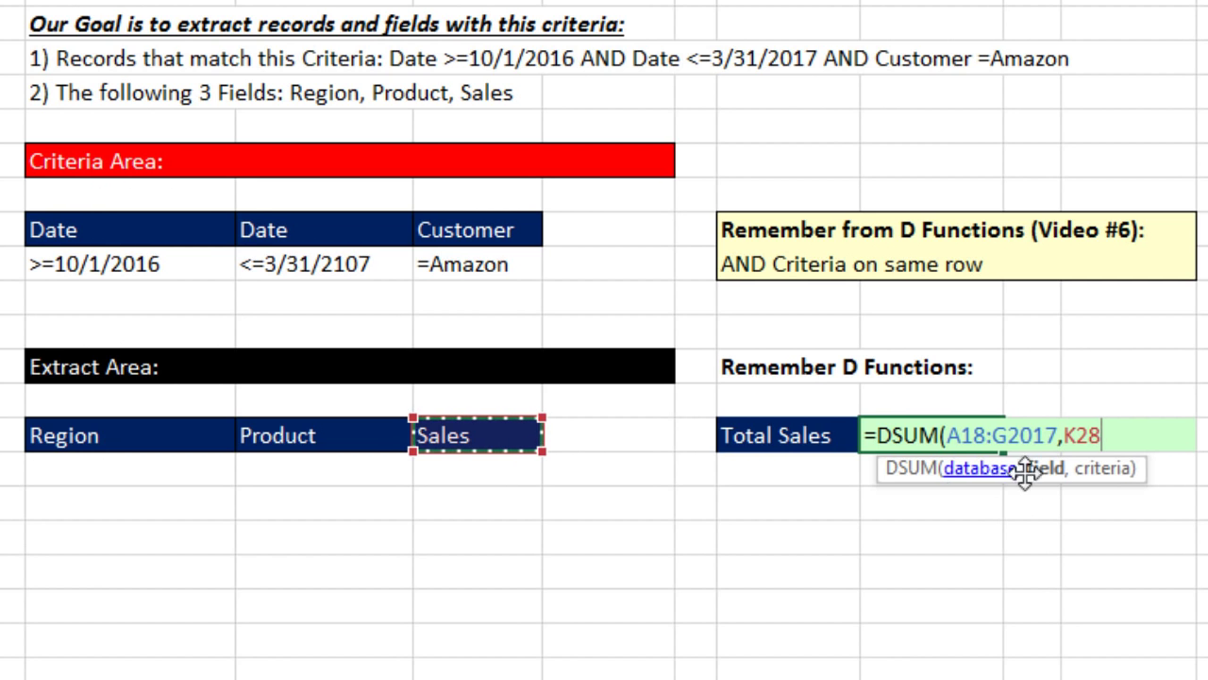
{"action": "key", "text": "shift+Left"}
{"action": "key", "text": "shift+Left"}
{"action": "key", "text": "shift+Left"}
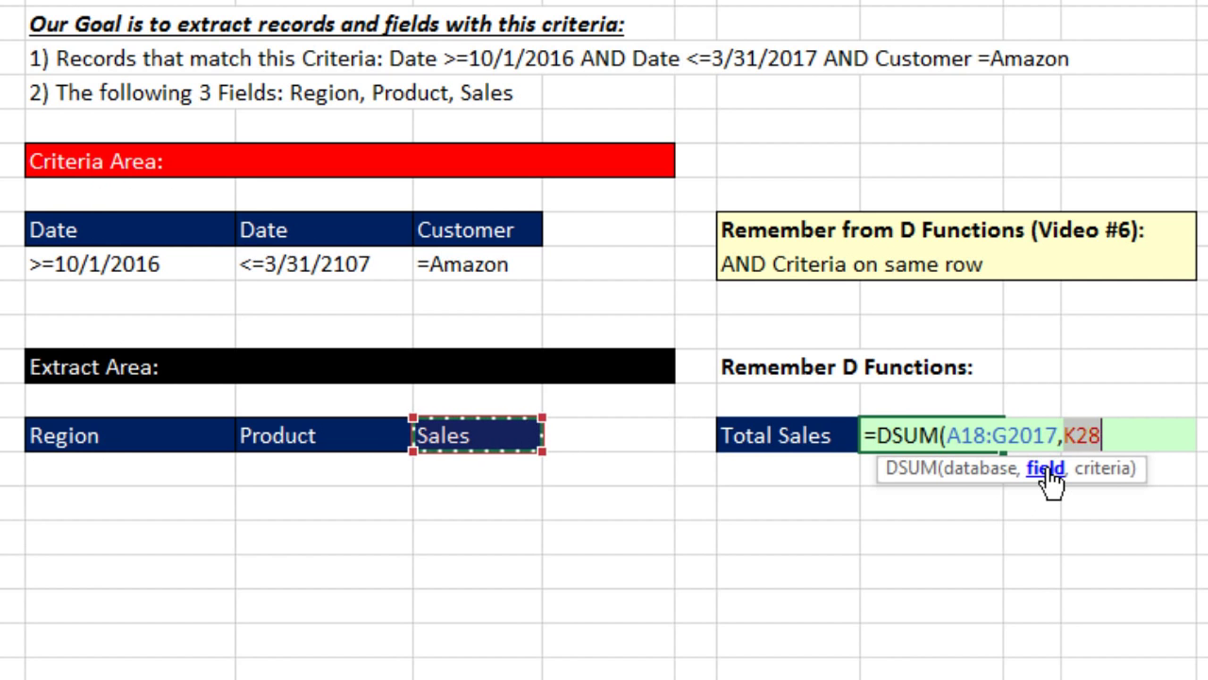
{"action": "key", "text": "F9"}
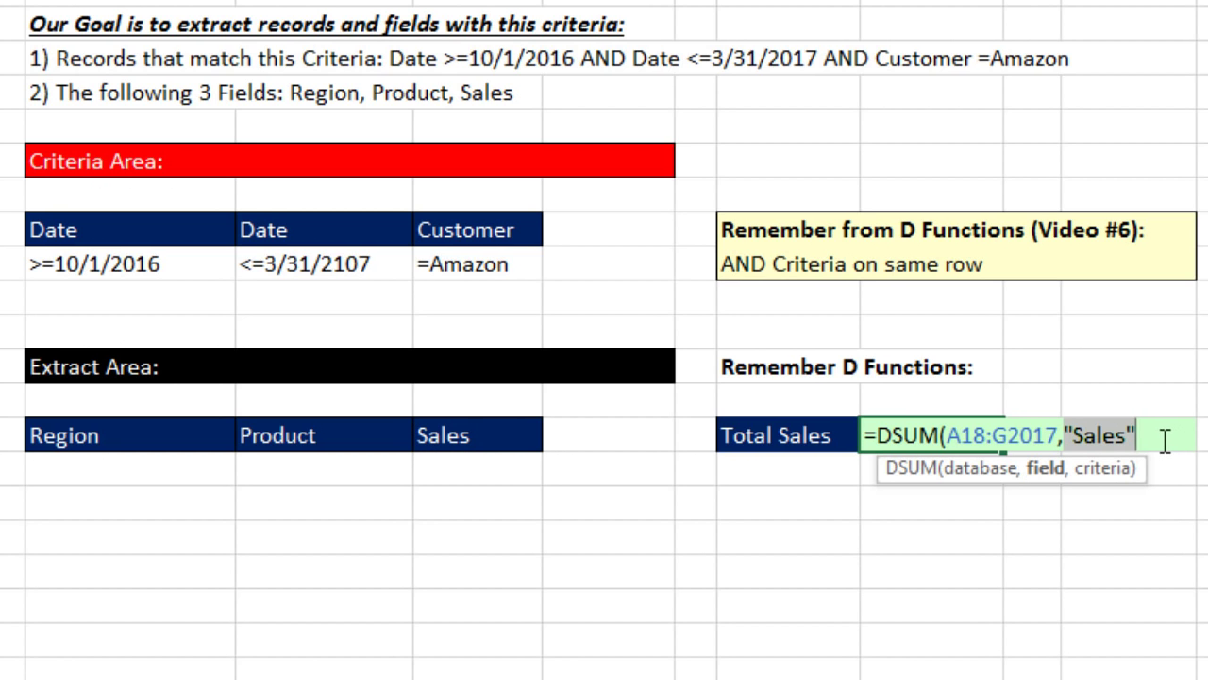
{"action": "left_click", "coordinate": [1157, 441]}
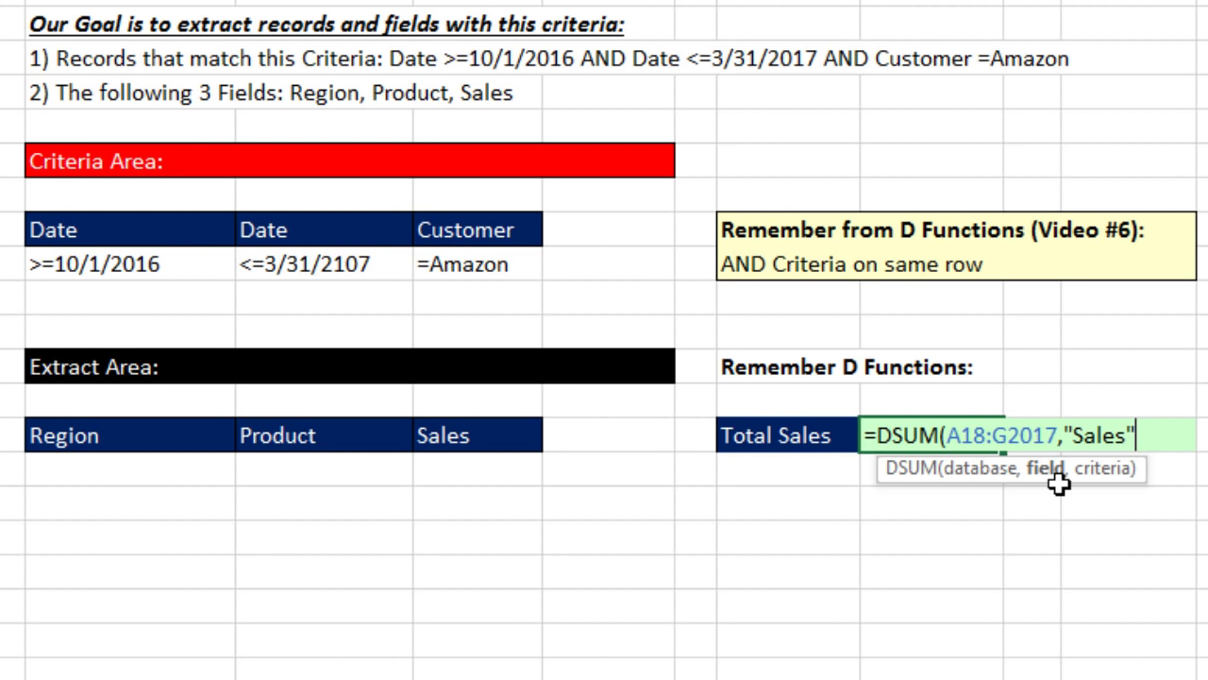
Complete the DSUM formula with the criteria range I22:K23 and enter it
{"action": "type", "text": ","}
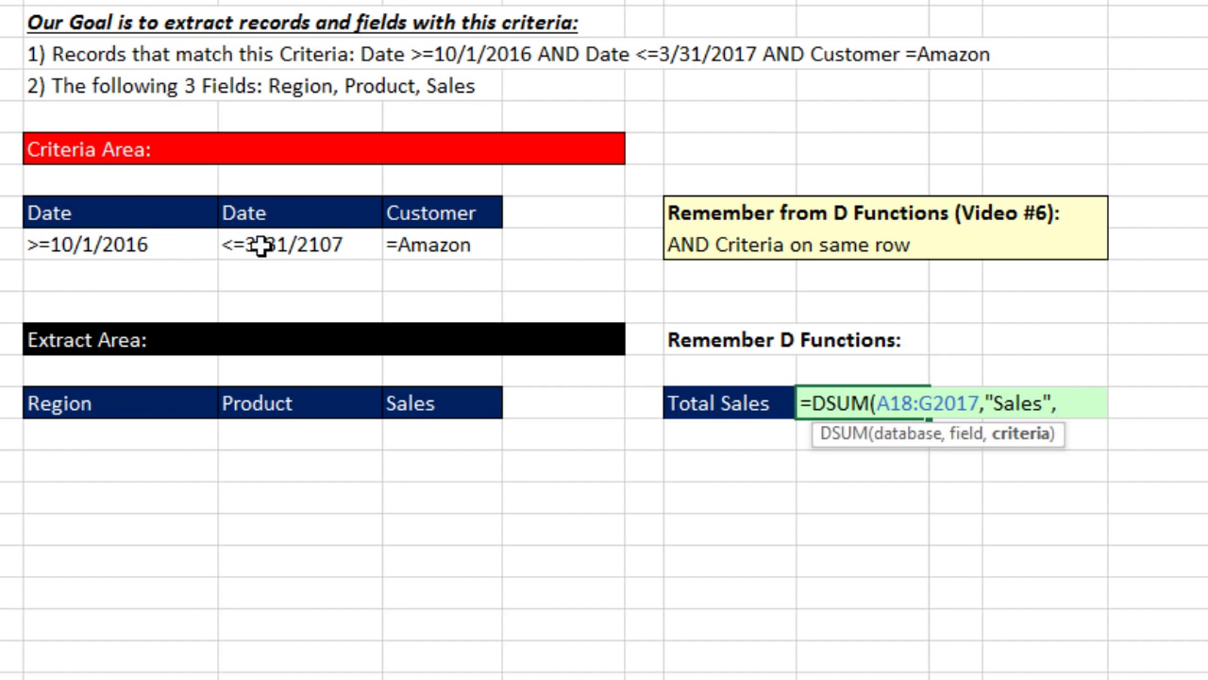
{"action": "left_click_drag", "start_coordinate": [79, 210], "coordinate": [463, 249]}
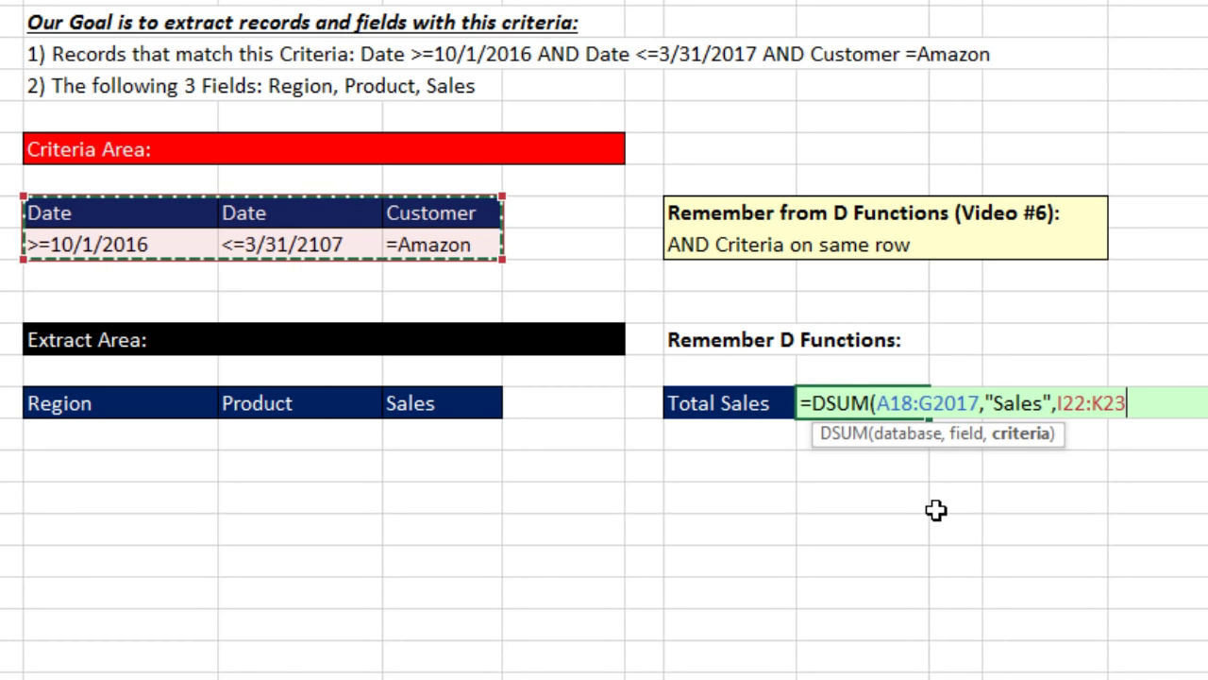
{"action": "type", "text": ")"}
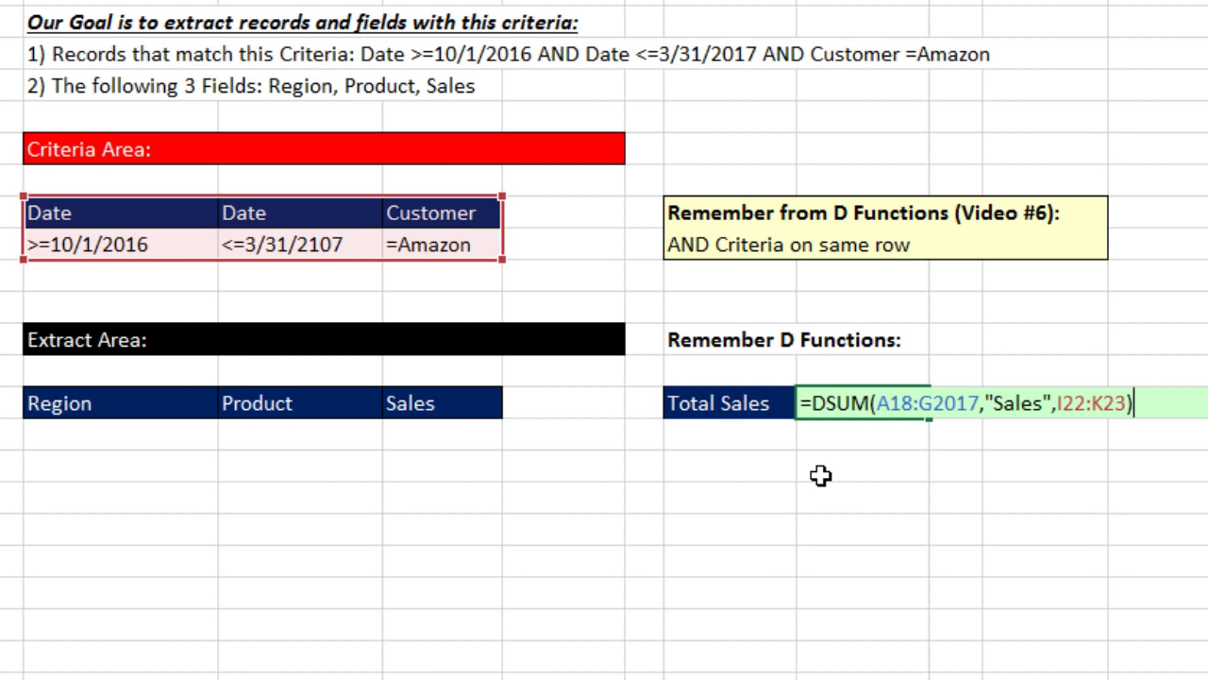
{"action": "key", "text": "Return"}
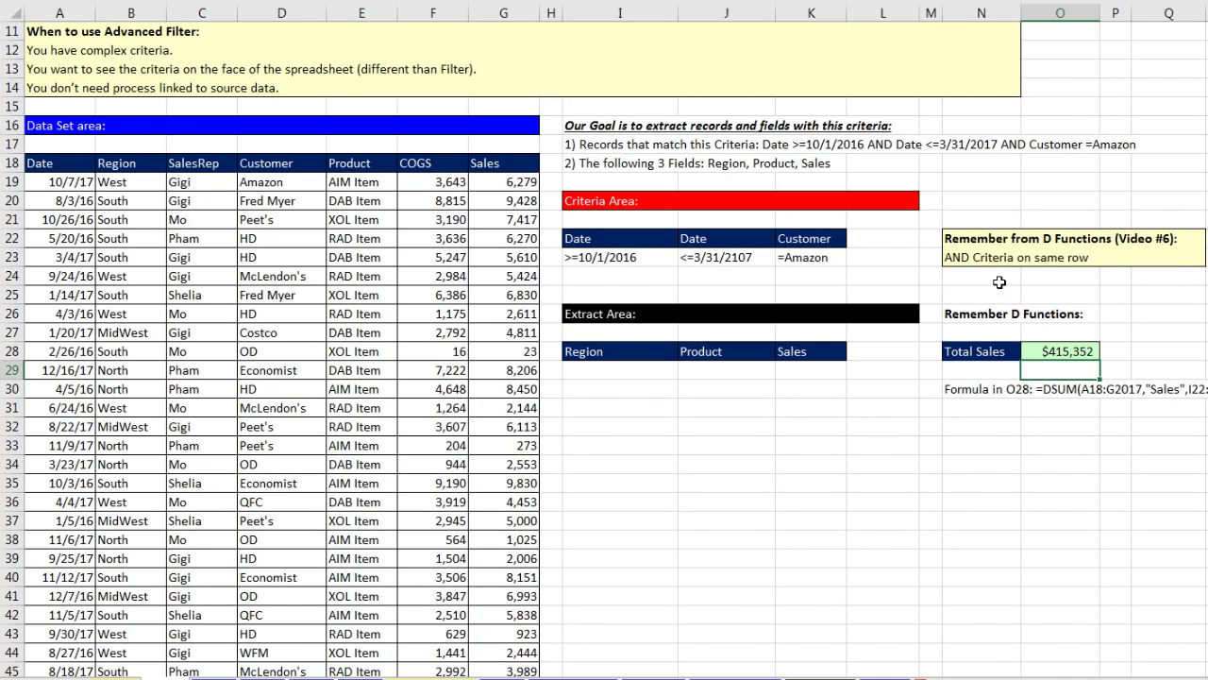
{"action": "left_click", "coordinate": [590, 352]}
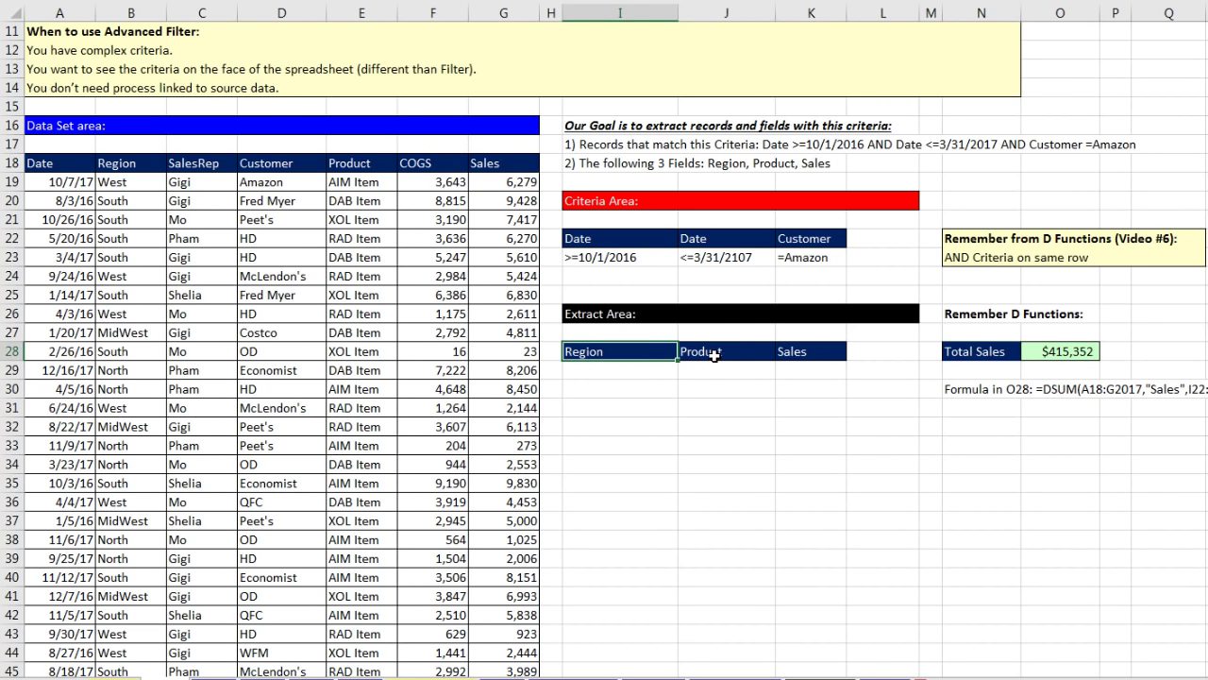
Select a single cell in the data set's Sales column as the starting point for the Advanced Filter
{"action": "left_click", "coordinate": [714, 355]}
{"action": "left_click", "coordinate": [808, 353]}
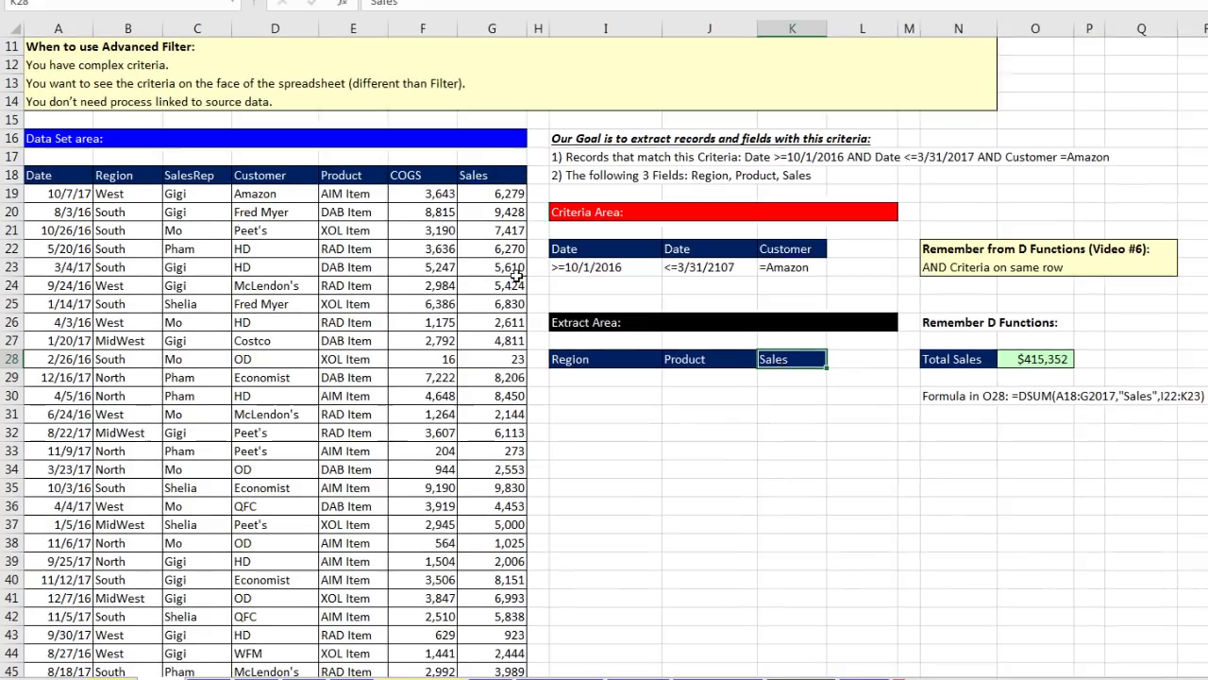
{"action": "left_click", "coordinate": [503, 276]}
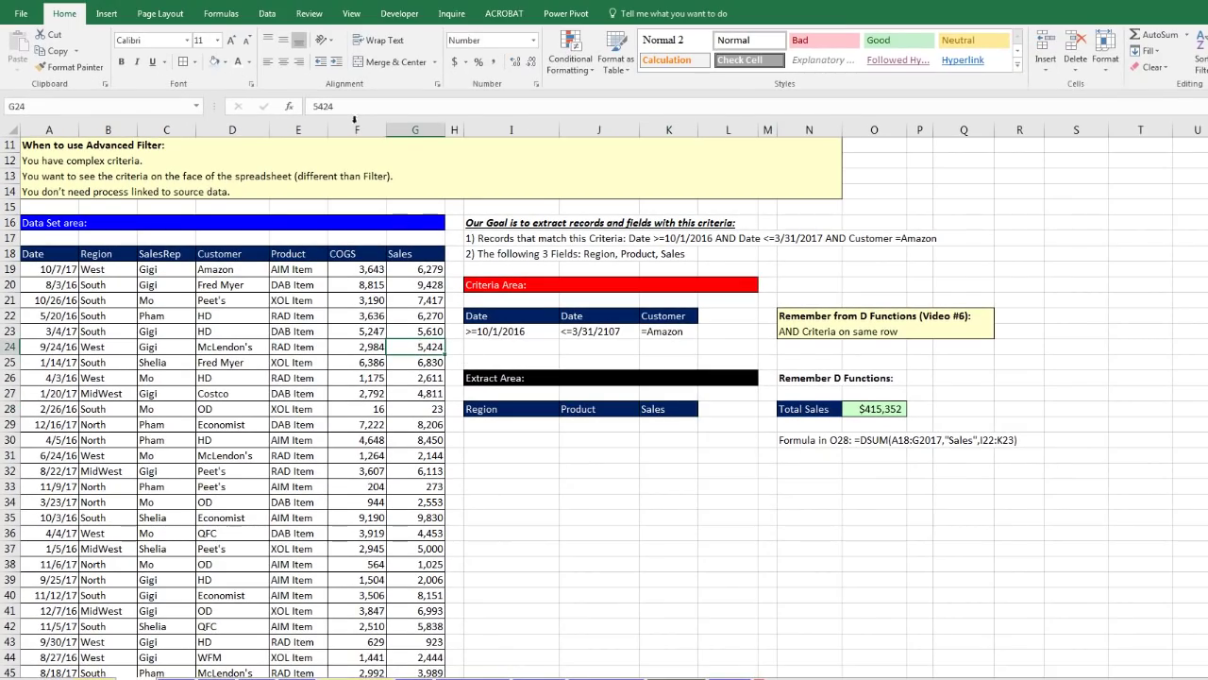
{"action": "left_click", "coordinate": [274, 15]}
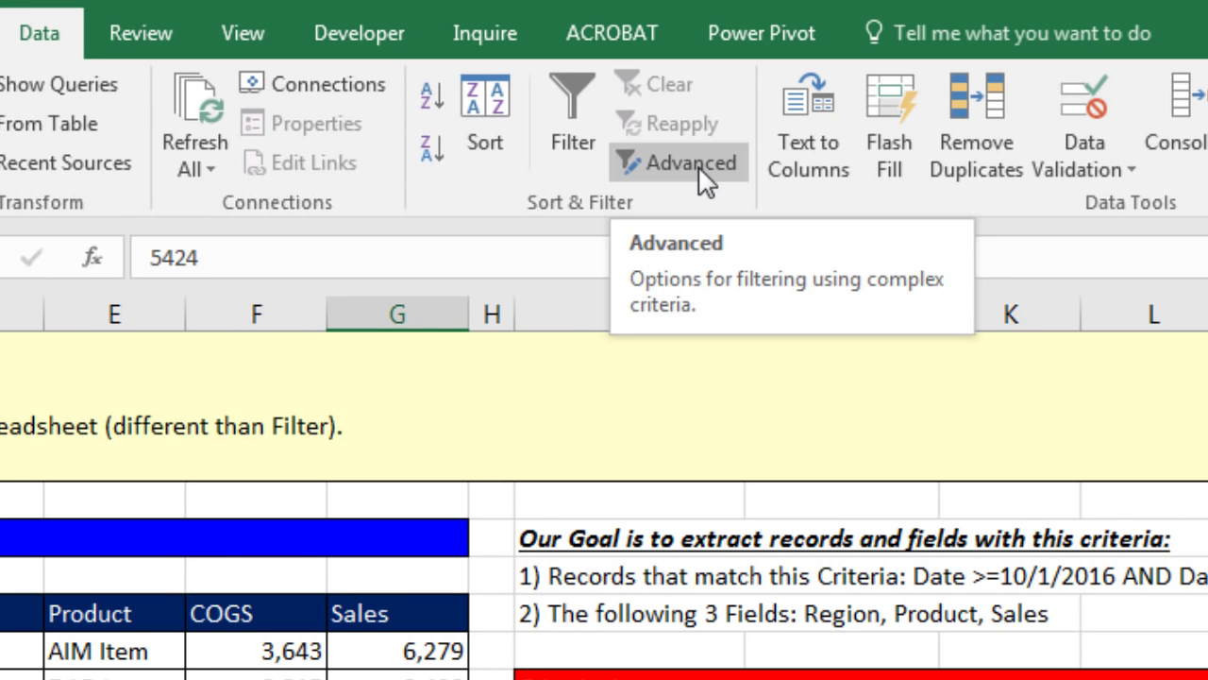
{"action": "left_click", "coordinate": [703, 179]}
{"action": "left_click_drag", "start_coordinate": [363, 436], "coordinate": [1007, 488]}
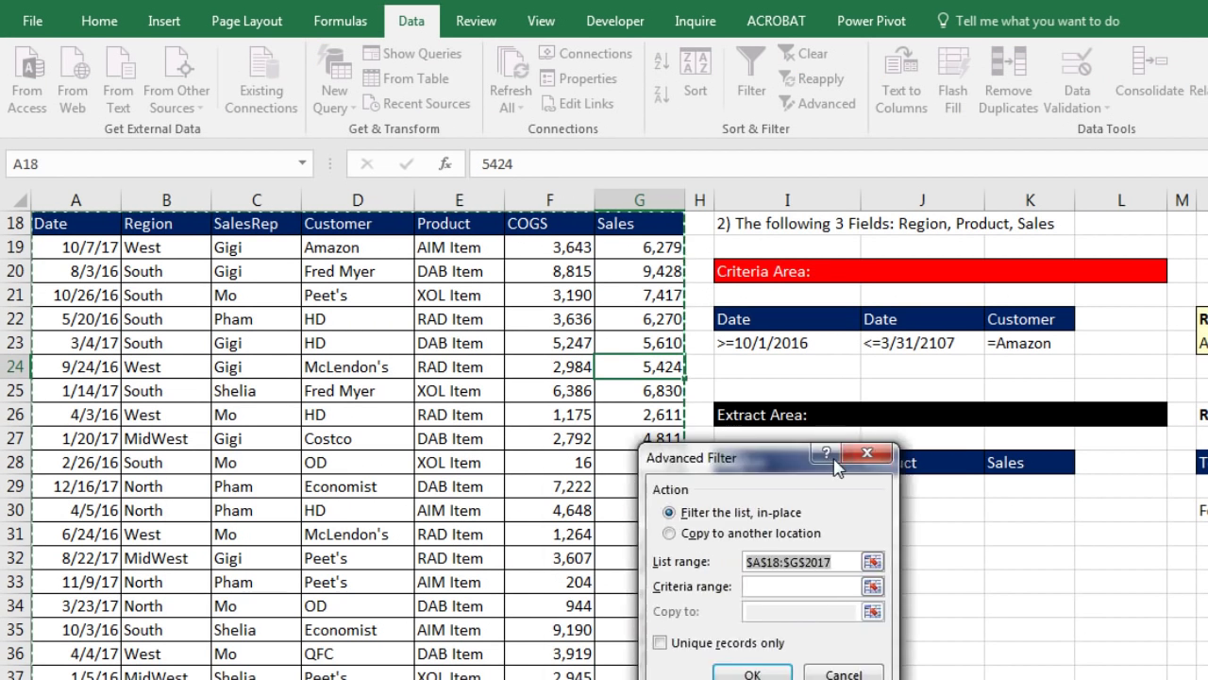
{"action": "key", "text": "Escape"}
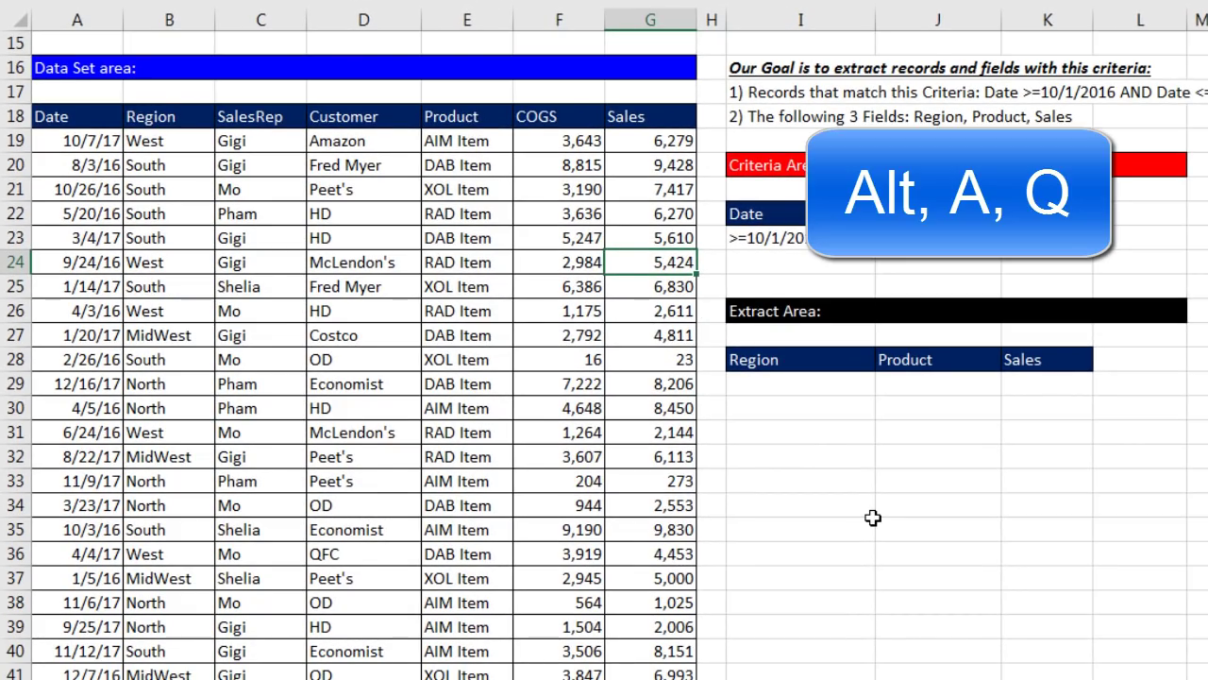
Start an Advanced Filter on the data set A18:G2017 and choose to copy the results to another location
{"action": "key", "text": "alt+a"}
{"action": "key", "text": "q"}
{"action": "scroll", "coordinate": [873, 518], "scroll_direction": "down", "scroll_amount": 1}
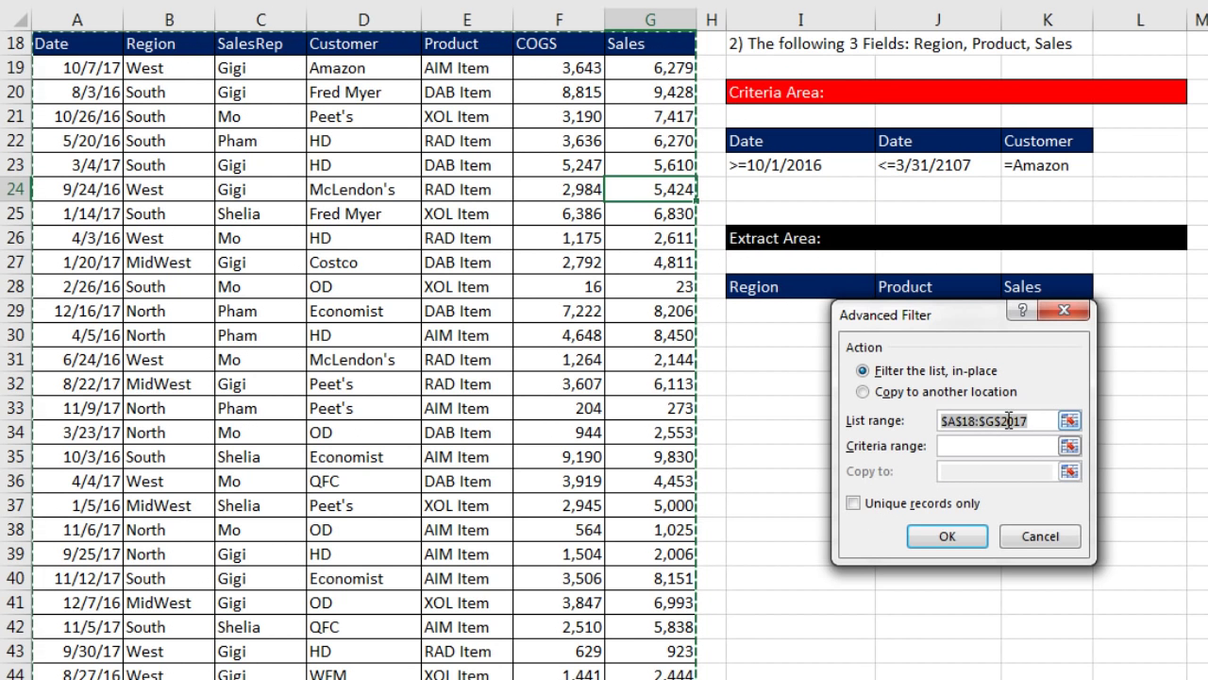
{"action": "left_click", "coordinate": [863, 392]}
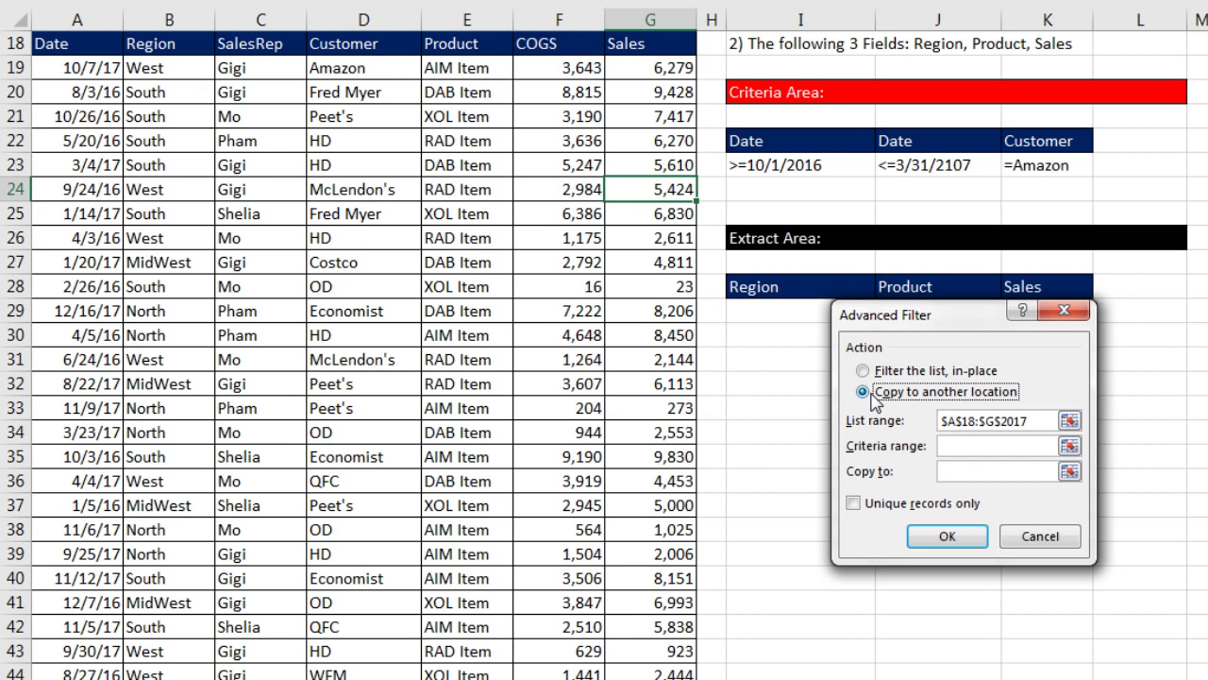
Set the filter's criteria range to I22:K23, covering the two Date columns and the Customer column with their headers
{"action": "left_click", "coordinate": [1029, 423]}
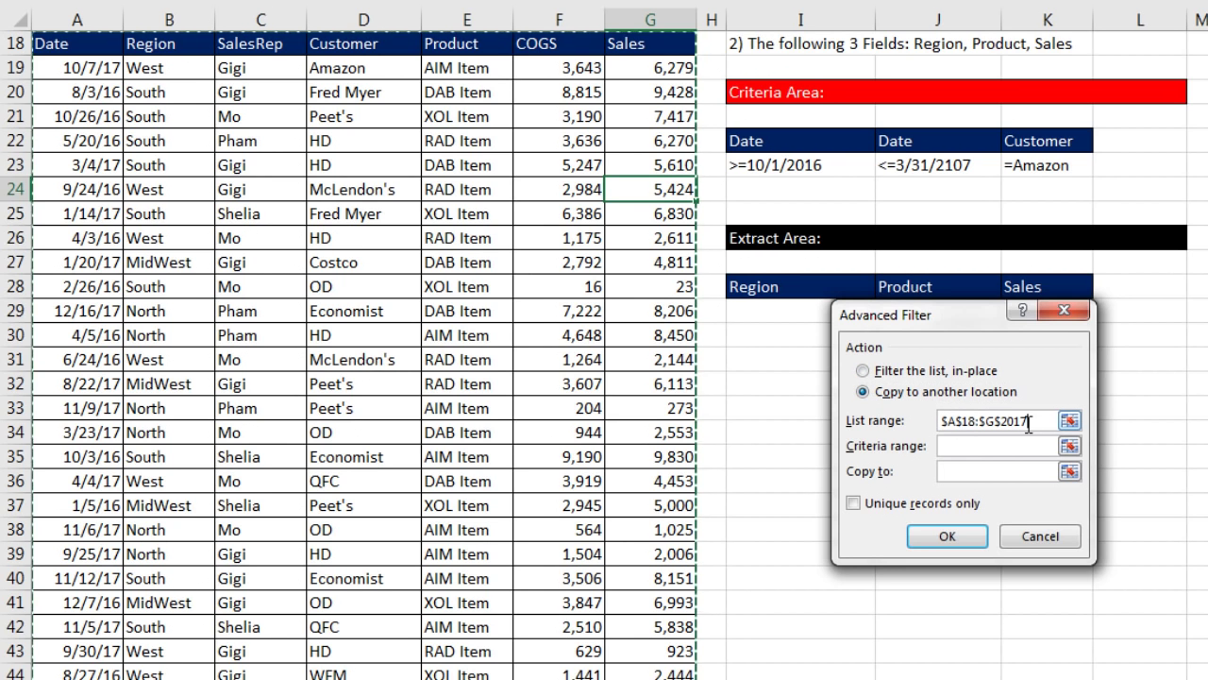
{"action": "left_click", "coordinate": [991, 444]}
{"action": "left_click_drag", "start_coordinate": [810, 140], "coordinate": [1070, 168]}
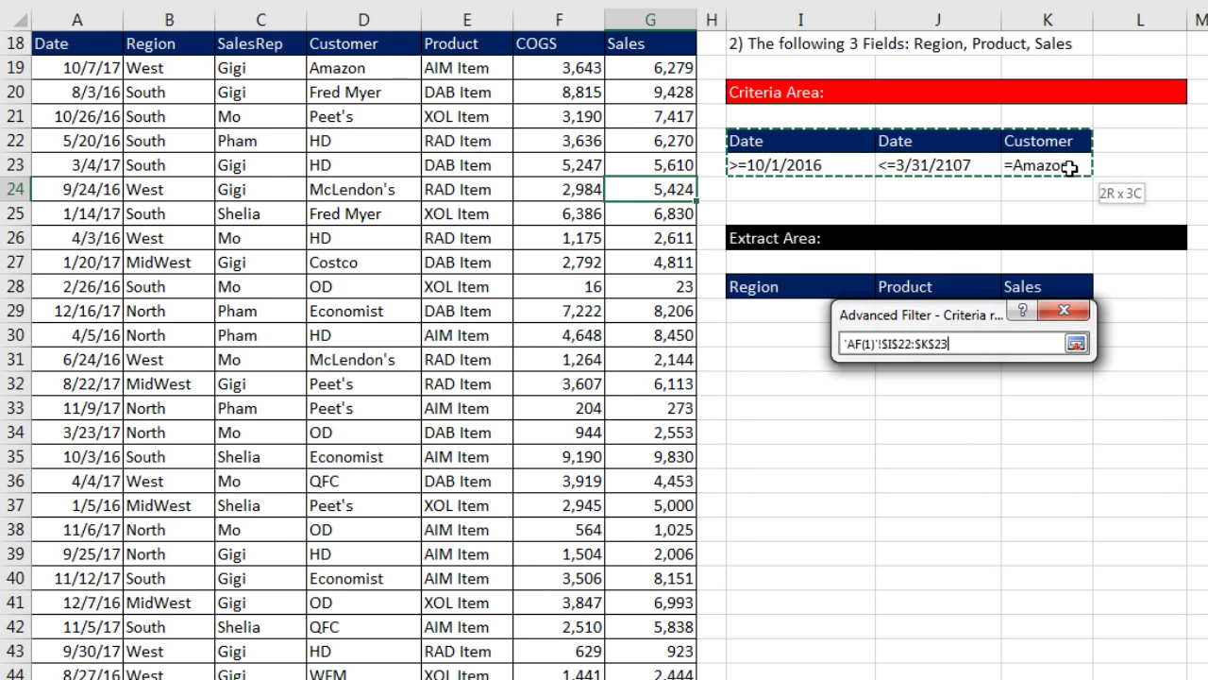
Set the copy-to range to the extract headers Region, Product and Sales in I28:K28 and run the filter
{"action": "left_click", "coordinate": [1012, 471]}
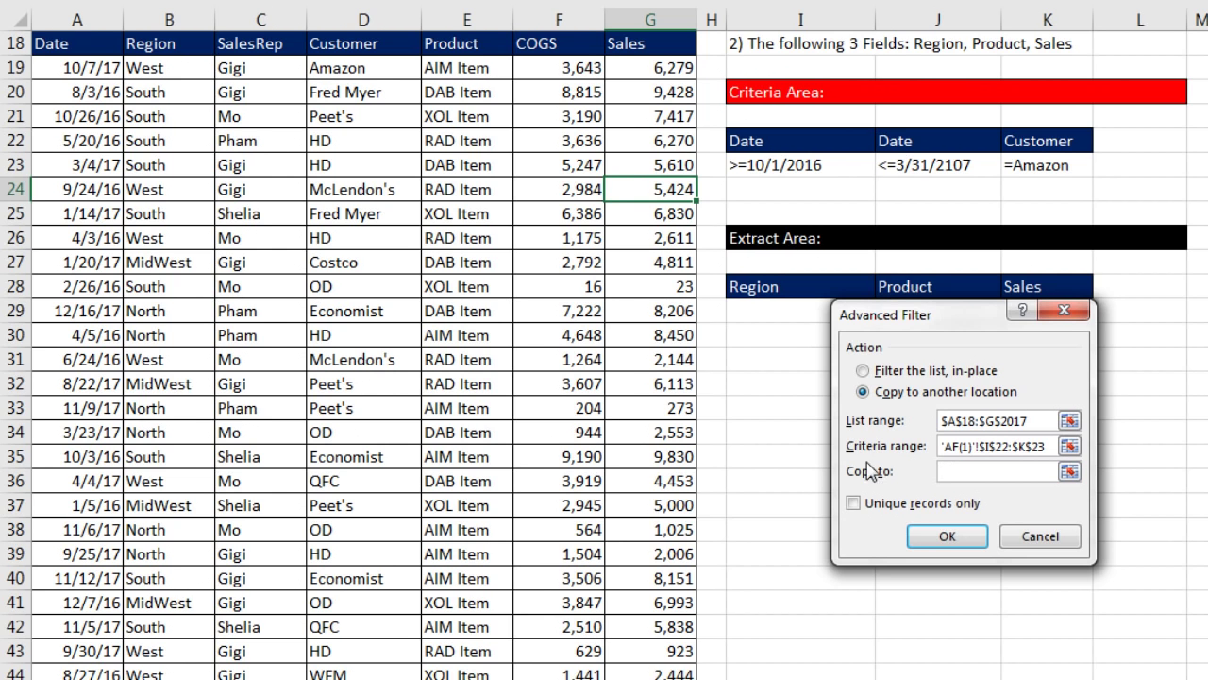
{"action": "left_click", "coordinate": [751, 357]}
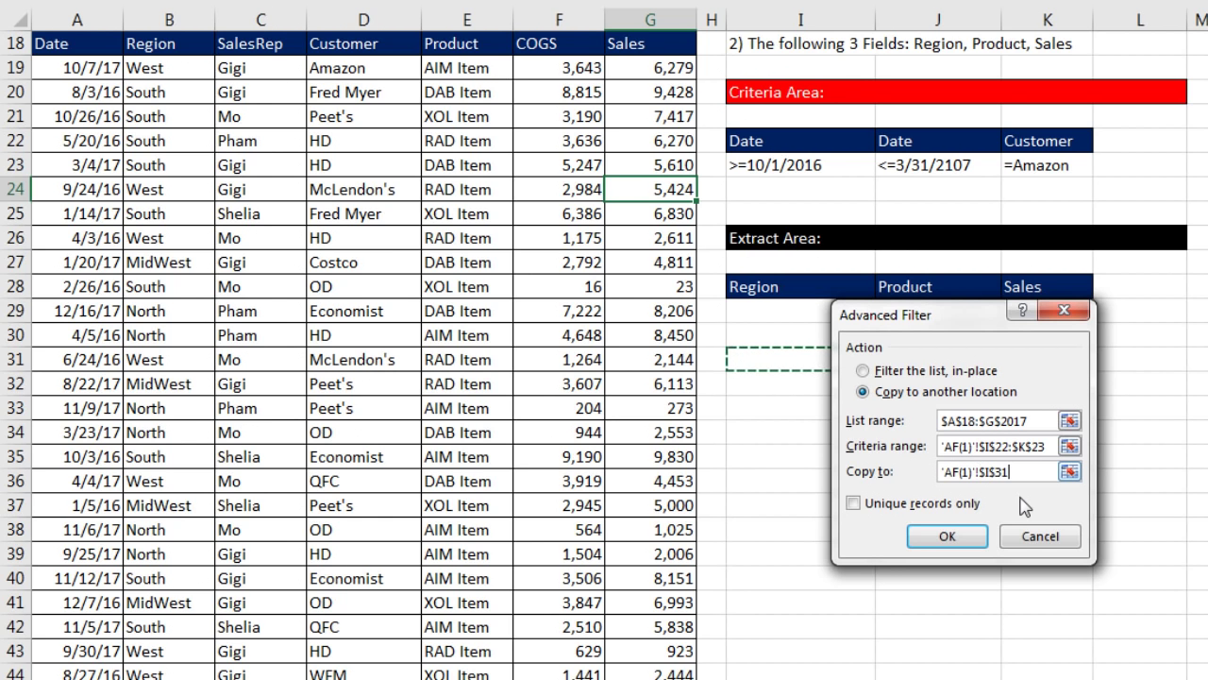
{"action": "key", "text": "BackSpace"}
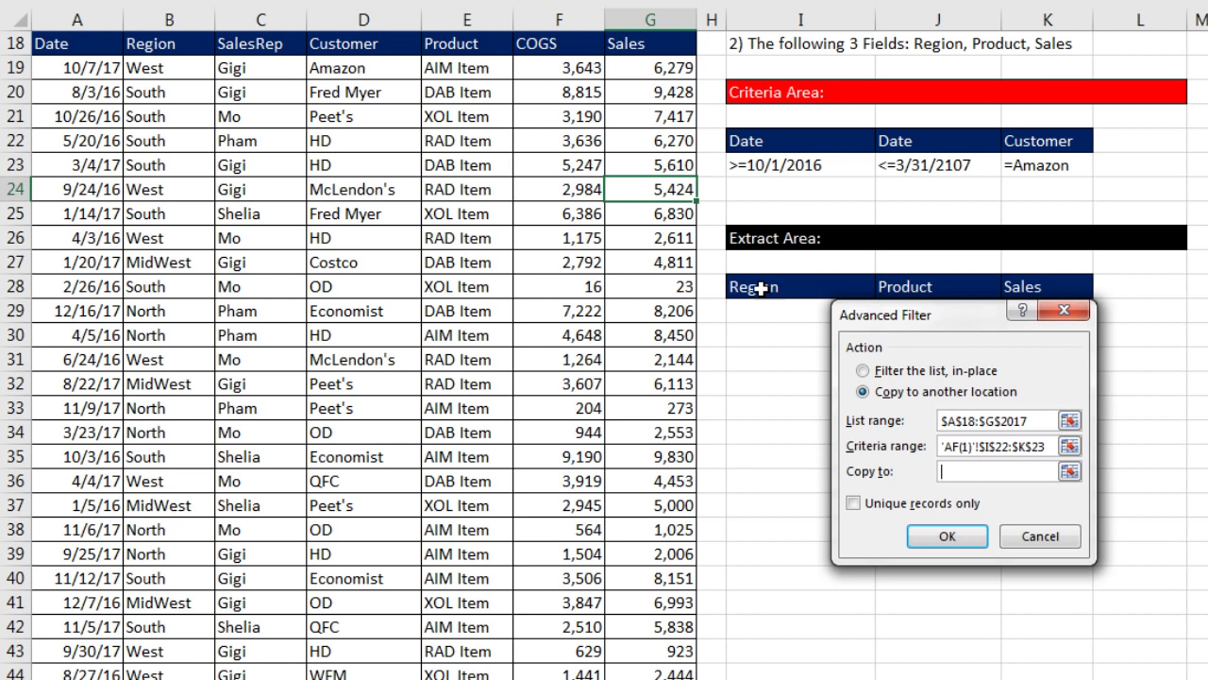
{"action": "left_click_drag", "start_coordinate": [759, 289], "coordinate": [1035, 287]}
{"action": "left_click_drag", "start_coordinate": [970, 338], "coordinate": [964, 381]}
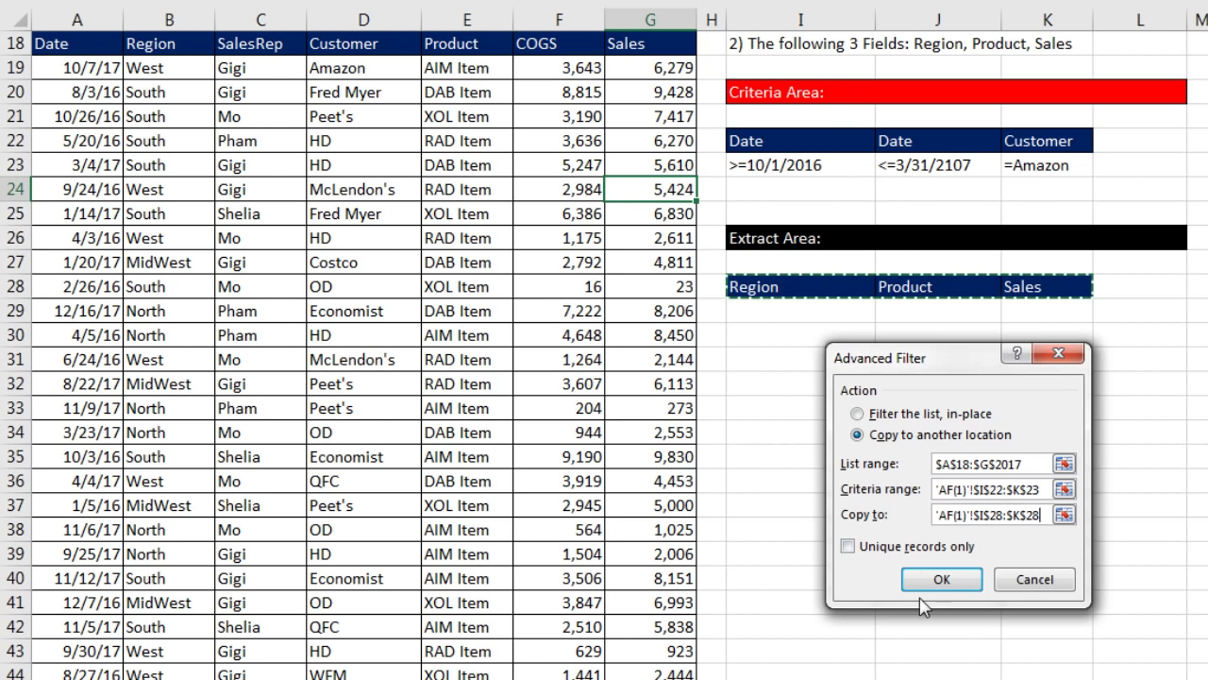
{"action": "left_click", "coordinate": [943, 579]}
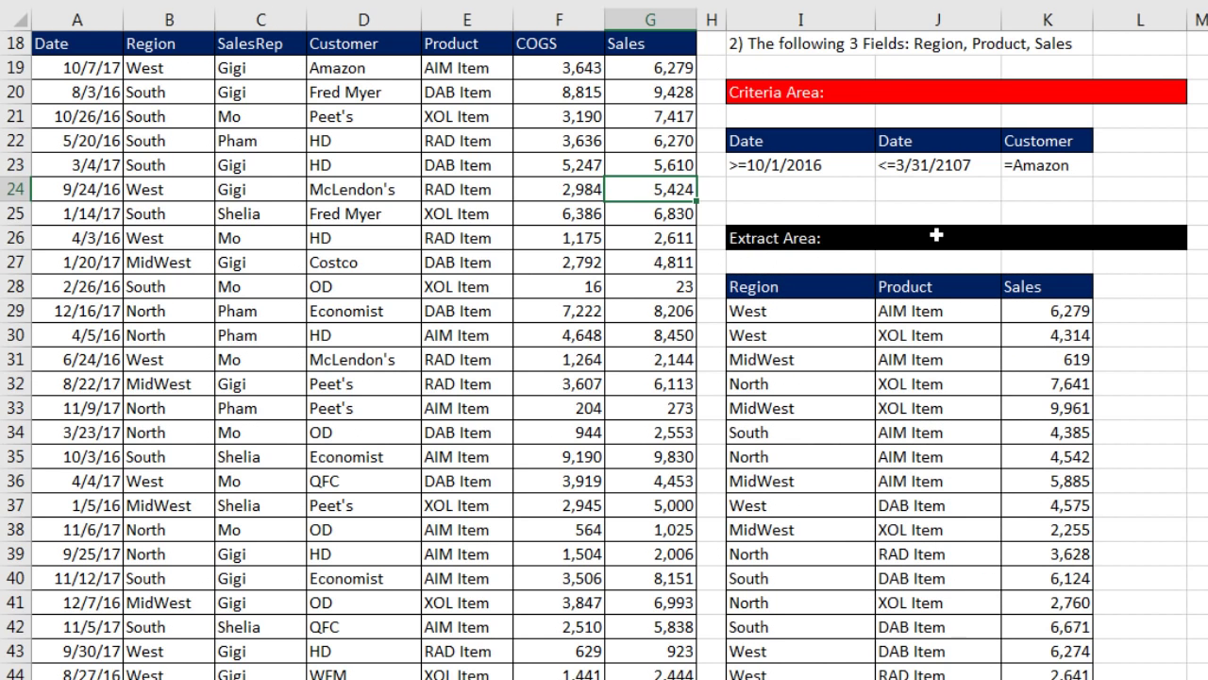
Examine the extracted records down to the last Sales row and check the three extract field headers
{"action": "left_click", "coordinate": [1048, 310]}
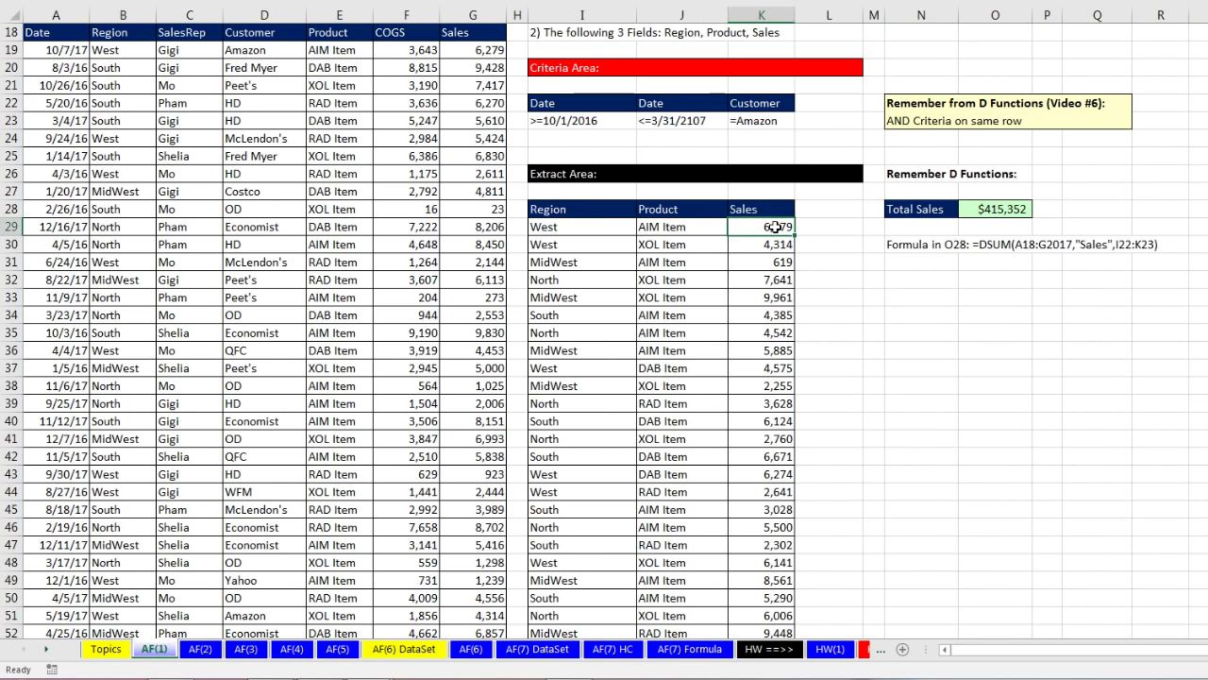
{"action": "key", "text": "ctrl+Down"}
{"action": "scroll", "coordinate": [754, 283], "scroll_direction": "down", "scroll_amount": 4}
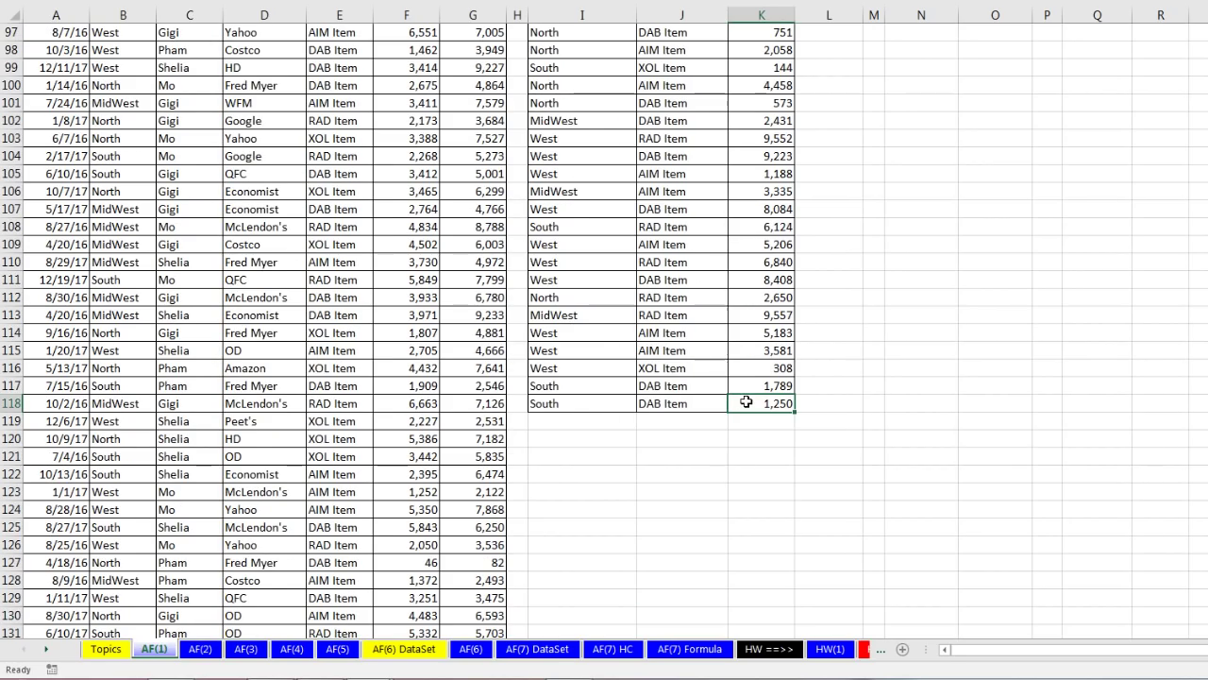
{"action": "key", "text": "ctrl+Up"}
{"action": "scroll", "coordinate": [762, 403], "scroll_direction": "up", "scroll_amount": 4}
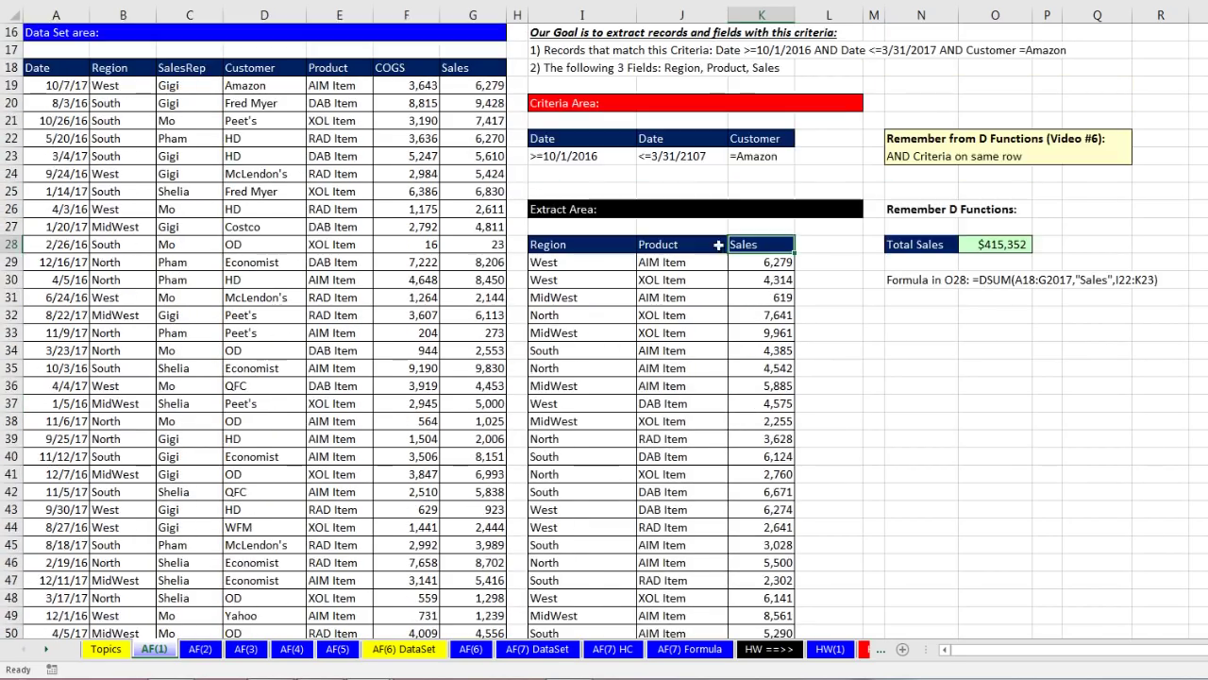
{"action": "left_click", "coordinate": [610, 246]}
{"action": "left_click", "coordinate": [682, 248]}
{"action": "left_click", "coordinate": [757, 245]}
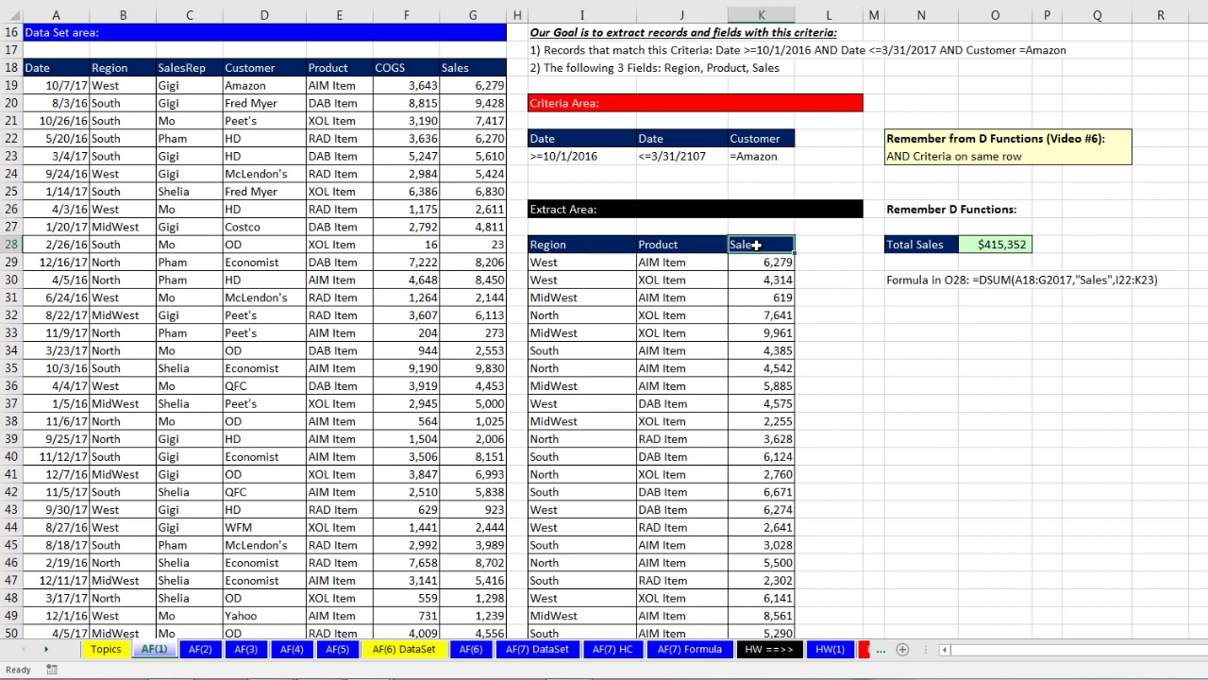
Change the Customer criterion in K23 to =OD
{"action": "double_click", "coordinate": [750, 154]}
{"action": "left_click_drag", "start_coordinate": [740, 156], "coordinate": [824, 163]}
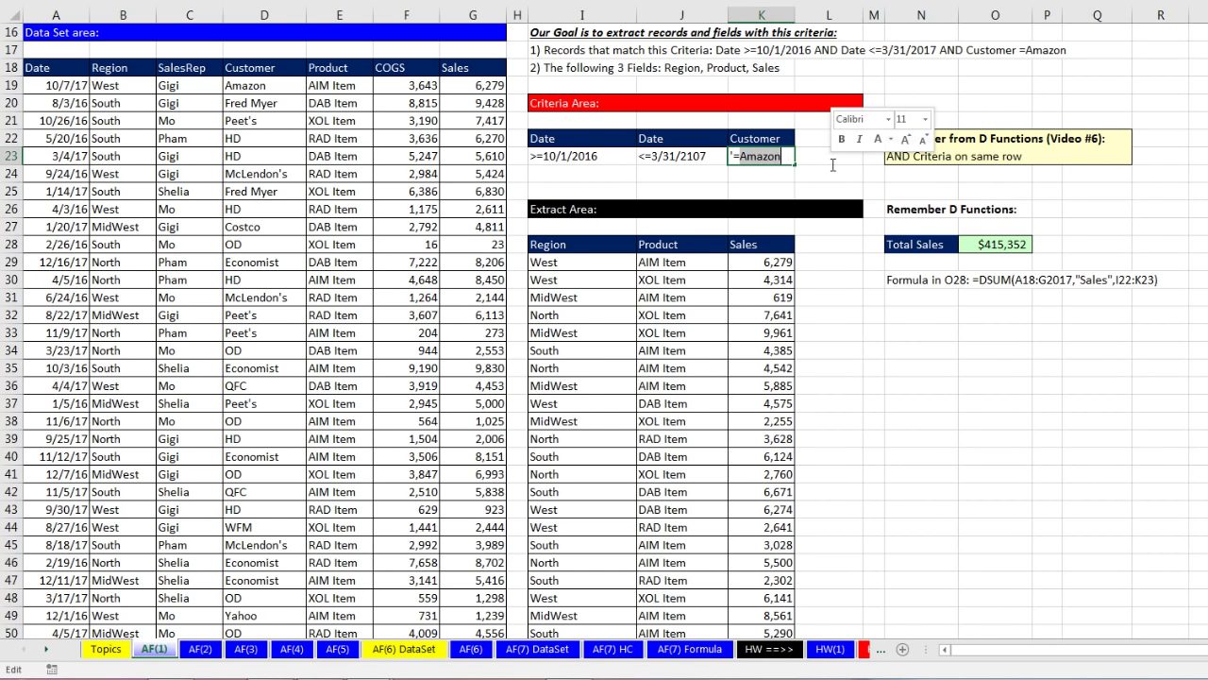
{"action": "type", "text": "=OD"}
{"action": "key", "text": "Return"}
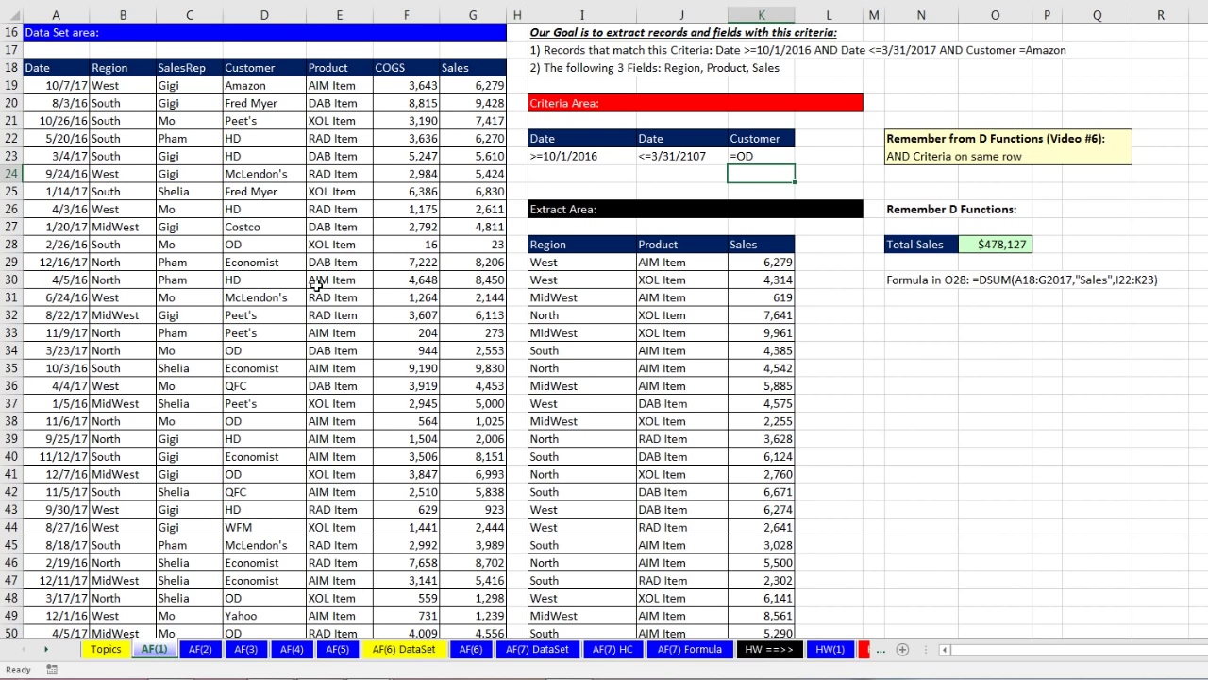
Check which list, criteria and copy-to ranges the Advanced Filter remembers for the data set, and close it without filtering
{"action": "left_click", "coordinate": [475, 179]}
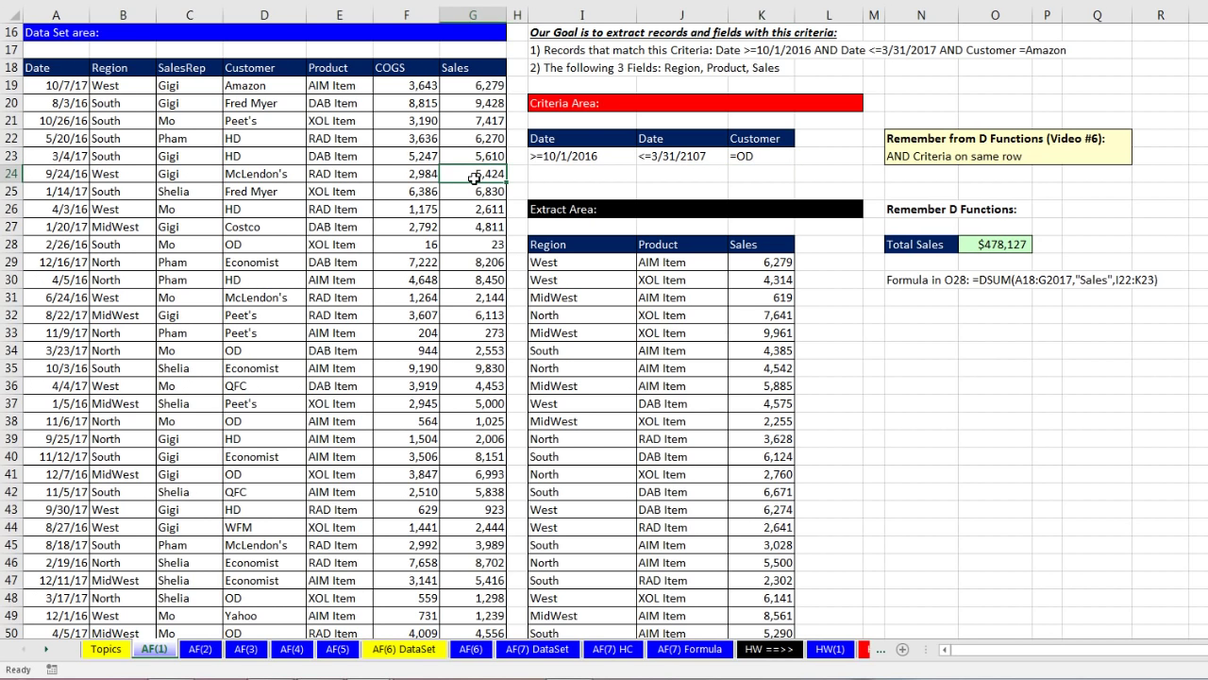
{"action": "key", "text": "alt+a"}
{"action": "key", "text": "q"}
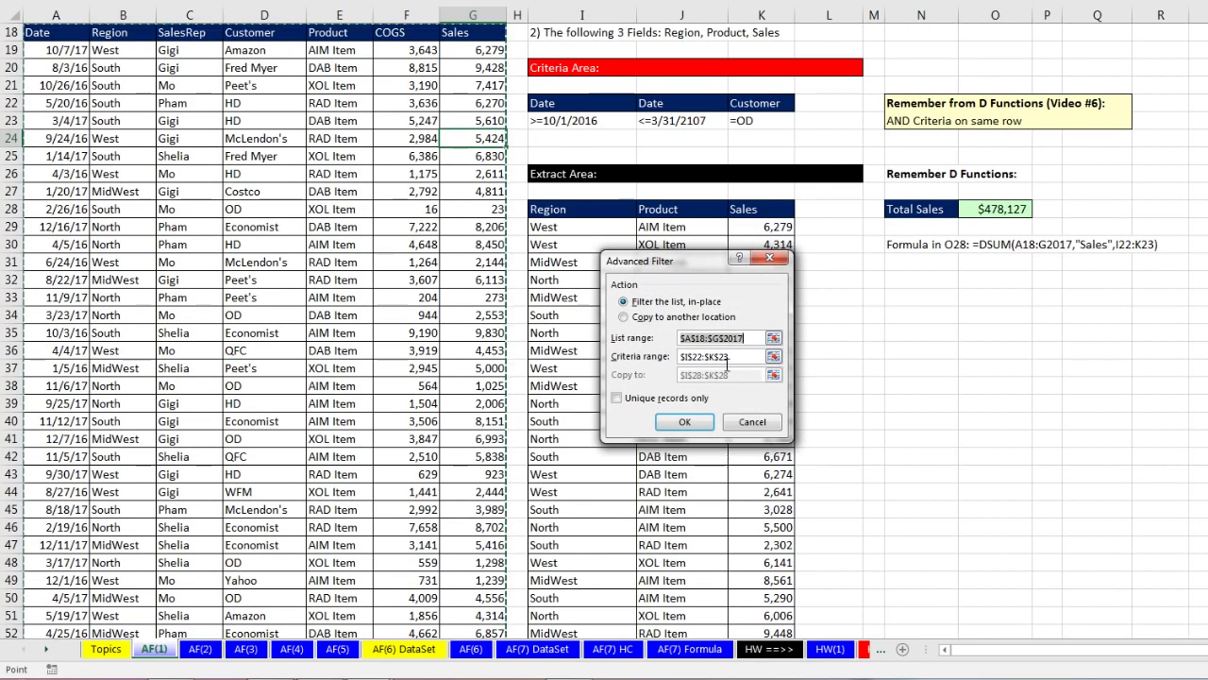
{"action": "key", "text": "Return"}
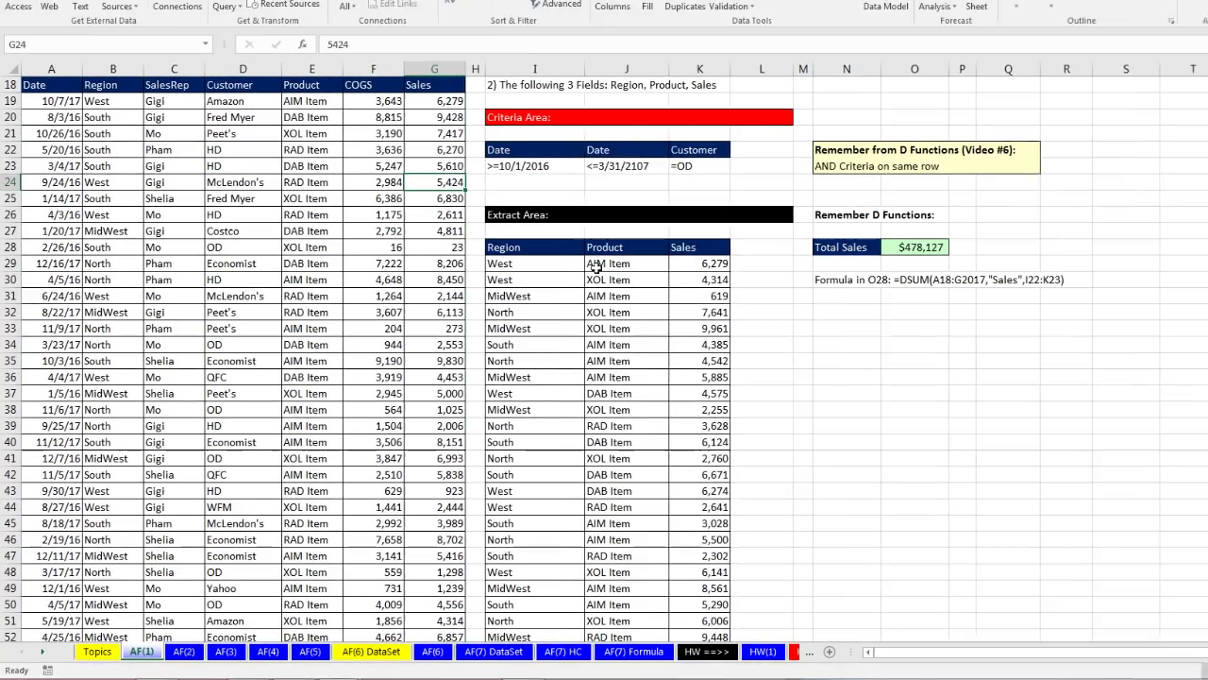
Check the defined names of the criteria range I22:K23 and the extract headers I28:K28, and review them in the Name Manager
{"action": "scroll", "coordinate": [495, 232], "scroll_direction": "up", "scroll_amount": 1}
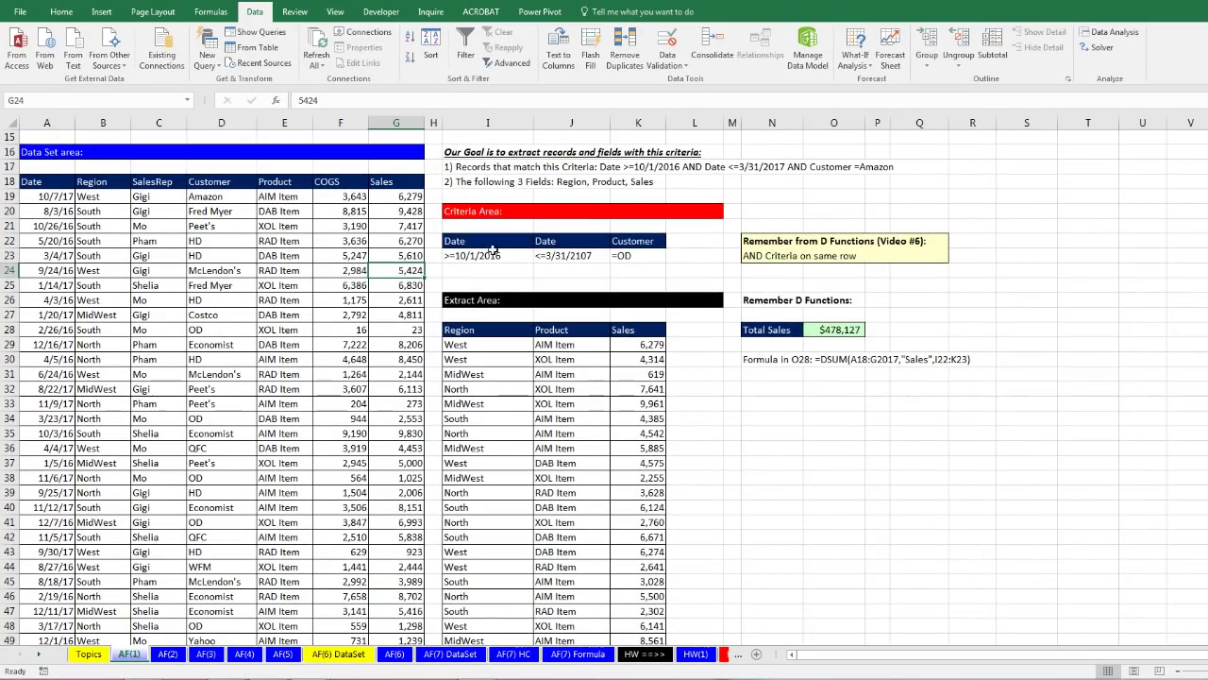
{"action": "left_click_drag", "start_coordinate": [460, 242], "coordinate": [628, 256]}
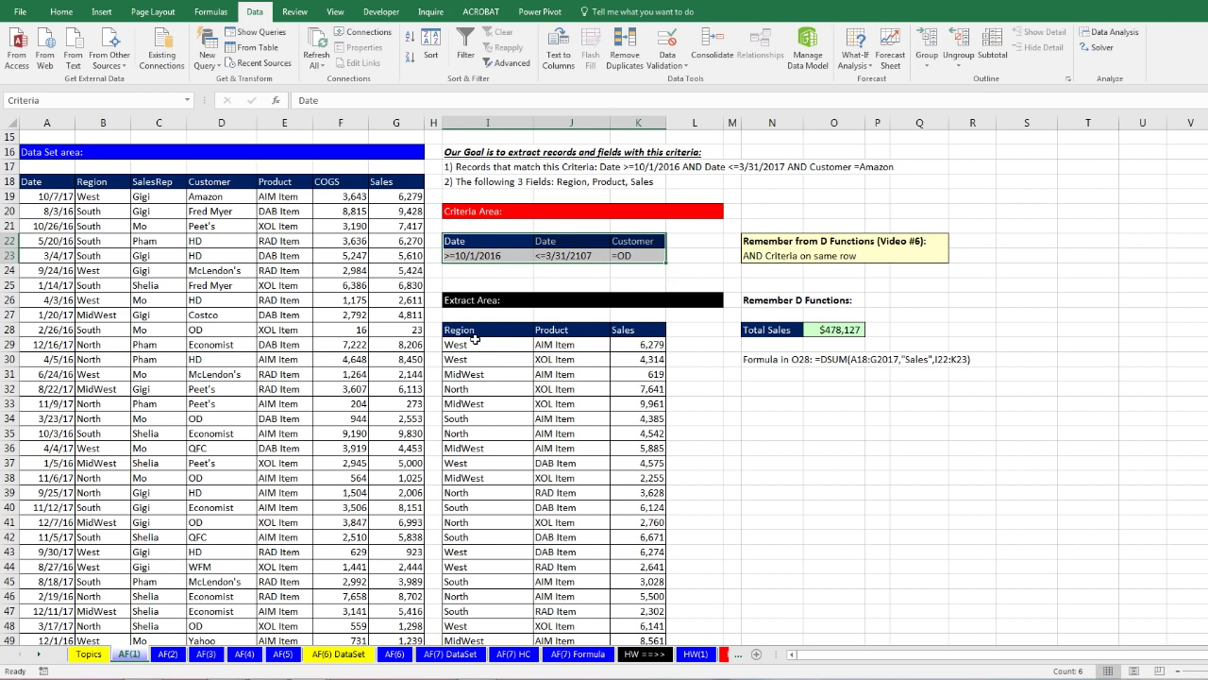
{"action": "left_click_drag", "start_coordinate": [455, 331], "coordinate": [626, 328]}
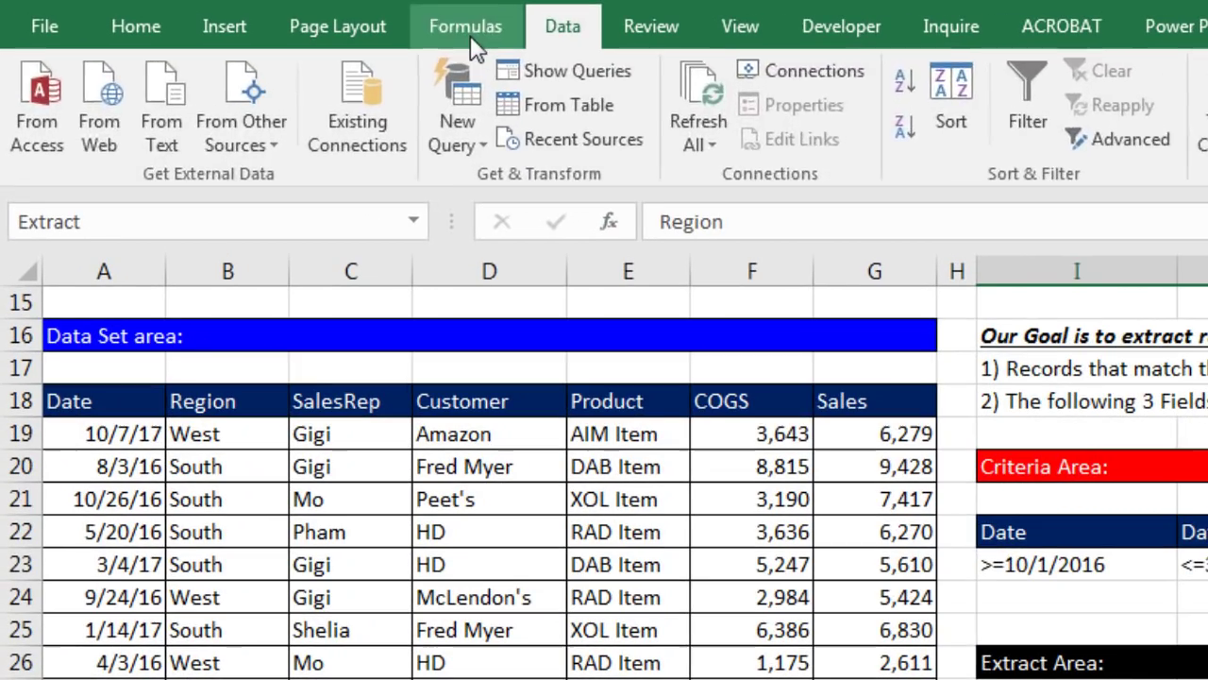
{"action": "left_click", "coordinate": [210, 12]}
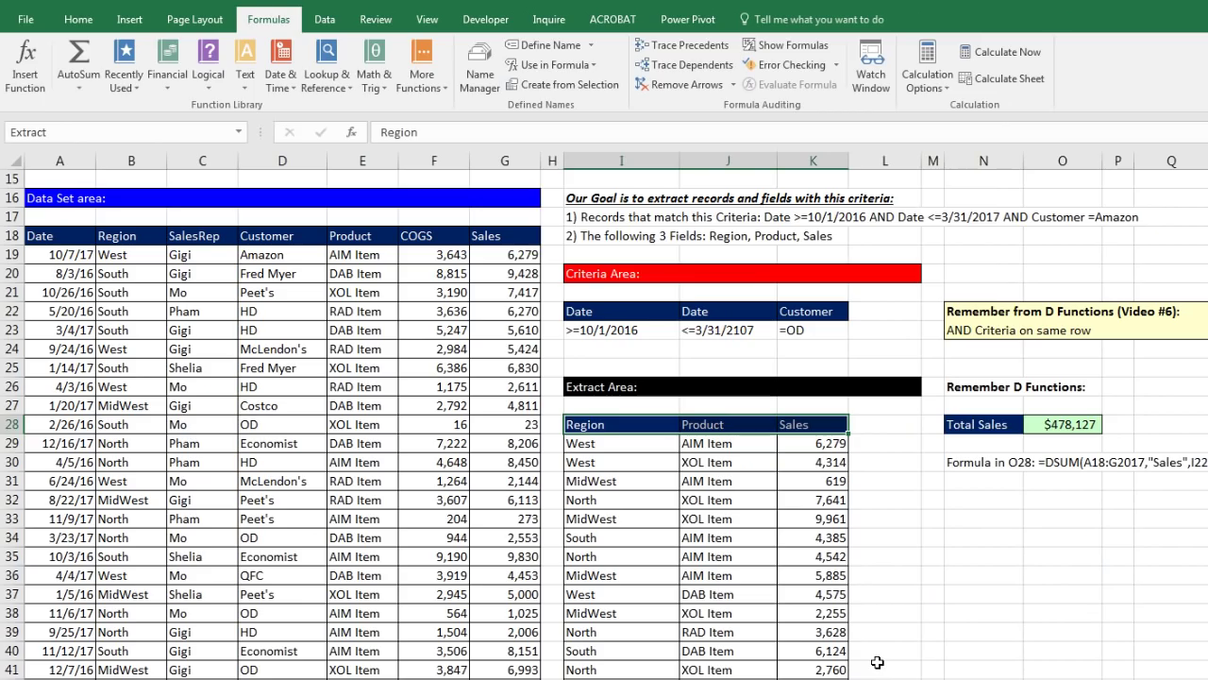
{"action": "key", "text": "ctrl+F3"}
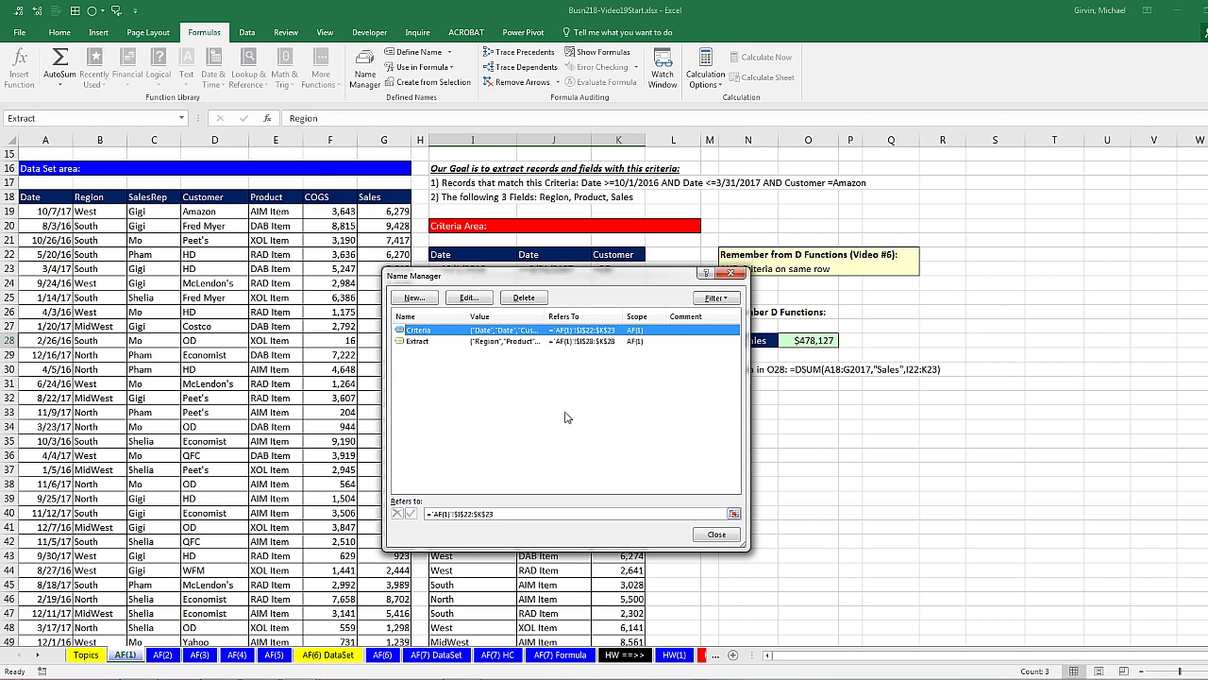
{"action": "left_click", "coordinate": [716, 534]}
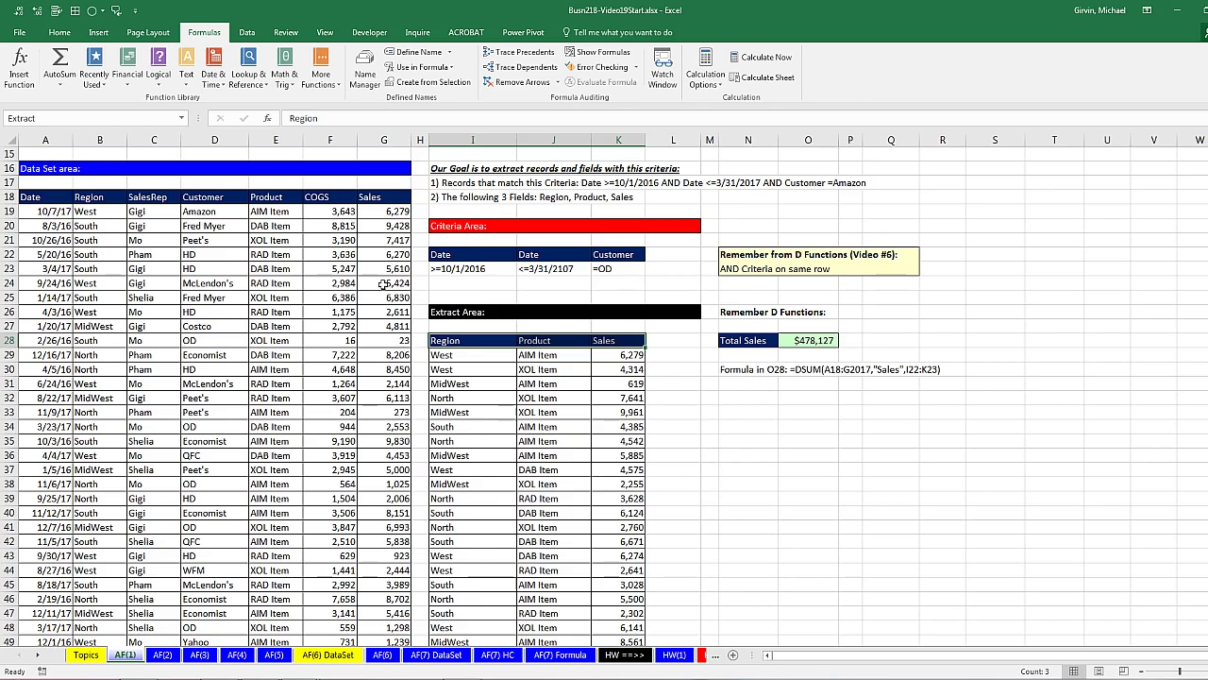
Run the Advanced Filter again from a data set cell, copying to another location with criteria I22:K23 and copy-to range I28:K28
{"action": "left_click", "coordinate": [377, 298]}
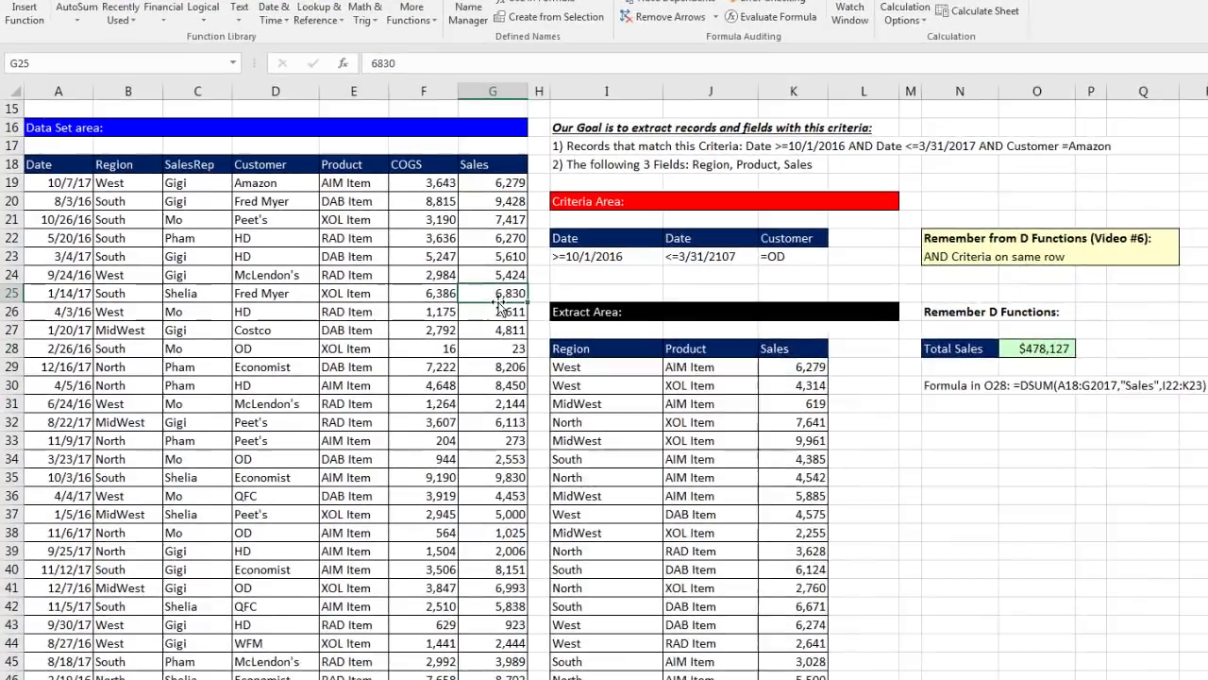
{"action": "key", "text": "alt+a"}
{"action": "key", "text": "q"}
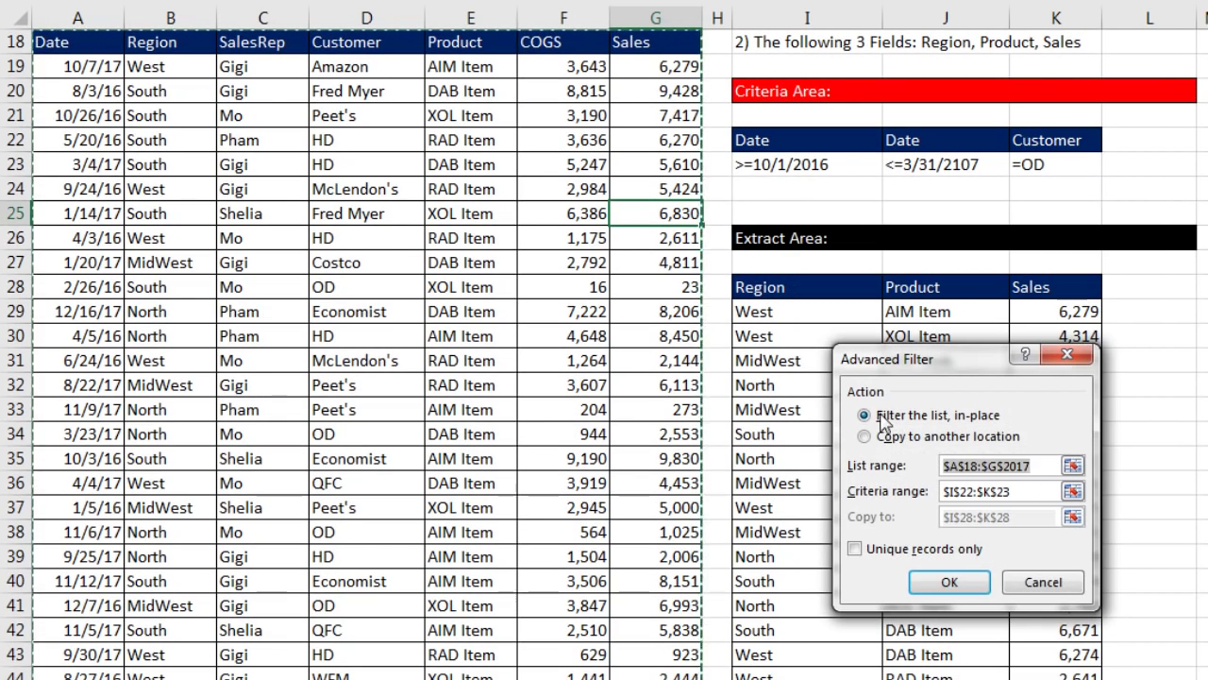
{"action": "left_click", "coordinate": [880, 436]}
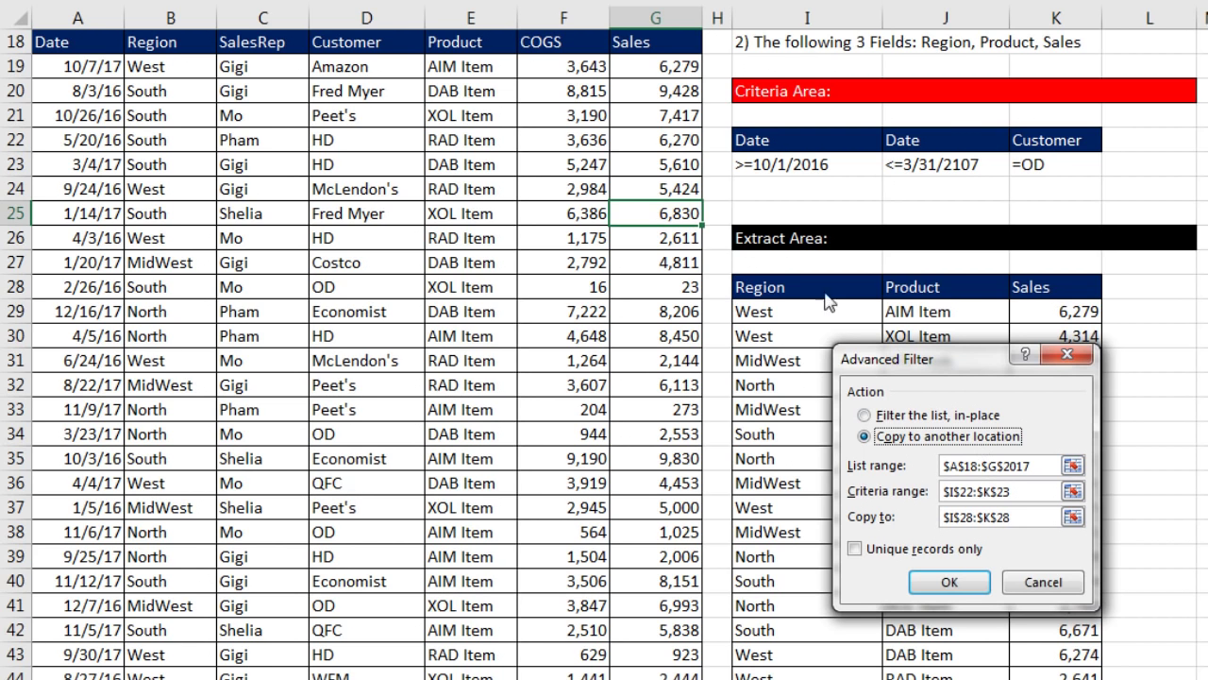
{"action": "left_click", "coordinate": [1036, 495]}
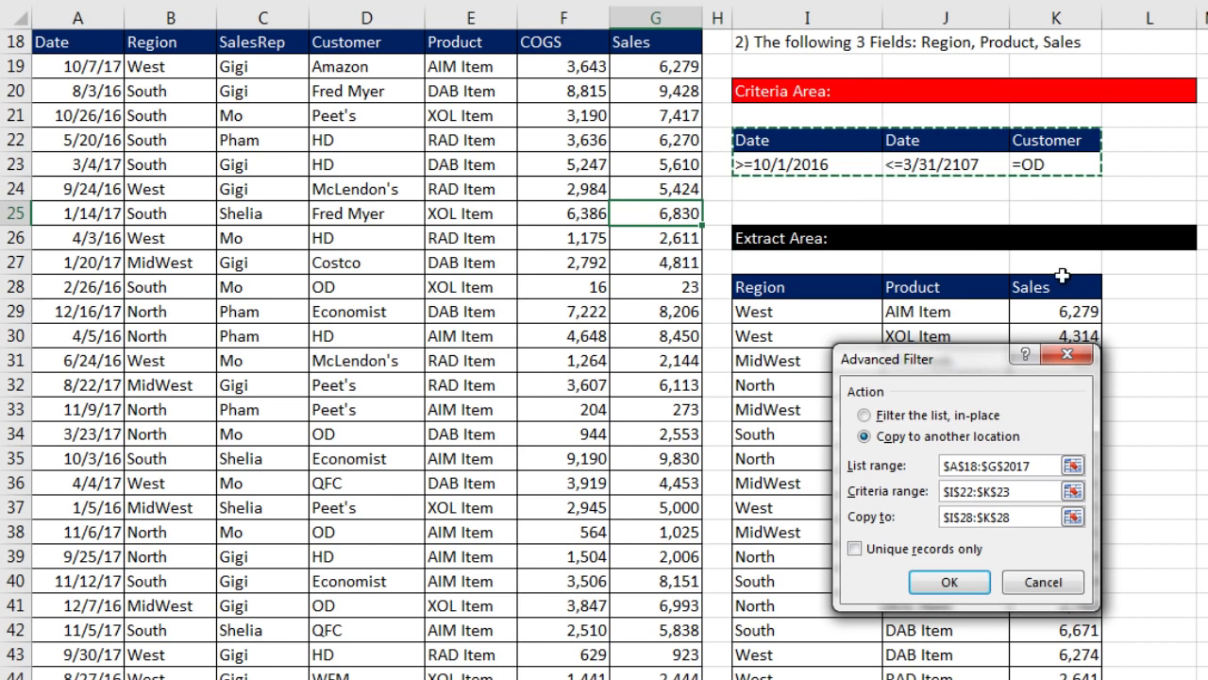
{"action": "left_click", "coordinate": [1030, 517]}
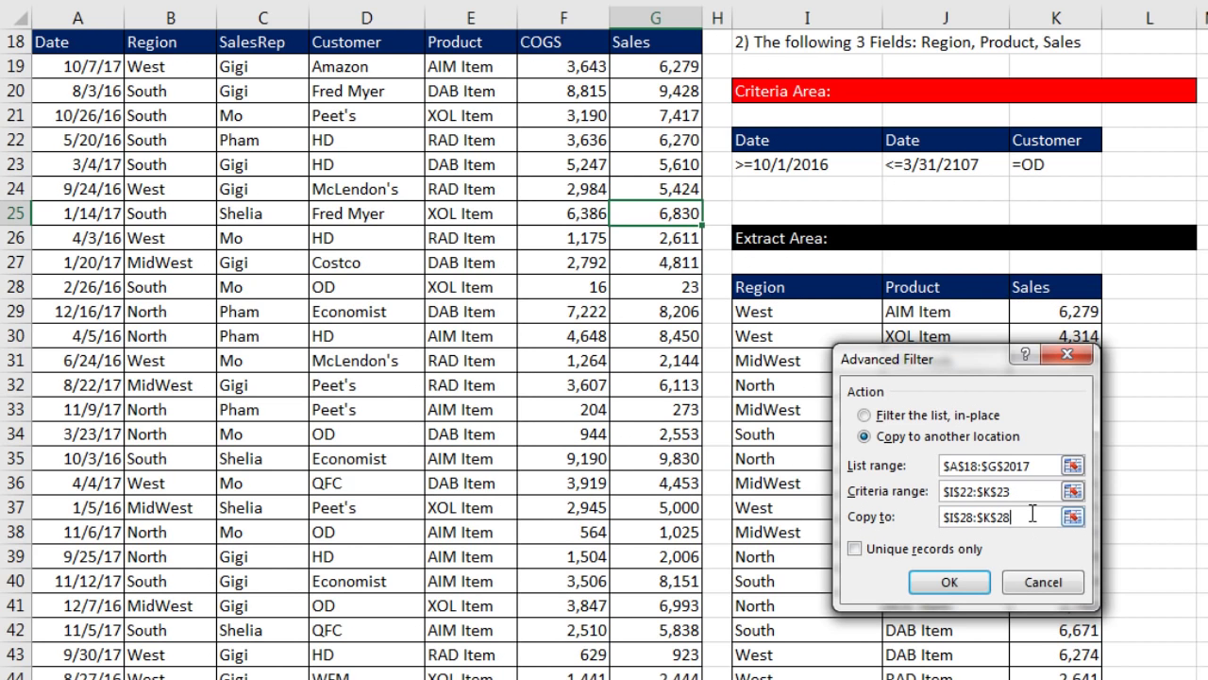
{"action": "left_click", "coordinate": [978, 578]}
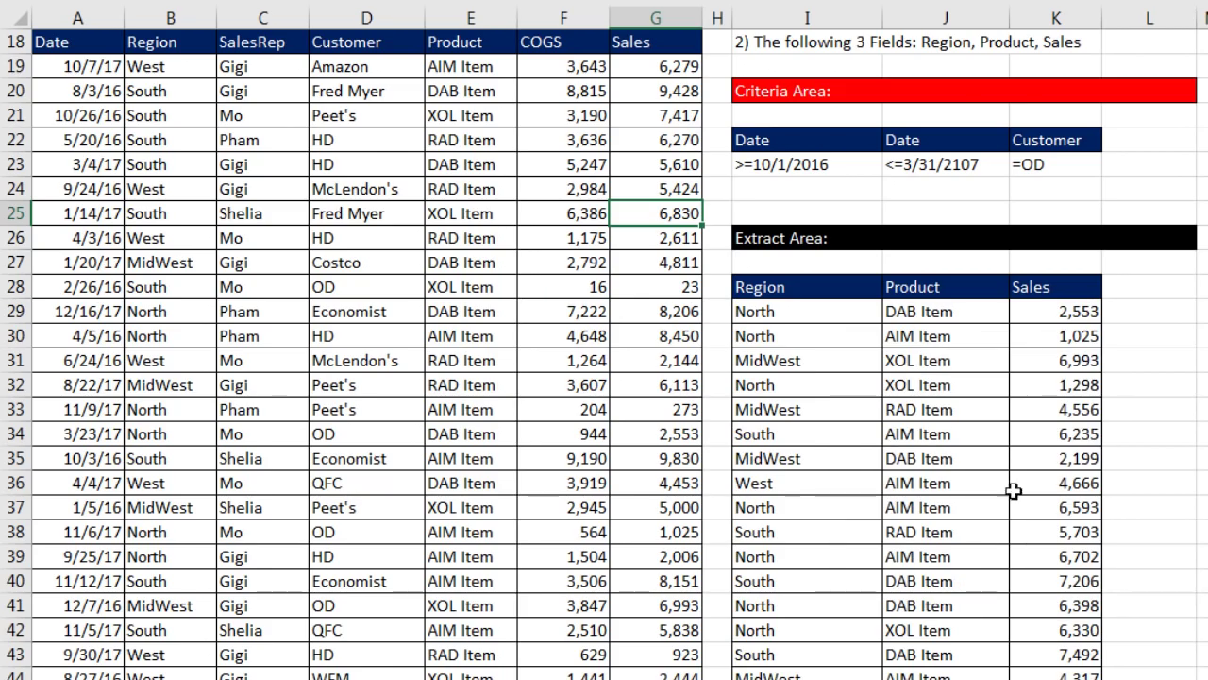
Change the start date criterion in I23 to >=3/1/2017
{"action": "scroll", "coordinate": [1044, 567], "scroll_direction": "down", "scroll_amount": 7}
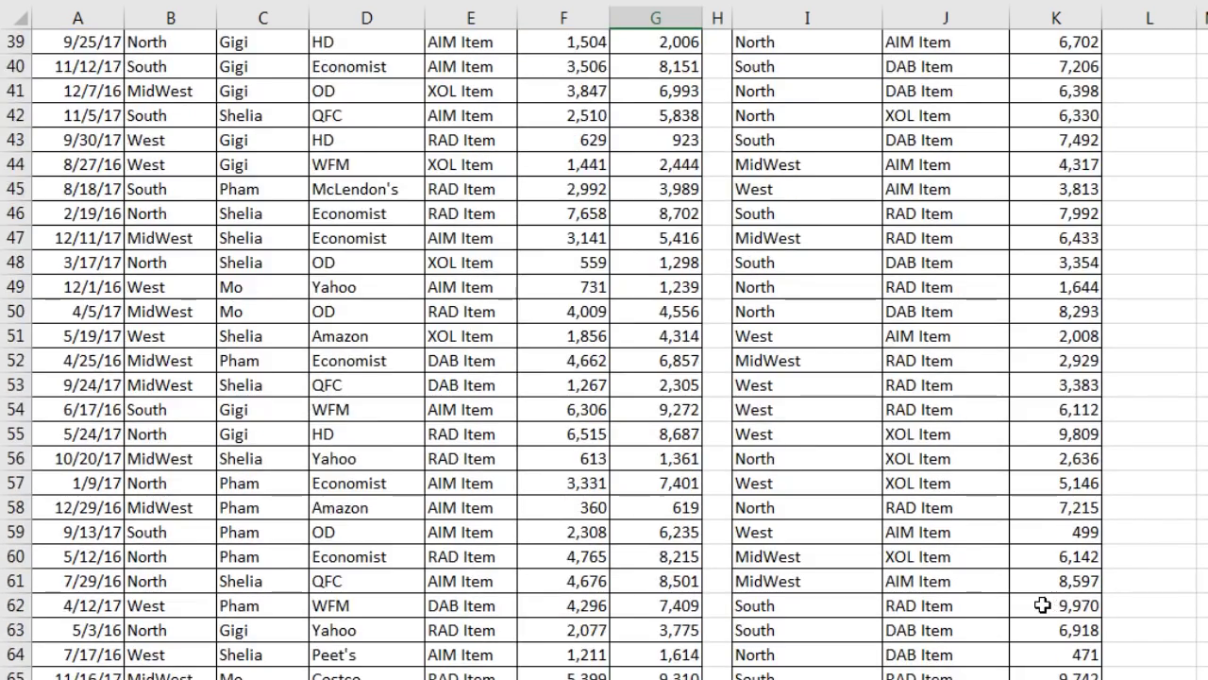
{"action": "scroll", "coordinate": [1042, 605], "scroll_direction": "down", "scroll_amount": 20}
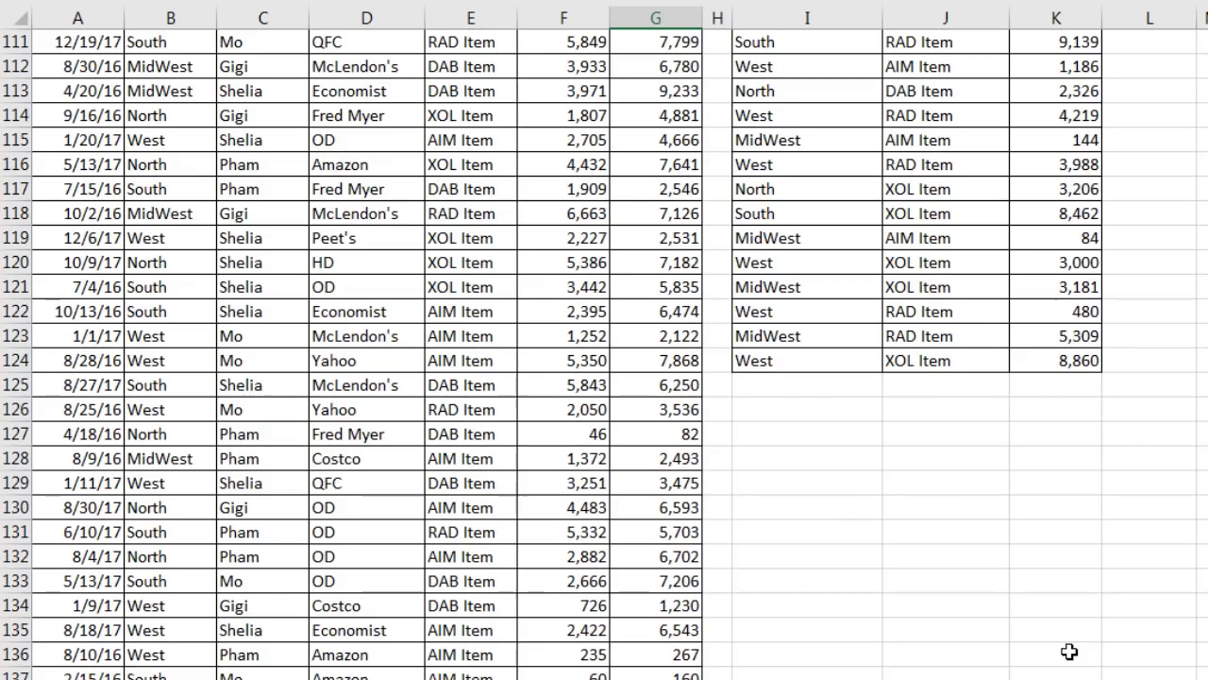
{"action": "scroll", "coordinate": [1069, 665], "scroll_direction": "up", "scroll_amount": 20}
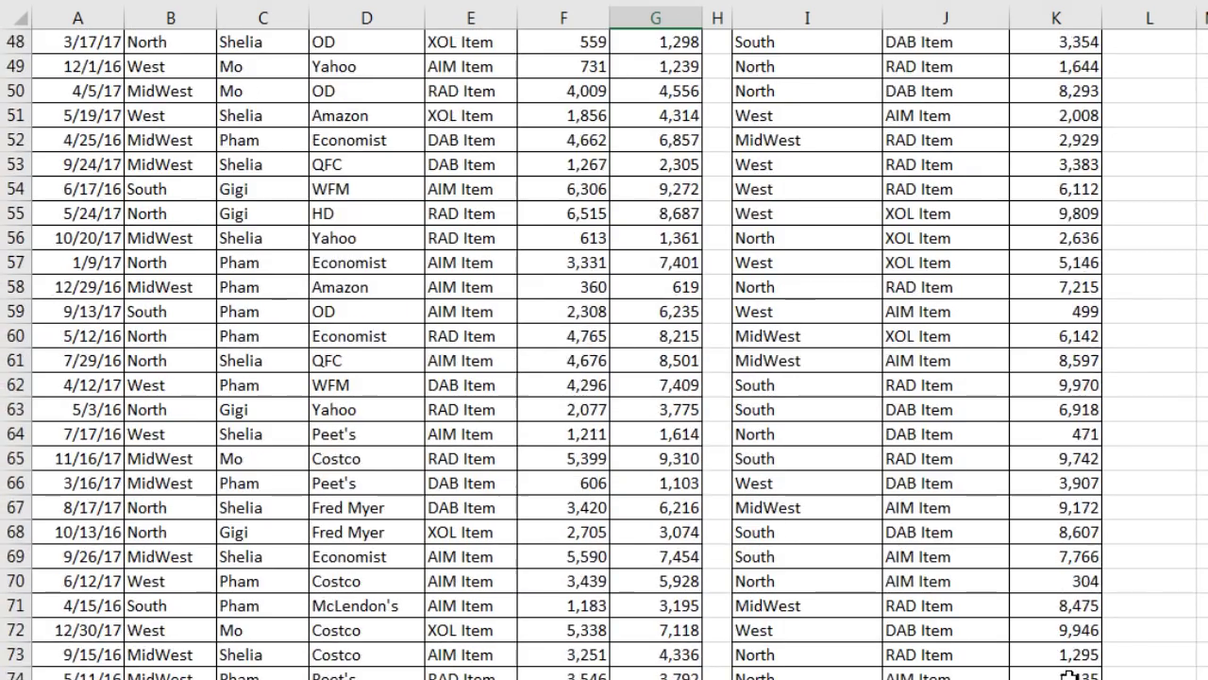
{"action": "scroll", "coordinate": [1069, 671], "scroll_direction": "up", "scroll_amount": 14}
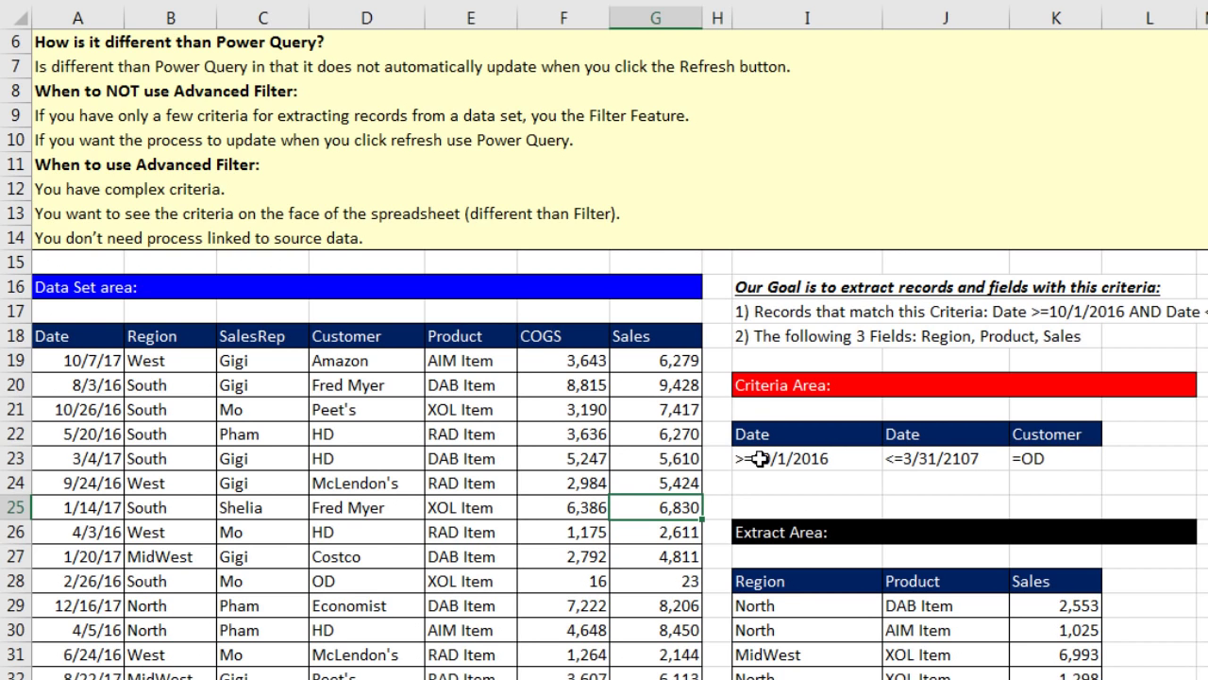
{"action": "double_click", "coordinate": [760, 459]}
{"action": "left_click_drag", "start_coordinate": [754, 459], "coordinate": [774, 460]}
{"action": "type", "text": "3"}
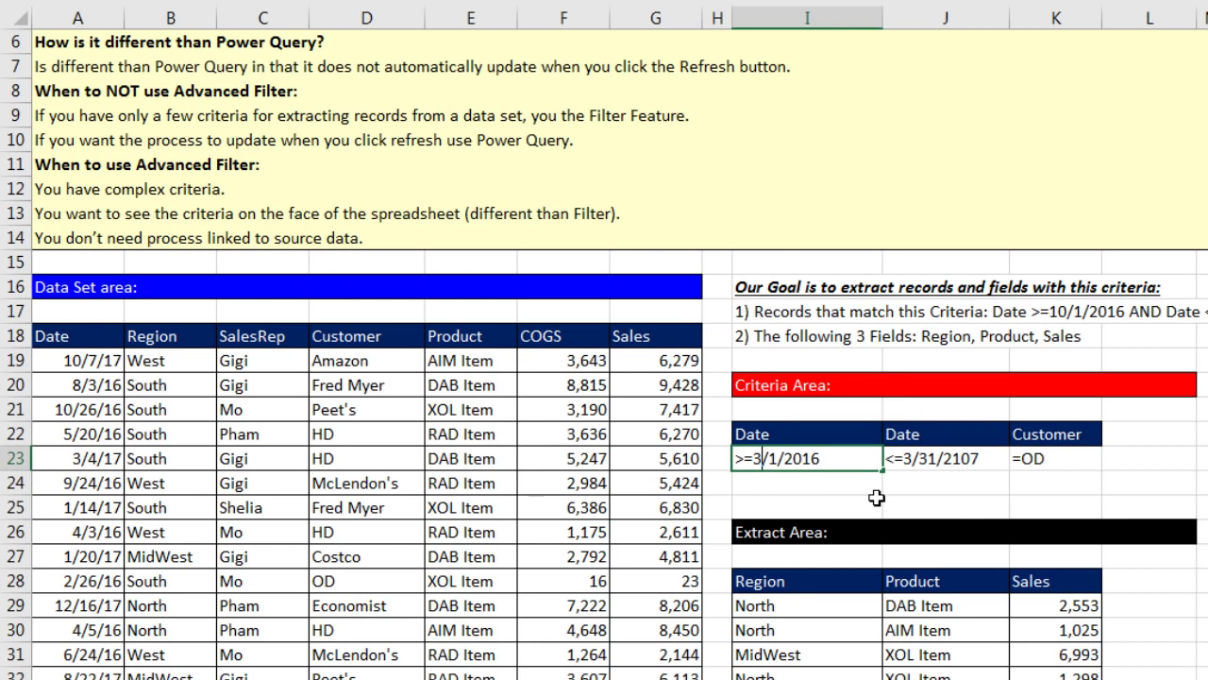
{"action": "key", "text": "End"}
{"action": "key", "text": "BackSpace"}
{"action": "type", "text": "7"}
{"action": "key", "text": "Return"}
{"action": "key", "text": "Return"}
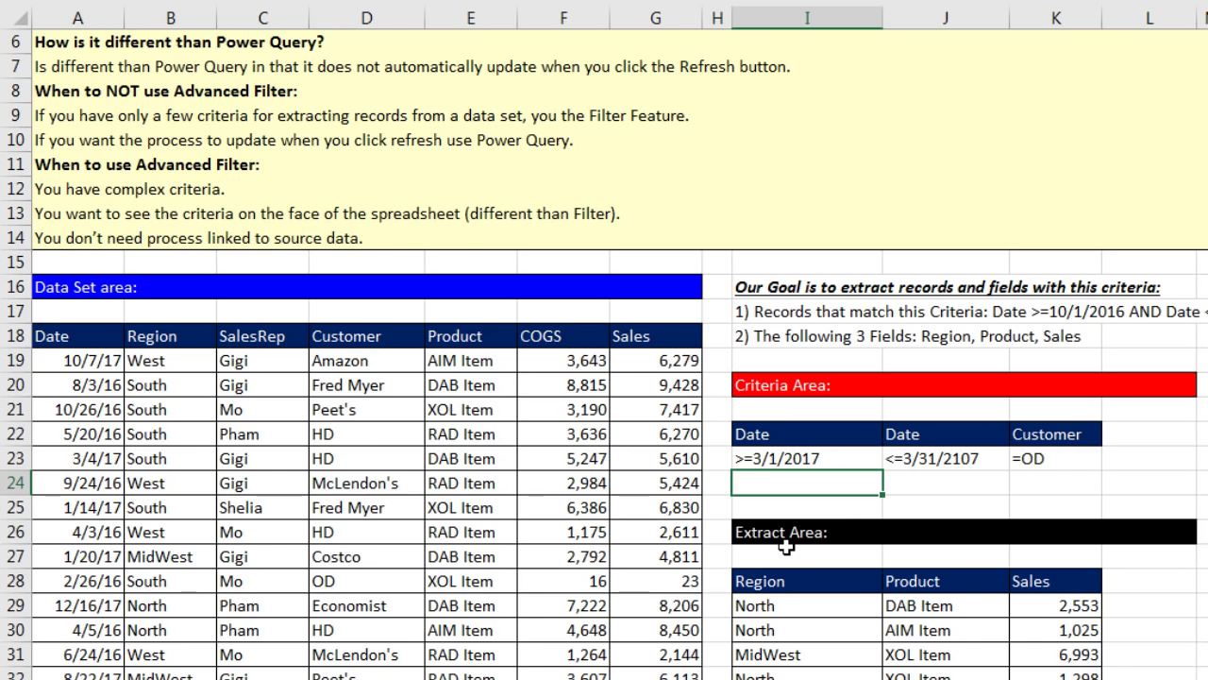
Rerun the Advanced Filter to another location with criteria I22:K23 and copy-to range I28:K28, and look through the extracted records
{"action": "key", "text": "alt+a"}
{"action": "key", "text": "q"}
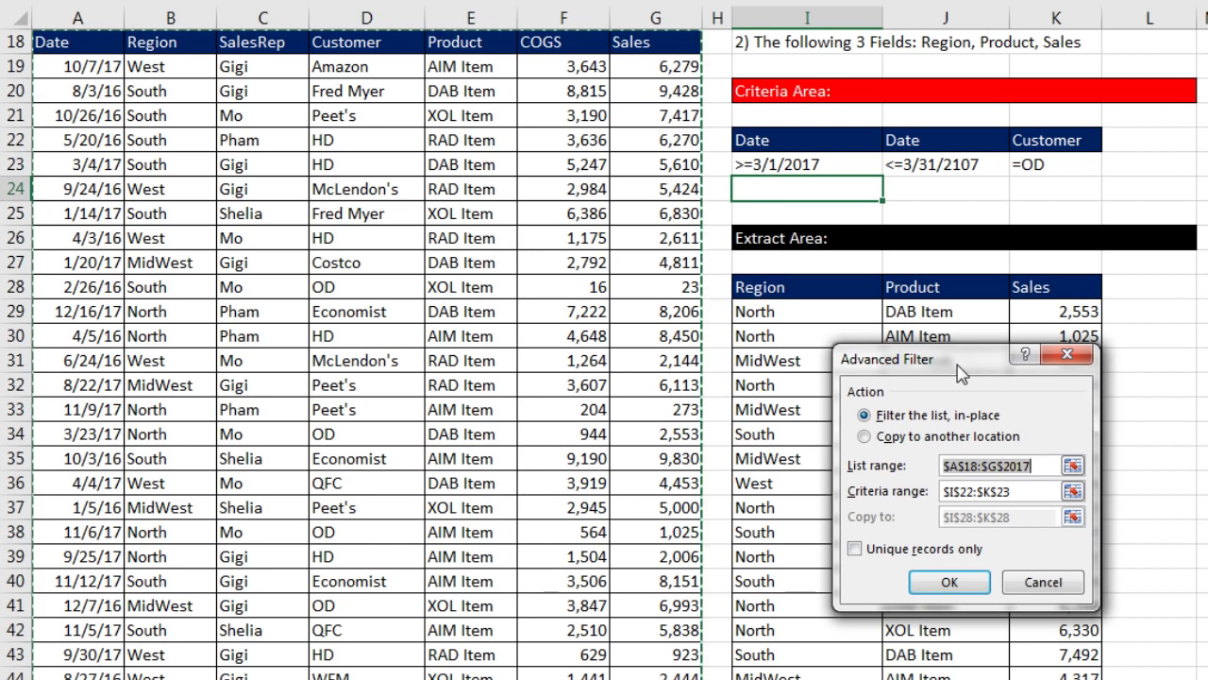
{"action": "left_click", "coordinate": [888, 437]}
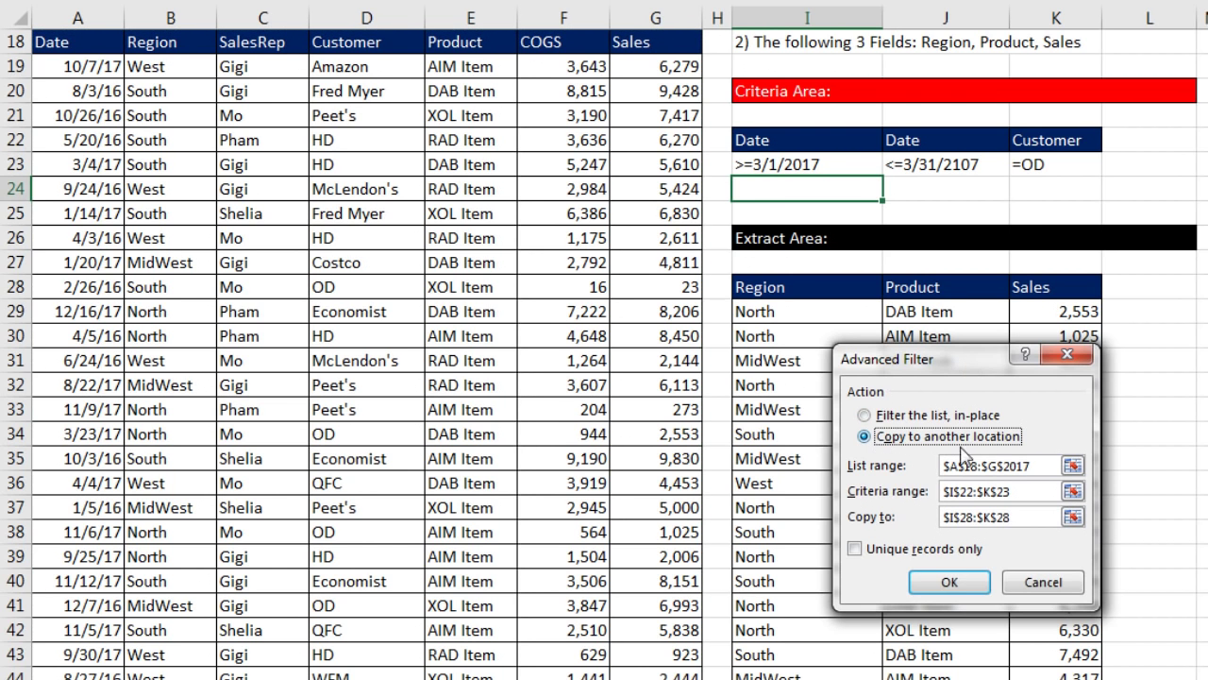
{"action": "left_click", "coordinate": [949, 582]}
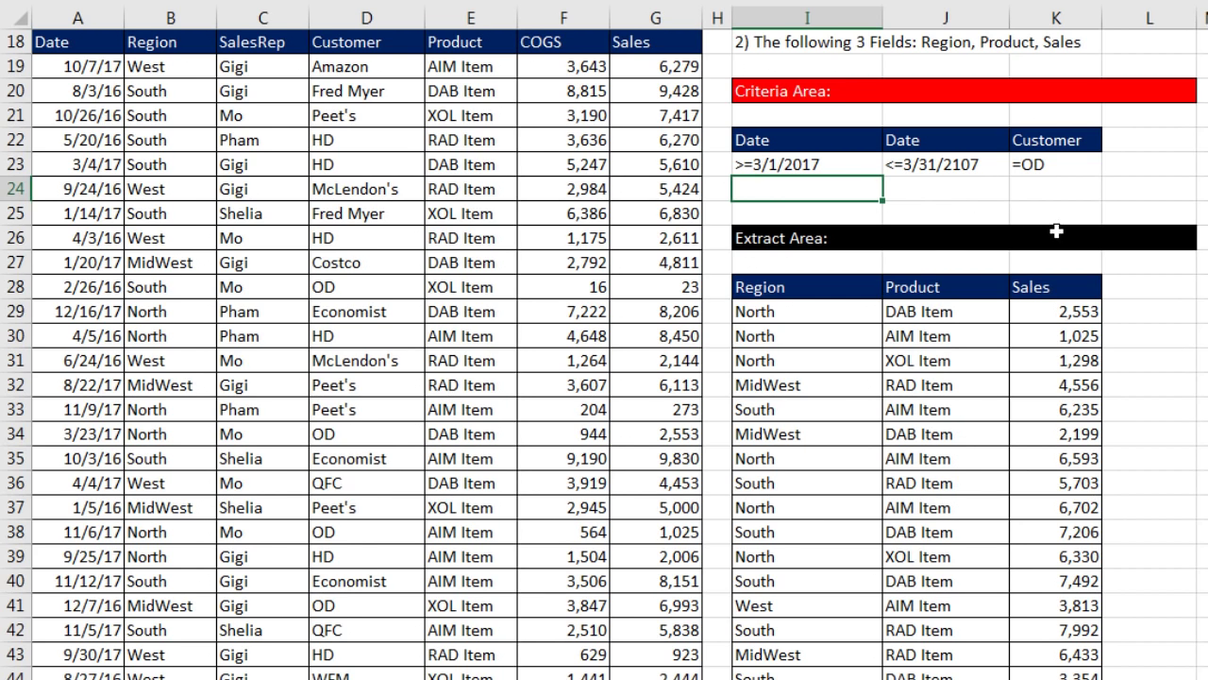
{"action": "scroll", "coordinate": [1065, 271], "scroll_direction": "down", "scroll_amount": 19}
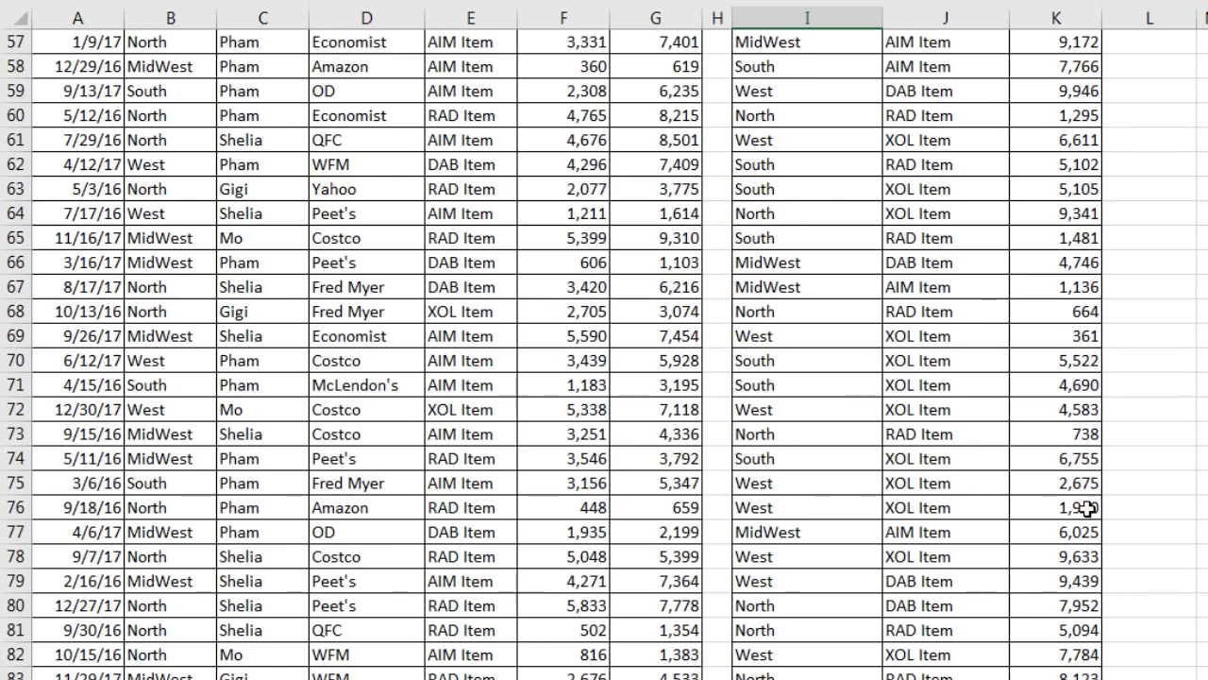
{"action": "scroll", "coordinate": [1029, 444], "scroll_direction": "down", "scroll_amount": 6}
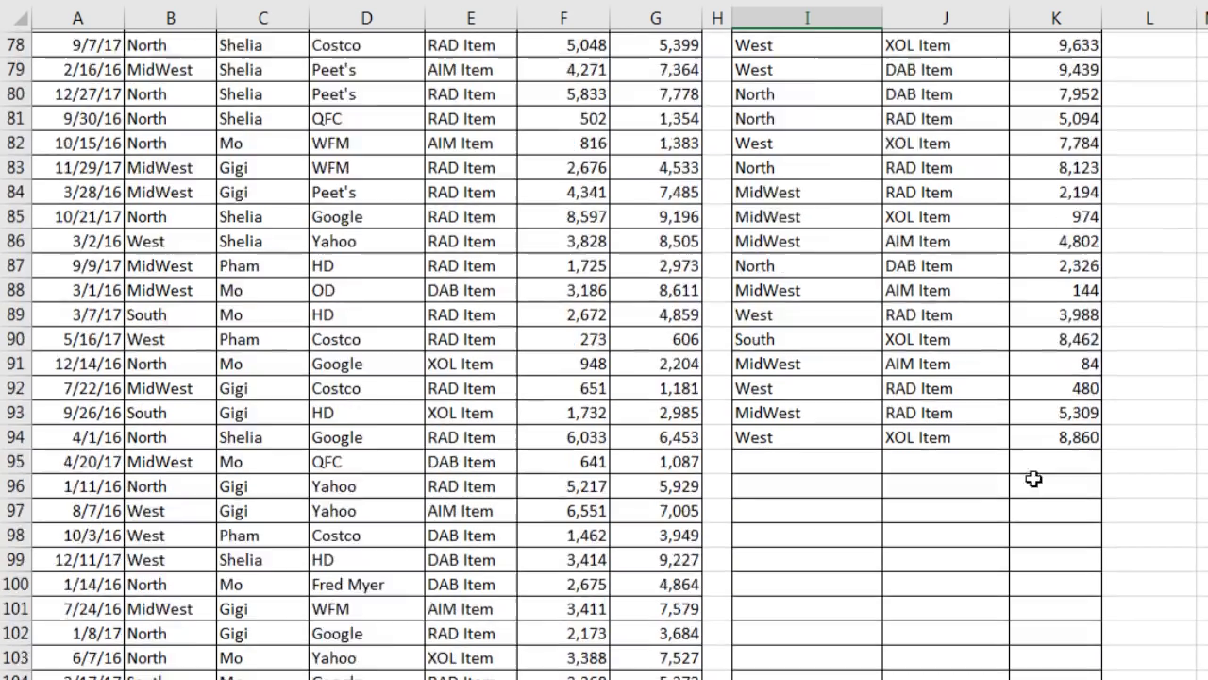
{"action": "scroll", "coordinate": [1029, 528], "scroll_direction": "down", "scroll_amount": 5}
{"action": "scroll", "coordinate": [1049, 615], "scroll_direction": "up", "scroll_amount": 10}
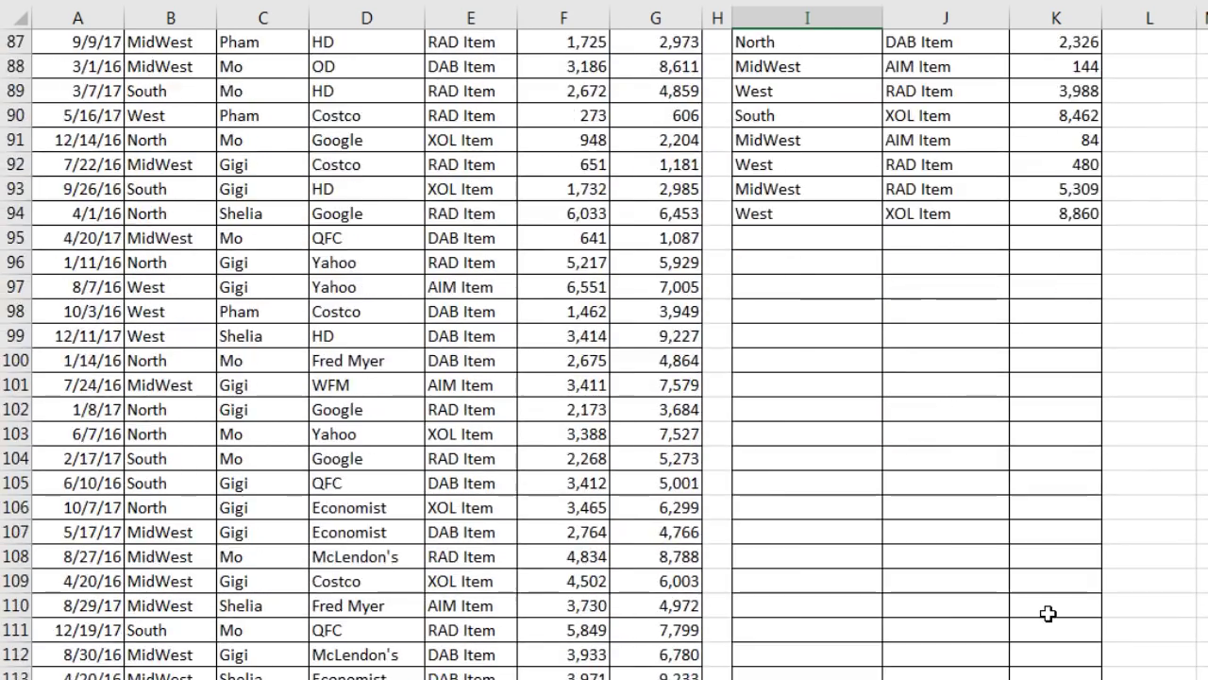
{"action": "scroll", "coordinate": [1049, 614], "scroll_direction": "up", "scroll_amount": 20}
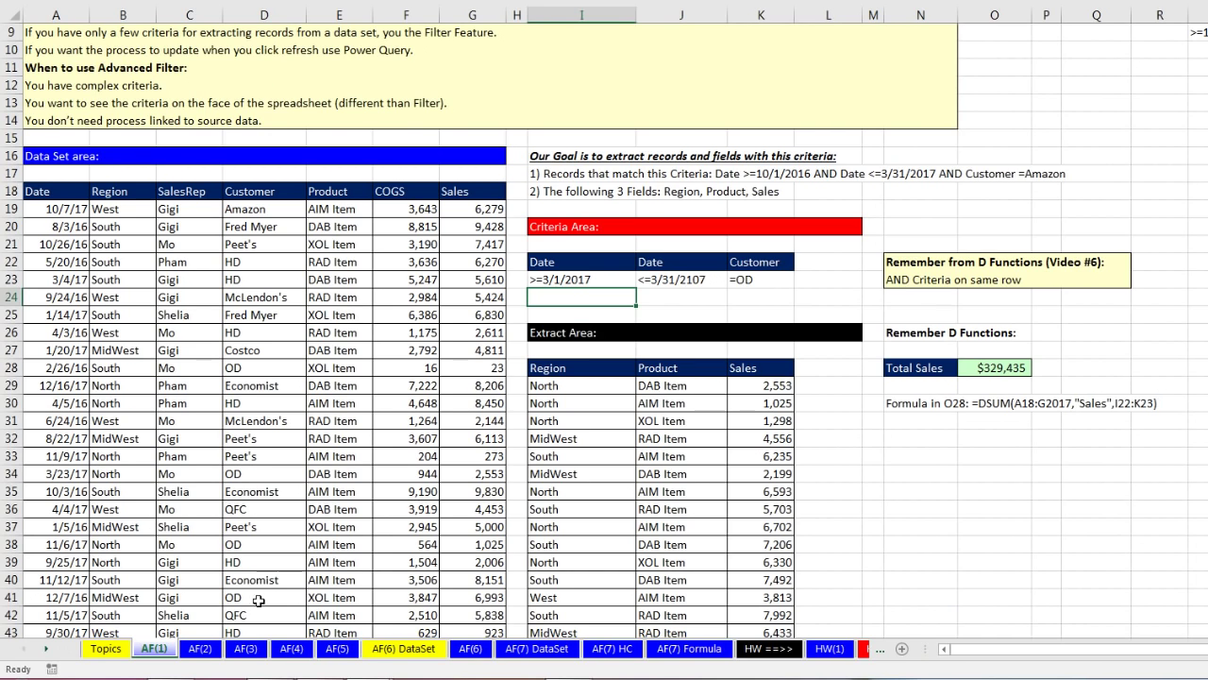
Go to the AF(2) sheet and highlight the Customer OR criteria, =Amazon and =Google, in I22:I24
{"action": "left_click", "coordinate": [201, 649]}
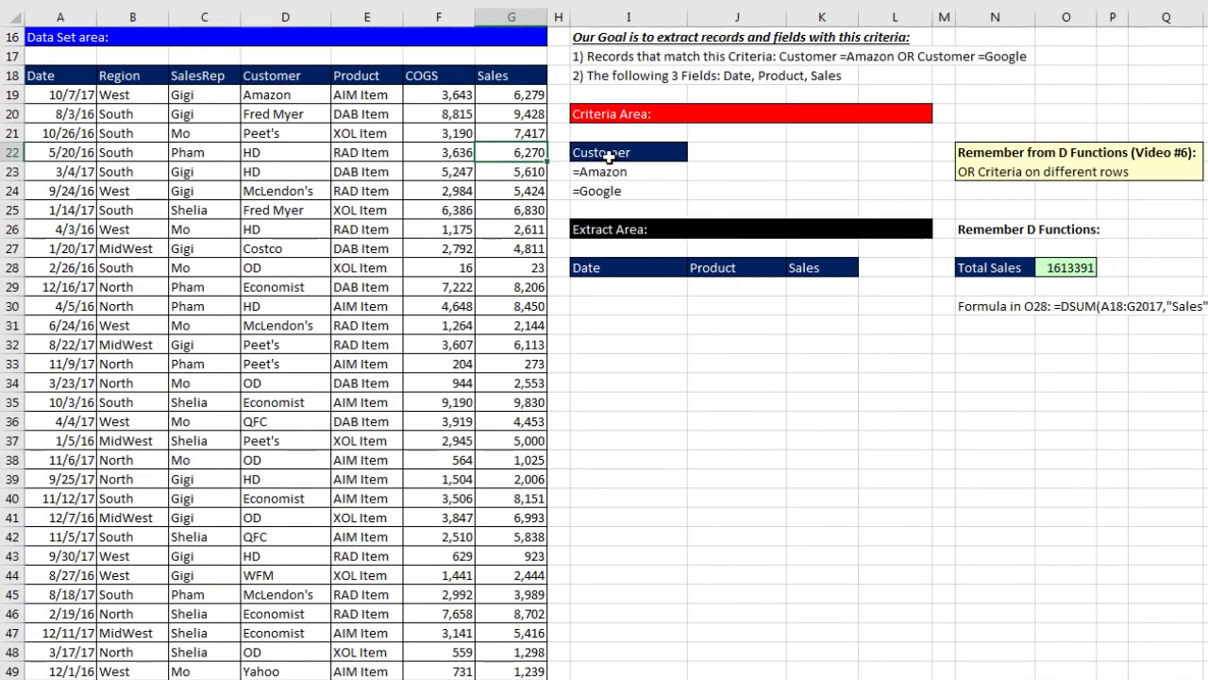
{"action": "left_click_drag", "start_coordinate": [503, 128], "coordinate": [511, 149]}
{"action": "left_click_drag", "start_coordinate": [612, 179], "coordinate": [613, 189]}
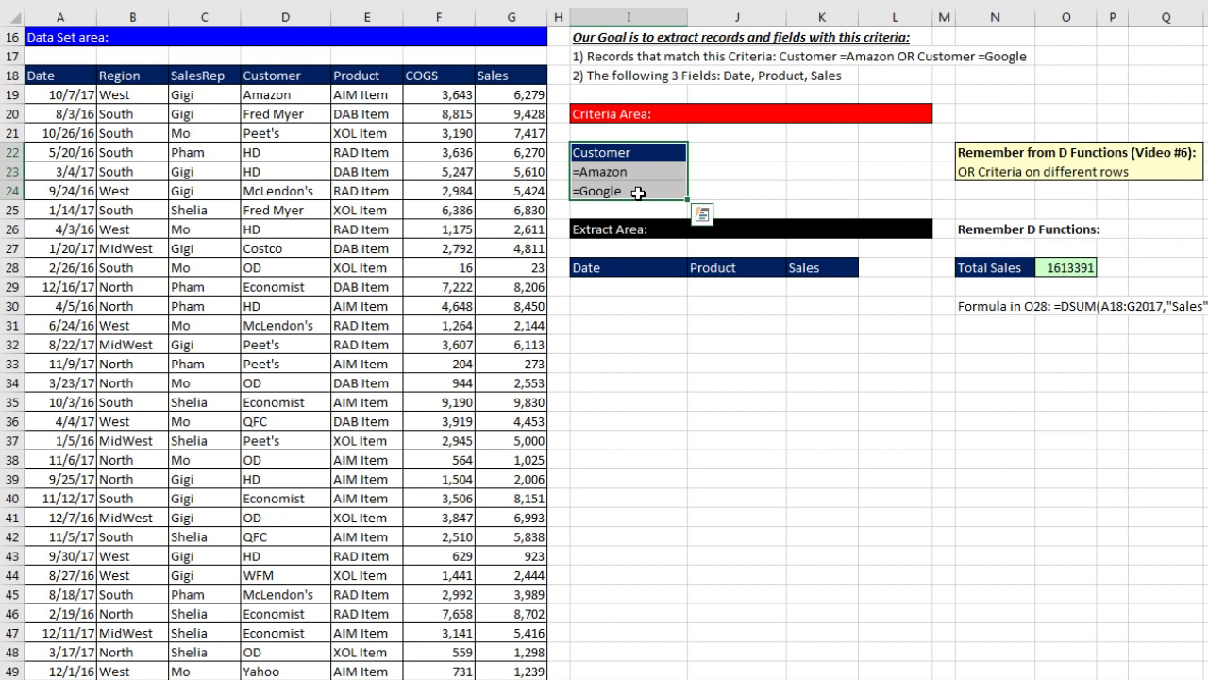
{"action": "left_click_drag", "start_coordinate": [604, 172], "coordinate": [663, 192]}
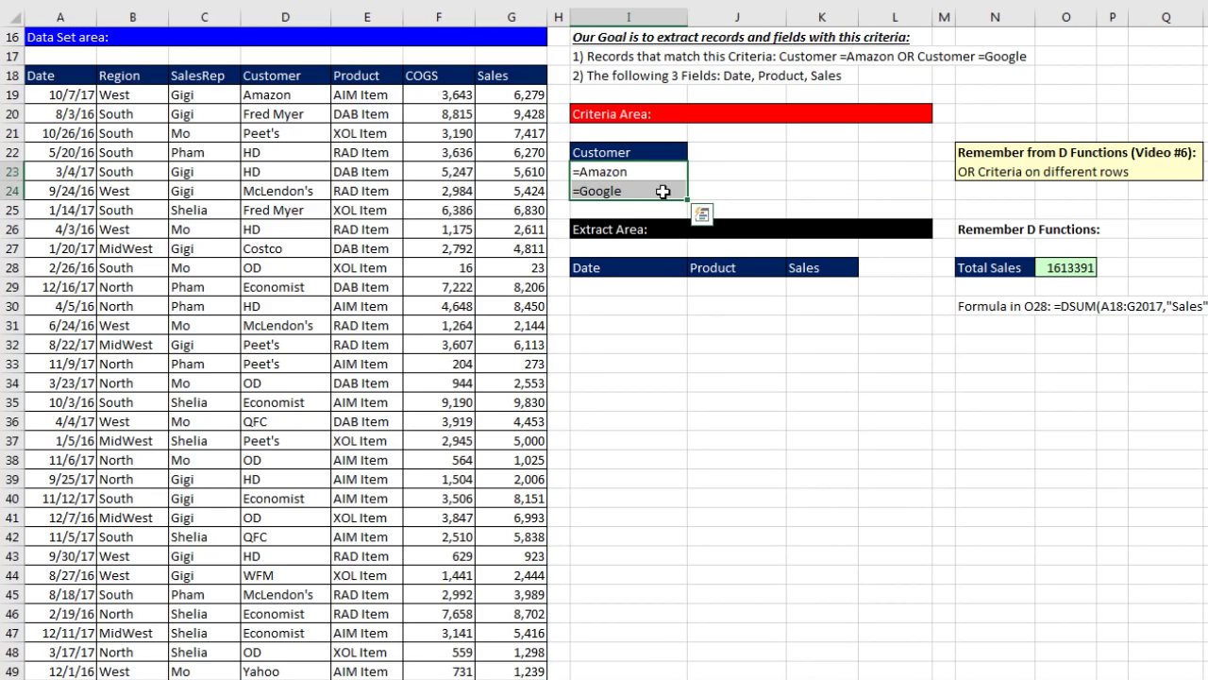
Run the Advanced Filter on the AF(2) data set, copying to another location with criteria I22:I24 and copy-to range I28:K28
{"action": "left_click", "coordinate": [506, 164]}
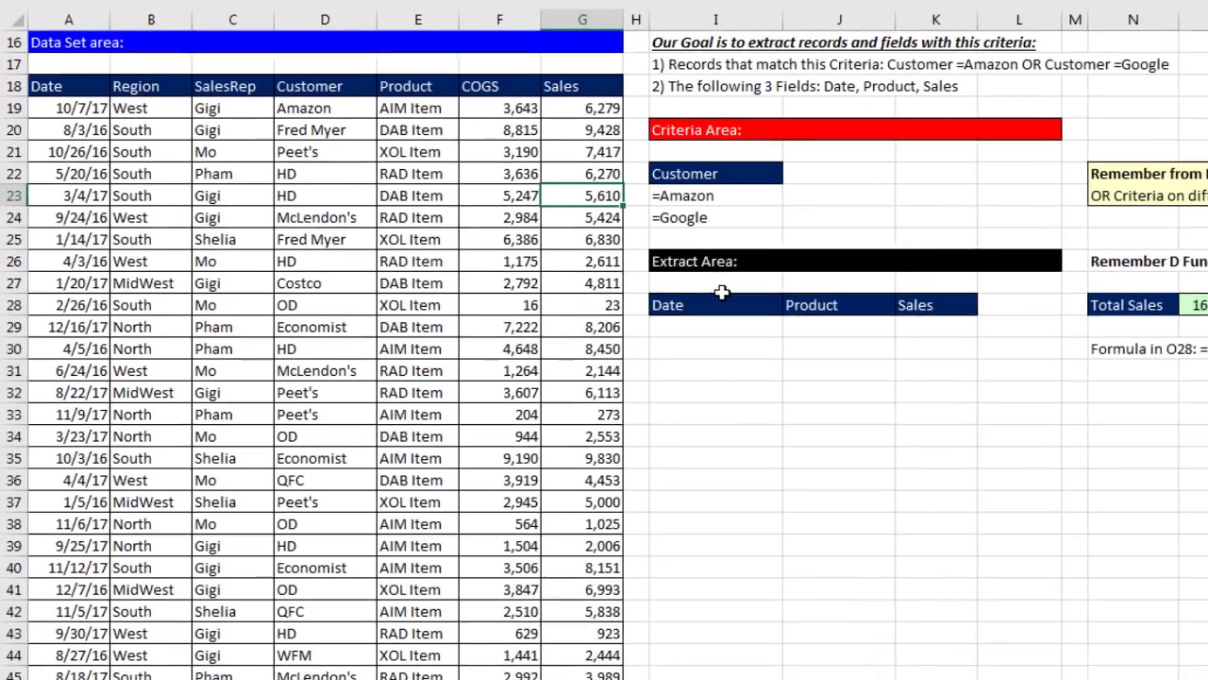
{"action": "key", "text": "alt+a"}
{"action": "key", "text": "q"}
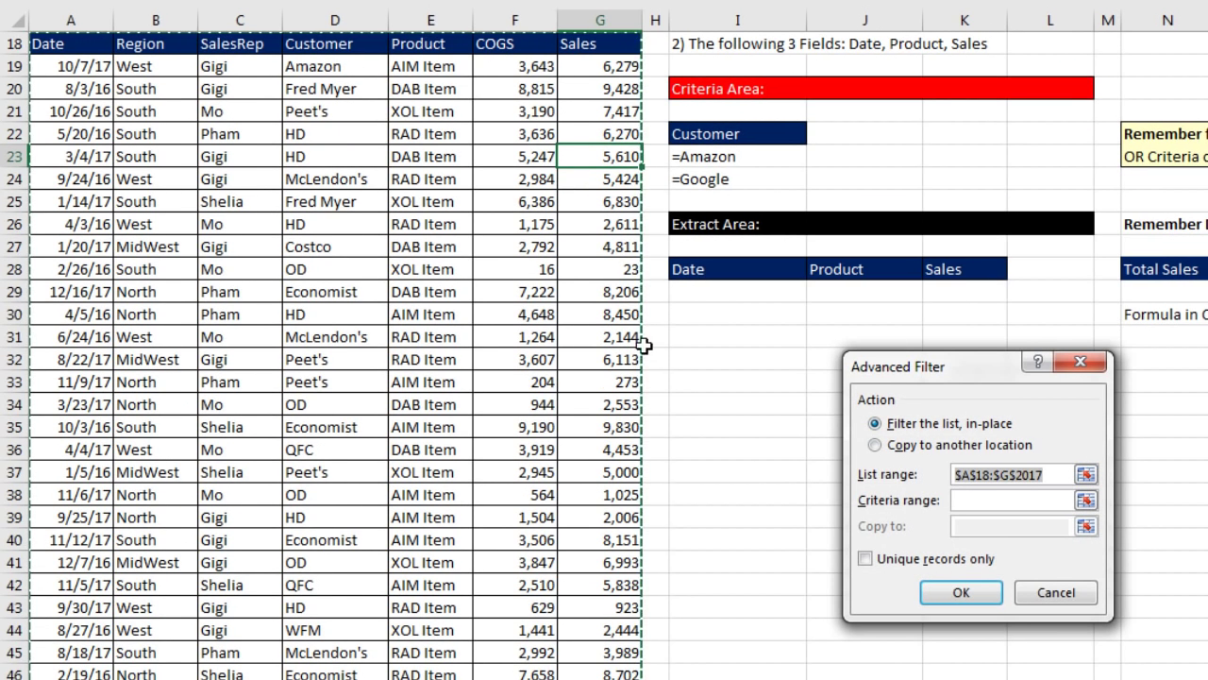
{"action": "left_click", "coordinate": [878, 446]}
{"action": "left_click", "coordinate": [974, 502]}
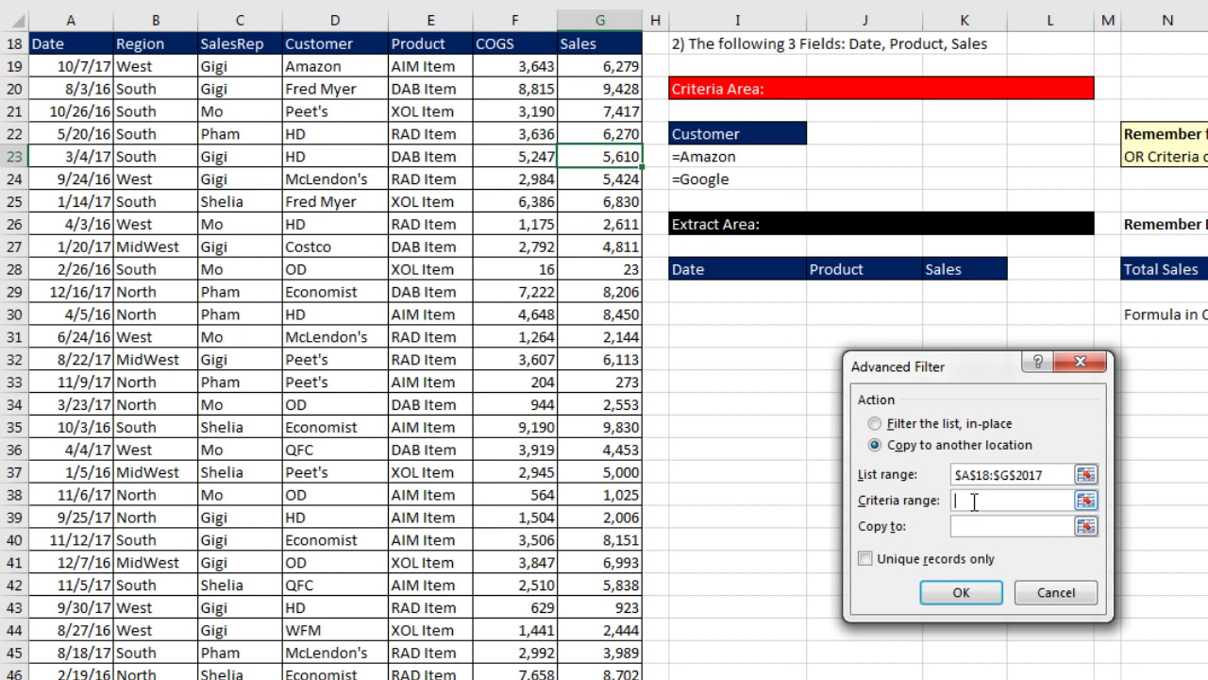
{"action": "left_click_drag", "start_coordinate": [739, 136], "coordinate": [743, 180]}
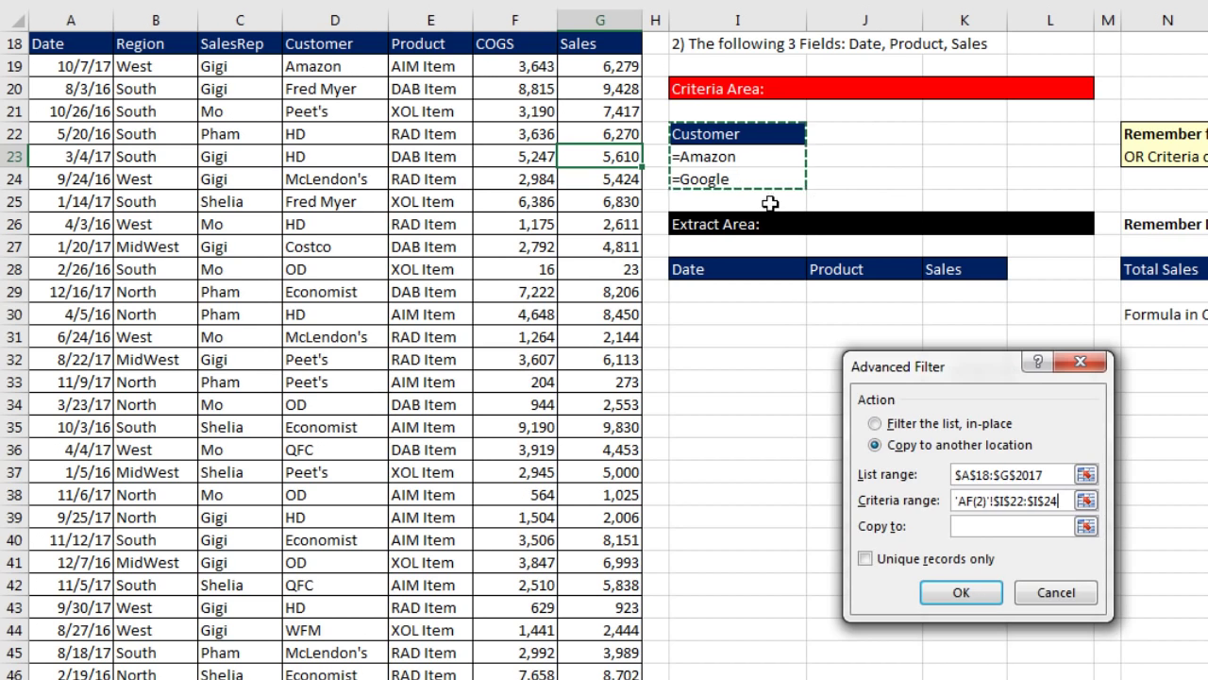
{"action": "left_click", "coordinate": [955, 529]}
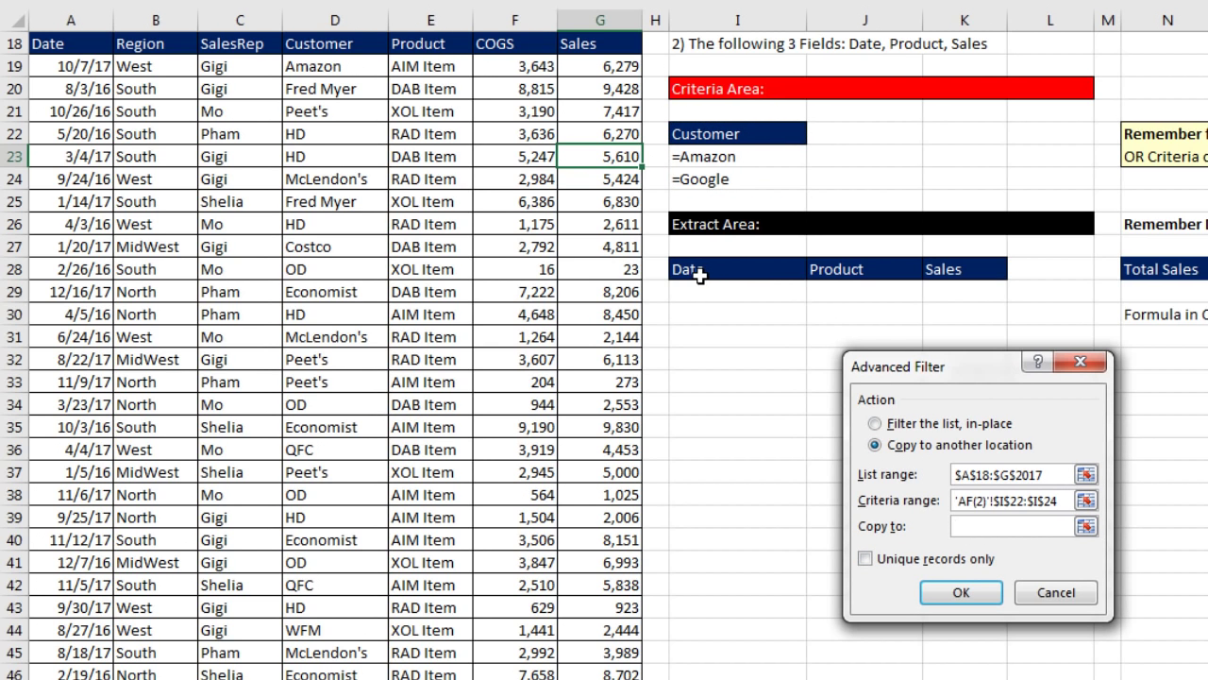
{"action": "left_click_drag", "start_coordinate": [697, 273], "coordinate": [940, 276]}
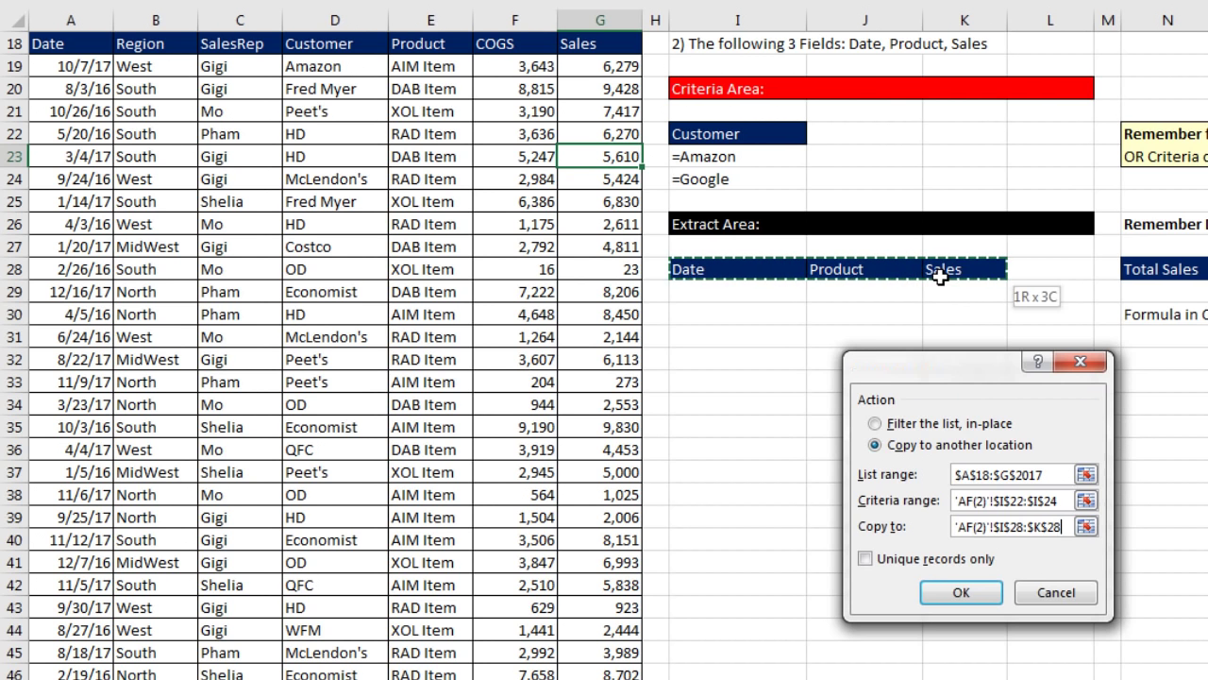
{"action": "left_click", "coordinate": [955, 593]}
{"action": "scroll", "coordinate": [948, 594], "scroll_direction": "down", "scroll_amount": 19}
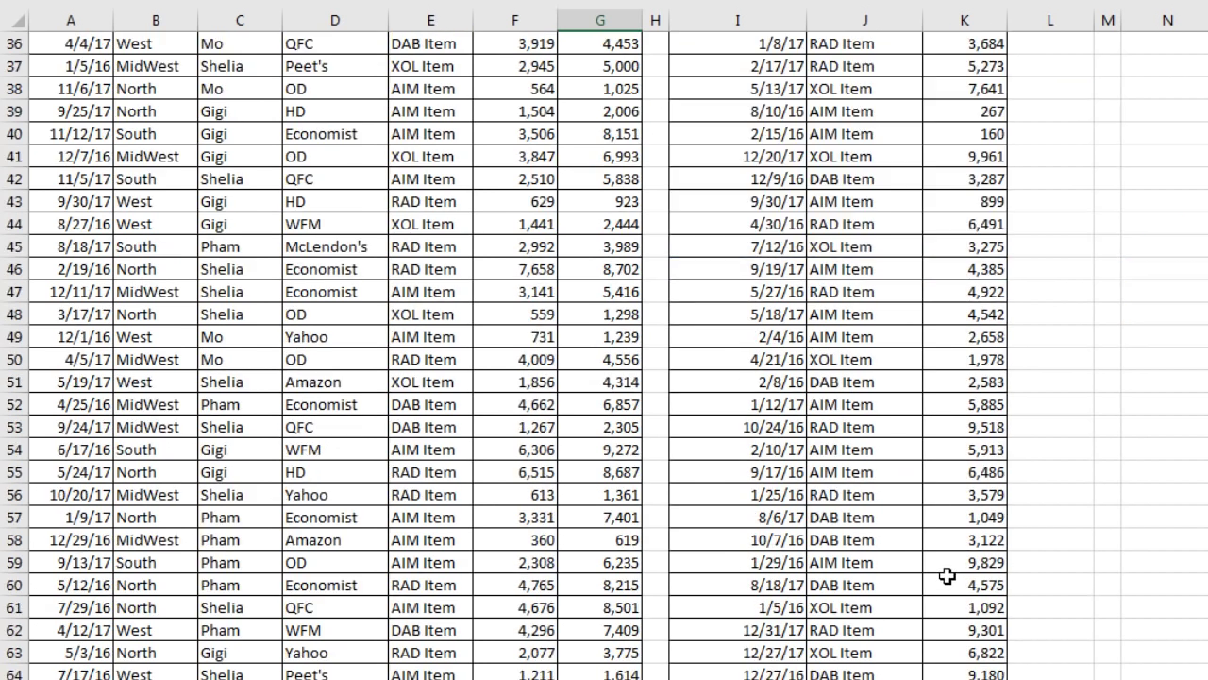
{"action": "scroll", "coordinate": [947, 604], "scroll_direction": "up", "scroll_amount": 20}
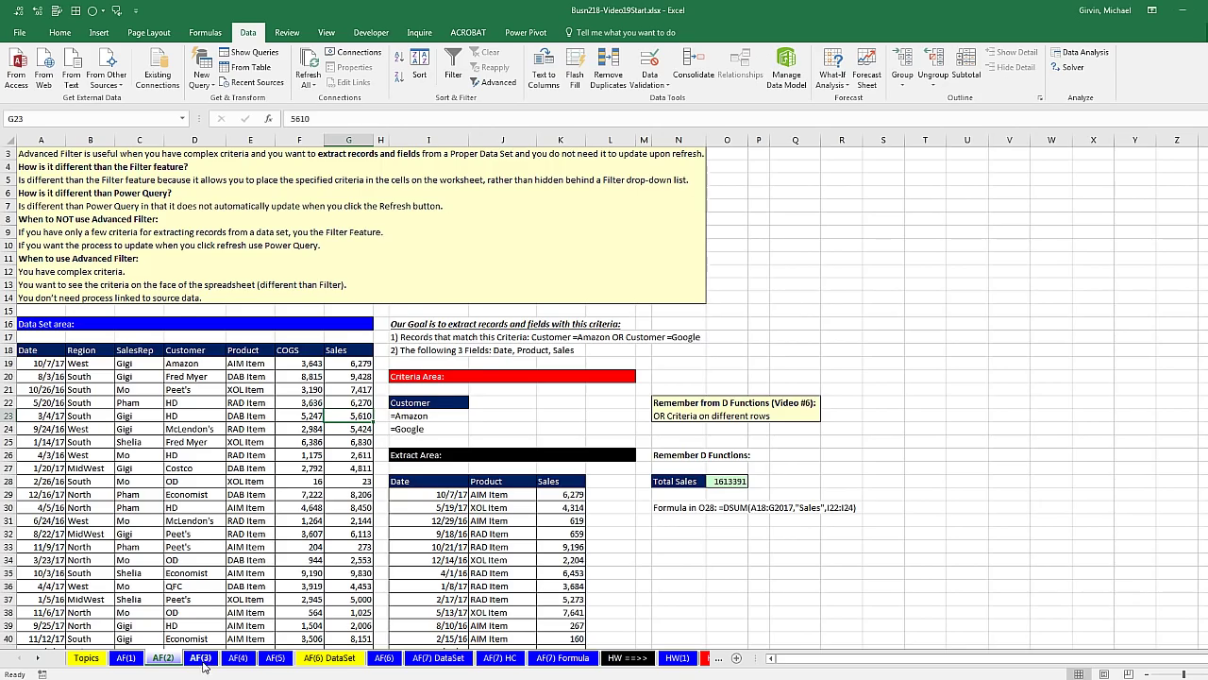
On the AF(3) sheet, enter West without an equal sign as the Region criterion in K23
{"action": "left_click", "coordinate": [201, 658]}
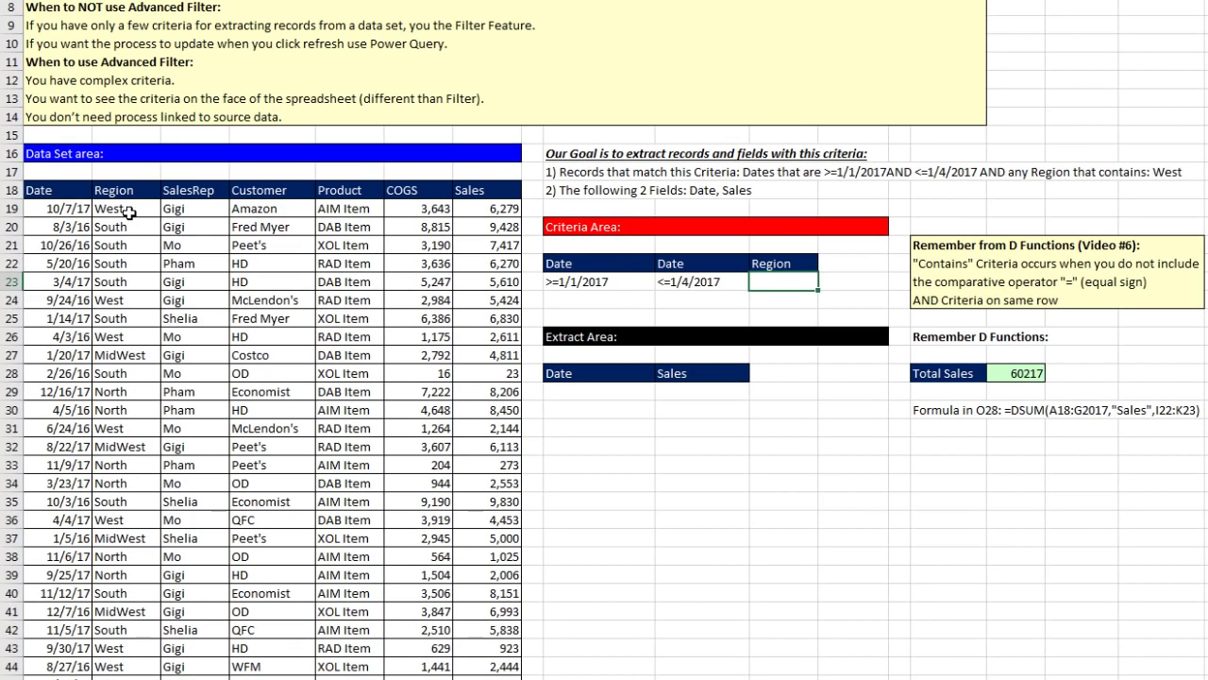
{"action": "left_click", "coordinate": [130, 211]}
{"action": "left_click", "coordinate": [135, 355]}
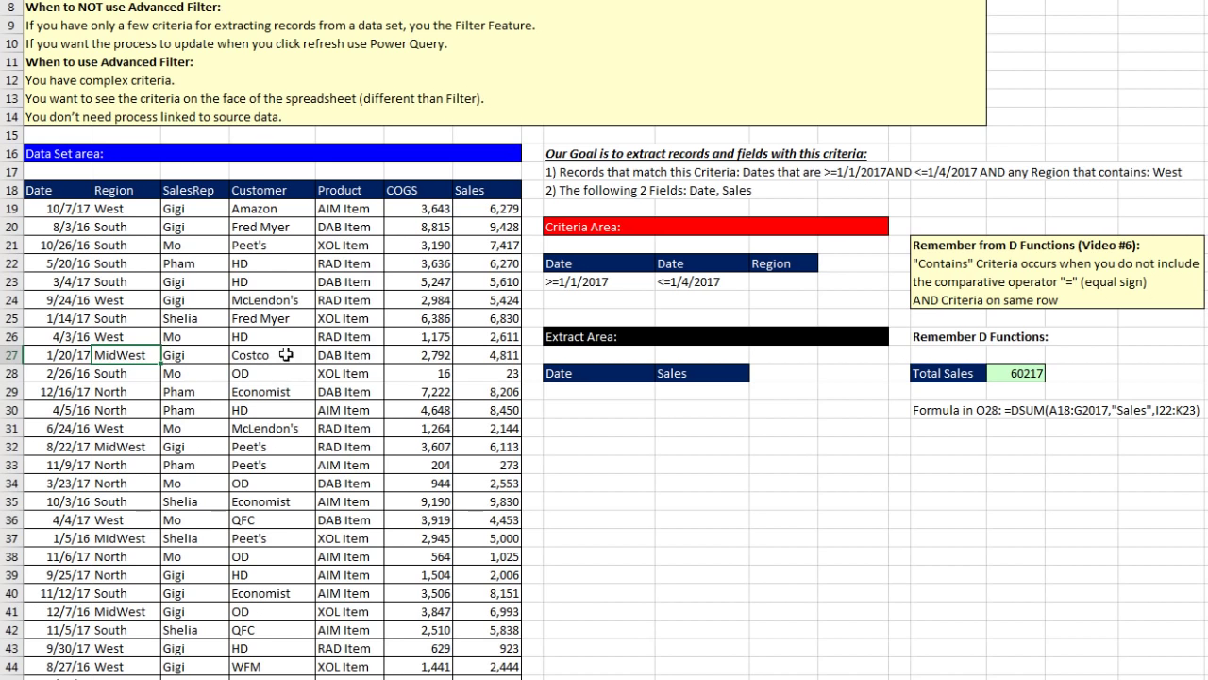
{"action": "left_click", "coordinate": [797, 281]}
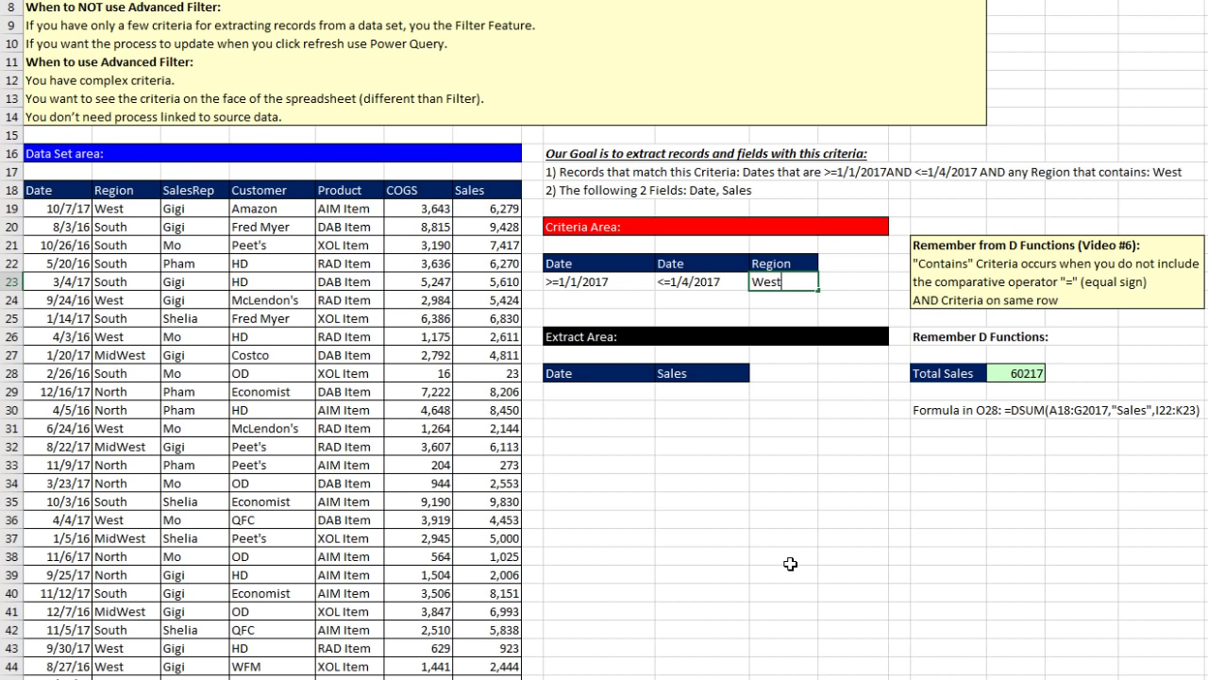
{"action": "type", "text": "West"}
{"action": "key", "text": "Return"}
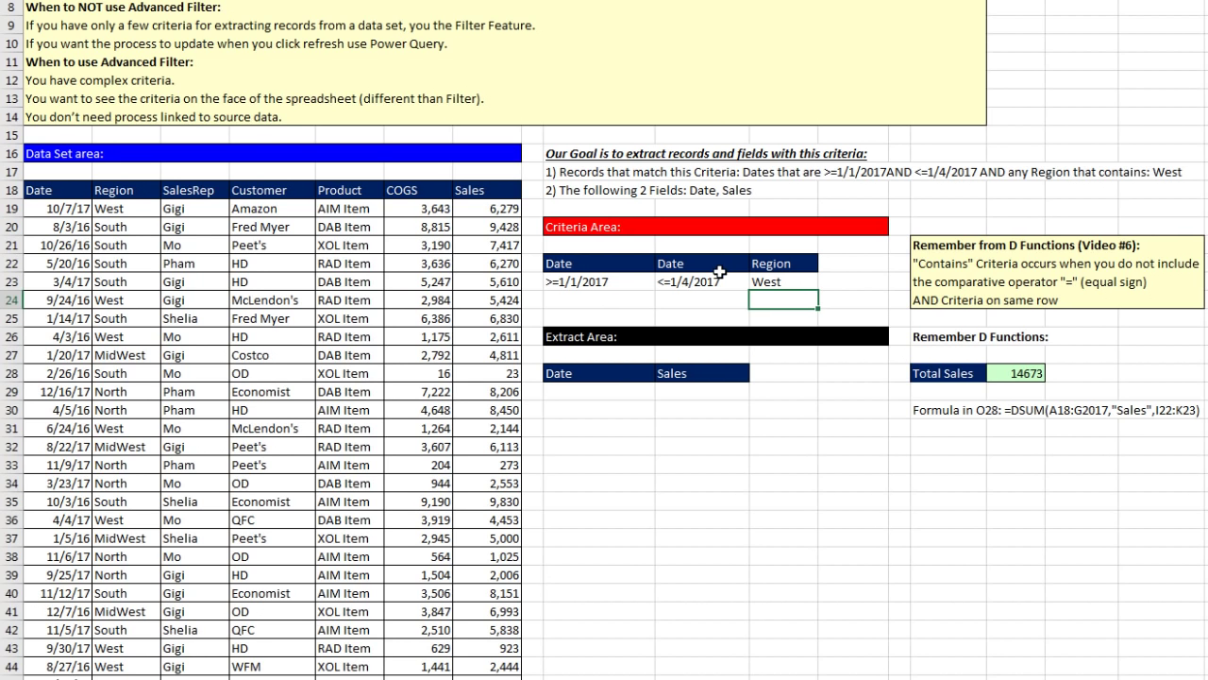
Set up an Advanced Filter on the AF(3) data set that copies to another location, with criteria range I22:K23
{"action": "left_click_drag", "start_coordinate": [593, 373], "coordinate": [701, 383]}
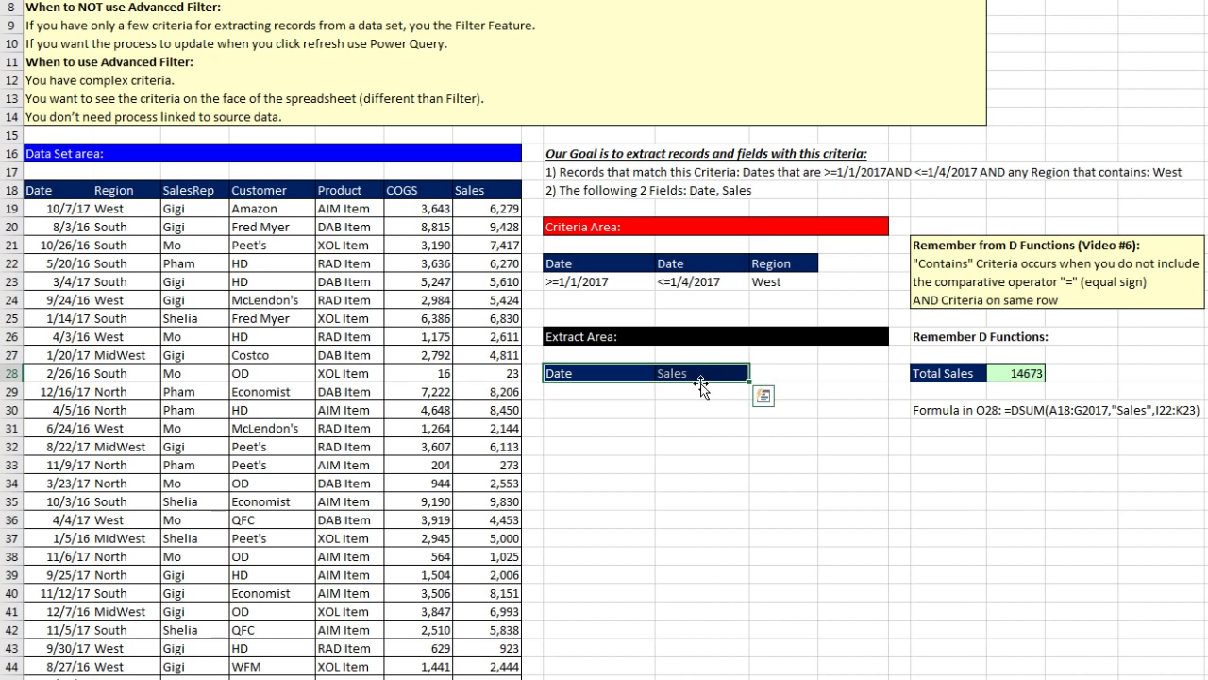
{"action": "left_click", "coordinate": [486, 264]}
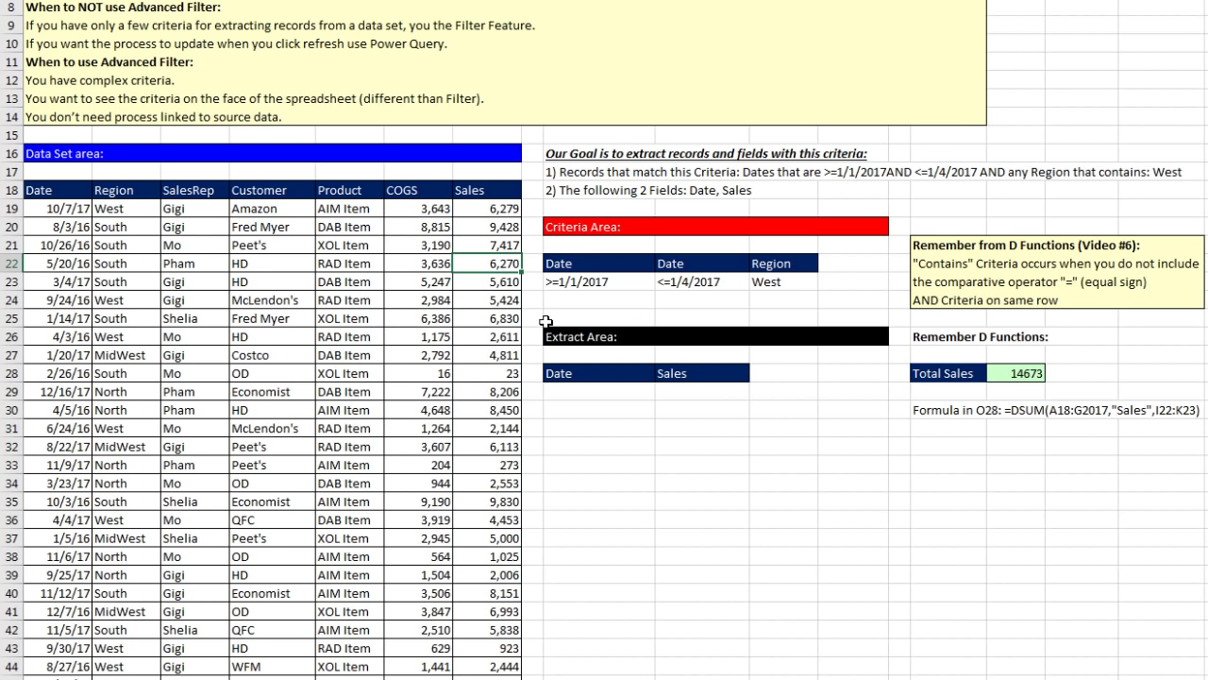
{"action": "key", "text": "alt+a"}
{"action": "key", "text": "q"}
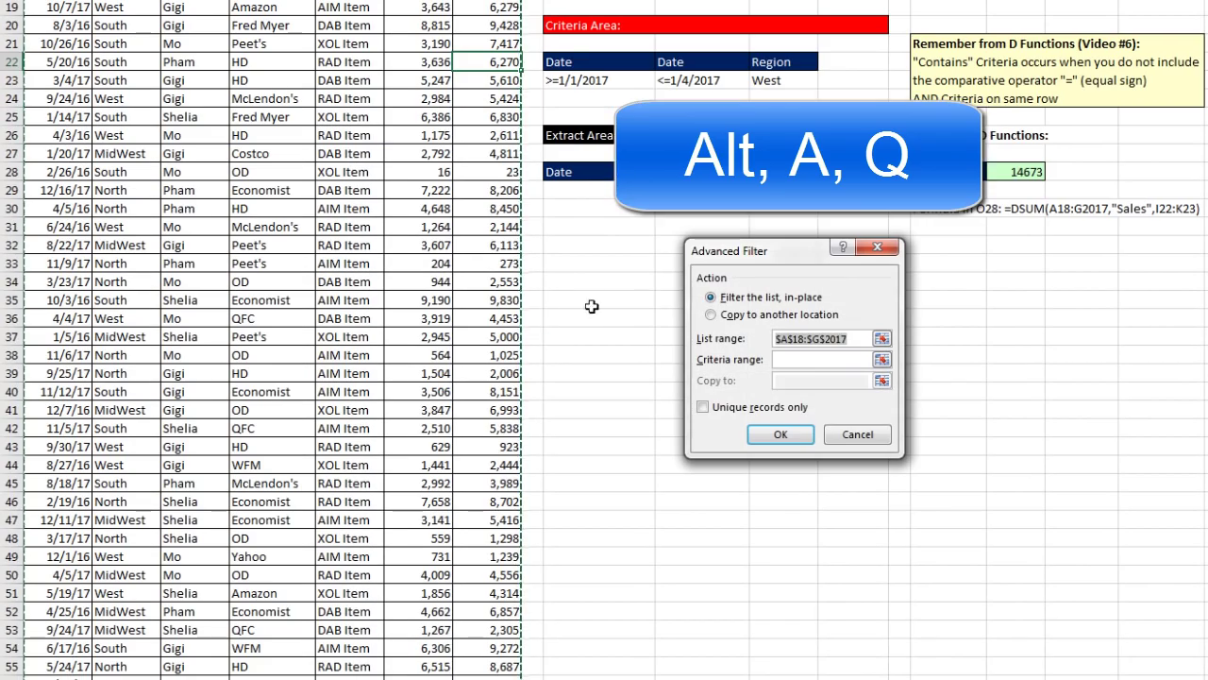
{"action": "left_click", "coordinate": [708, 316]}
{"action": "left_click", "coordinate": [799, 360]}
{"action": "scroll", "coordinate": [791, 323], "scroll_direction": "up", "scroll_amount": 2}
{"action": "left_click_drag", "start_coordinate": [547, 171], "coordinate": [777, 194]}
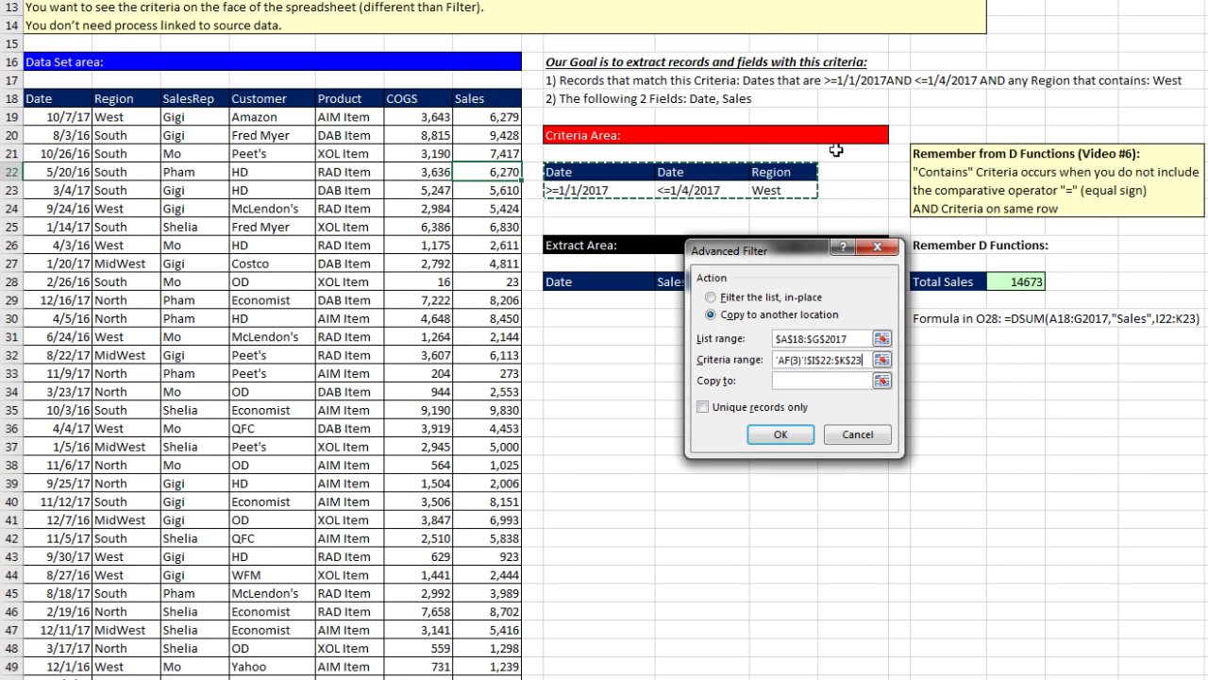
Set the copy-to range to the Date and Sales headers I28:J28, run the filter, and select the extracted sales J29:J32
{"action": "left_click", "coordinate": [804, 383]}
{"action": "left_click_drag", "start_coordinate": [732, 261], "coordinate": [694, 394]}
{"action": "left_click_drag", "start_coordinate": [557, 281], "coordinate": [685, 283]}
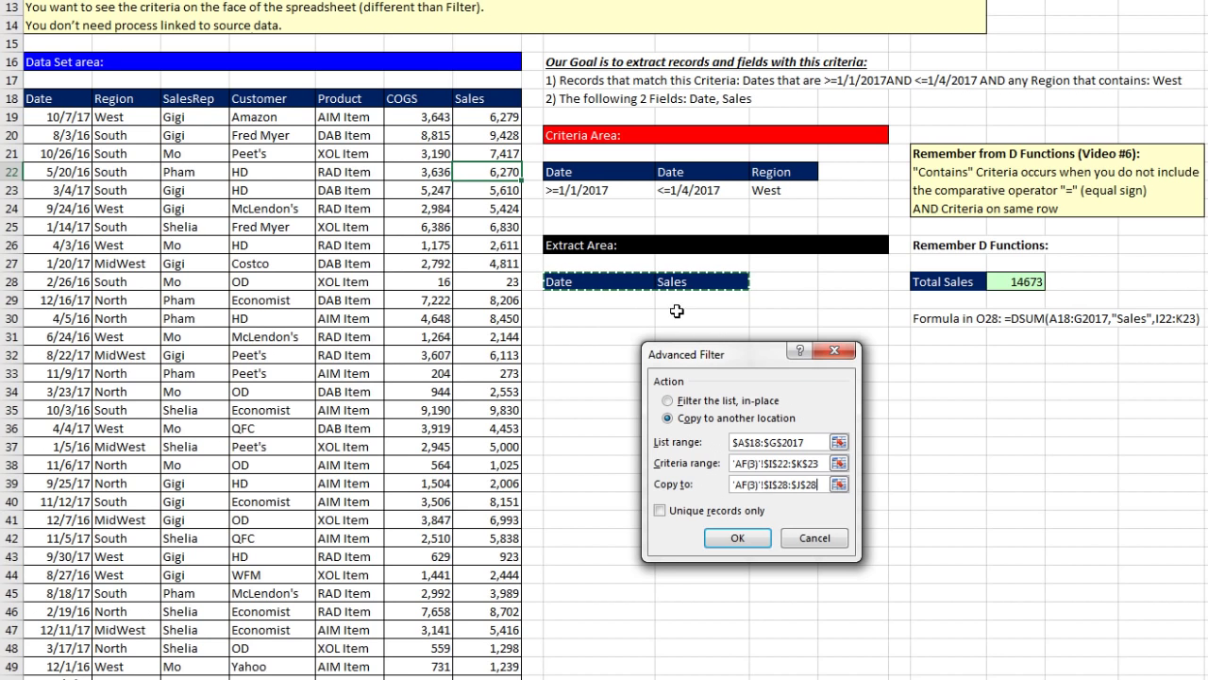
{"action": "left_click", "coordinate": [742, 540]}
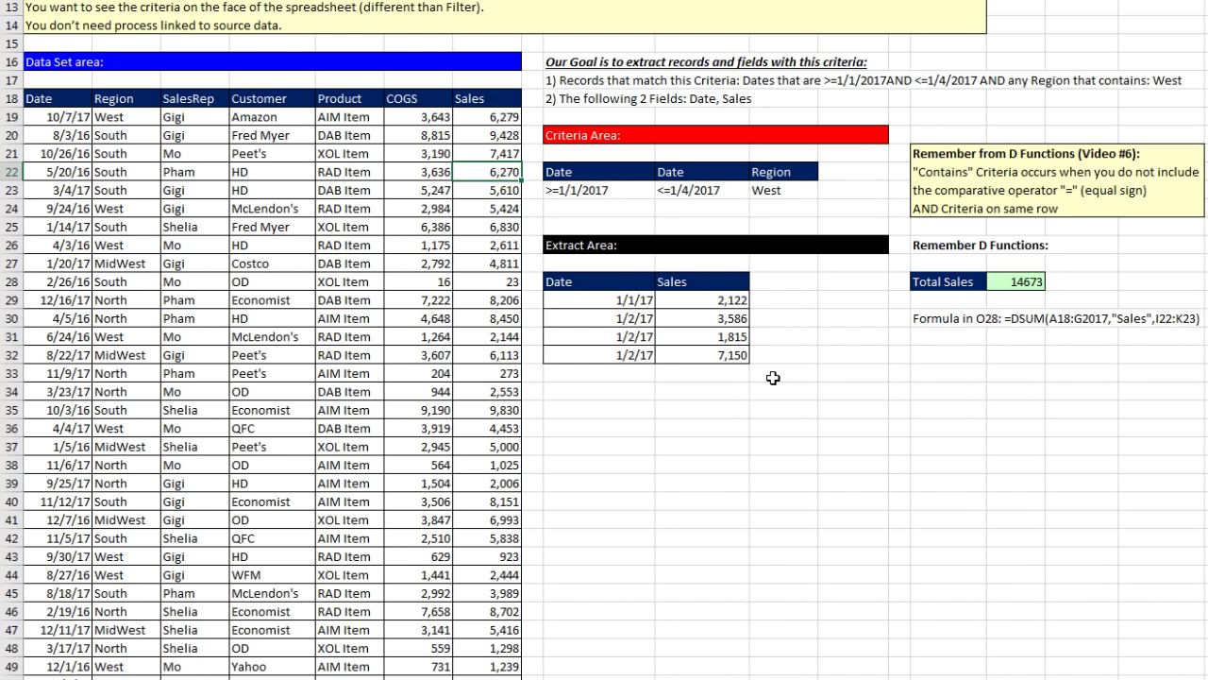
{"action": "left_click_drag", "start_coordinate": [721, 300], "coordinate": [712, 362]}
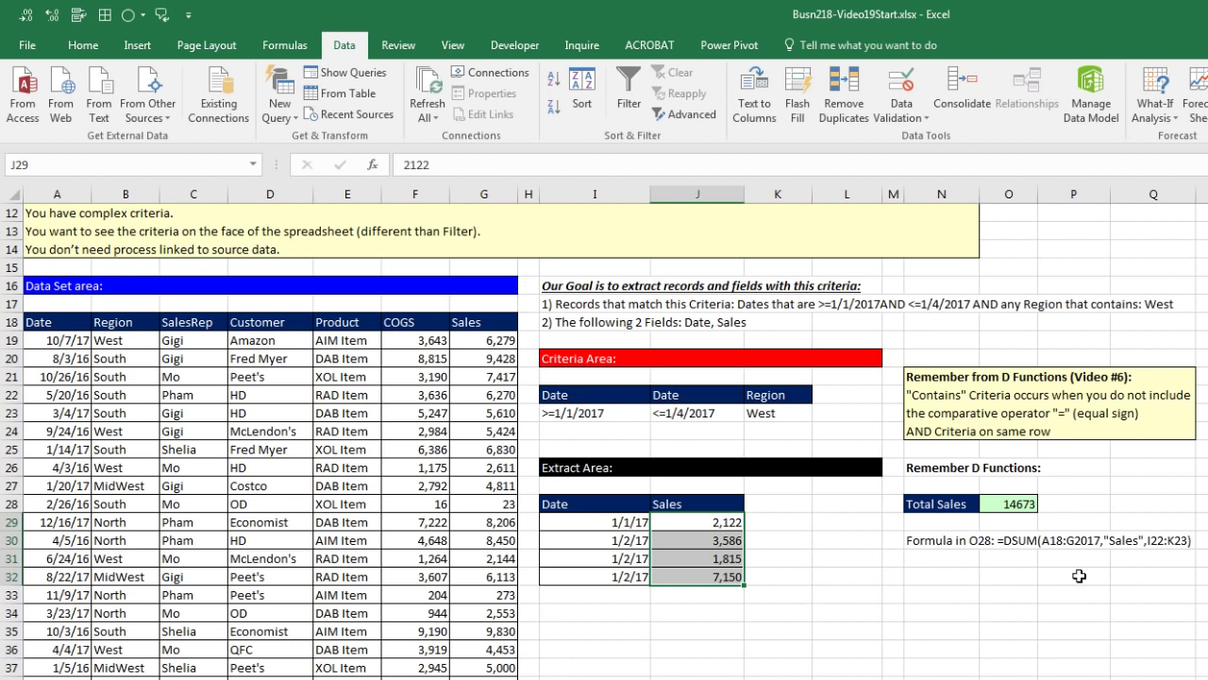
Inspect the ranges referenced by the Total Sales DSUM formula in O28 without changing it
{"action": "double_click", "coordinate": [1003, 505]}
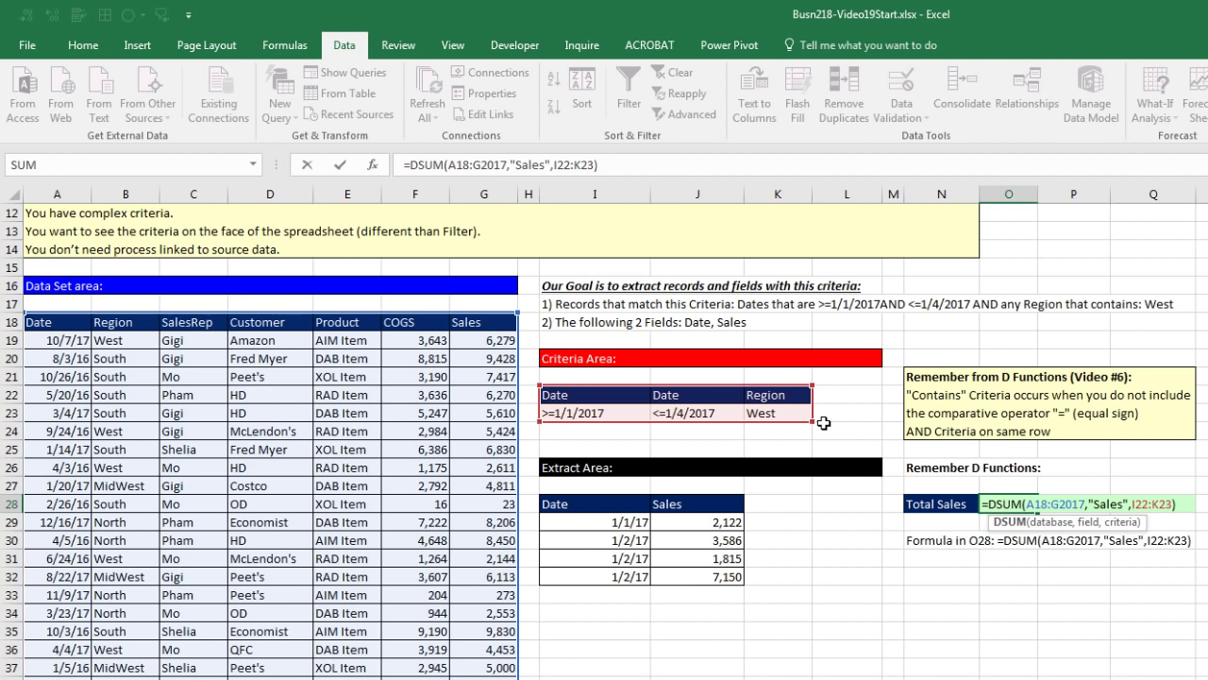
{"action": "key", "text": "Escape"}
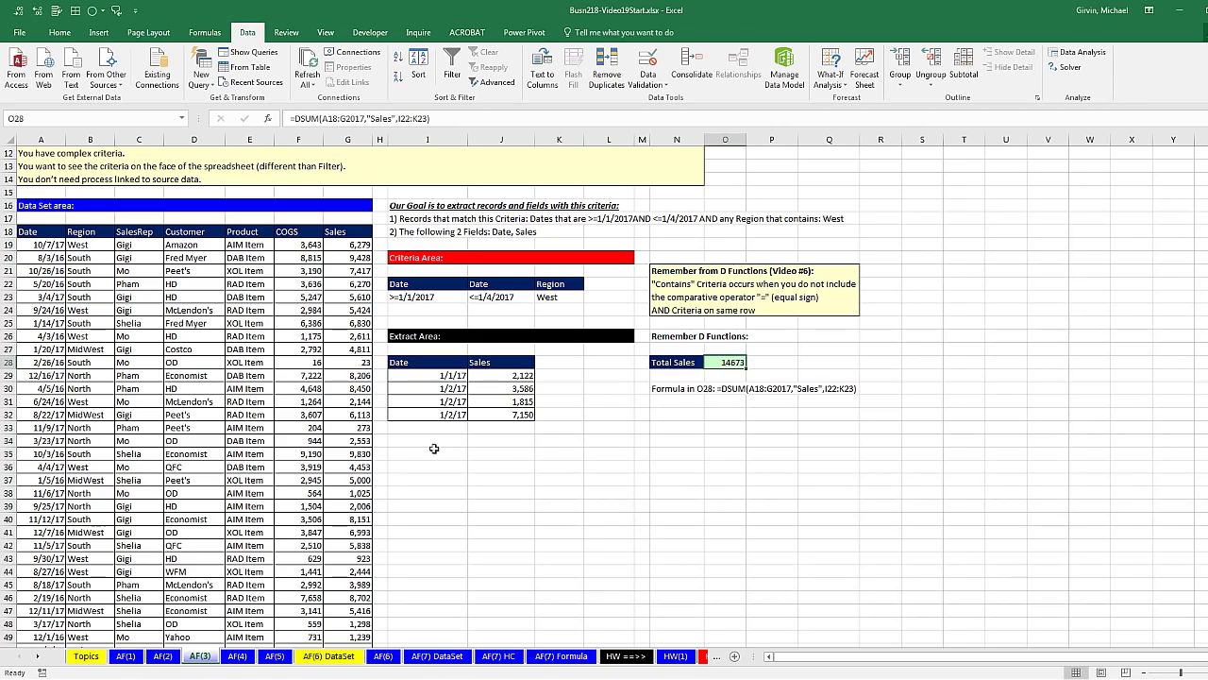
Set up an Advanced Filter on the AF(4) data set that copies to another location, with criteria range I18:L20
{"action": "left_click", "coordinate": [237, 656]}
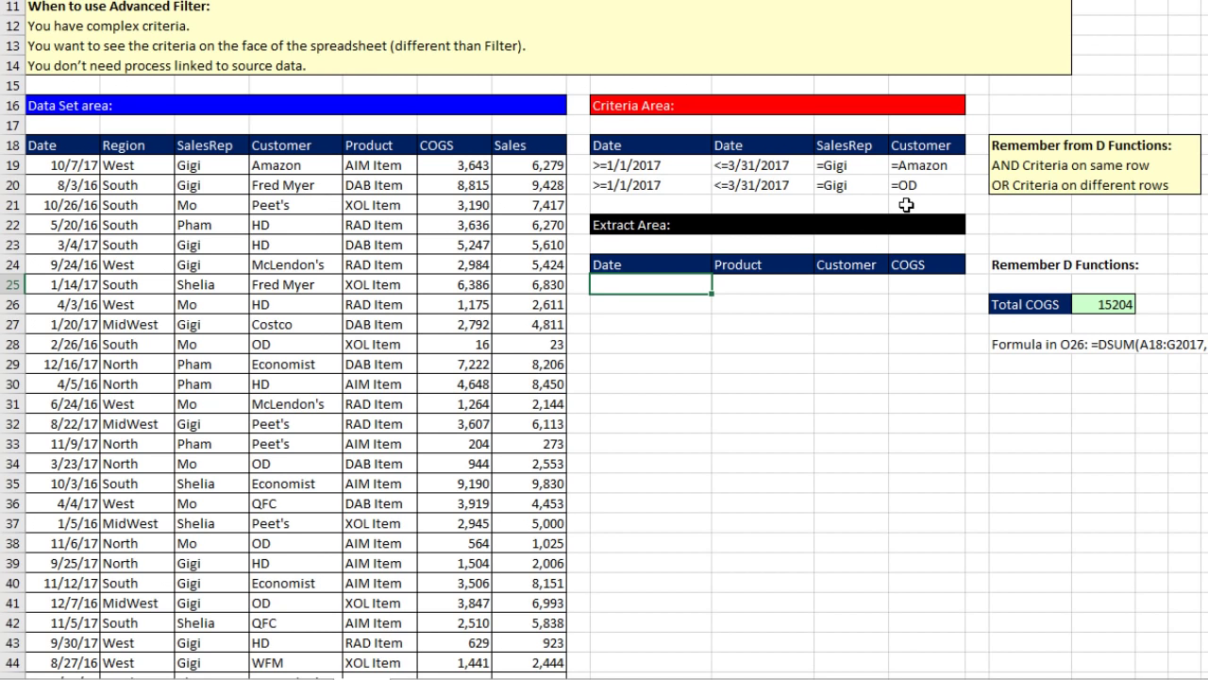
{"action": "left_click", "coordinate": [545, 224]}
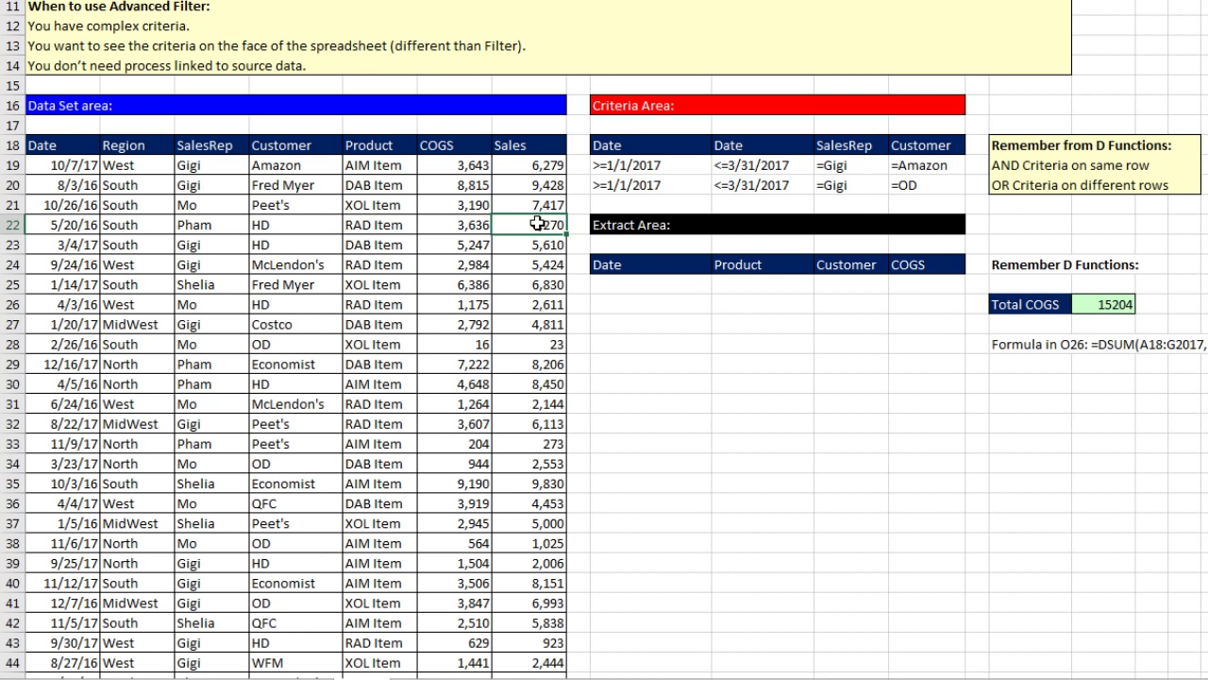
{"action": "key", "text": "alt+a"}
{"action": "key", "text": "q"}
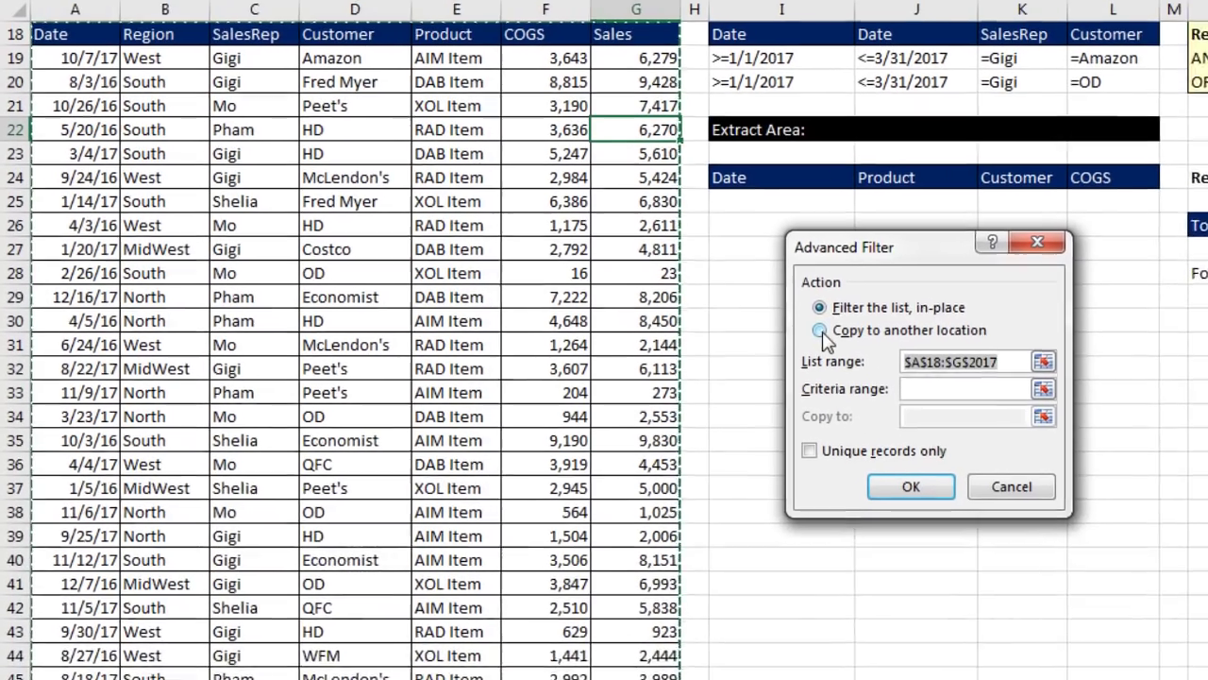
{"action": "left_click", "coordinate": [682, 391]}
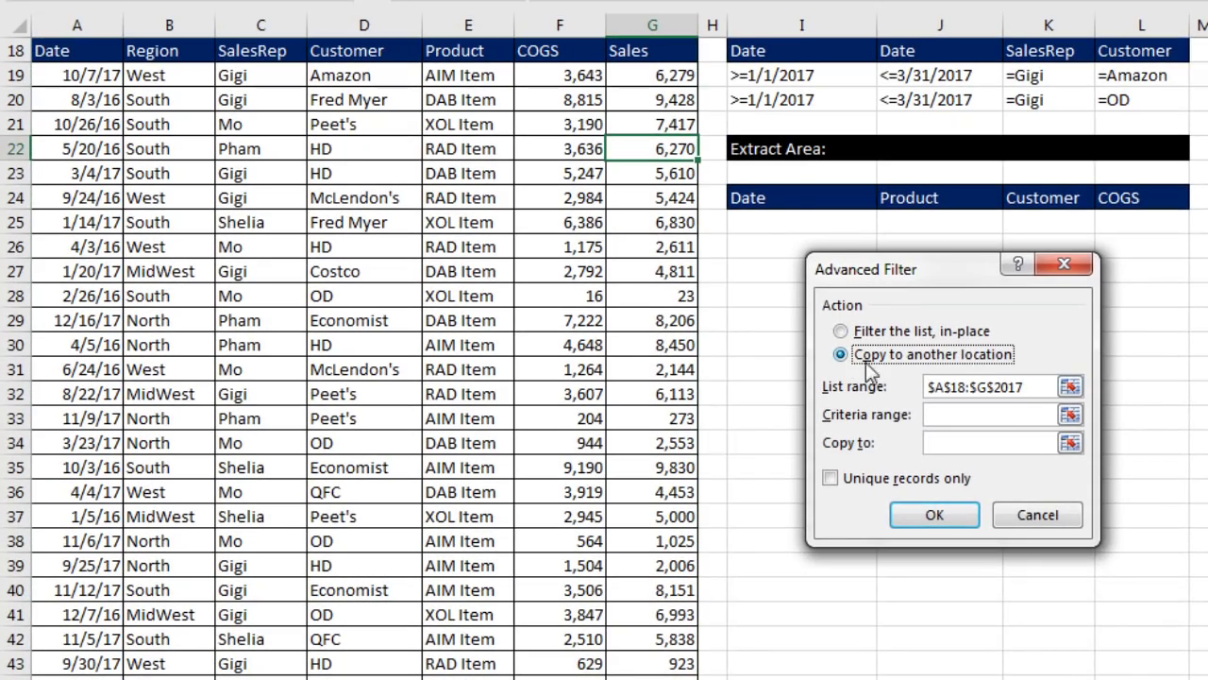
{"action": "left_click", "coordinate": [999, 427]}
{"action": "scroll", "coordinate": [1005, 431], "scroll_direction": "up", "scroll_amount": 1}
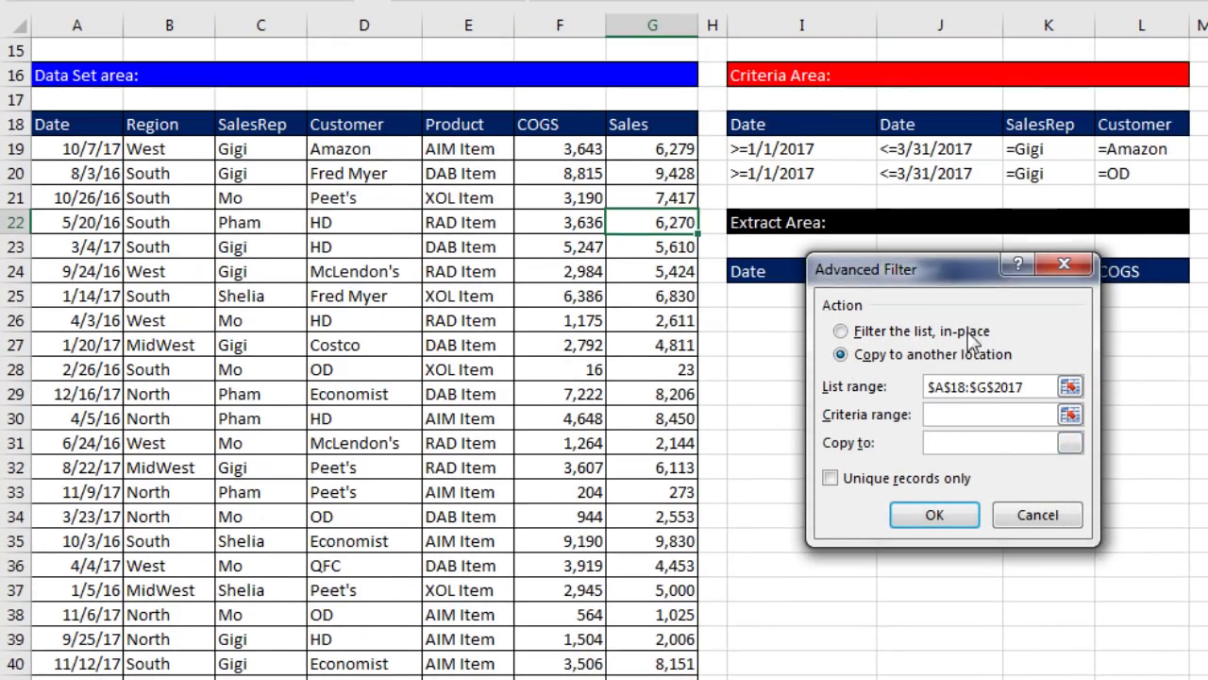
{"action": "left_click_drag", "start_coordinate": [937, 278], "coordinate": [947, 317]}
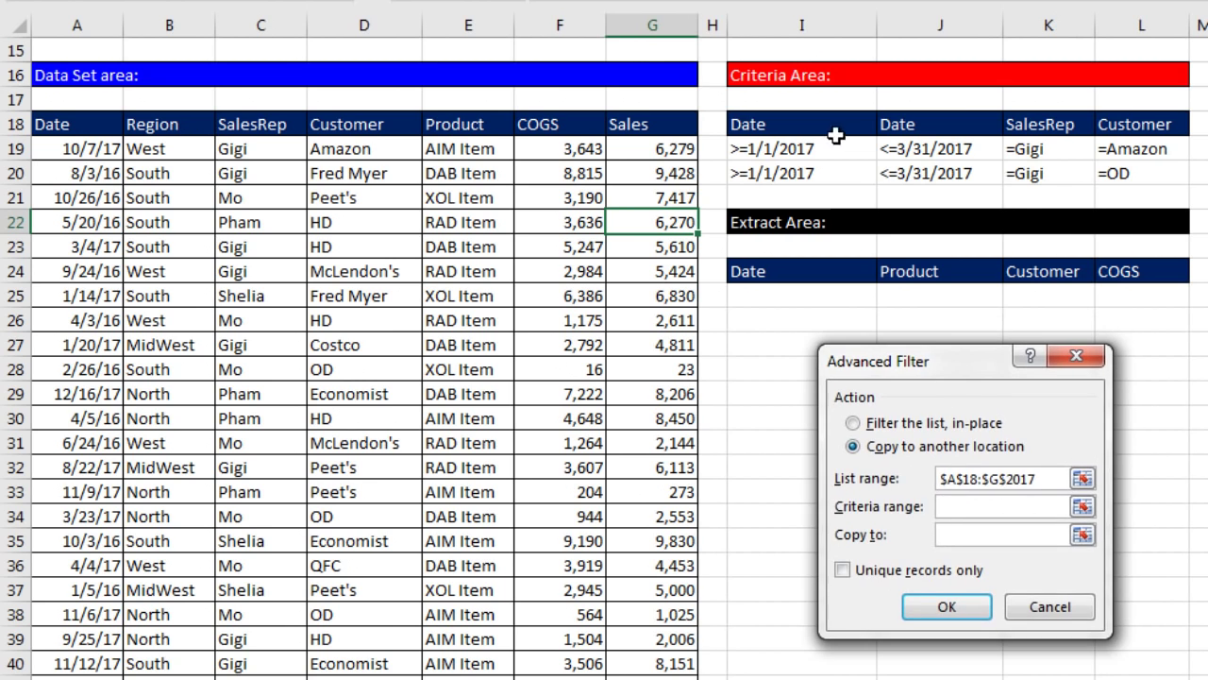
{"action": "left_click_drag", "start_coordinate": [798, 130], "coordinate": [1133, 163]}
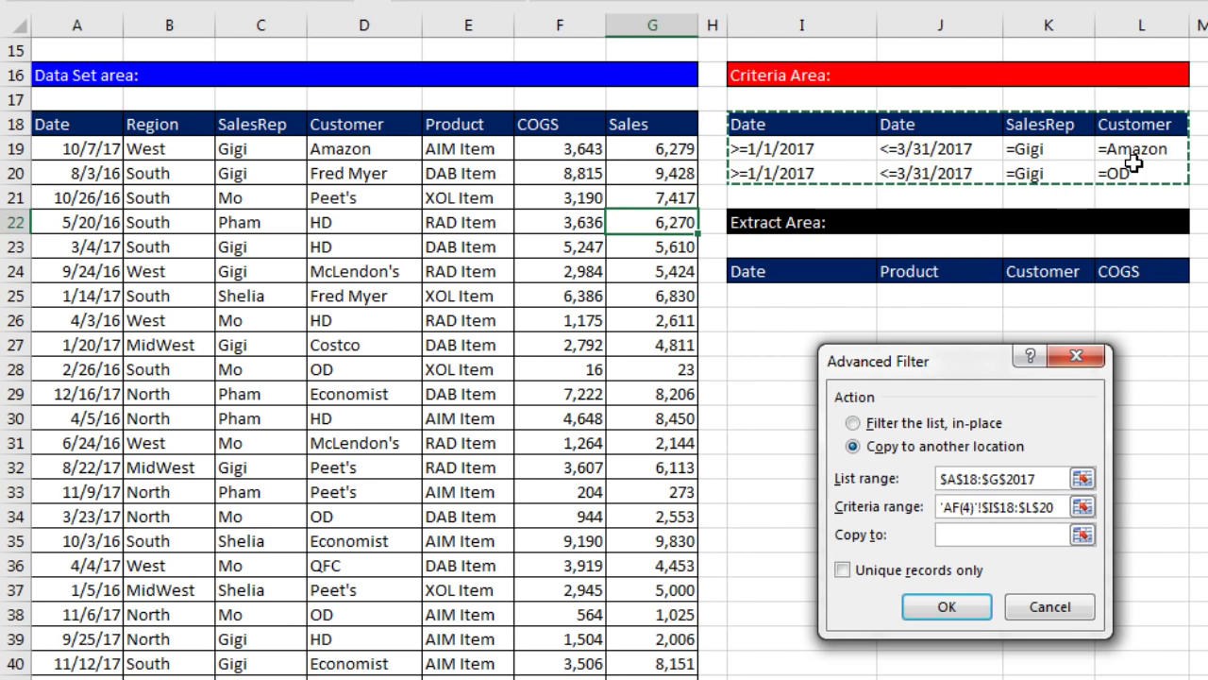
Set the copy-to range to the Date, Product, Customer and COGS headers I24:L24 and run the filter
{"action": "key", "text": "Tab"}
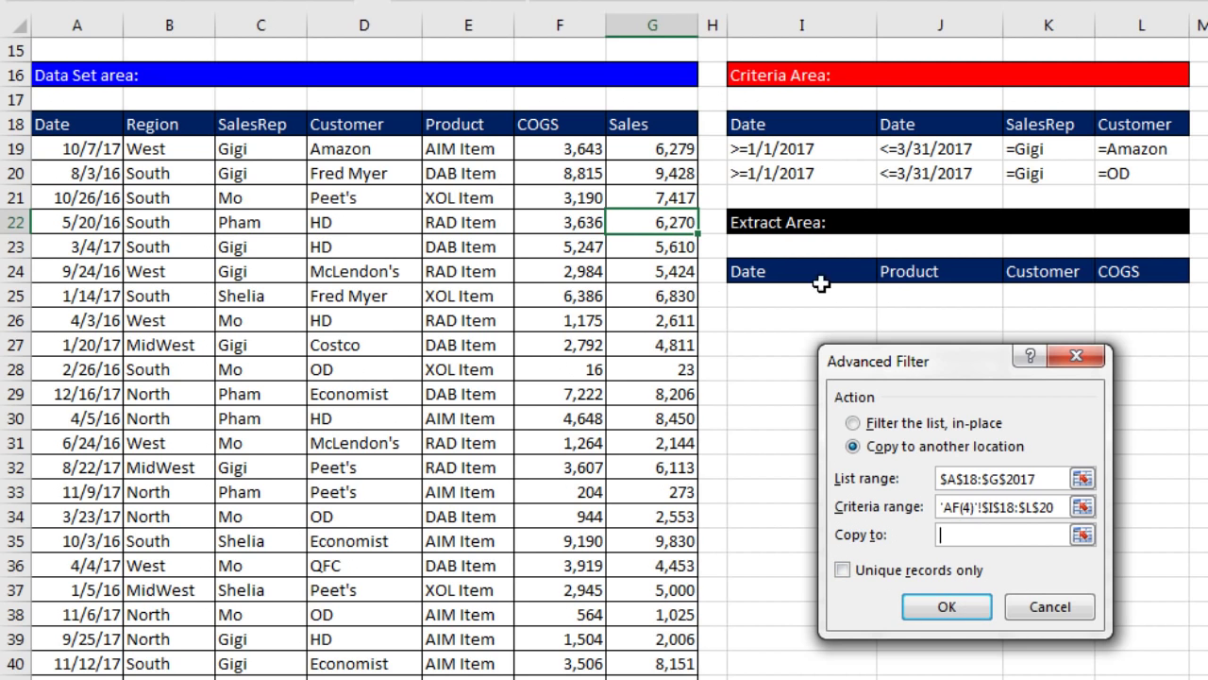
{"action": "left_click_drag", "start_coordinate": [757, 274], "coordinate": [1117, 275]}
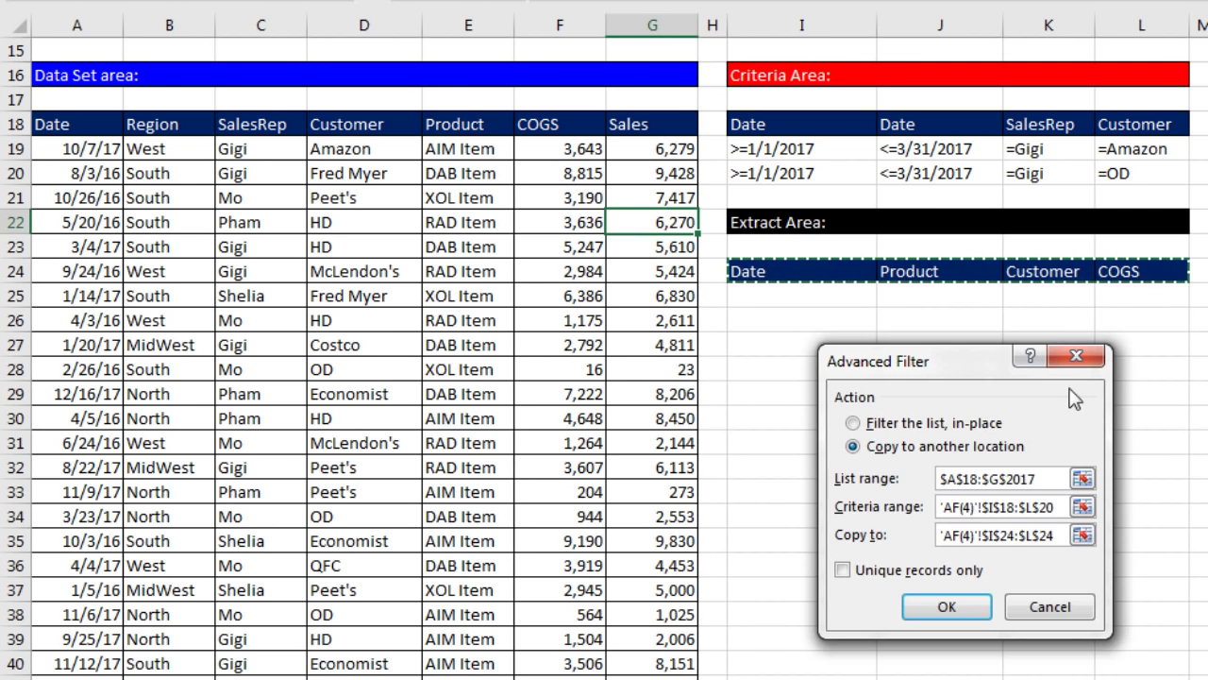
{"action": "left_click", "coordinate": [957, 607]}
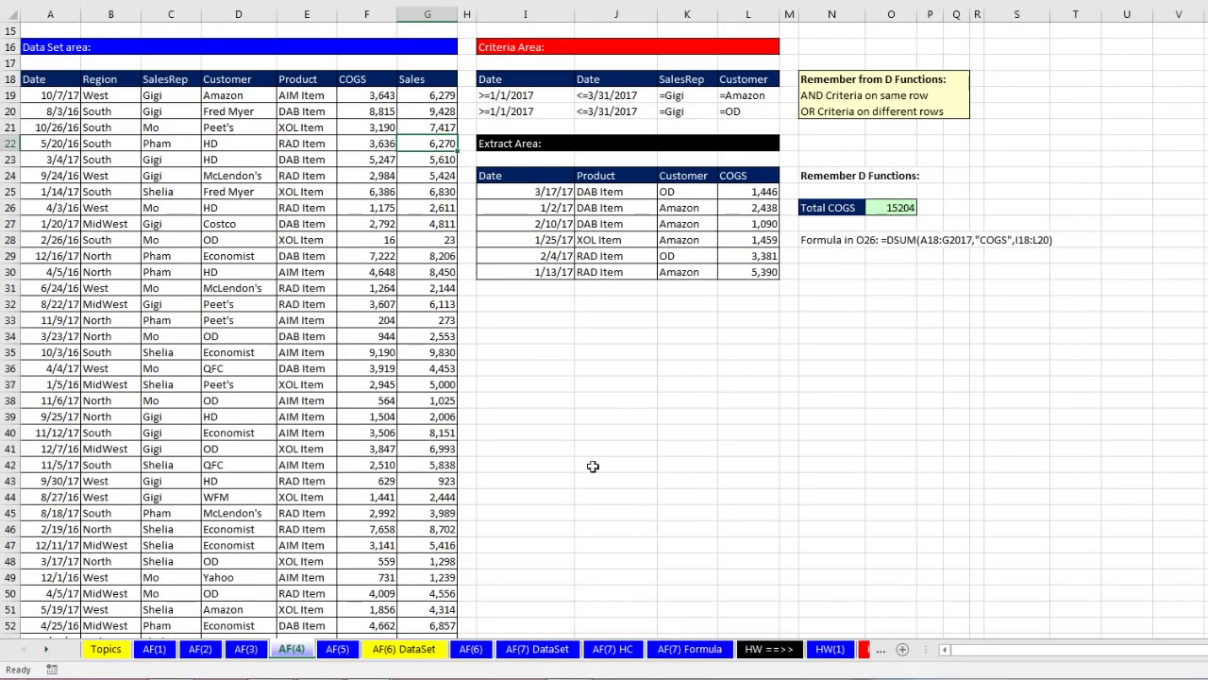
Copy the DateTime header from B1 of the AF(6) DataSet sheet into A3 and B3 of the AF(6) sheet
{"action": "left_click", "coordinate": [412, 658]}
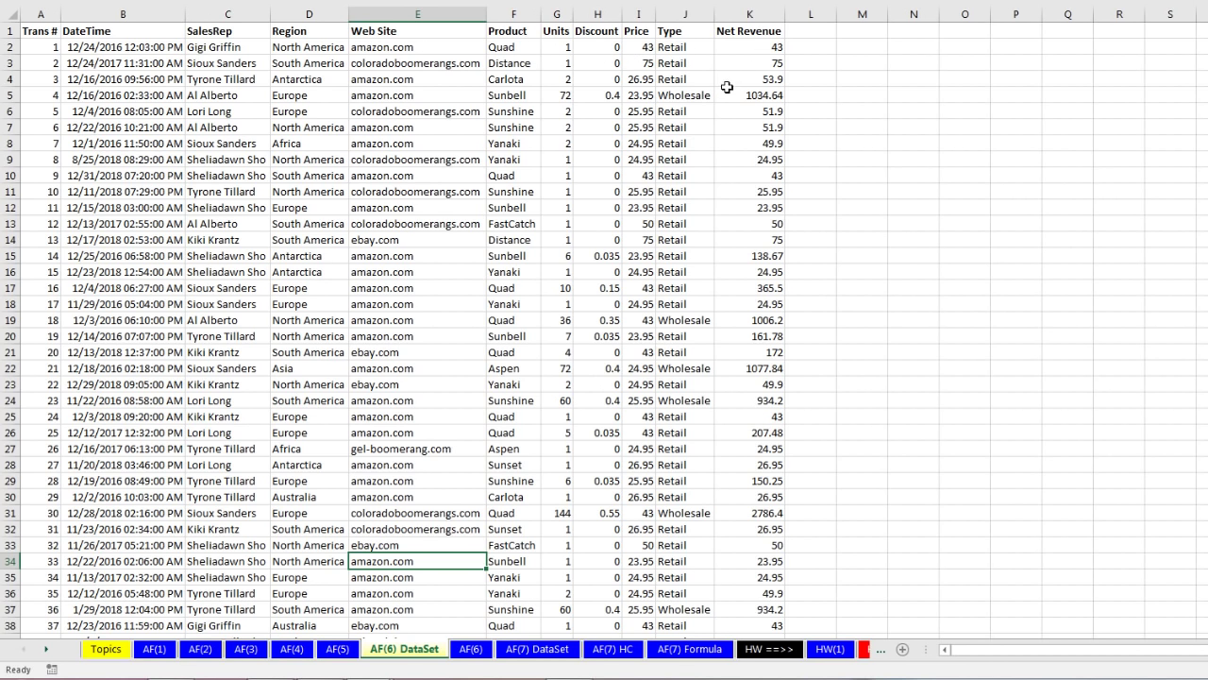
{"action": "left_click", "coordinate": [470, 648]}
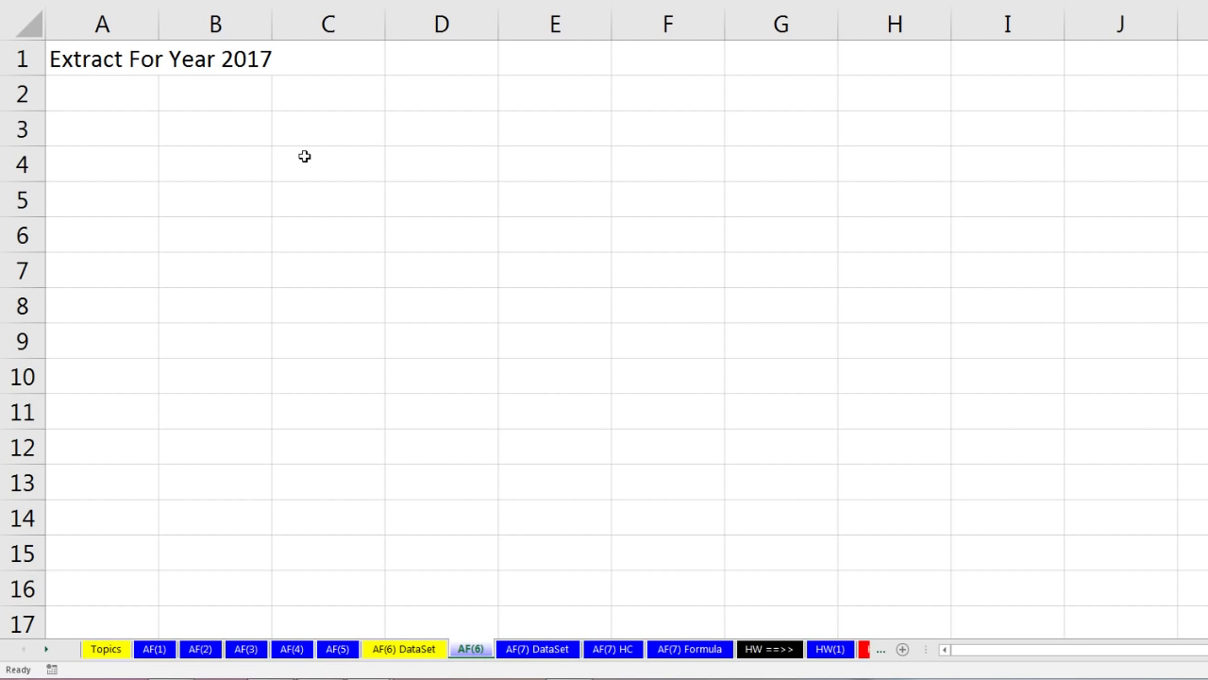
{"action": "left_click", "coordinate": [416, 647]}
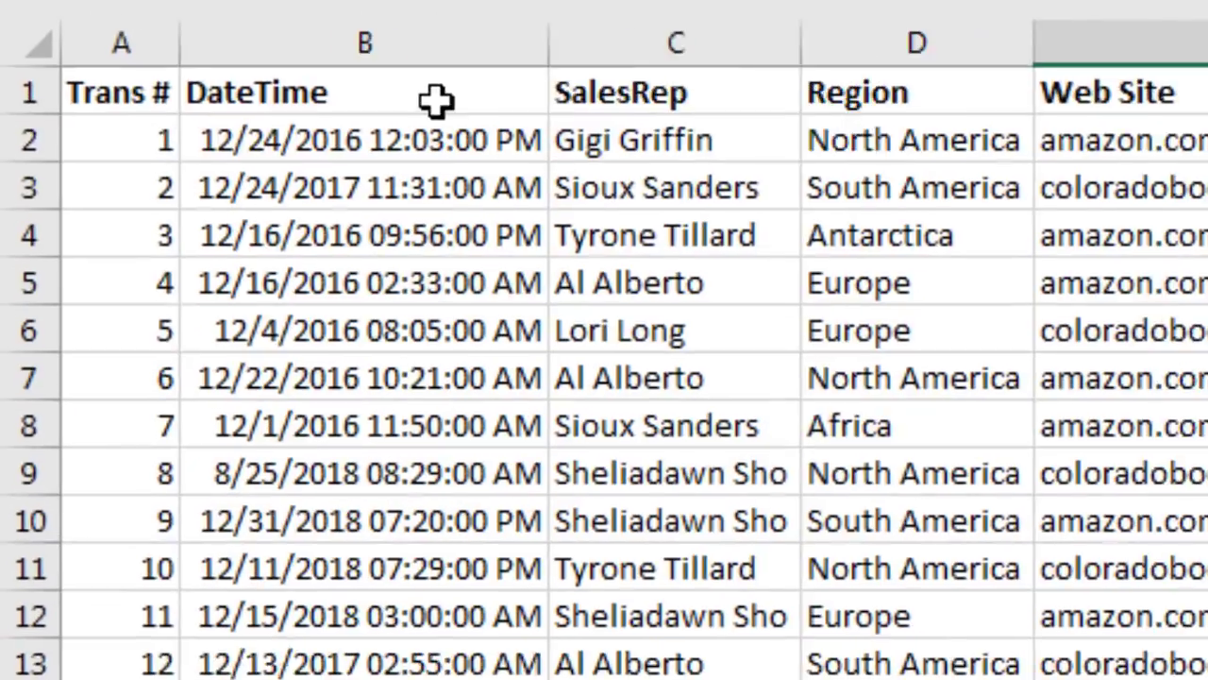
{"action": "left_click", "coordinate": [162, 36]}
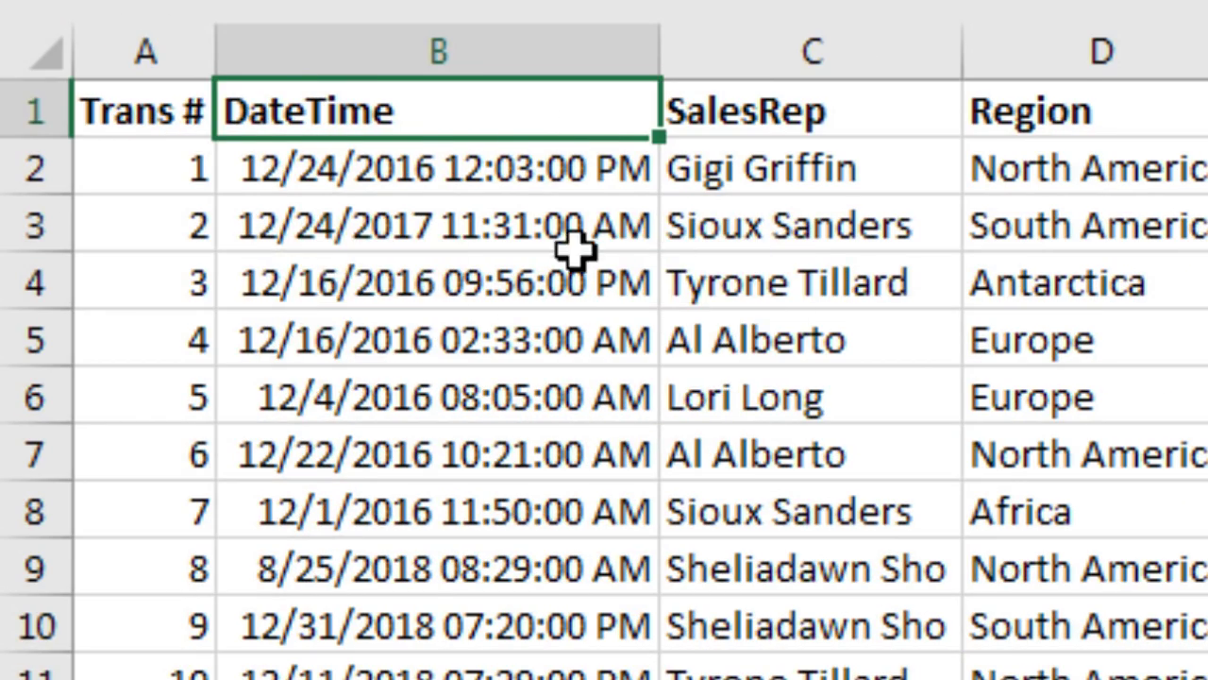
{"action": "key", "text": "ctrl+c"}
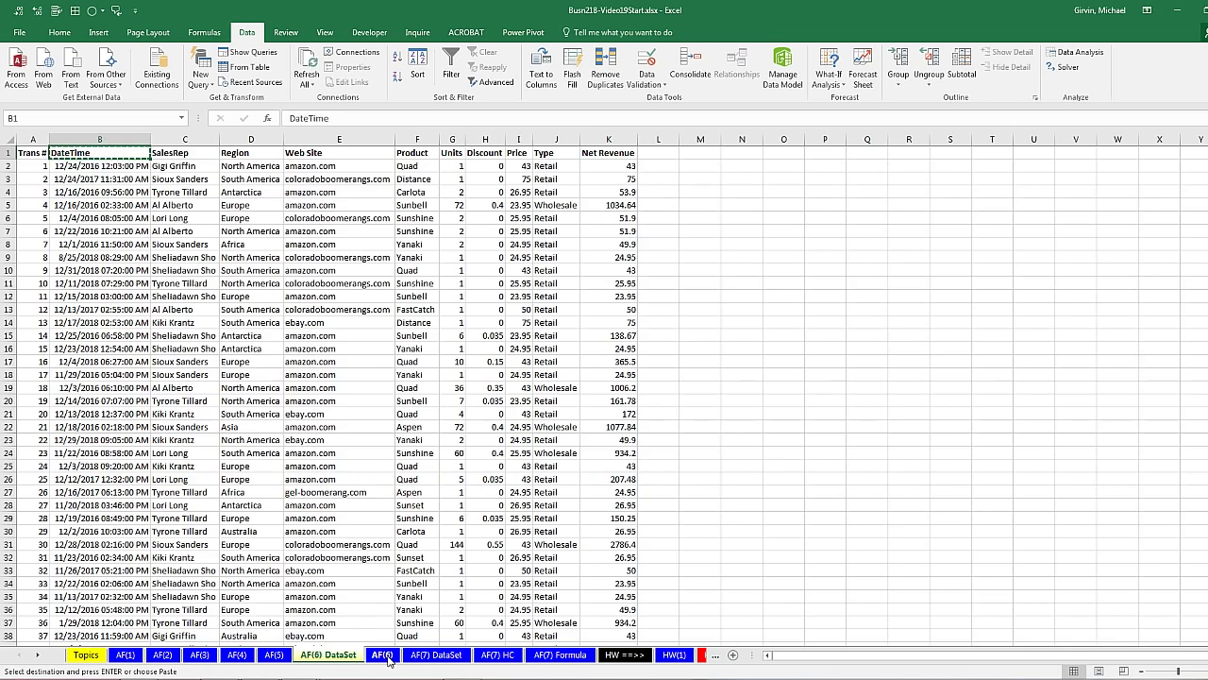
{"action": "left_click", "coordinate": [384, 653]}
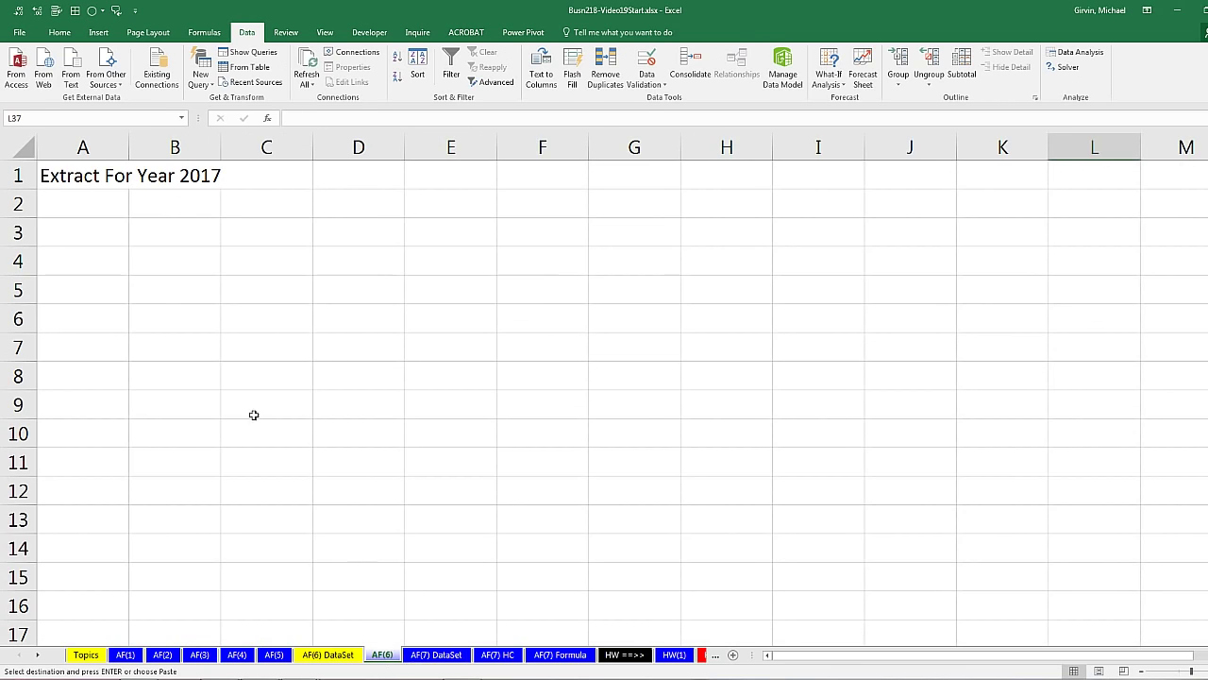
{"action": "left_click", "coordinate": [104, 239]}
{"action": "key", "text": "ctrl+v"}
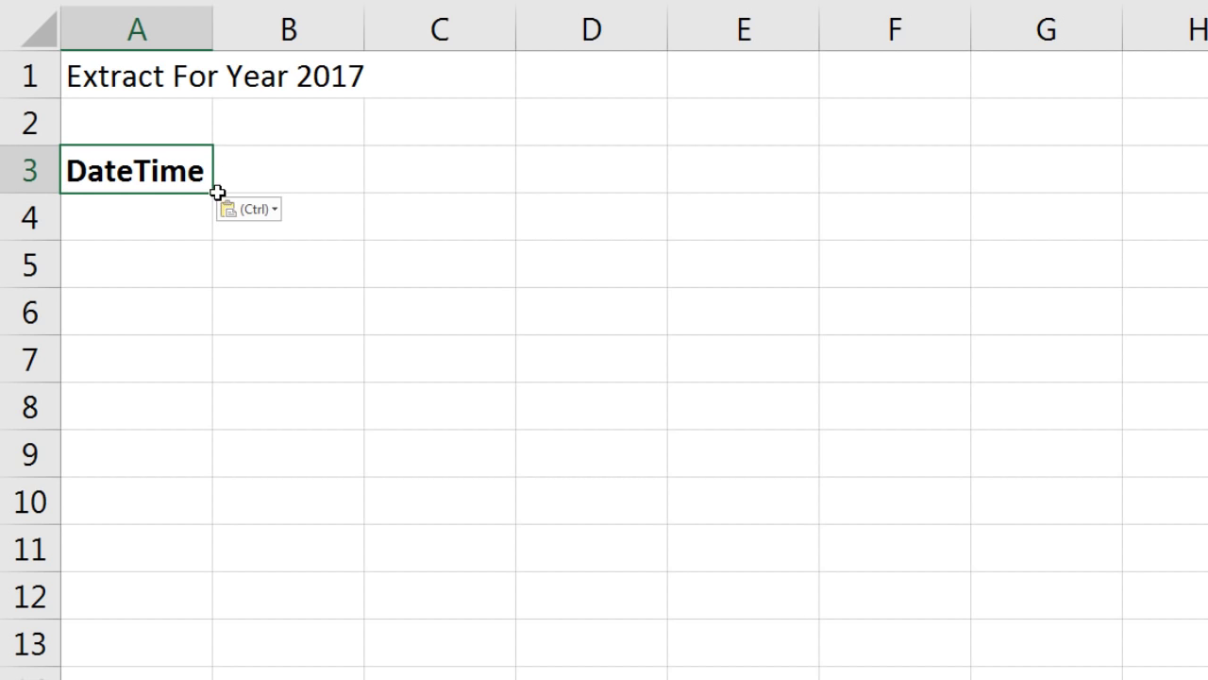
{"action": "left_click_drag", "start_coordinate": [212, 193], "coordinate": [375, 192]}
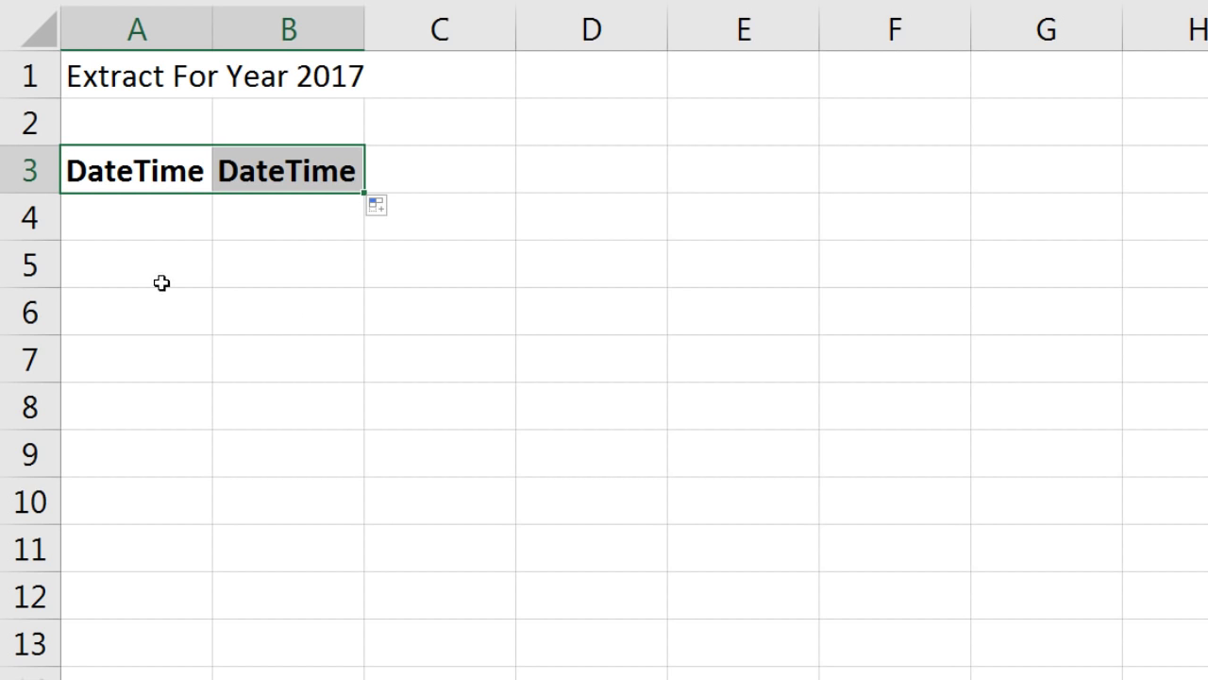
Enter a bold Year header in D3 and the value 2017 in D4
{"action": "left_click", "coordinate": [580, 169]}
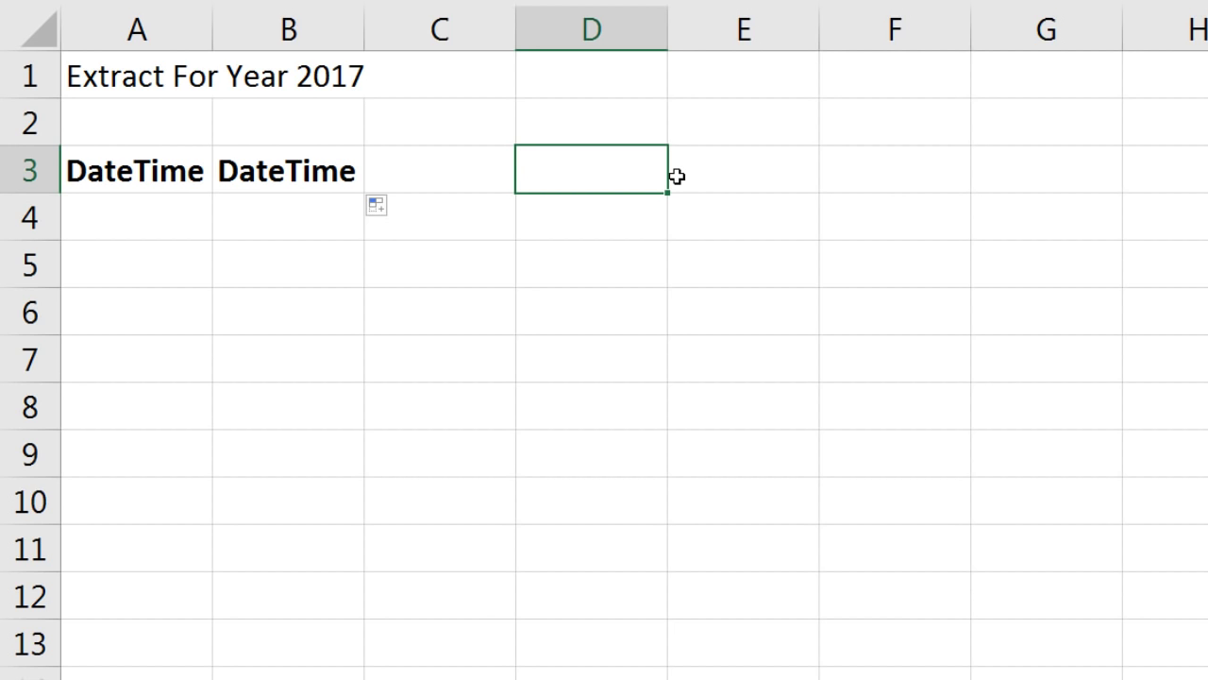
{"action": "type", "text": "Year"}
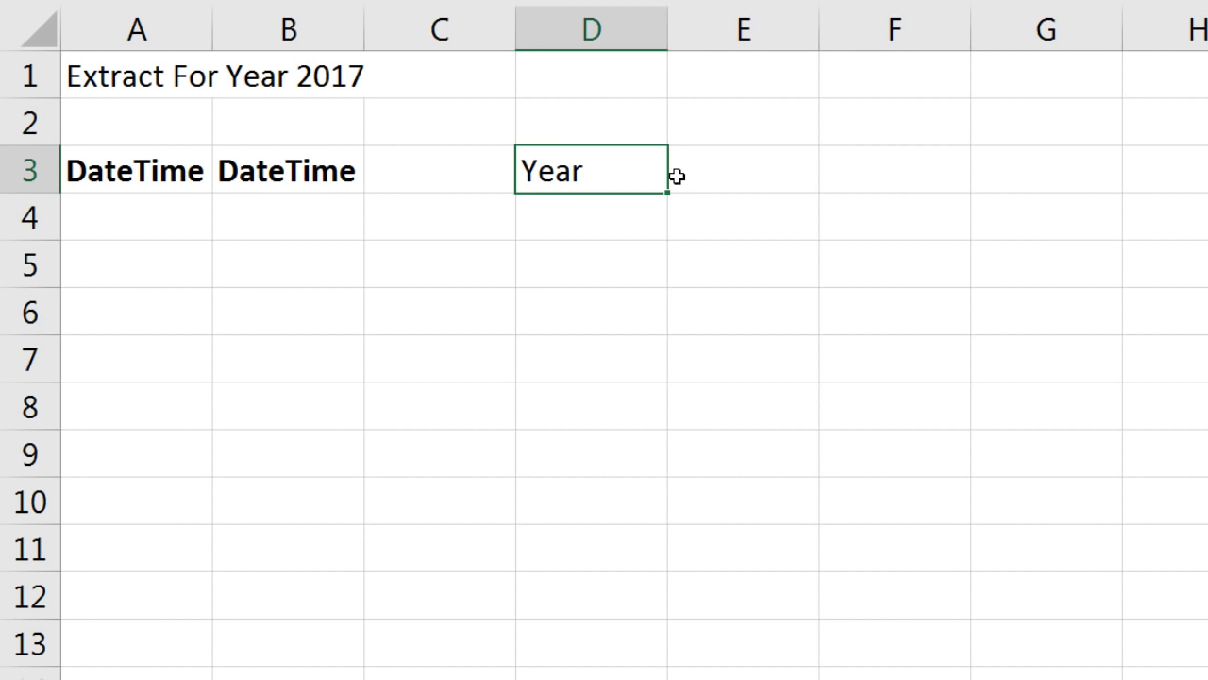
{"action": "key", "text": "ctrl+b"}
{"action": "key", "text": "Return"}
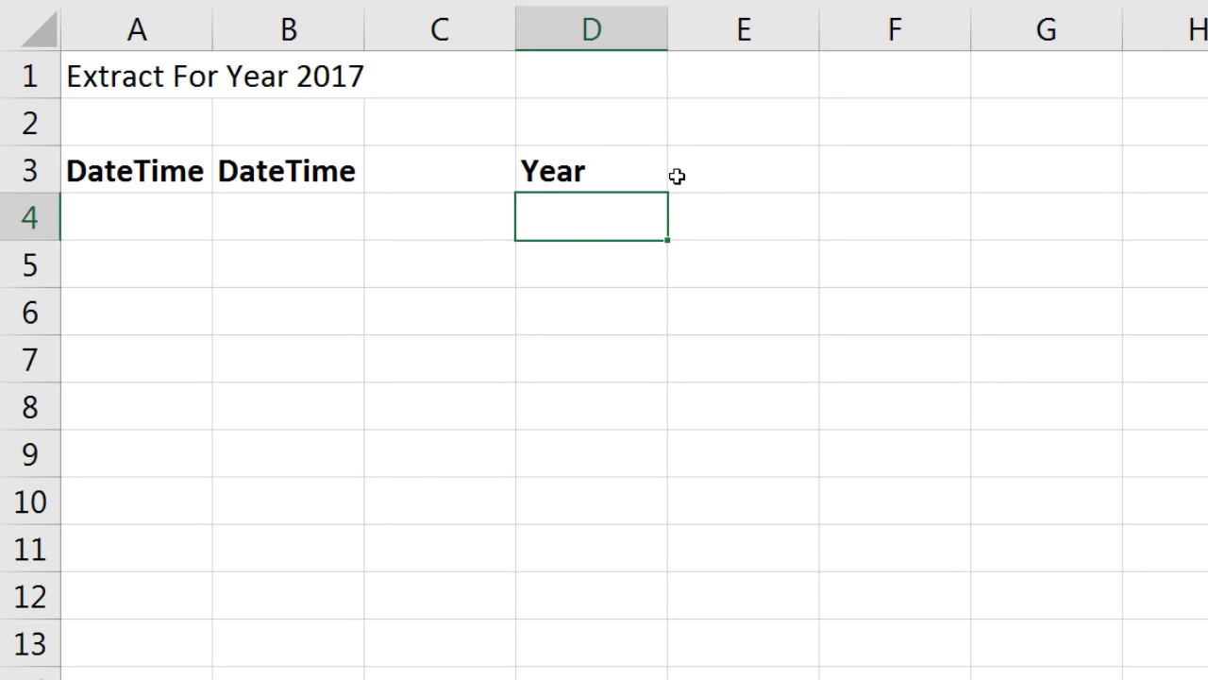
{"action": "type", "text": "2017"}
{"action": "key", "text": "Return"}
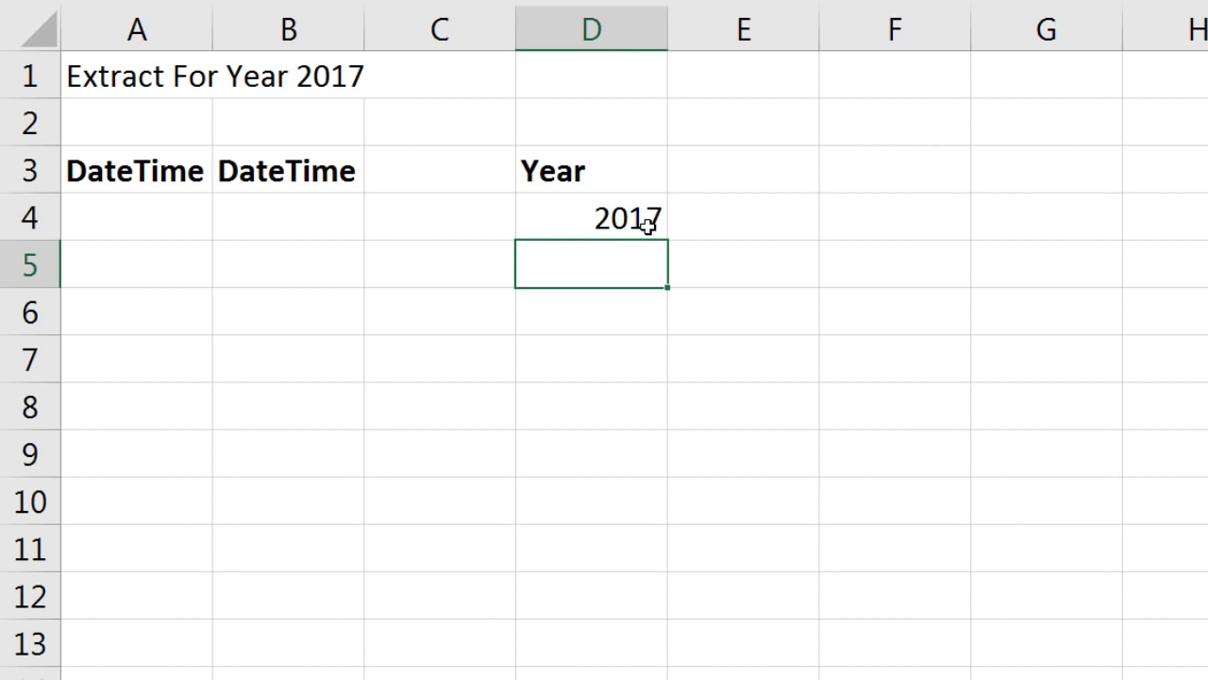
Enter the start-date criterion formula =">="&DATE(D4,1,1) in A4 under the first DateTime header
{"action": "left_click_drag", "start_coordinate": [143, 227], "coordinate": [251, 228]}
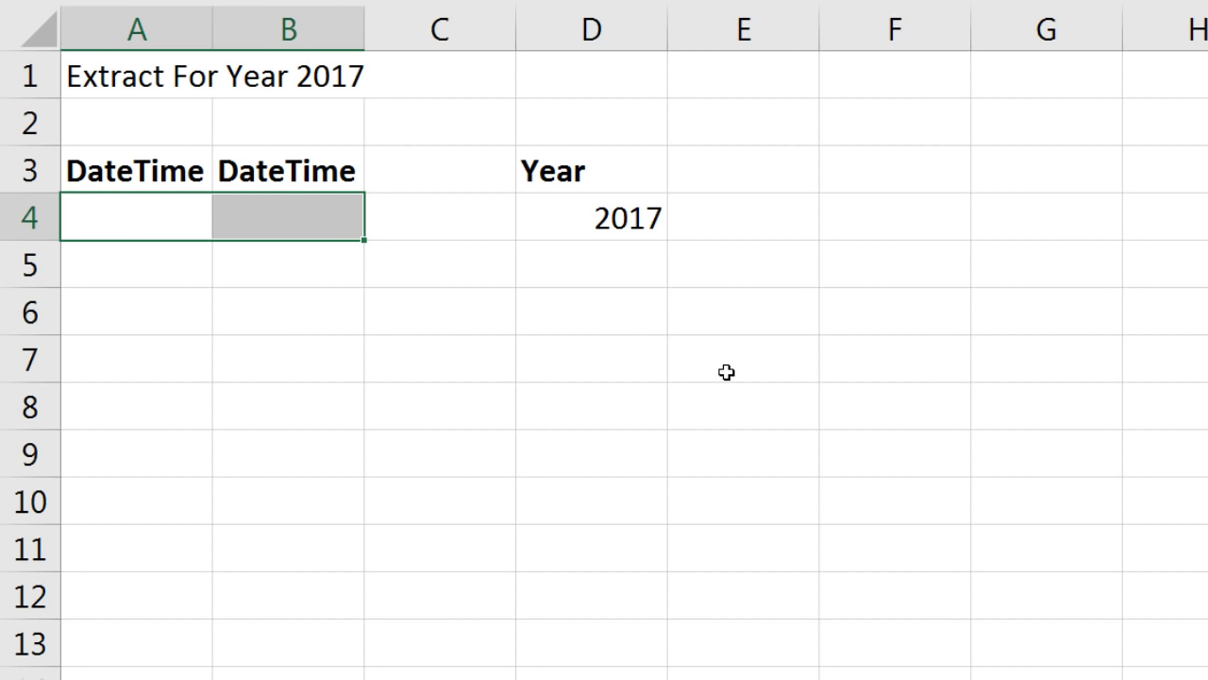
{"action": "left_click", "coordinate": [169, 218]}
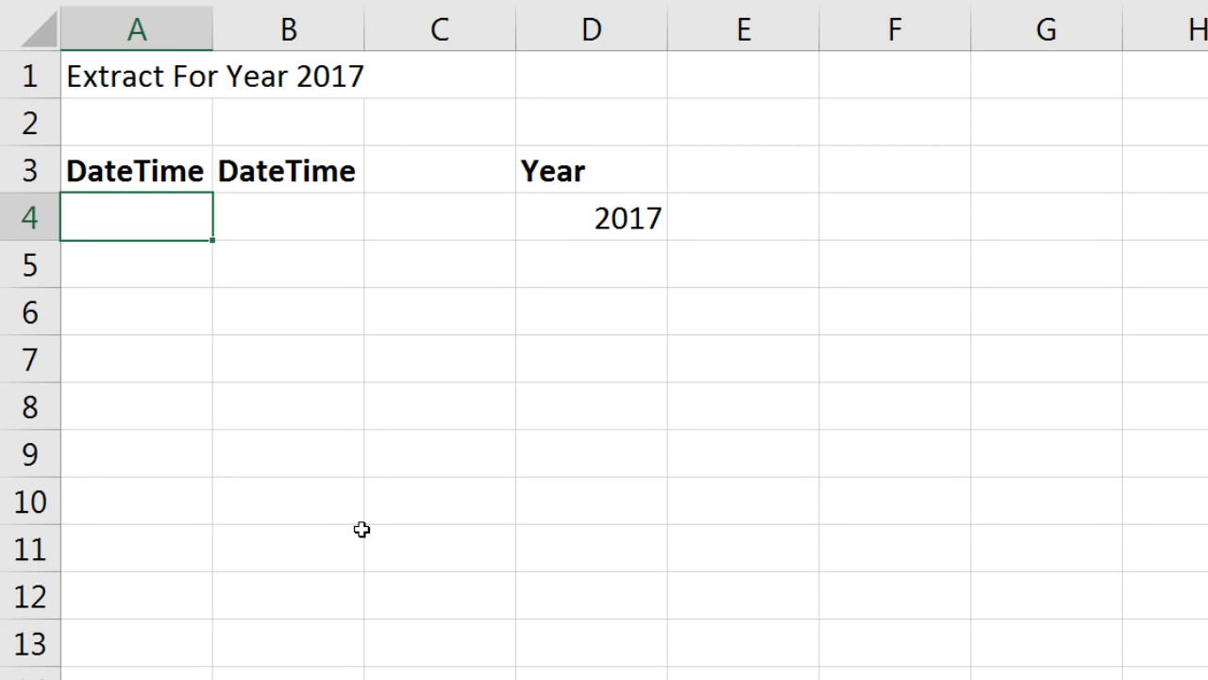
{"action": "type", "text": "=\">=\"&date("}
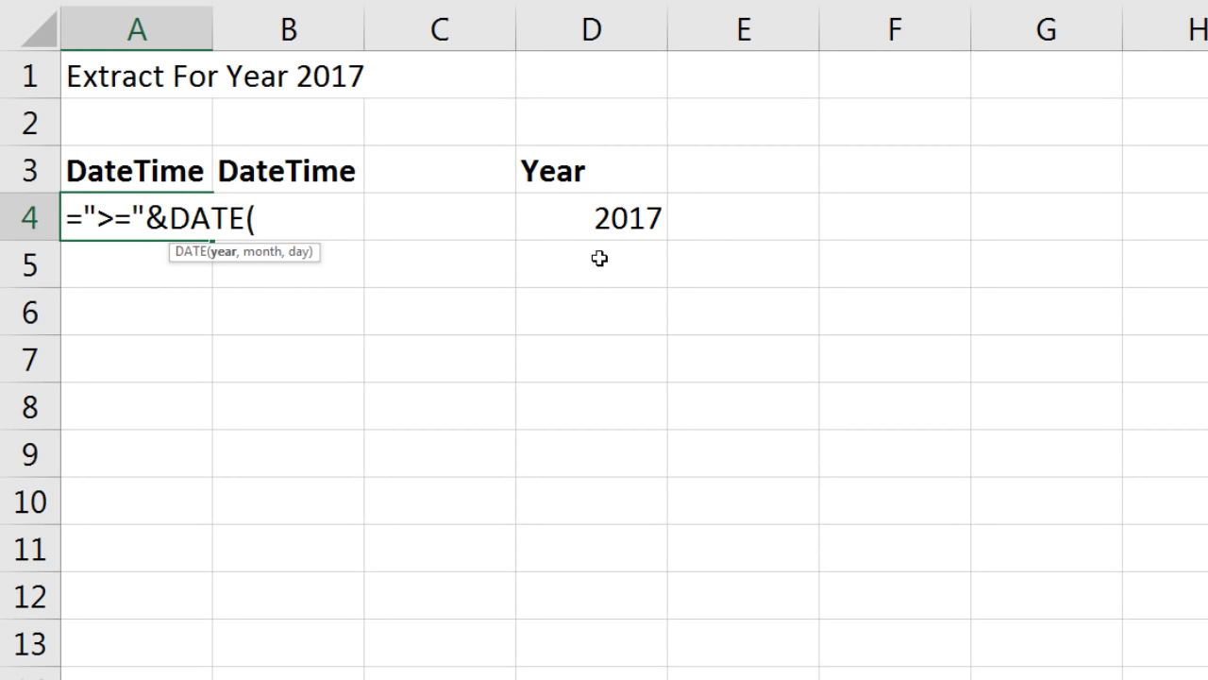
{"action": "left_click", "coordinate": [596, 229]}
{"action": "type", "text": ",1,"}
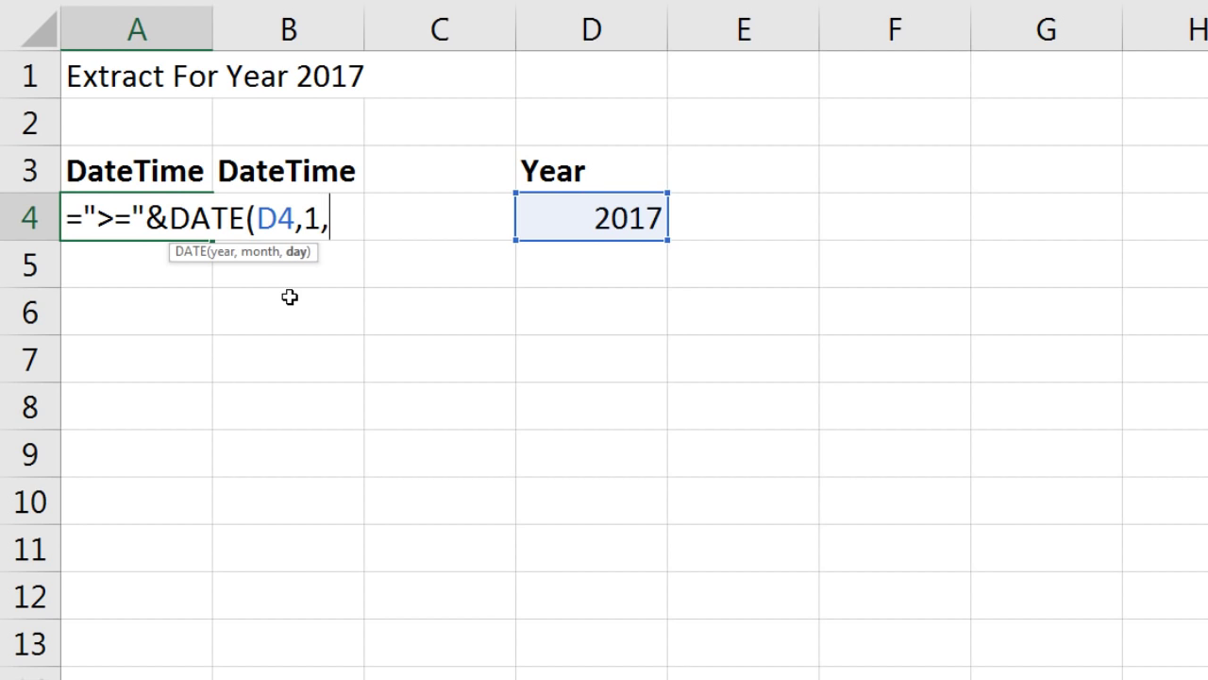
{"action": "type", "text": "1)"}
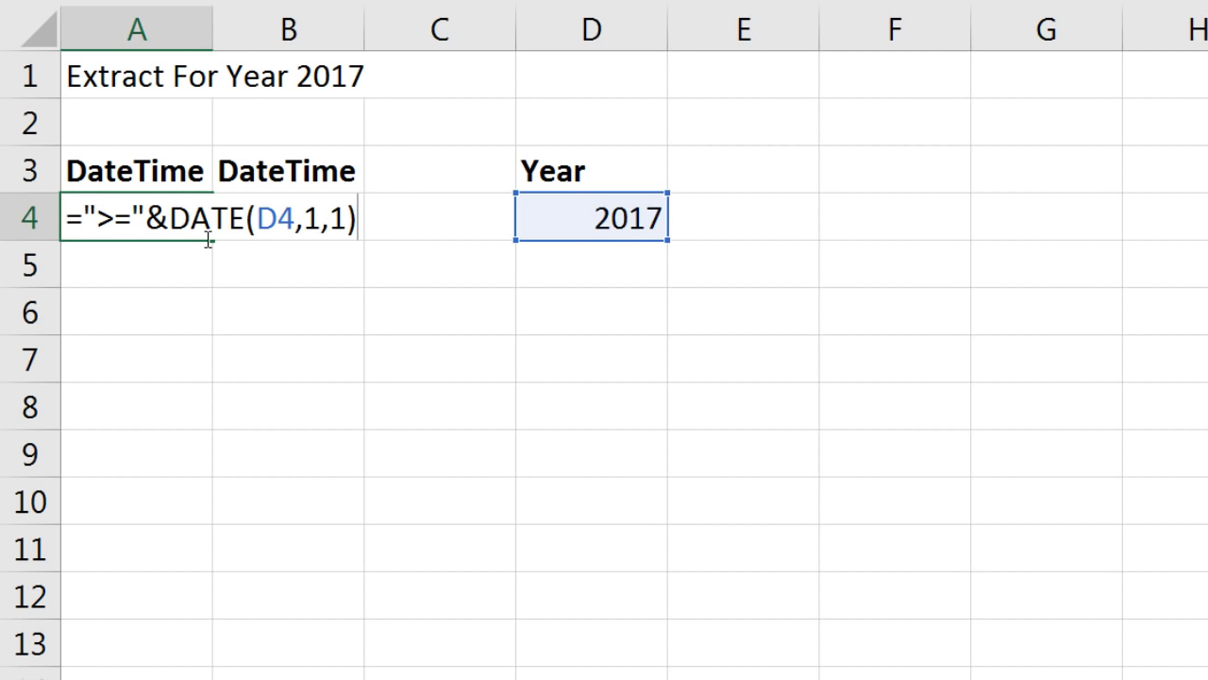
{"action": "left_click_drag", "start_coordinate": [170, 220], "coordinate": [393, 225]}
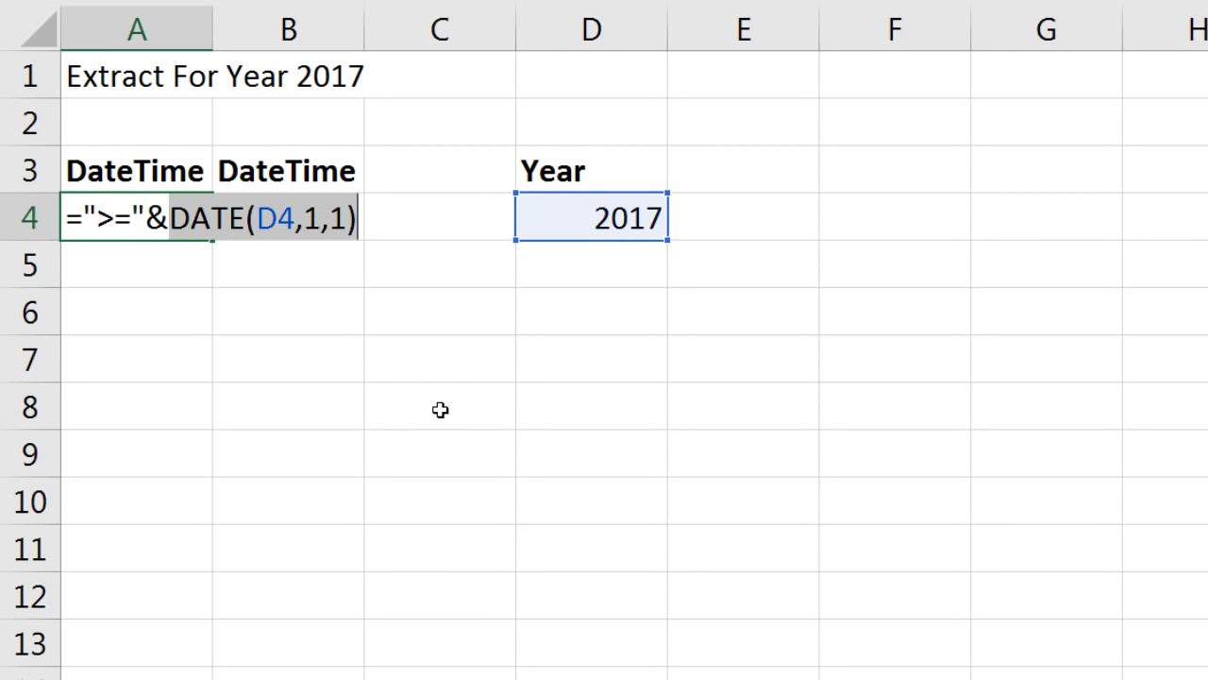
{"action": "key", "text": "Return"}
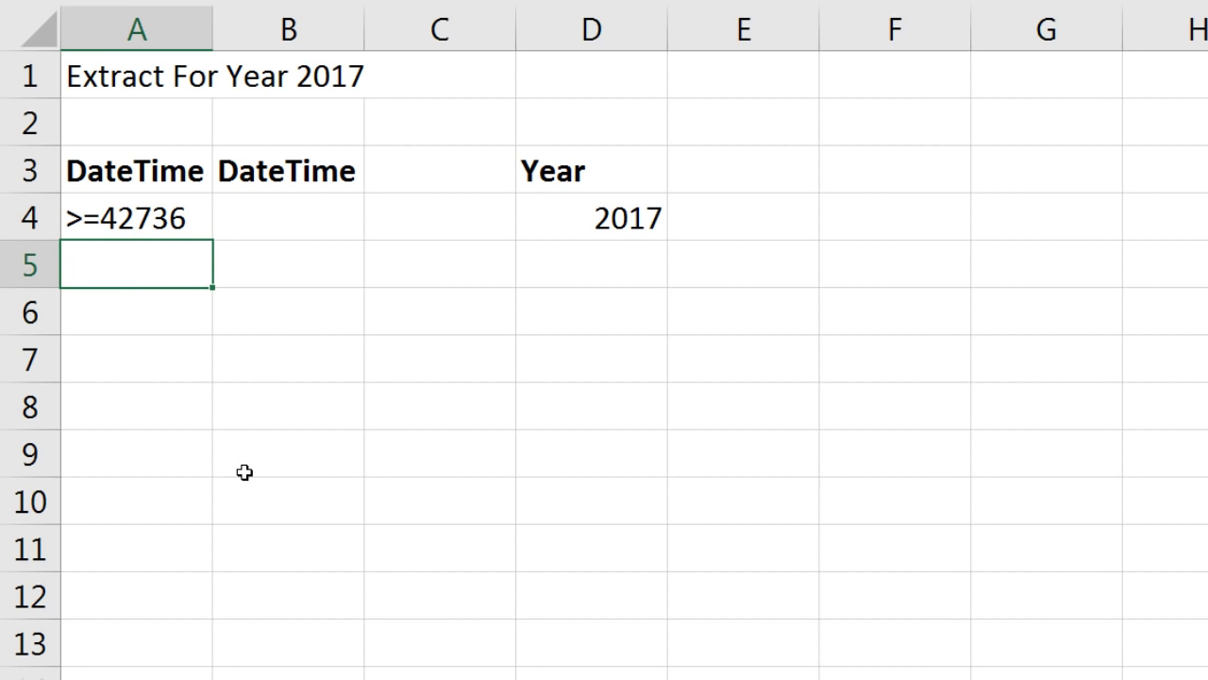
Wrap the DATE function in A4's criterion formula in TEXT with the format "mm/dd/yyyy", and widen column A to fit
{"action": "double_click", "coordinate": [117, 218]}
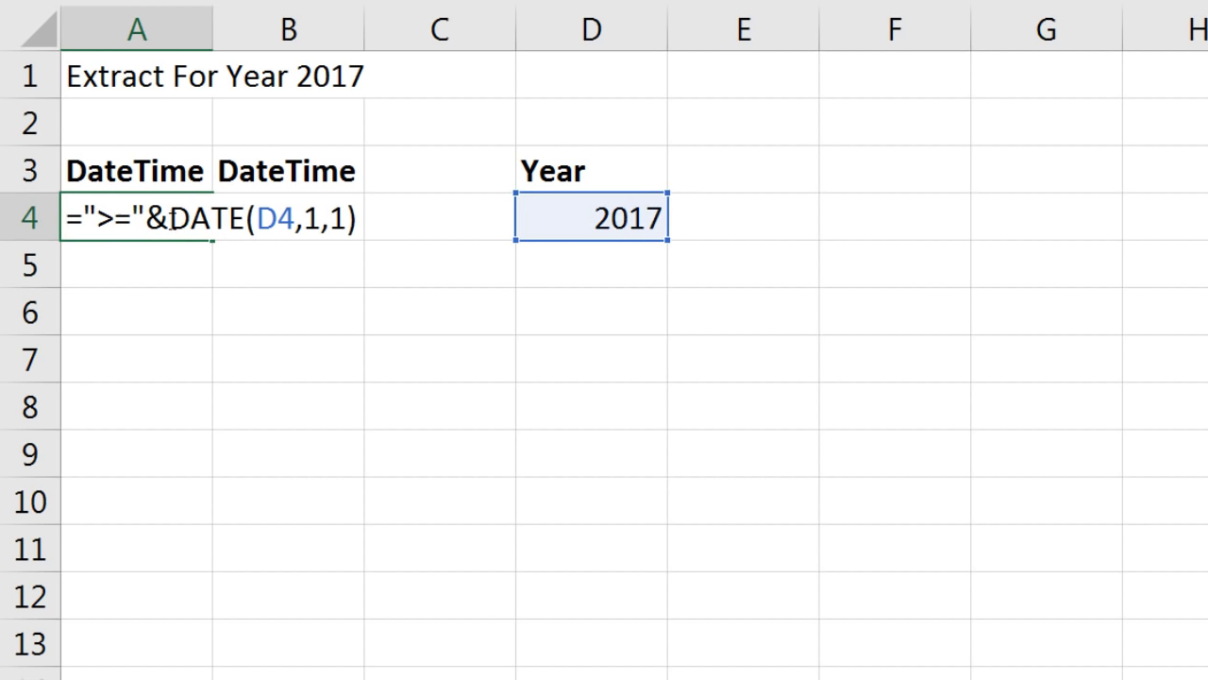
{"action": "left_click", "coordinate": [171, 218]}
{"action": "type", "text": "text"}
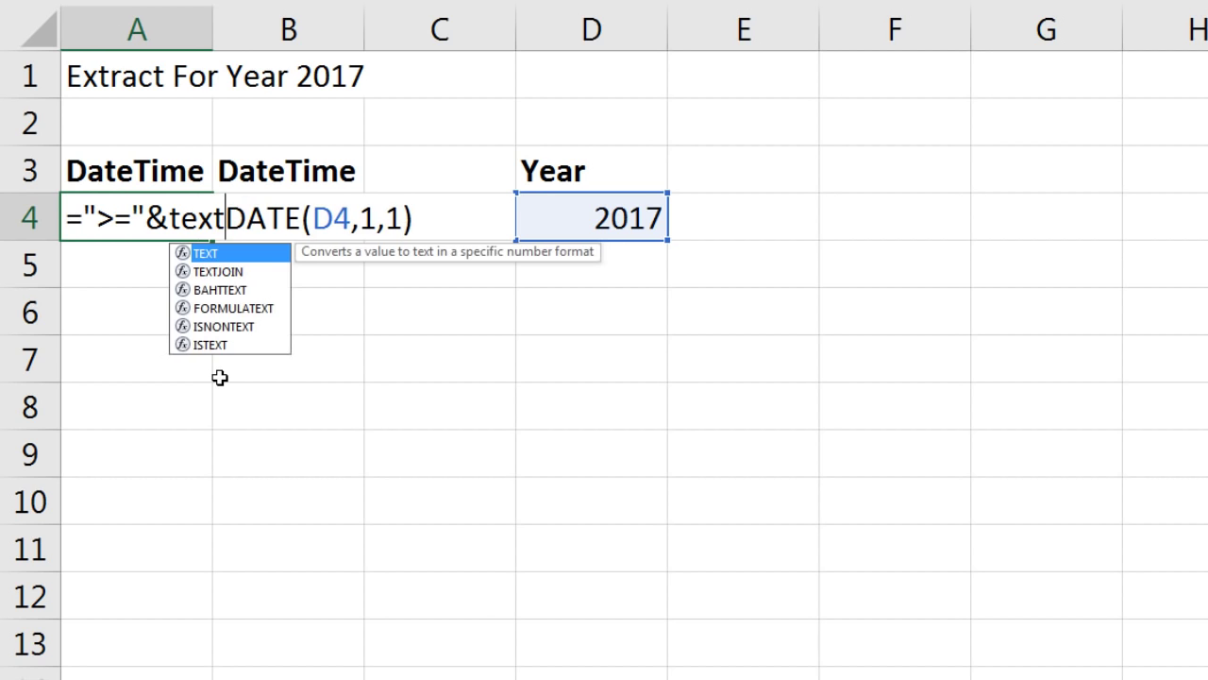
{"action": "key", "text": "Tab"}
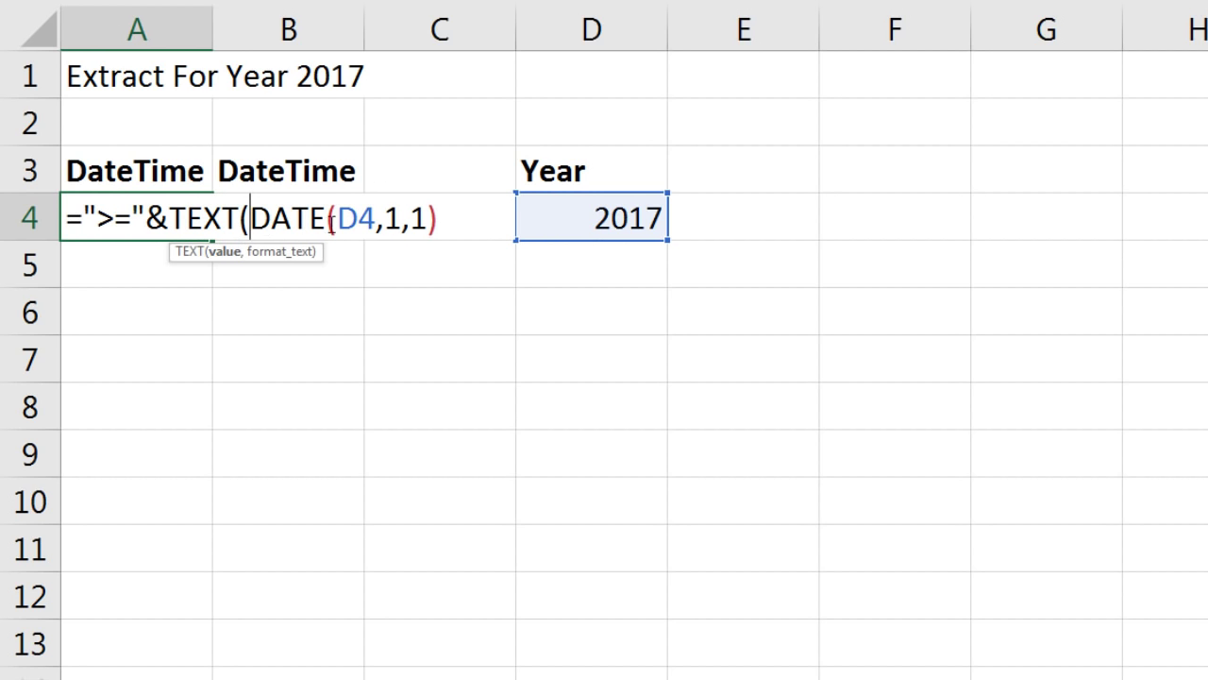
{"action": "left_click", "coordinate": [450, 226]}
{"action": "type", "text": ","}
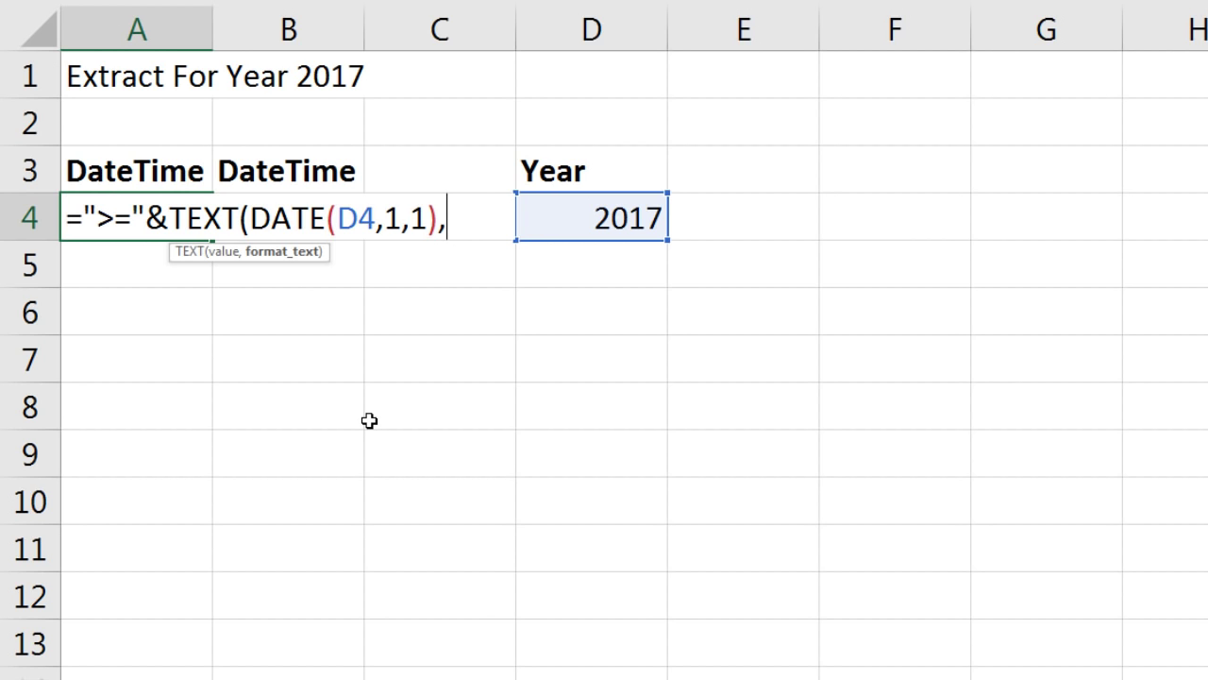
{"action": "type", "text": "\"mm/dd/yyyy\""}
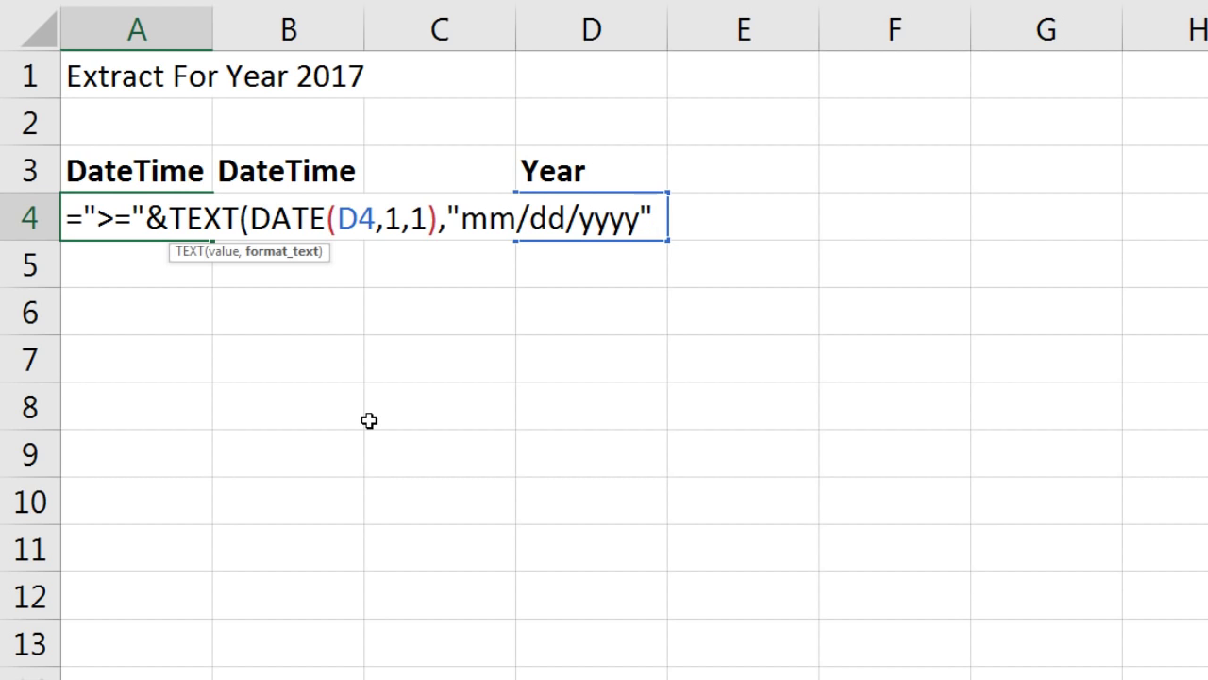
{"action": "type", "text": ")"}
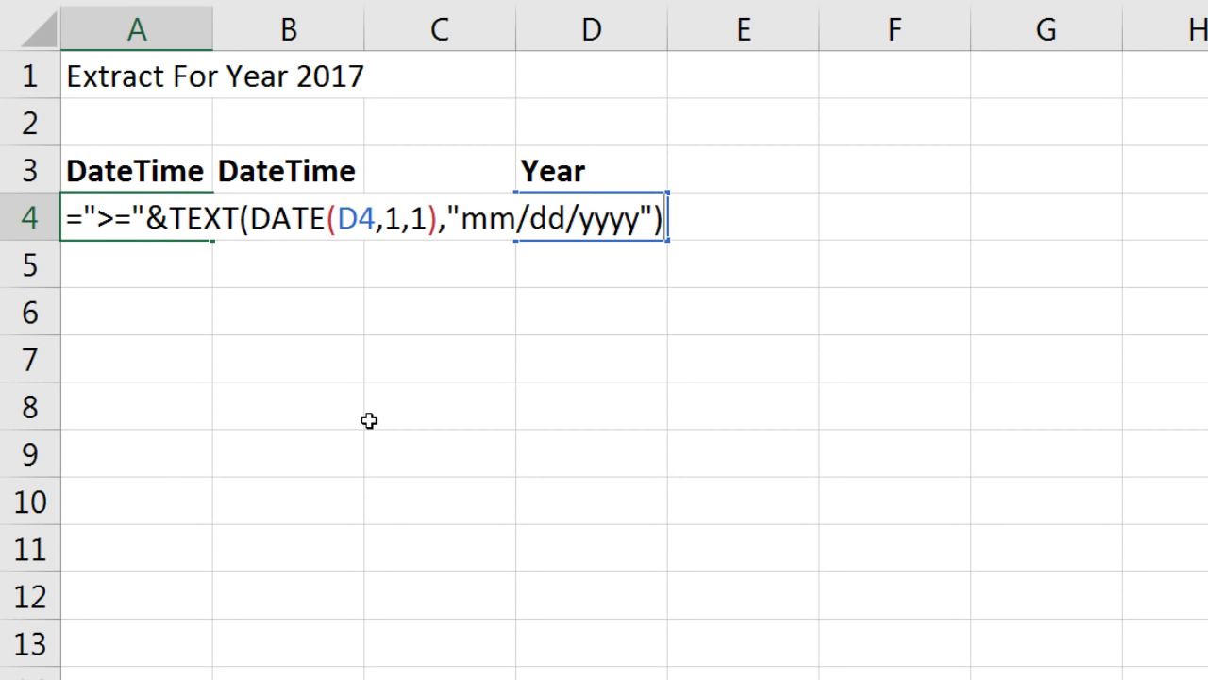
{"action": "key", "text": "ctrl+Return"}
{"action": "left_click_drag", "start_coordinate": [213, 35], "coordinate": [305, 35]}
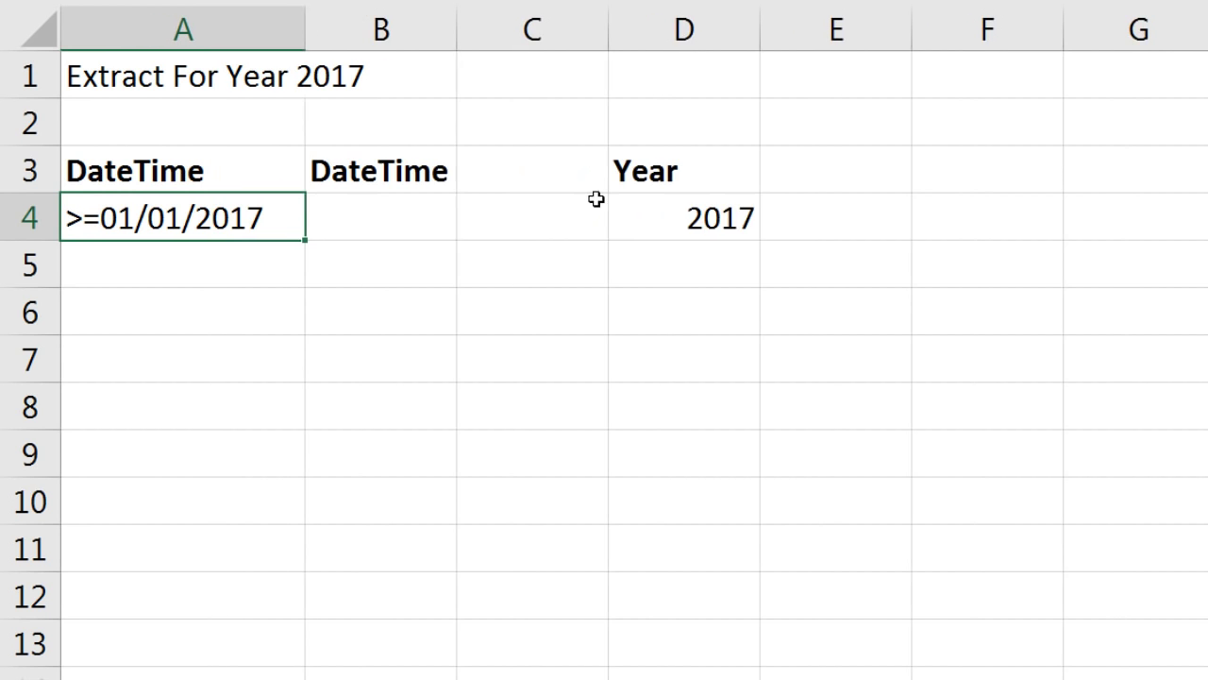
Try the year 2016 in D4 to test the start-date criterion, and undo the change
{"action": "left_click", "coordinate": [685, 207]}
{"action": "type", "text": "2016"}
{"action": "key", "text": "ctrl+Return"}
{"action": "key", "text": "ctrl+z"}
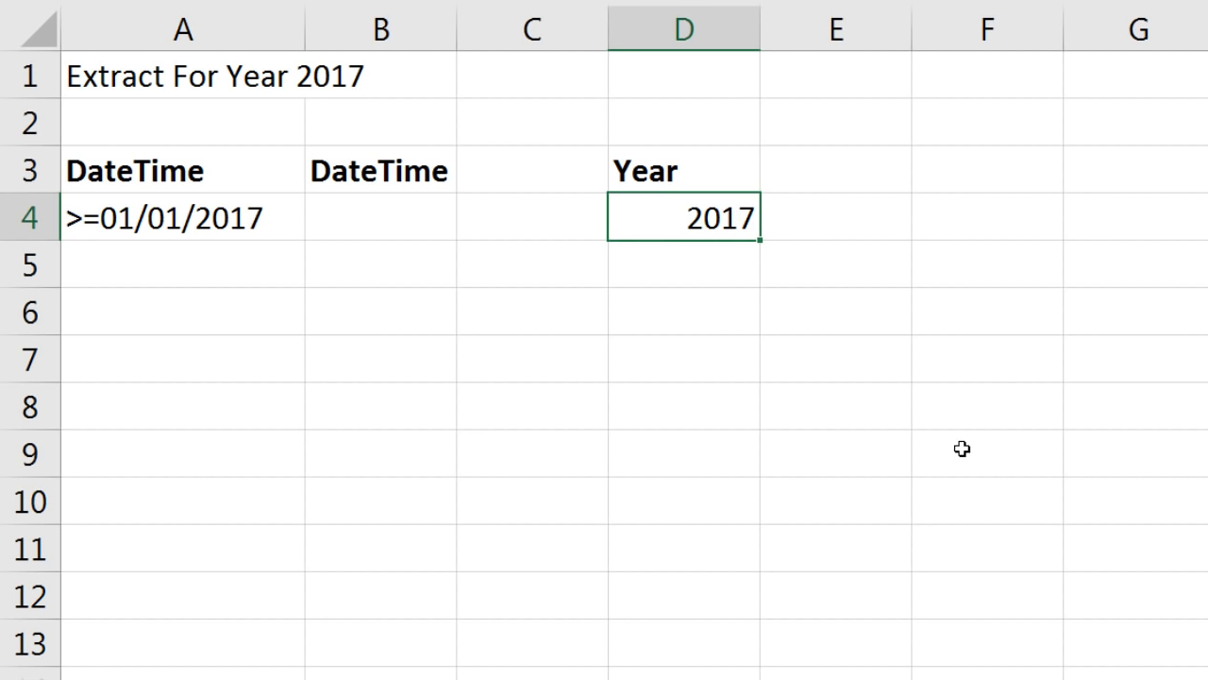
Copy the formula text from A4 into B4 and change its comparison operator to <=
{"action": "double_click", "coordinate": [237, 220]}
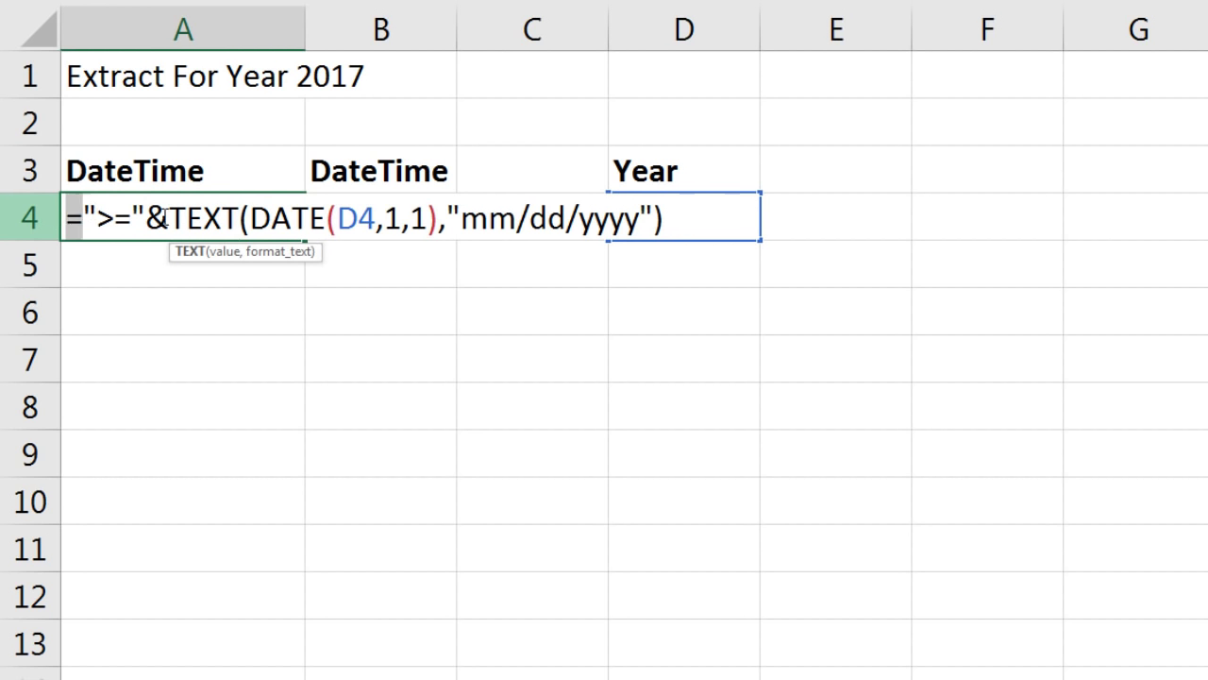
{"action": "left_click_drag", "start_coordinate": [82, 218], "coordinate": [803, 216]}
{"action": "key", "text": "ctrl+c"}
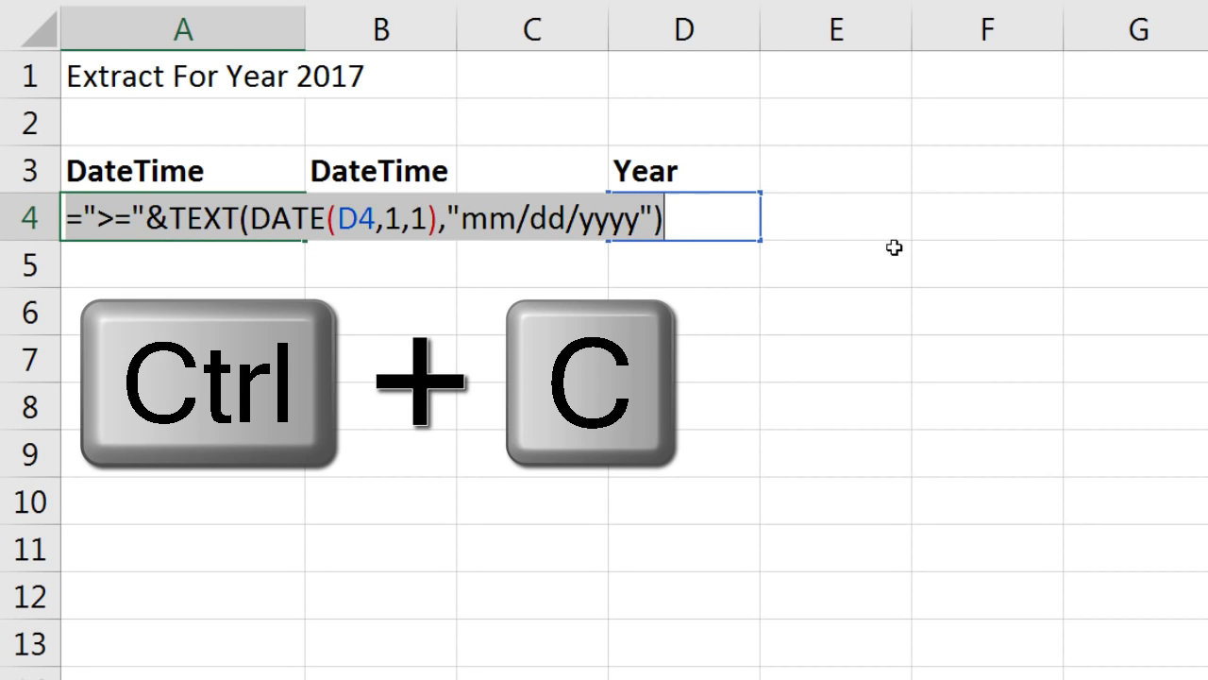
{"action": "key", "text": "Escape"}
{"action": "double_click", "coordinate": [423, 219]}
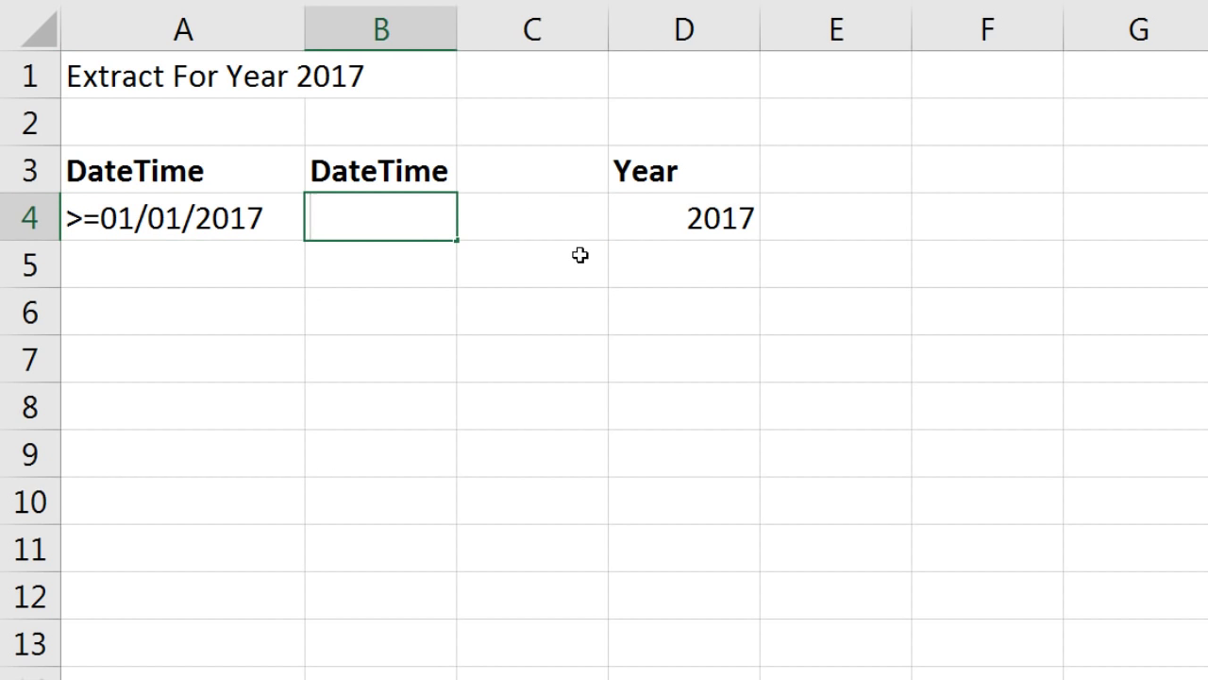
{"action": "key", "text": "ctrl+v"}
{"action": "left_click_drag", "start_coordinate": [347, 218], "coordinate": [361, 219]}
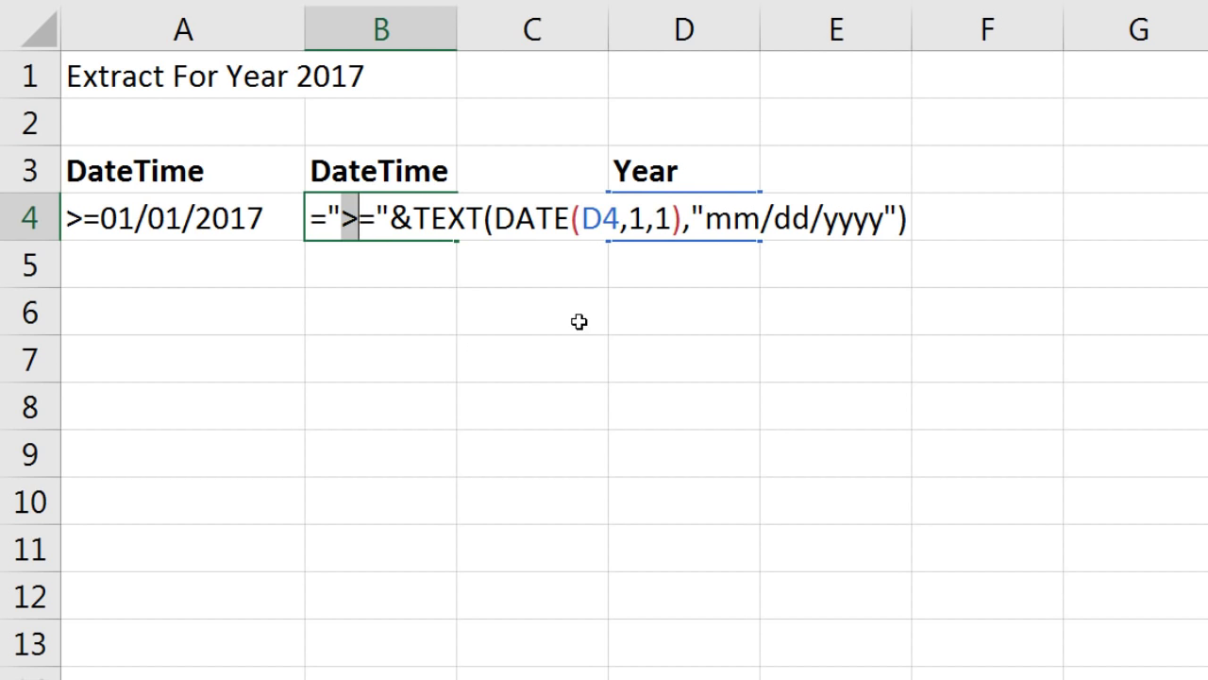
{"action": "type", "text": "<"}
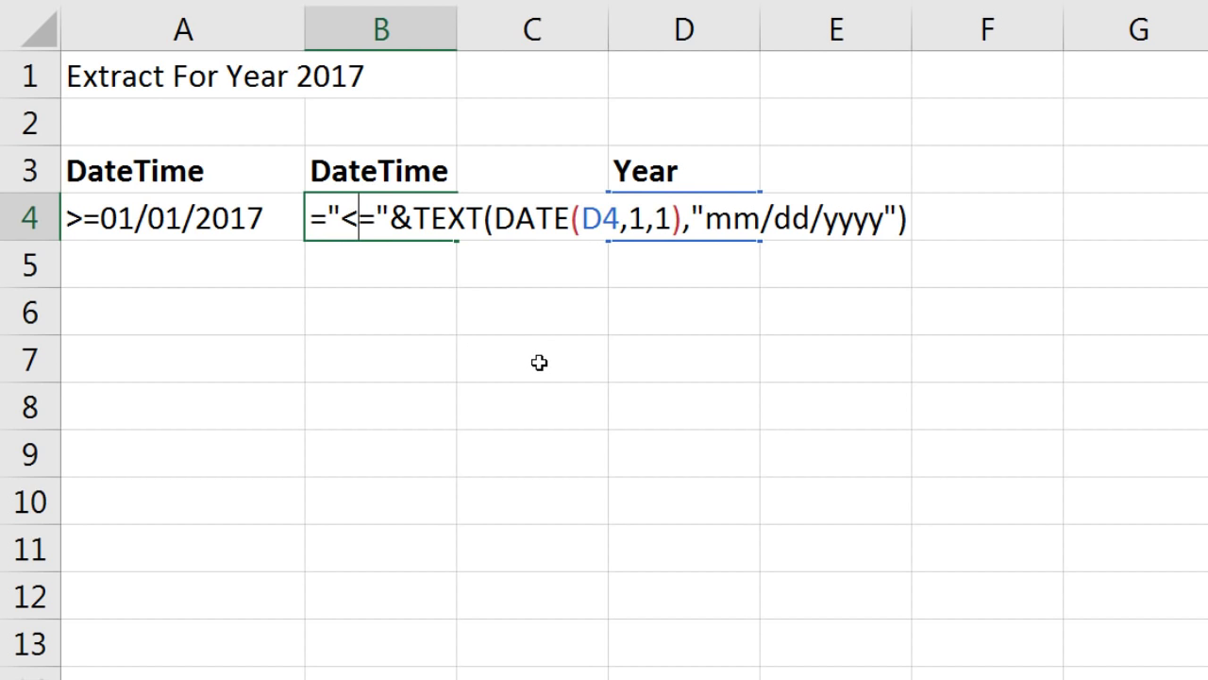
Set the month to 12 and the day to 31 in B4's DATE function and enter the end-date criterion
{"action": "left_click", "coordinate": [646, 218]}
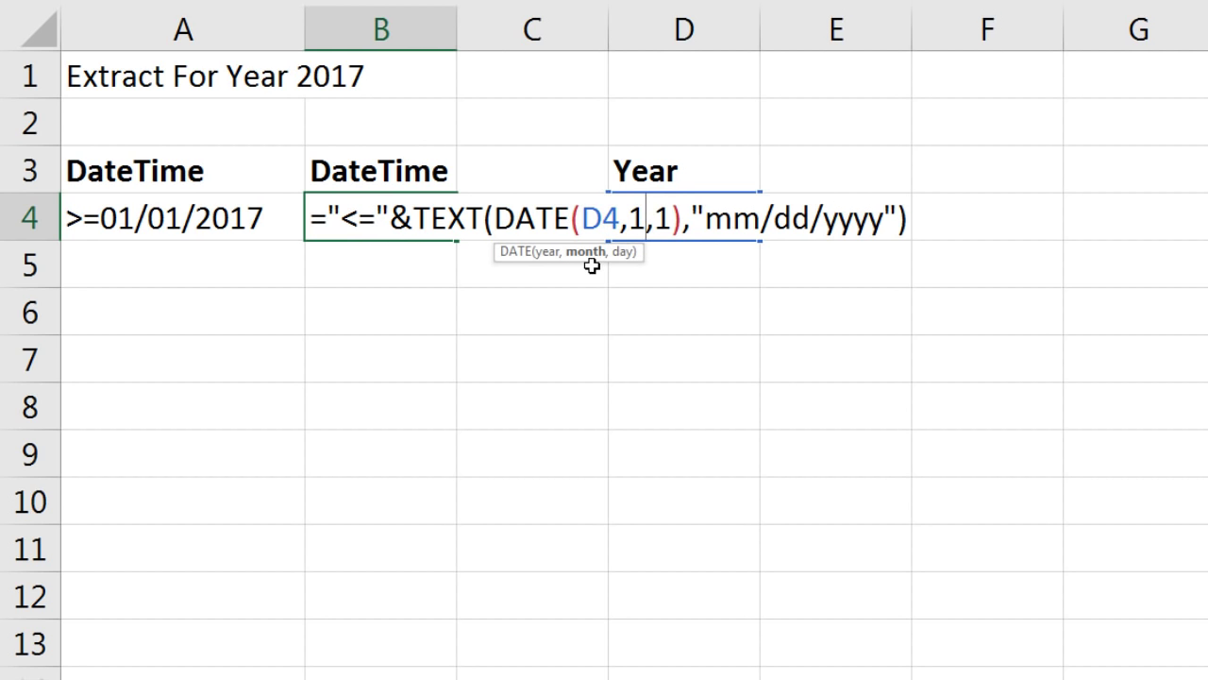
{"action": "type", "text": "2"}
{"action": "key", "text": "Right"}
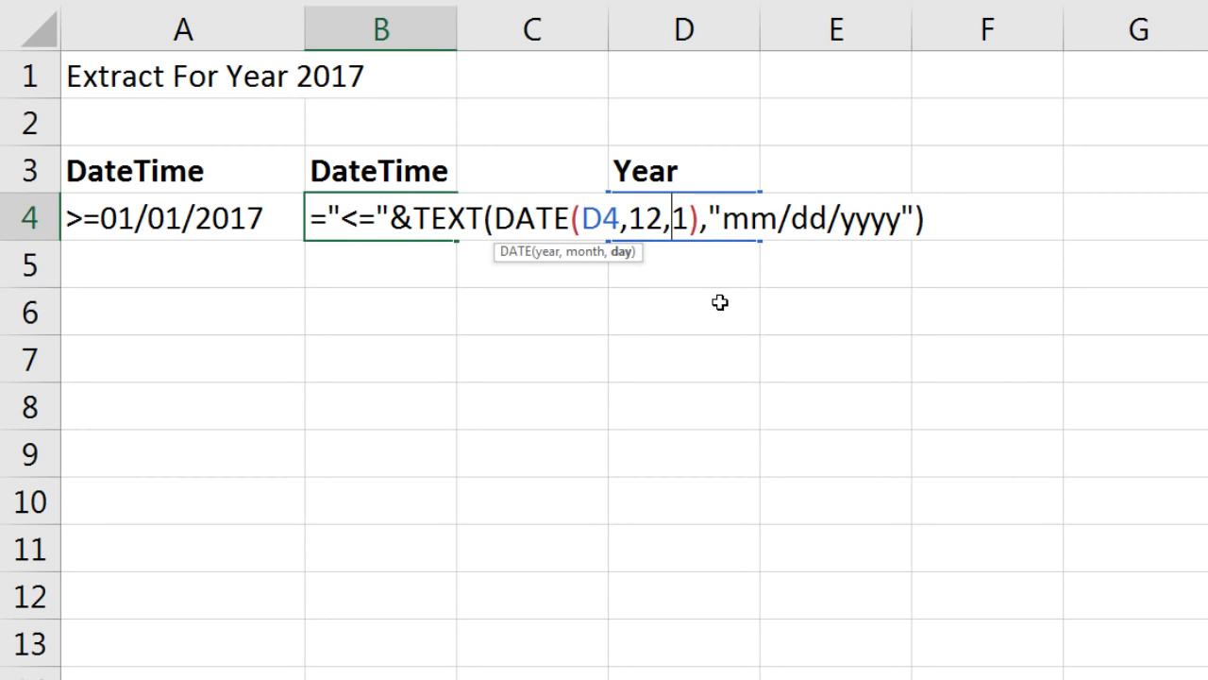
{"action": "type", "text": "3"}
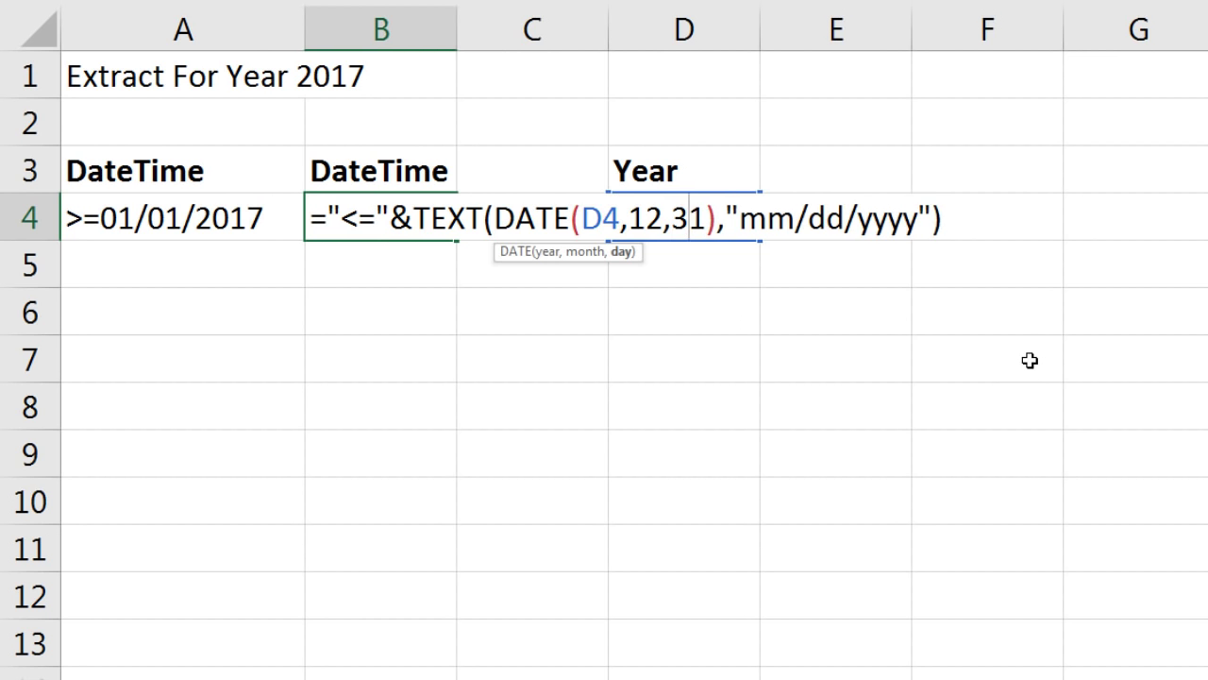
{"action": "key", "text": "ctrl+Return"}
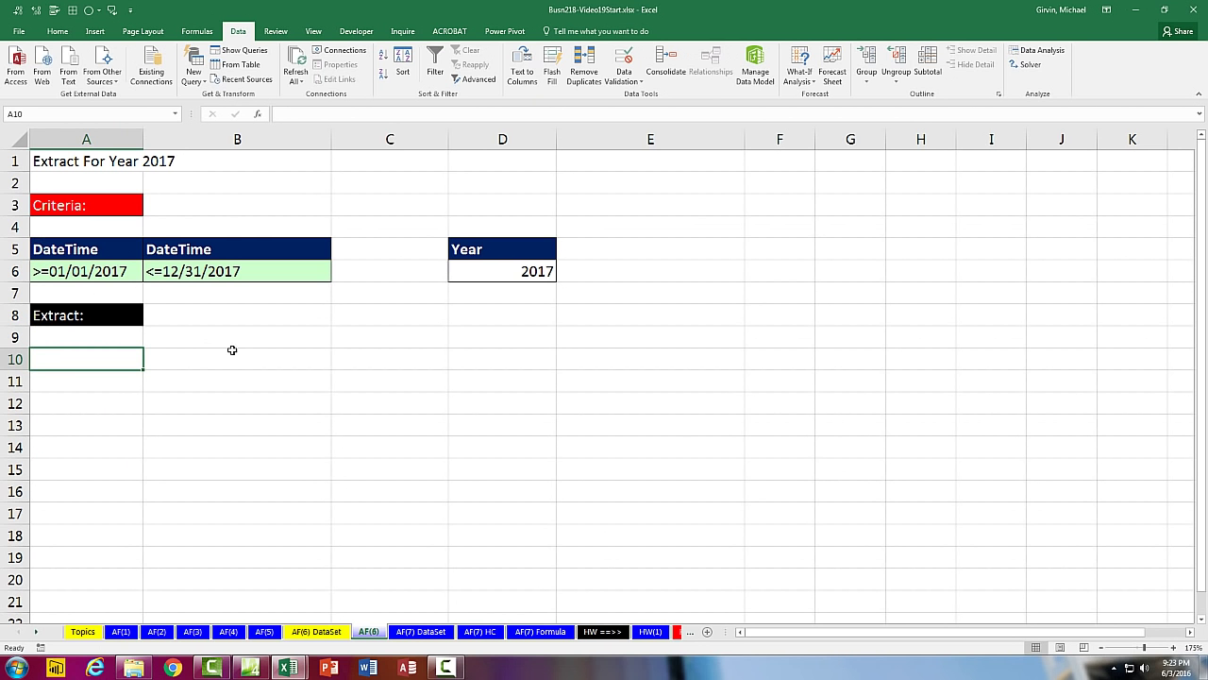
Review the date criteria formulas in A6 and B6
{"action": "left_click", "coordinate": [113, 268]}
{"action": "double_click", "coordinate": [278, 272]}
{"action": "key", "text": "Escape"}
{"action": "double_click", "coordinate": [278, 272]}
{"action": "key", "text": "Escape"}
Start an Advanced Filter from A10 of AF(6) with A1:K3830 on the AF(6) DataSet sheet as the list range
{"action": "left_click", "coordinate": [111, 363]}
{"action": "key", "text": "alt"}
{"action": "key", "text": "a"}
{"action": "key", "text": "q"}
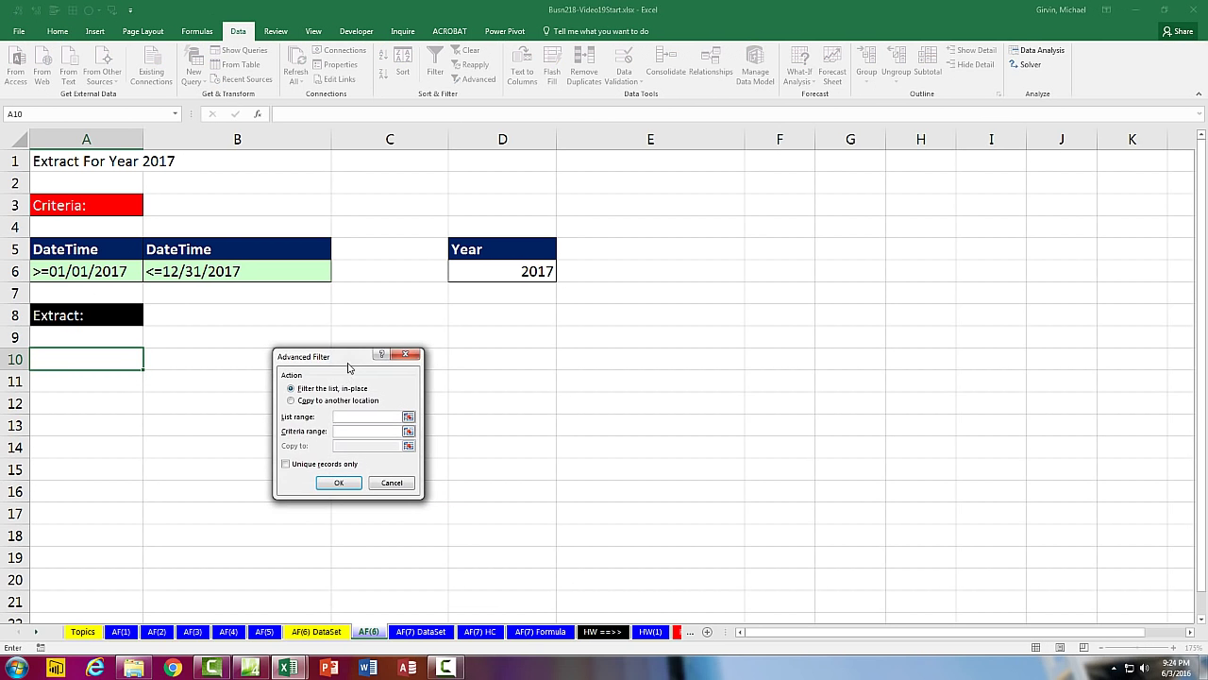
{"action": "left_click_drag", "start_coordinate": [347, 361], "coordinate": [288, 318]}
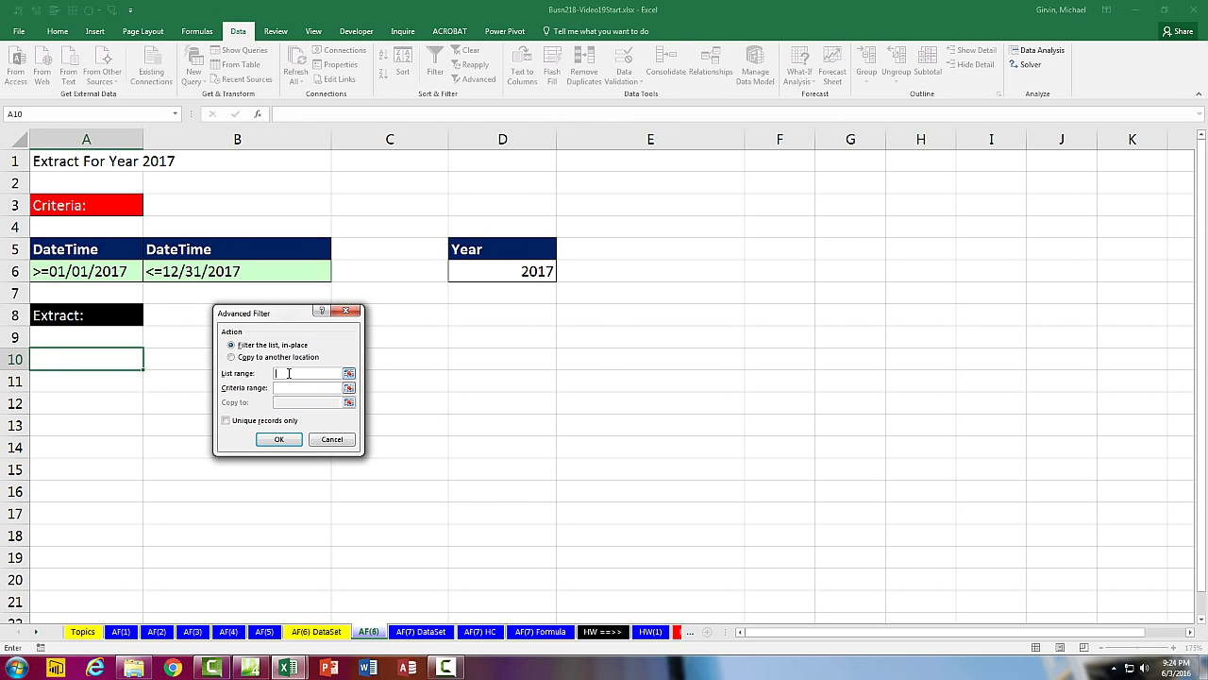
{"action": "left_click", "coordinate": [316, 632]}
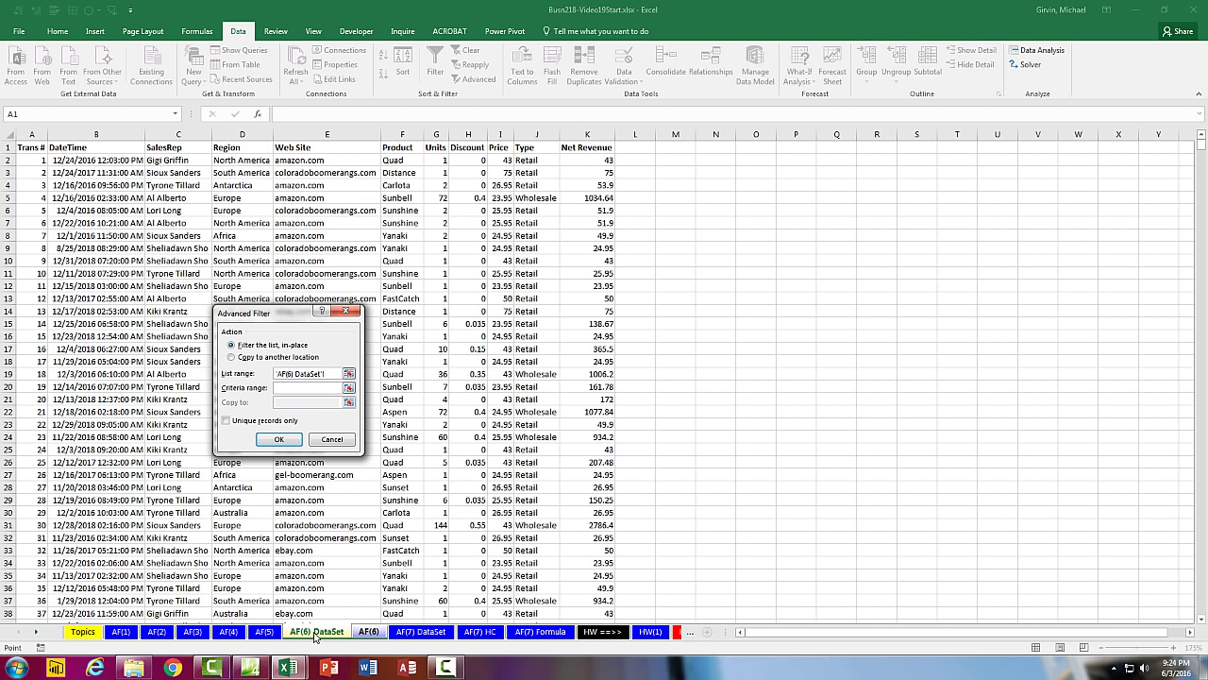
{"action": "left_click", "coordinate": [34, 148]}
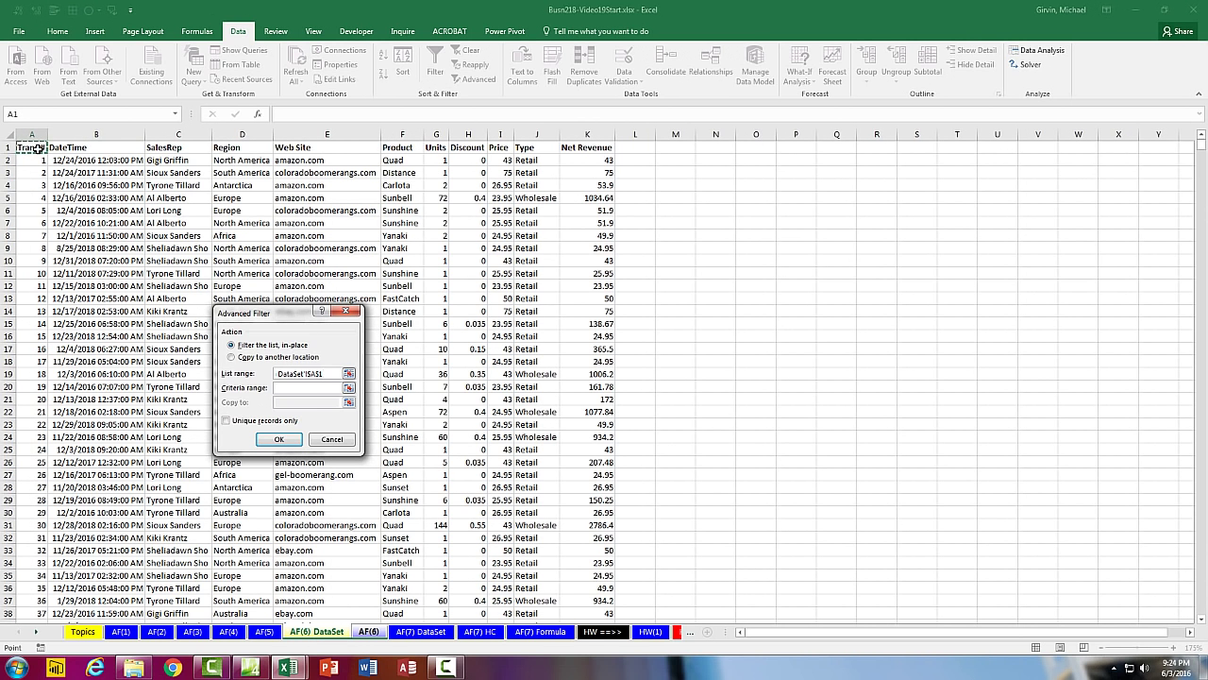
{"action": "key", "text": "ctrl+shift+Right"}
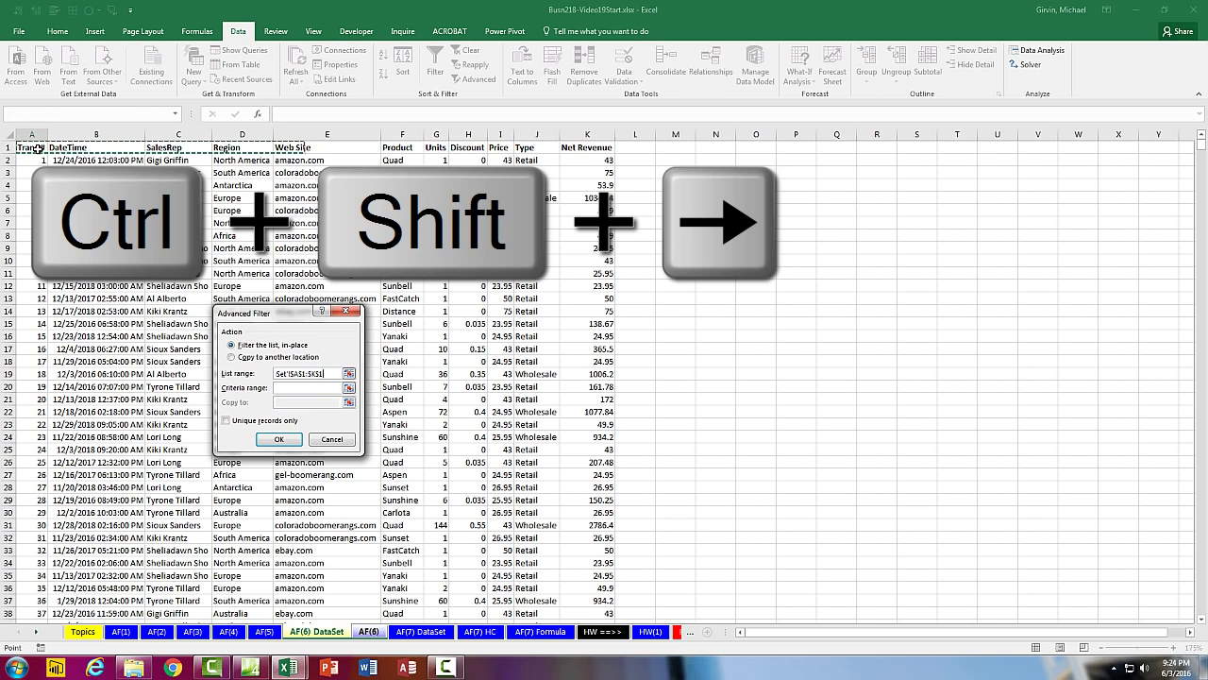
{"action": "key", "text": "ctrl+shift+Down"}
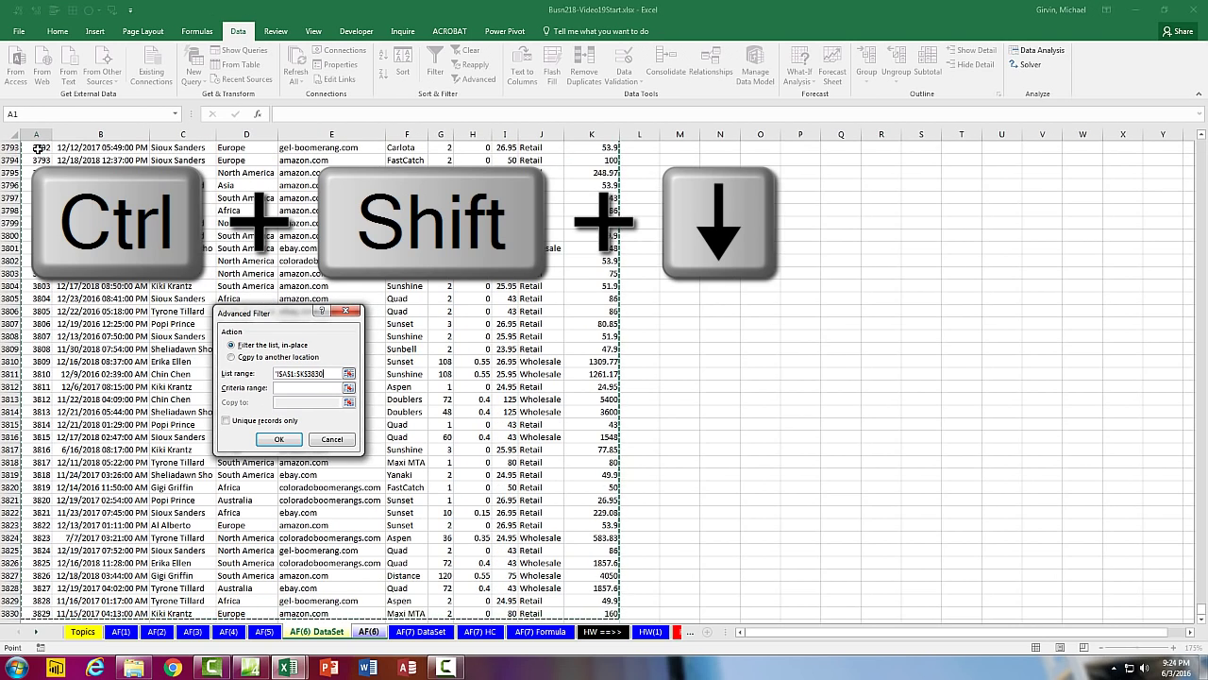
{"action": "key", "text": "Tab"}
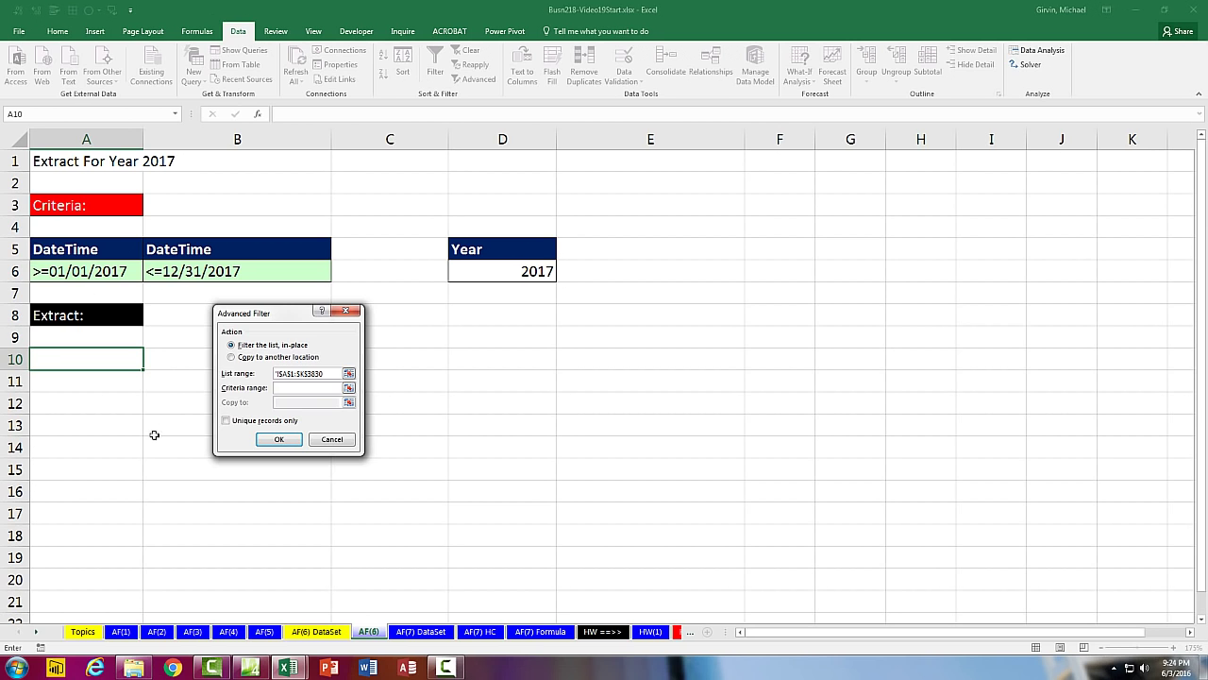
Run the filter as a copy to another location, using criteria range A5:B6 and copy-to cell A10
{"action": "left_click", "coordinate": [231, 358]}
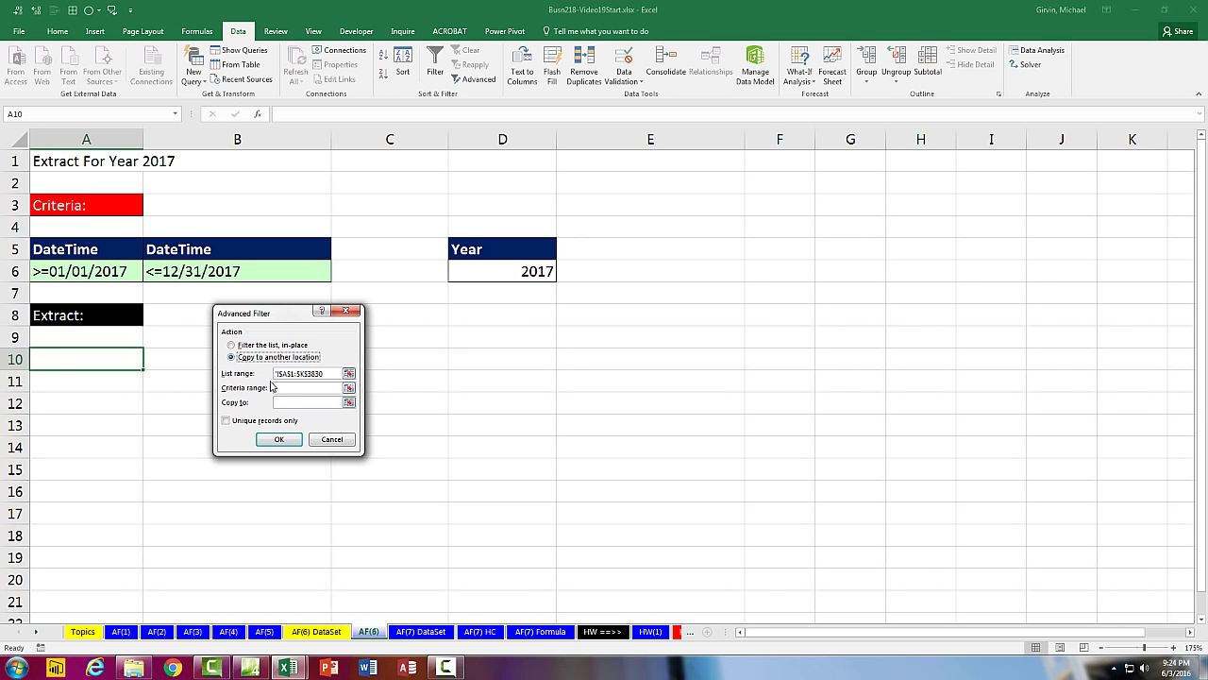
{"action": "left_click", "coordinate": [286, 389]}
{"action": "left_click_drag", "start_coordinate": [63, 252], "coordinate": [193, 251]}
{"action": "left_click_drag", "start_coordinate": [208, 271], "coordinate": [208, 271]}
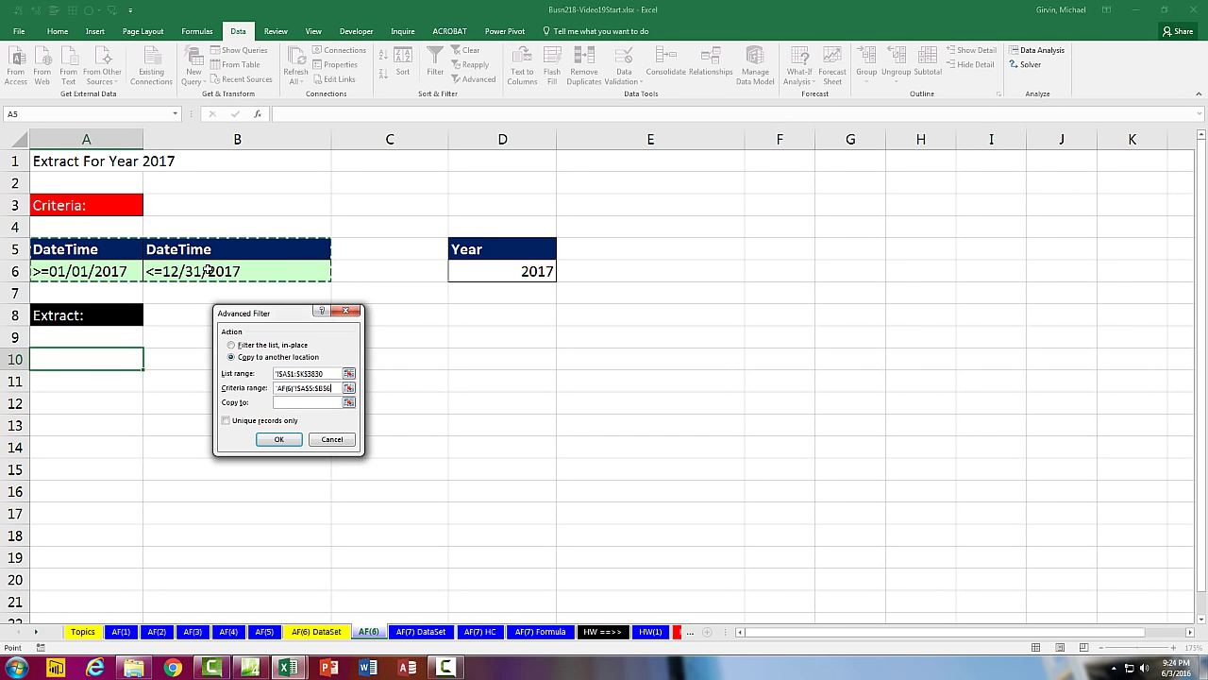
{"action": "key", "text": "Tab"}
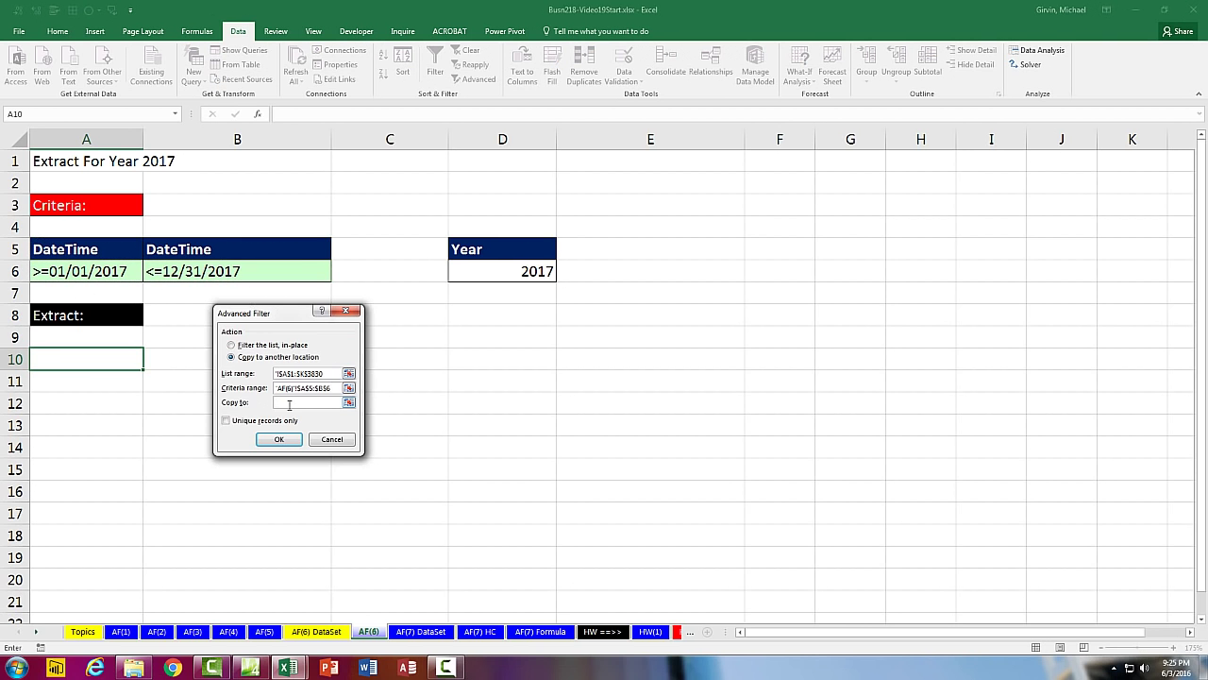
{"action": "left_click", "coordinate": [99, 363]}
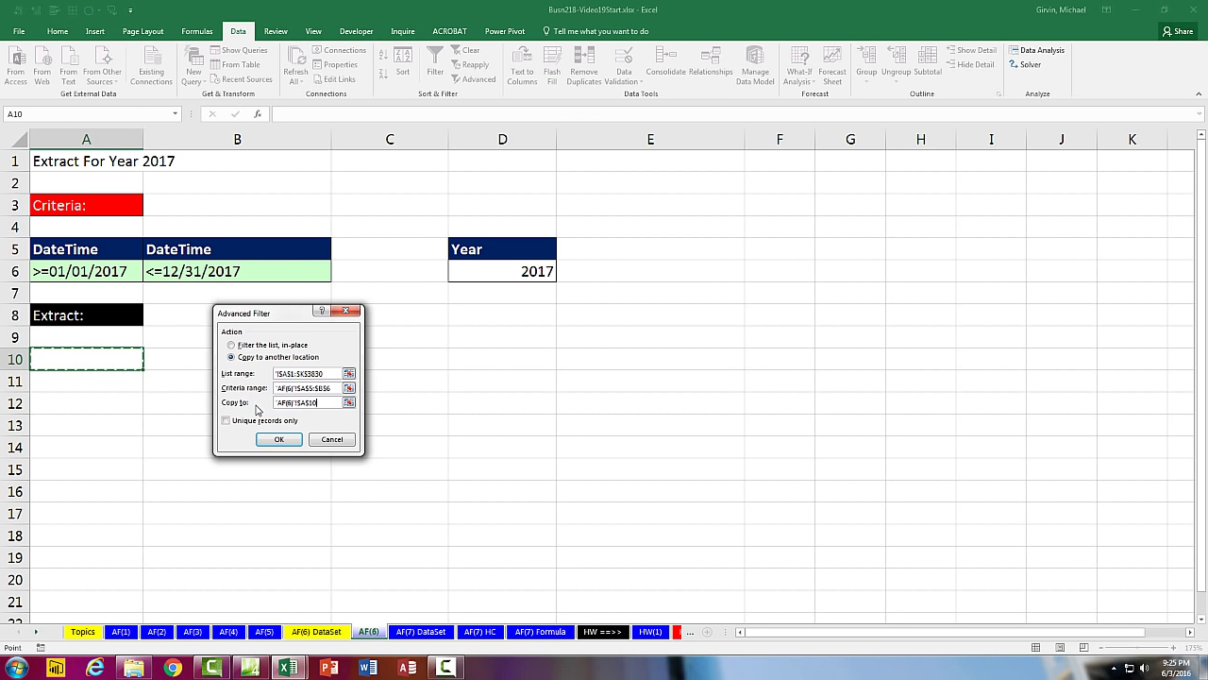
{"action": "left_click", "coordinate": [276, 441]}
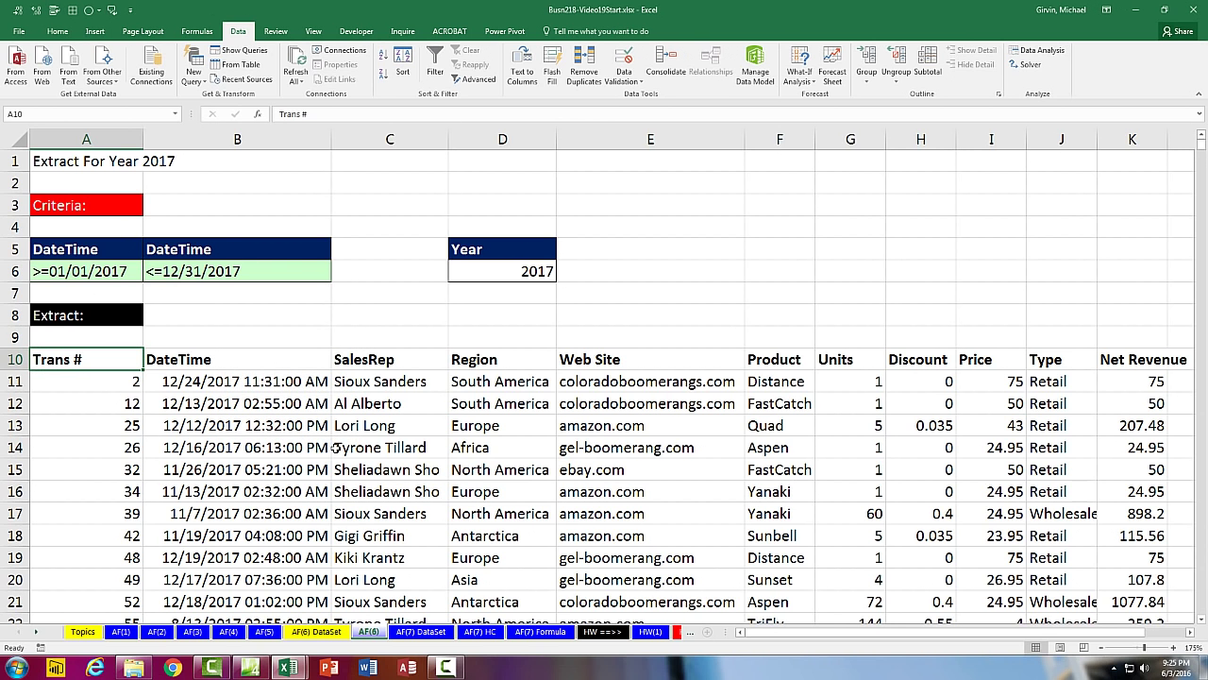
Check the dates in the extracted DateTime column from the first to the last record
{"action": "scroll", "coordinate": [335, 448], "scroll_direction": "down", "scroll_amount": 2}
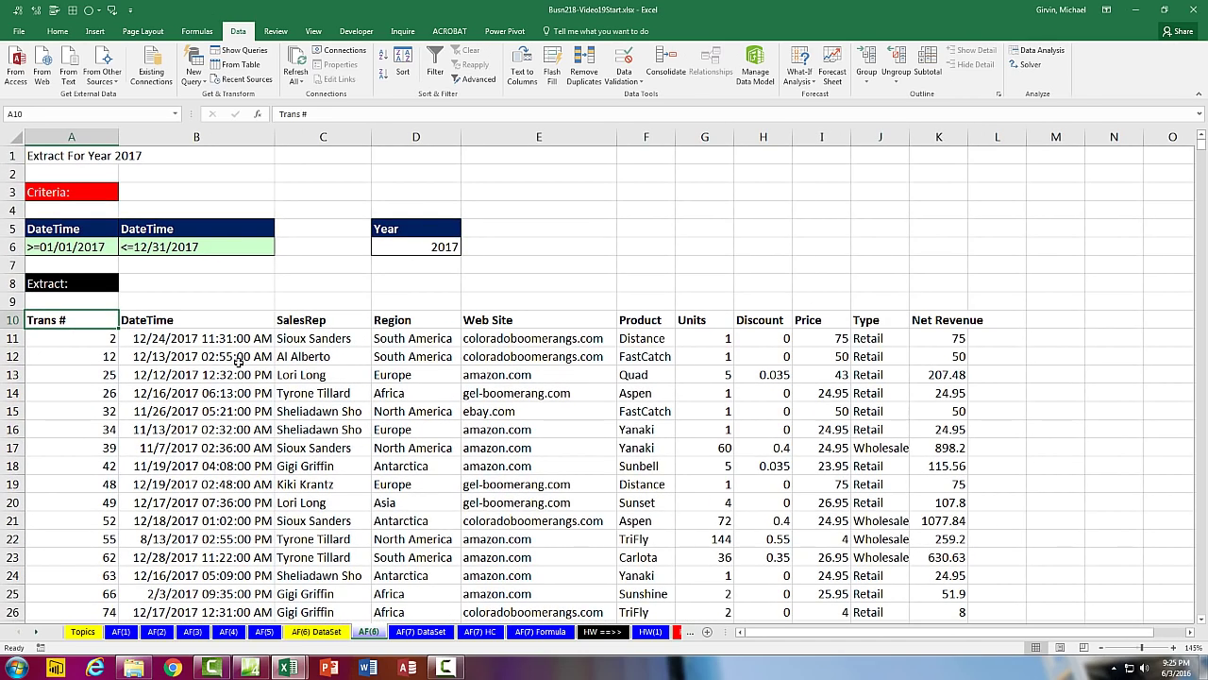
{"action": "left_click", "coordinate": [207, 431]}
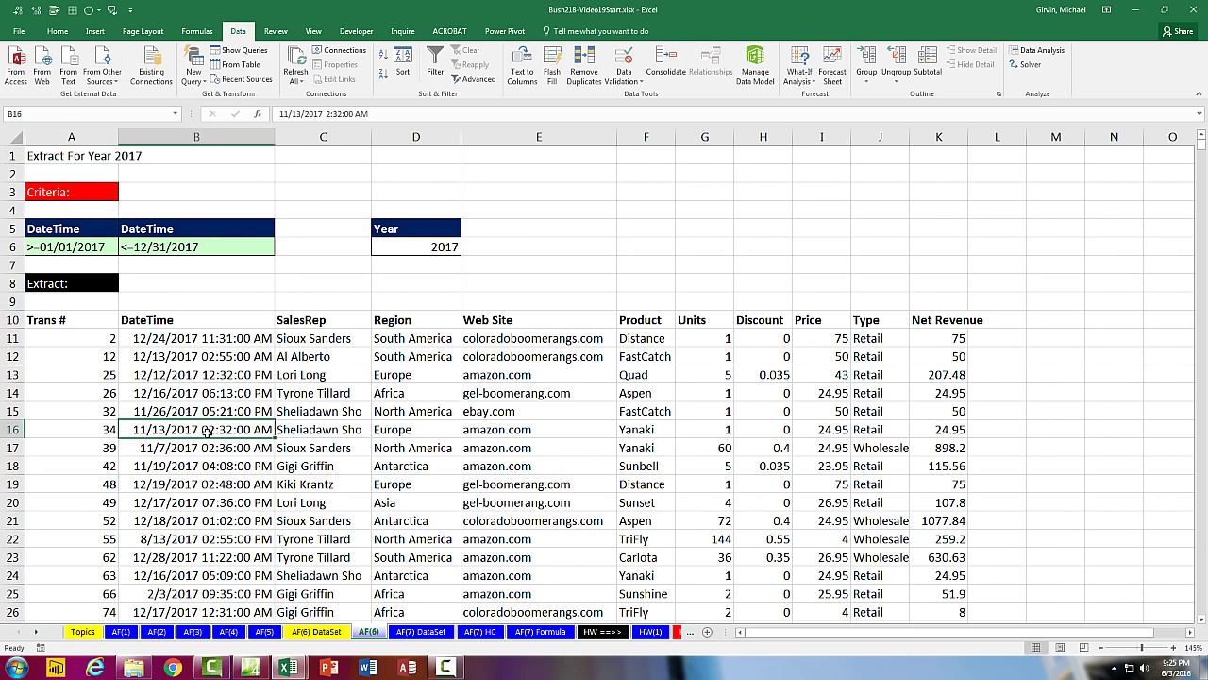
{"action": "key", "text": "ctrl+Down"}
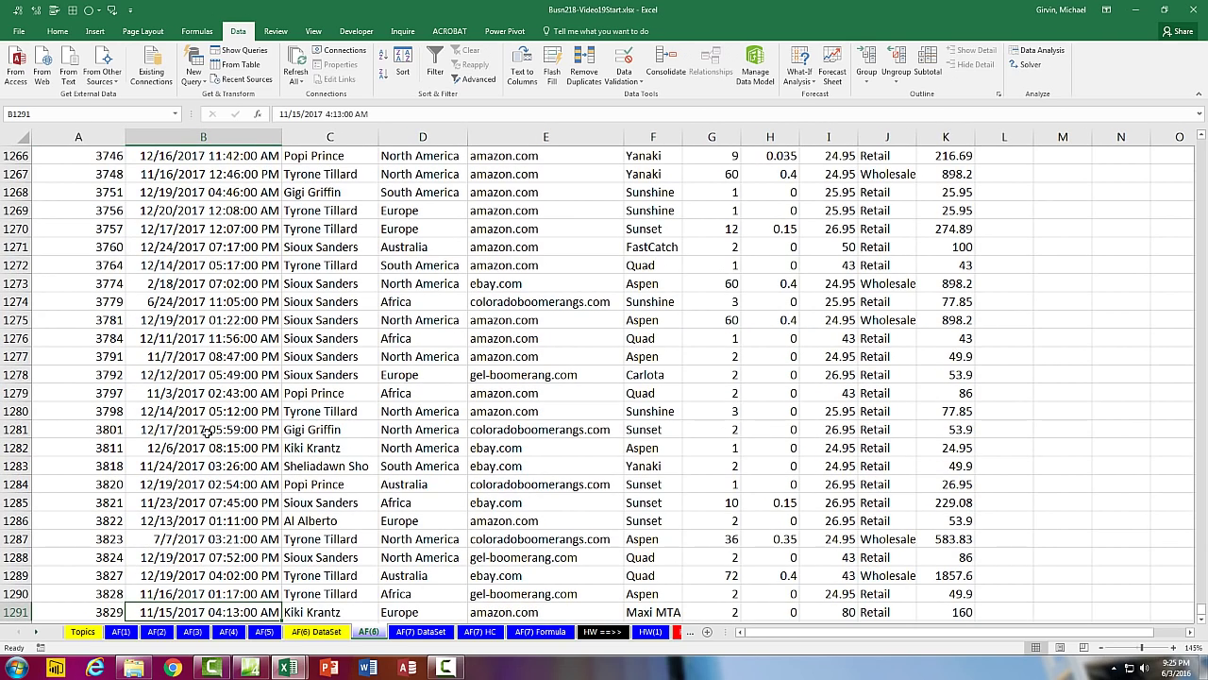
{"action": "scroll", "coordinate": [244, 466], "scroll_direction": "down", "scroll_amount": 3}
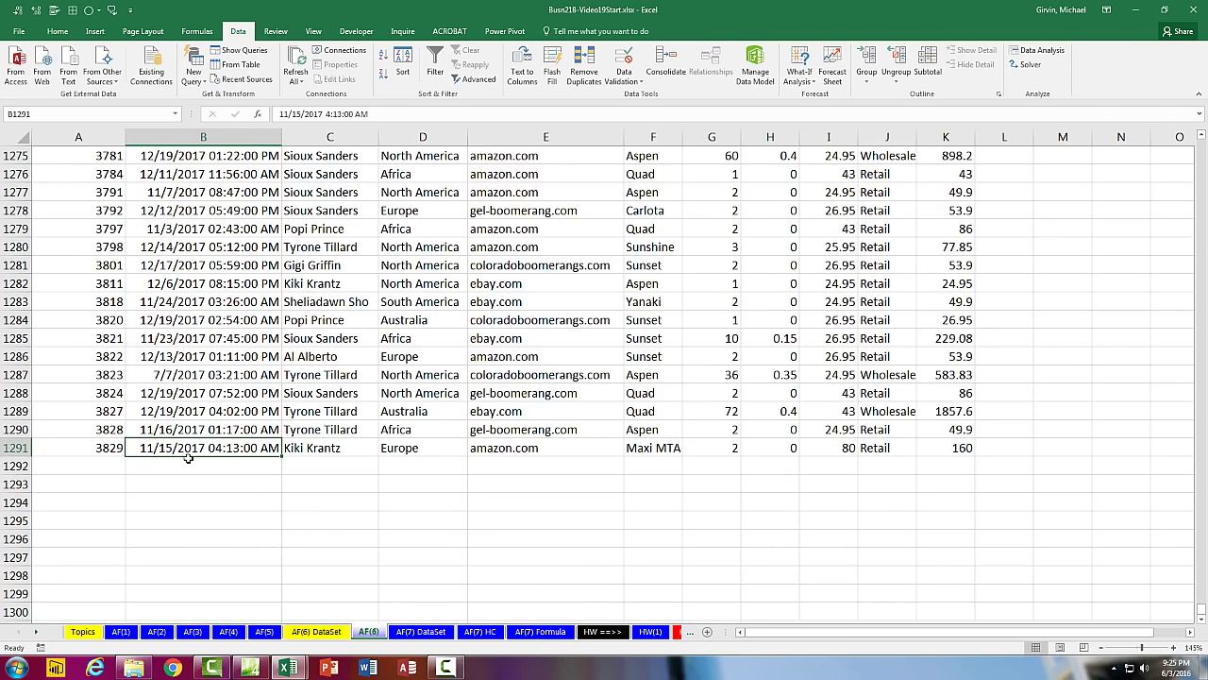
{"action": "key", "text": "ctrl+Up"}
{"action": "scroll", "coordinate": [328, 288], "scroll_direction": "up", "scroll_amount": 3}
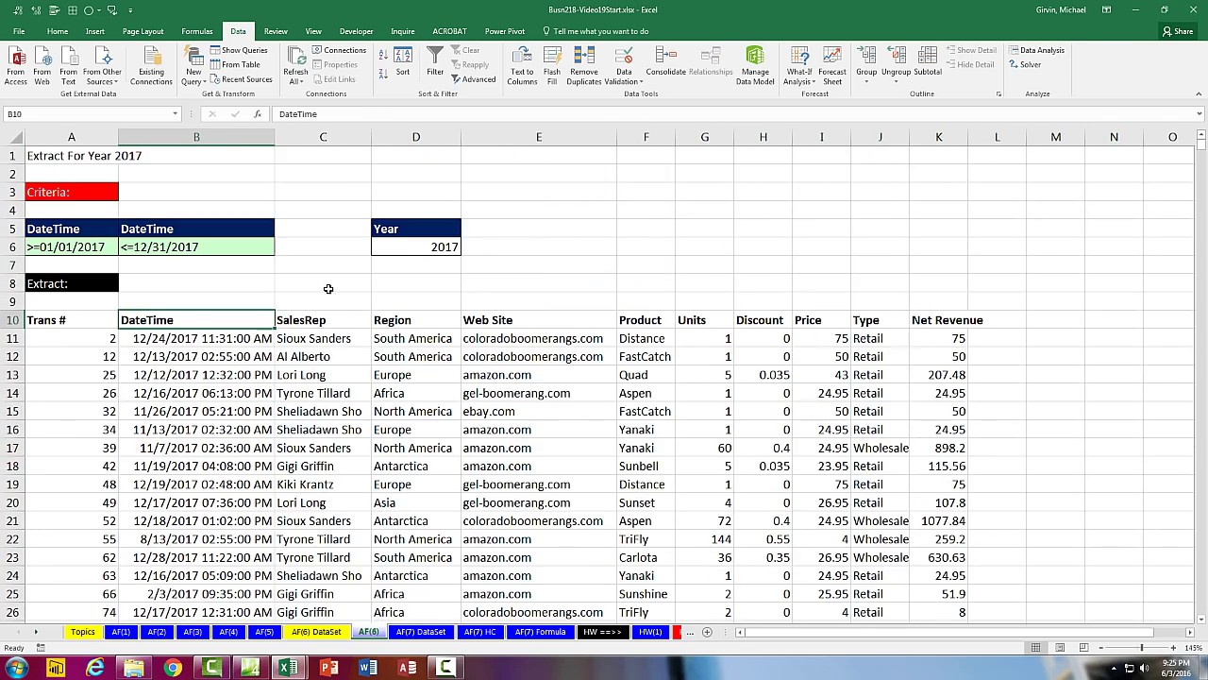
Change the Year in D6 to 2016
{"action": "left_click", "coordinate": [409, 247]}
{"action": "type", "text": "2016"}
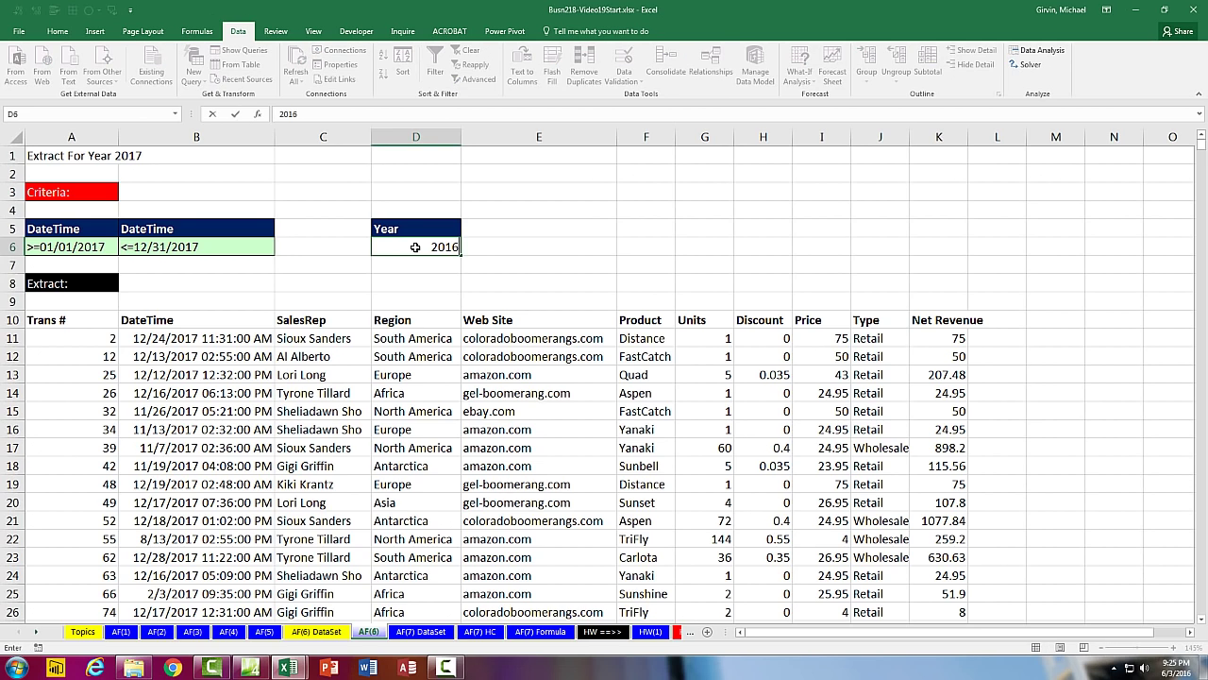
{"action": "key", "text": "Return"}
Start an Advanced Filter from empty cell F6 with A1:K3830 on the AF(6) DataSet sheet as the list range
{"action": "left_click", "coordinate": [656, 247]}
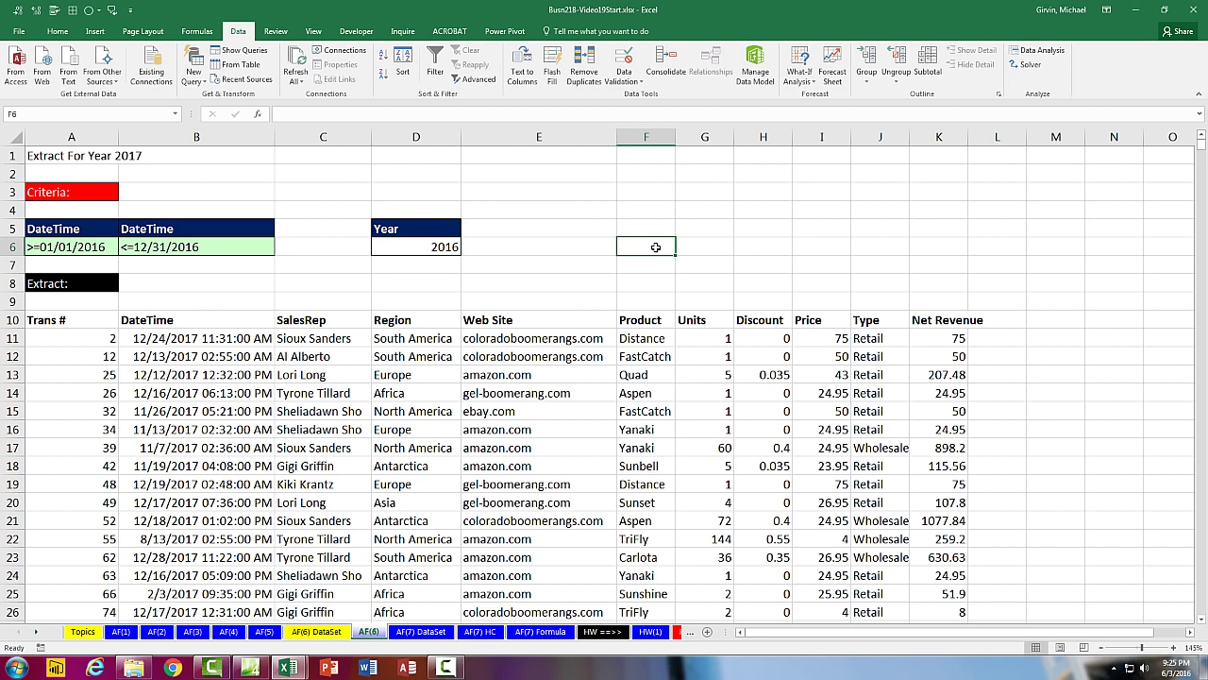
{"action": "key", "text": "alt"}
{"action": "key", "text": "a"}
{"action": "key", "text": "q"}
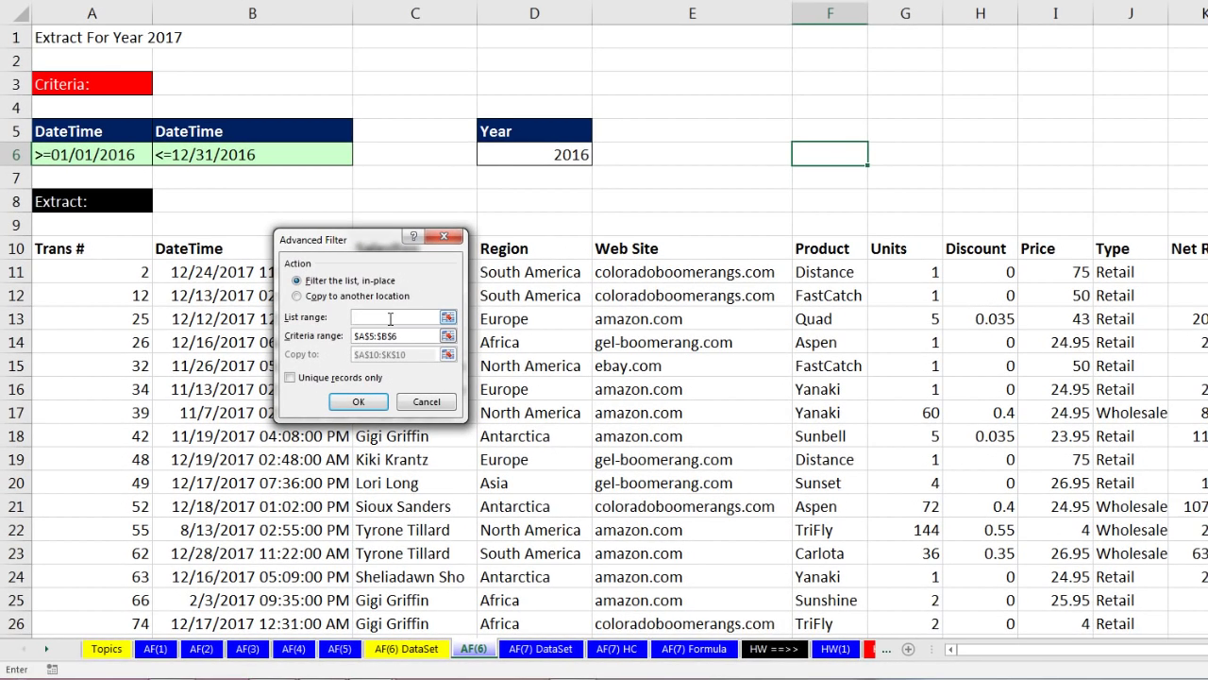
{"action": "left_click", "coordinate": [408, 650]}
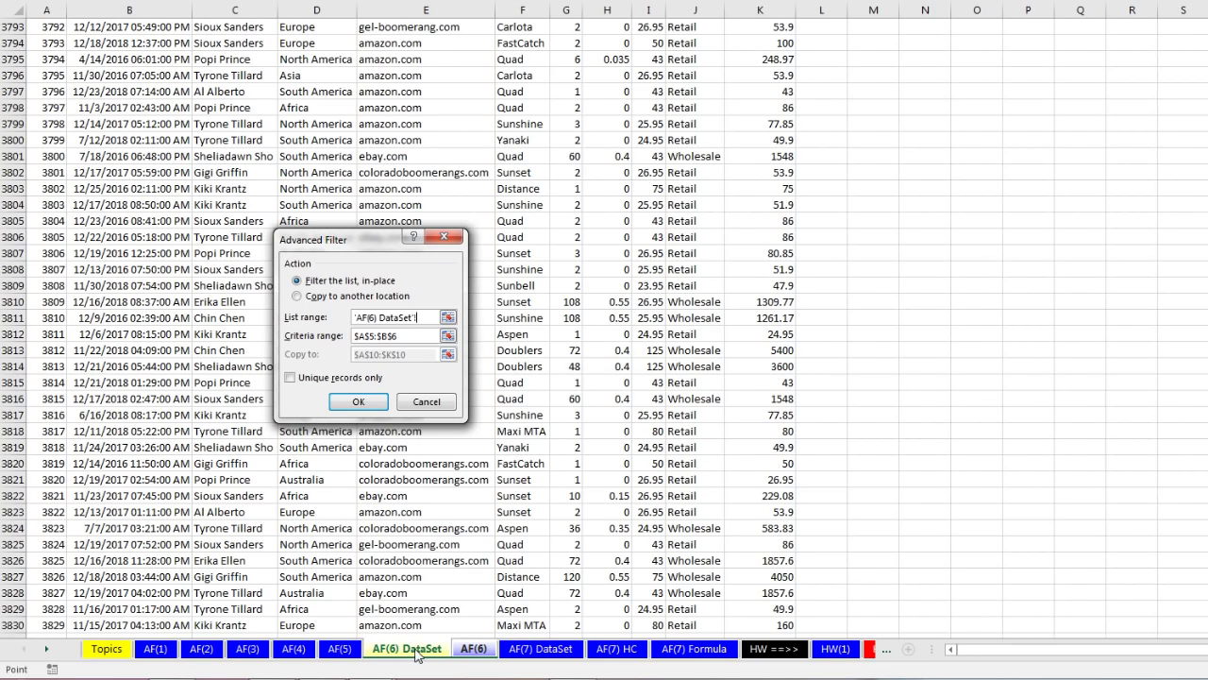
{"action": "key", "text": "ctrl+Home"}
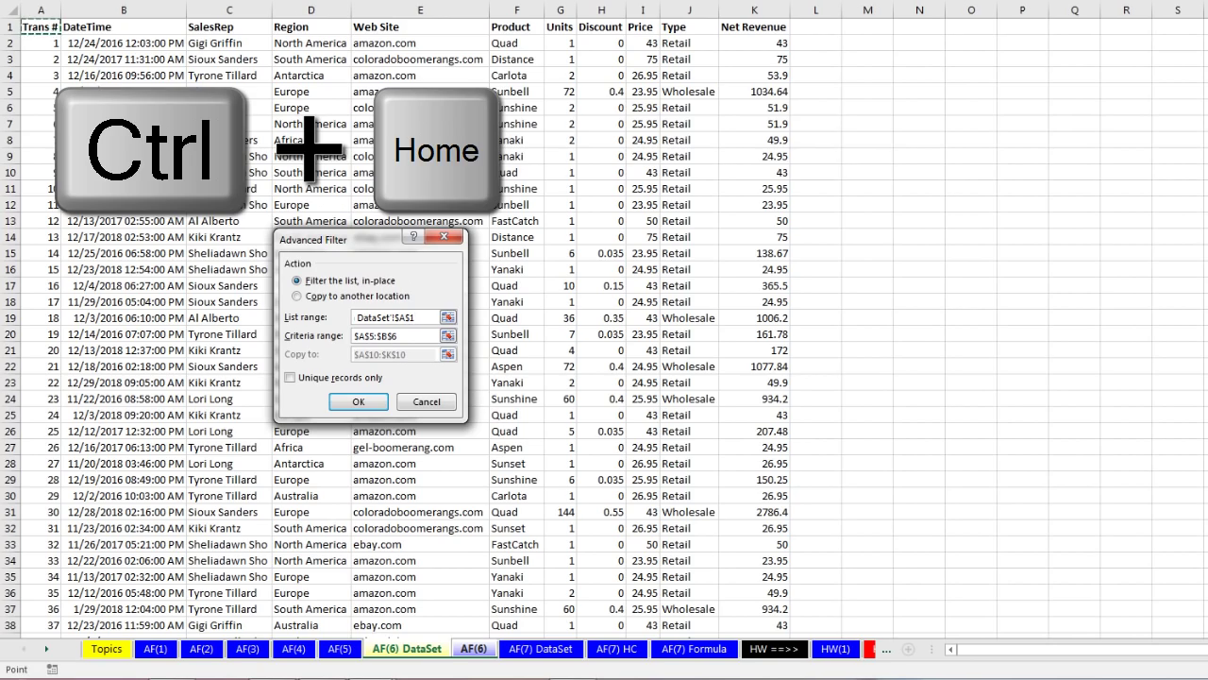
{"action": "key", "text": "ctrl+shift+Right"}
{"action": "key", "text": "ctrl+shift+Down"}
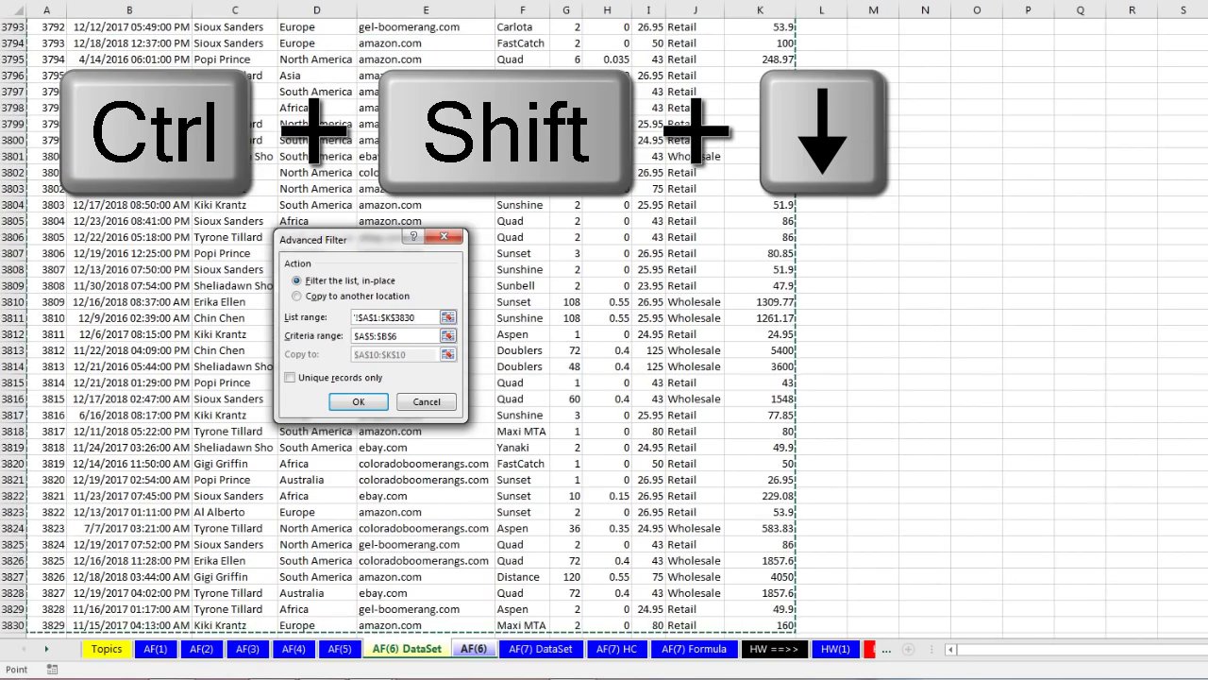
Run the filter as a copy to another location, keeping criteria range A5:B6 and copy-to range A10:K10
{"action": "key", "text": "Tab"}
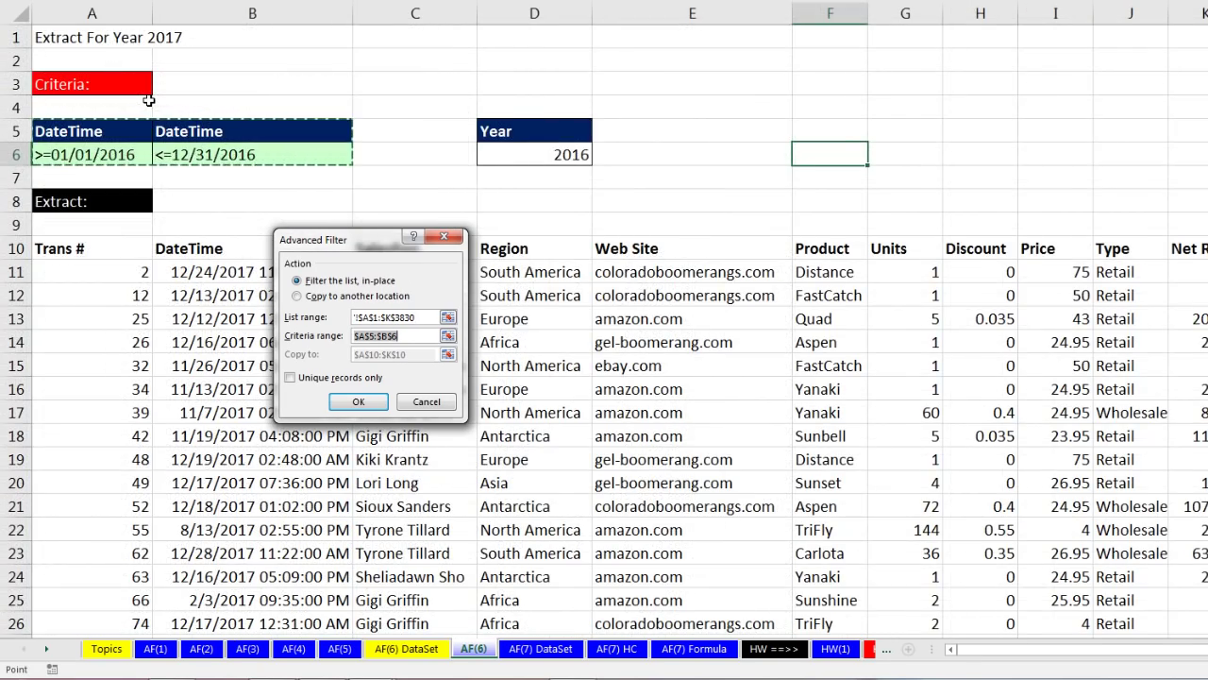
{"action": "left_click", "coordinate": [297, 295]}
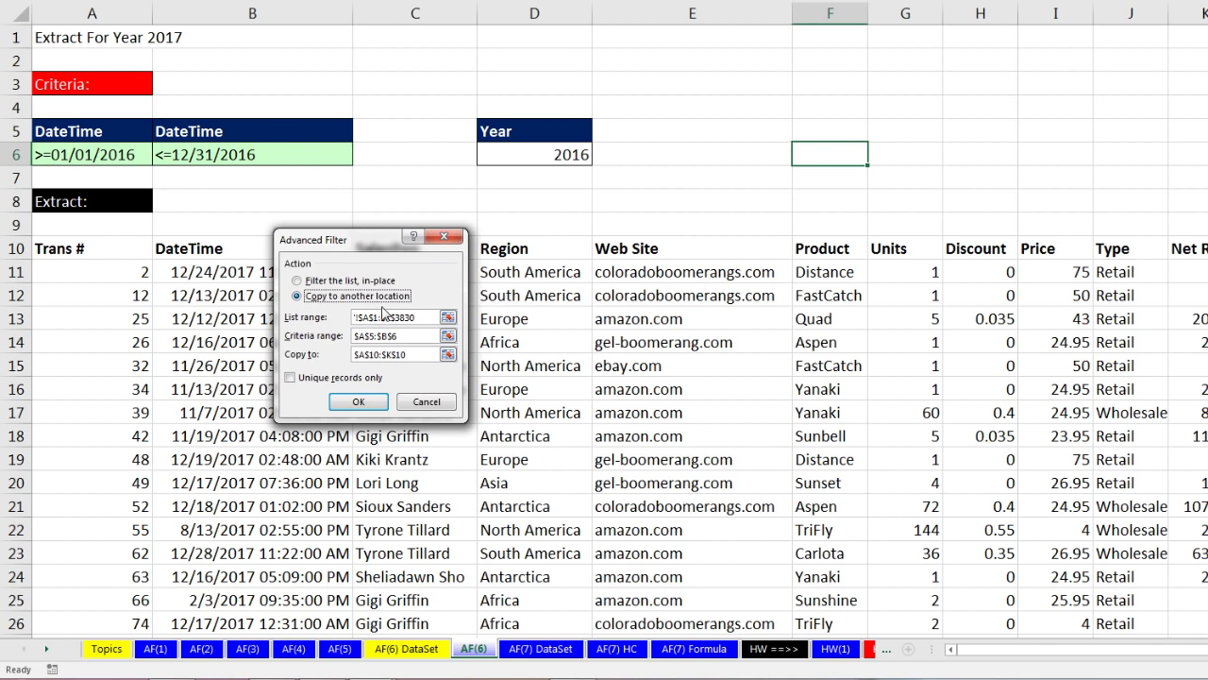
{"action": "left_click", "coordinate": [357, 402]}
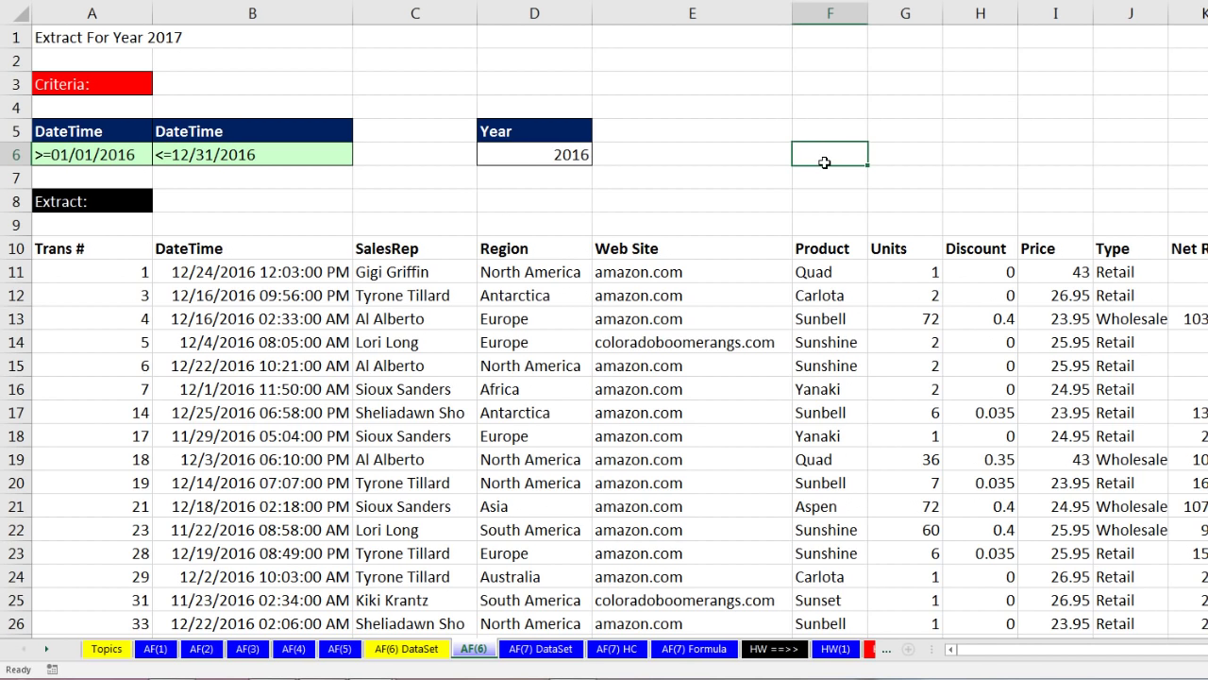
{"action": "key", "text": "alt+a"}
{"action": "key", "text": "q"}
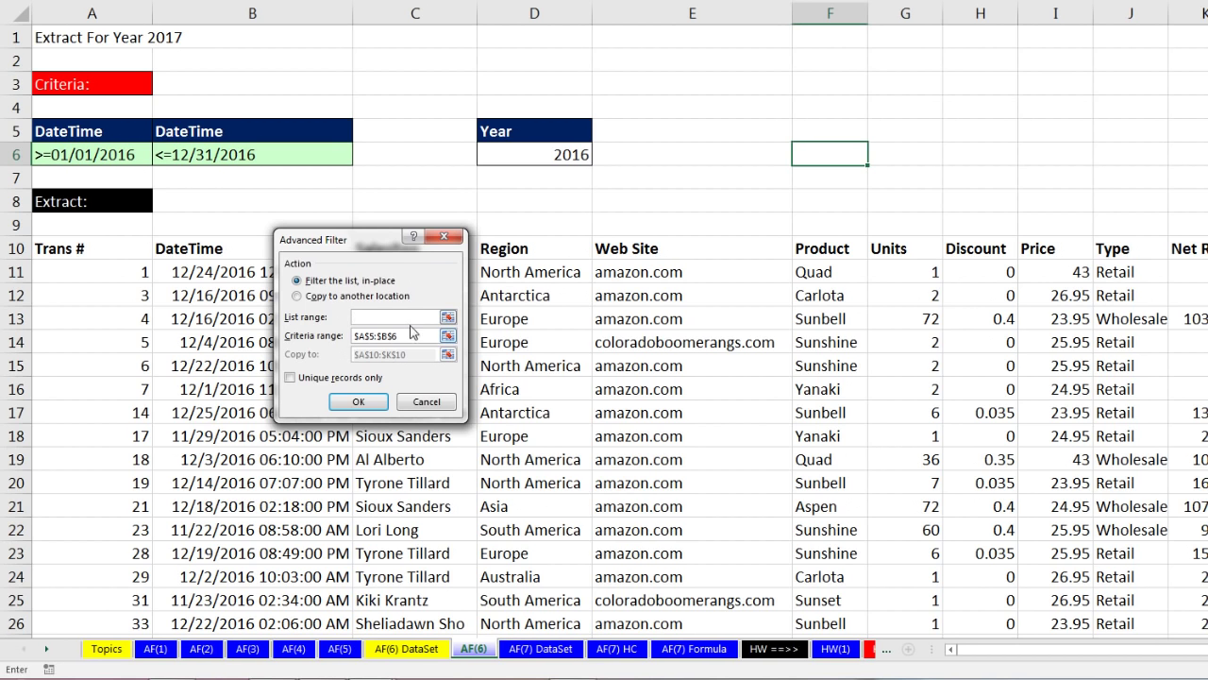
{"action": "key", "text": "Escape"}
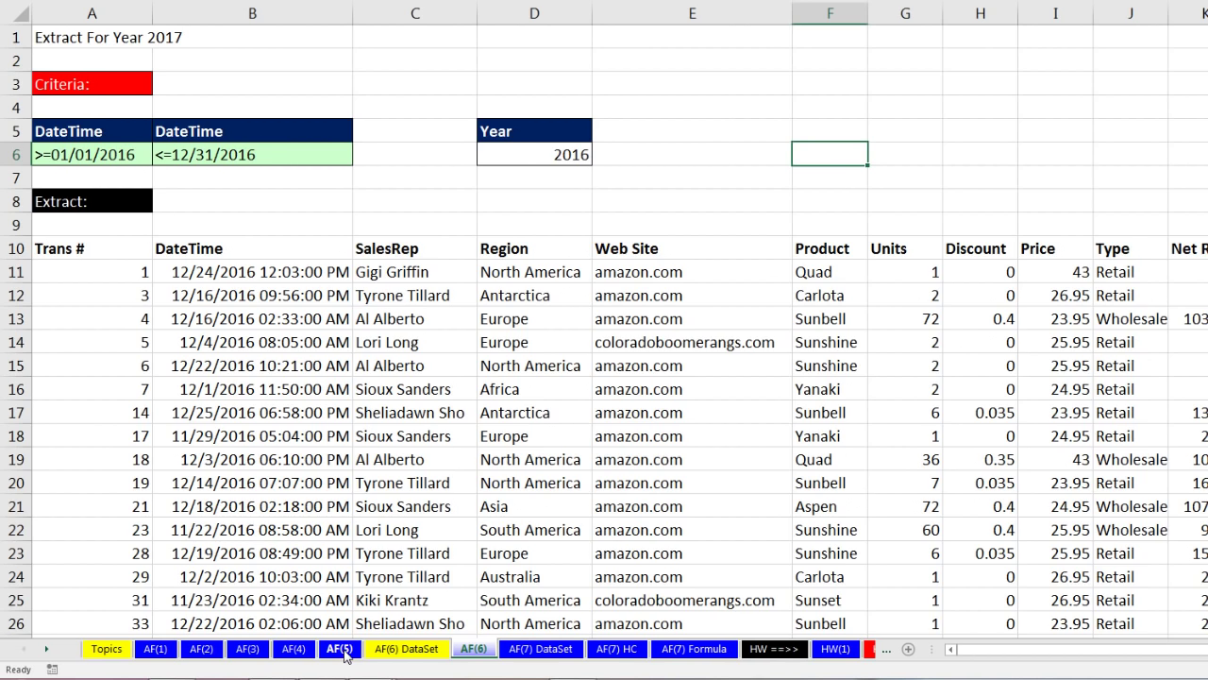
Go to the AF(5) sheet and select the first Customer cell, D5
{"action": "left_click", "coordinate": [342, 650]}
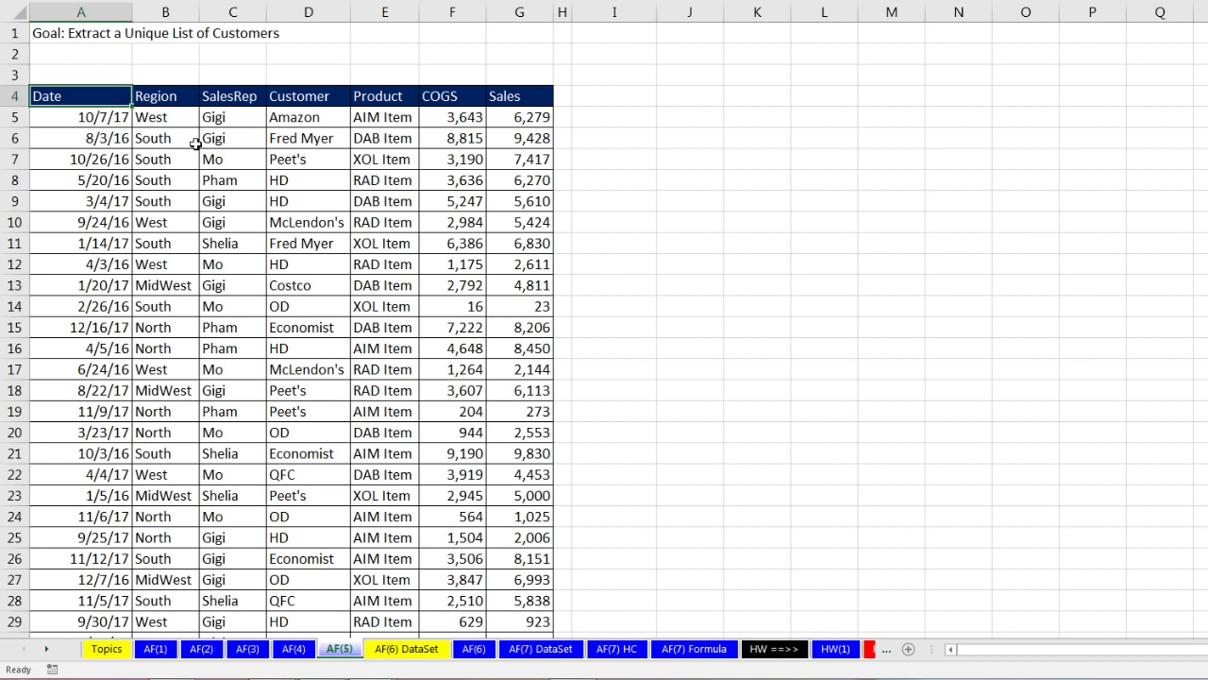
{"action": "left_click_drag", "start_coordinate": [288, 97], "coordinate": [307, 370]}
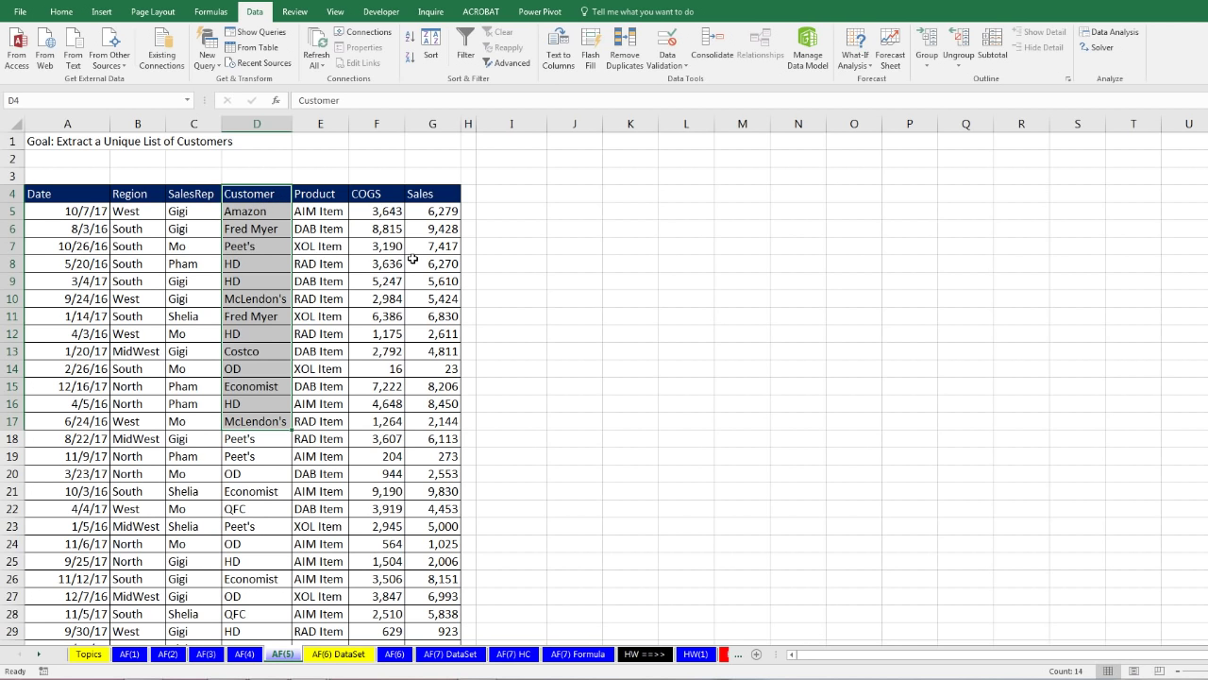
{"action": "left_click", "coordinate": [256, 213]}
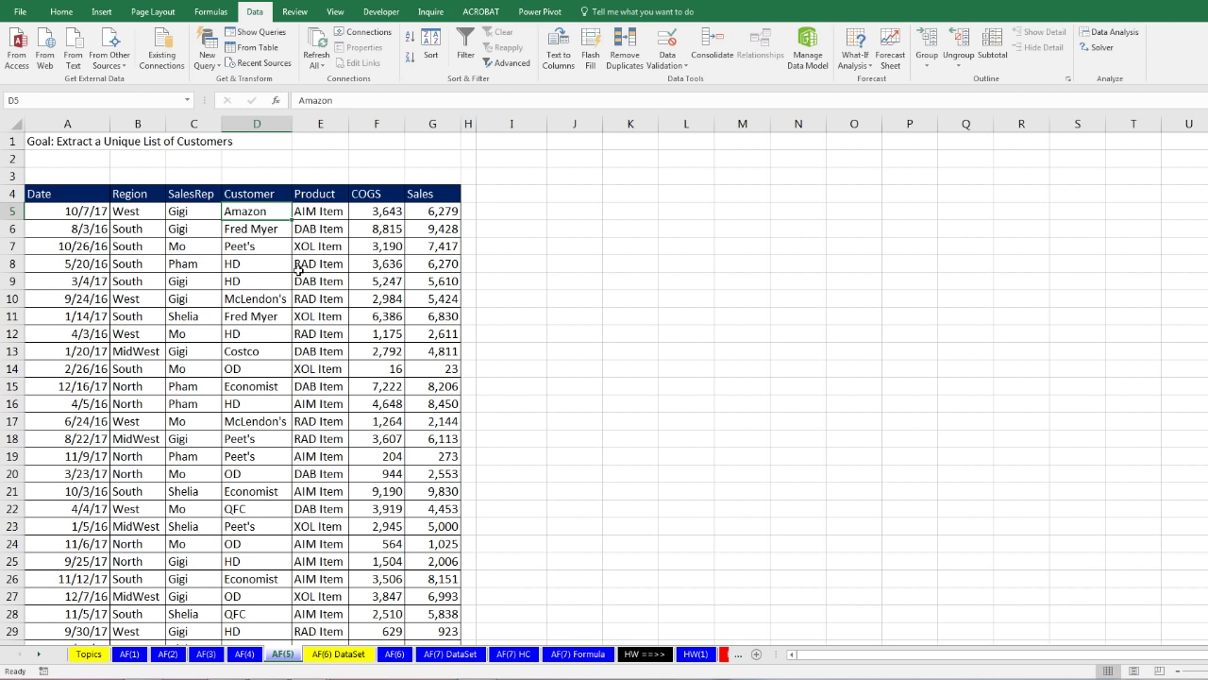
Start an Advanced Filter using only the Customer column, D4:D2003, as the list range
{"action": "key", "text": "alt+a"}
{"action": "key", "text": "q"}
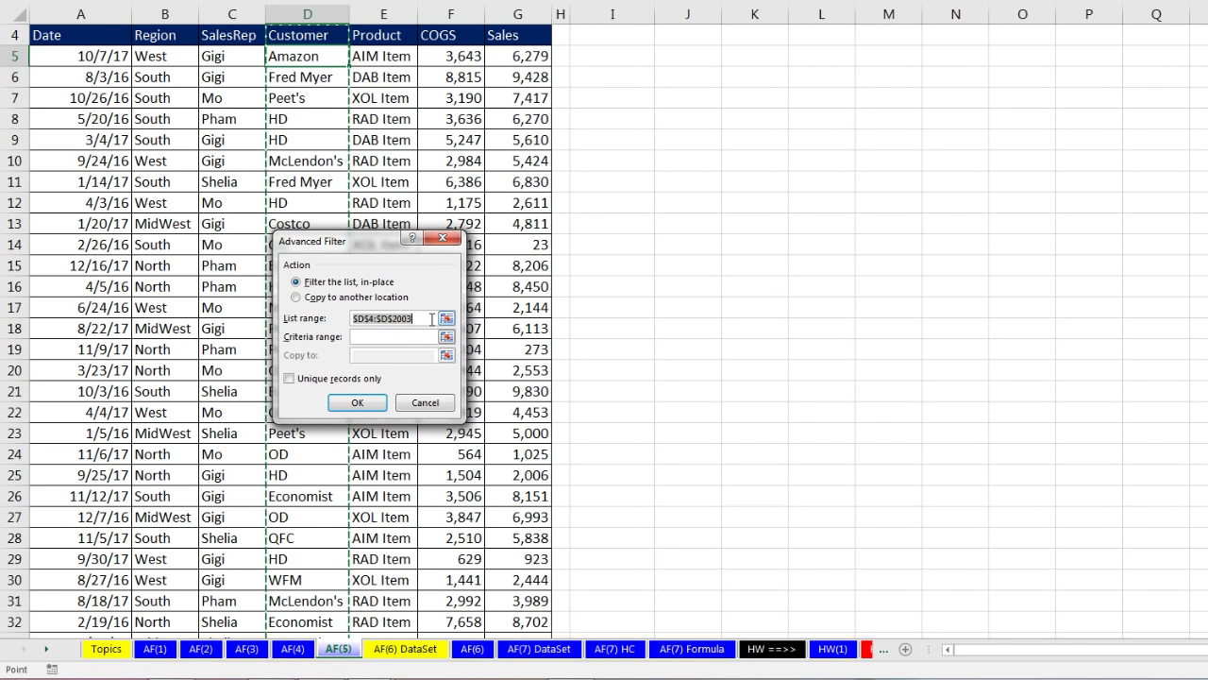
{"action": "left_click_drag", "start_coordinate": [127, 34], "coordinate": [529, 555]}
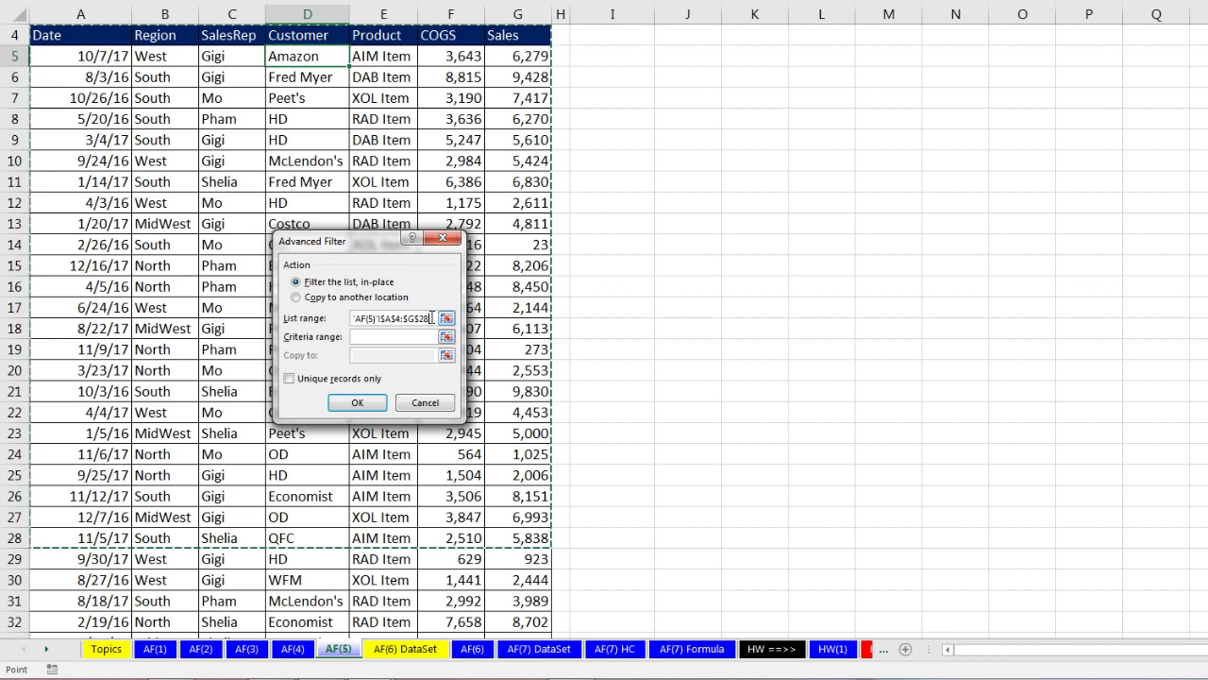
{"action": "left_click_drag", "start_coordinate": [431, 318], "coordinate": [353, 320]}
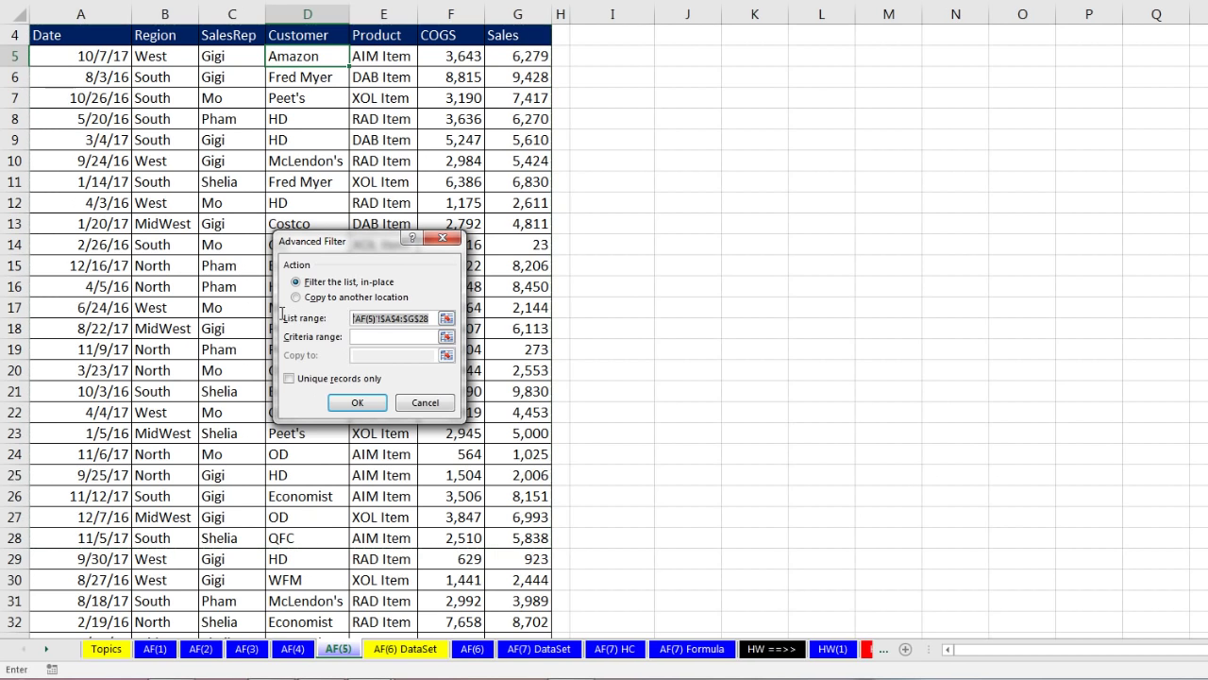
{"action": "left_click", "coordinate": [313, 35]}
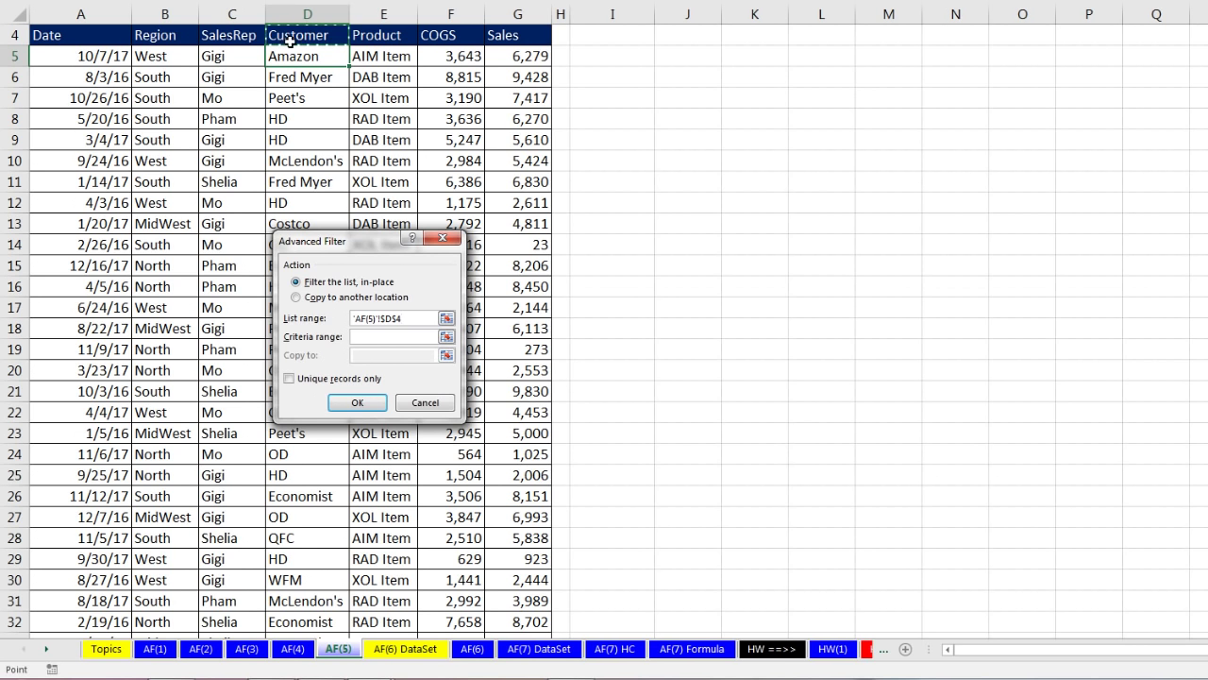
{"action": "key", "text": "ctrl+shift+Down"}
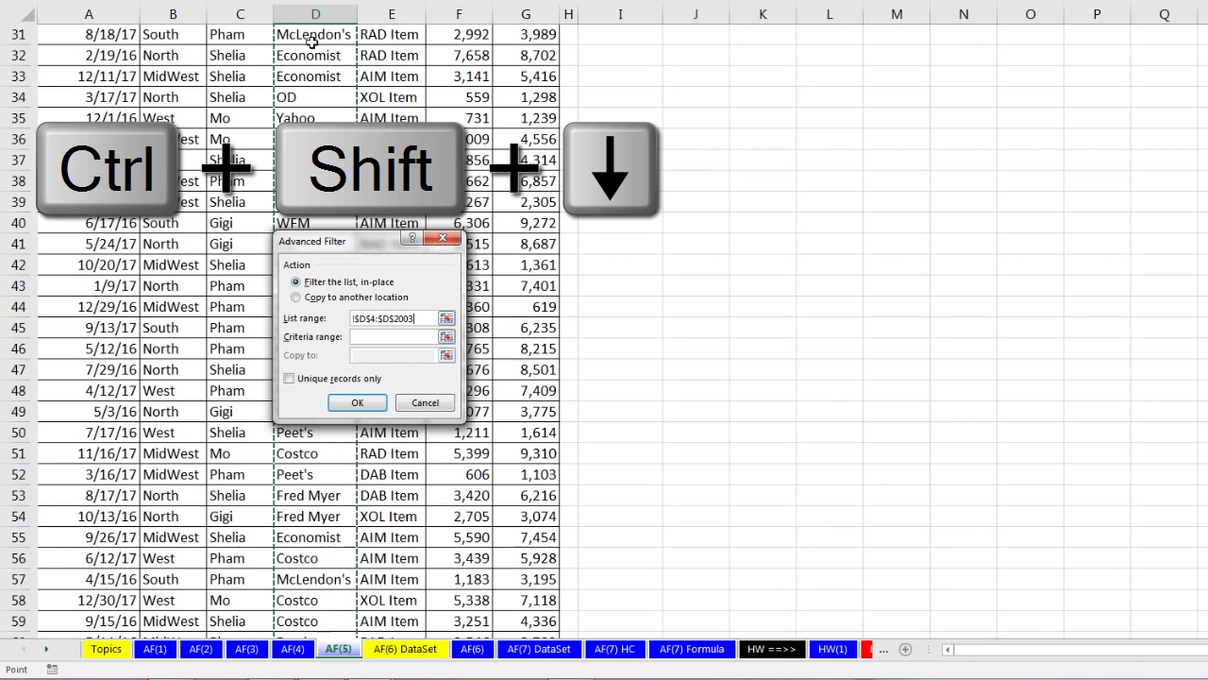
{"action": "key", "text": "Tab"}
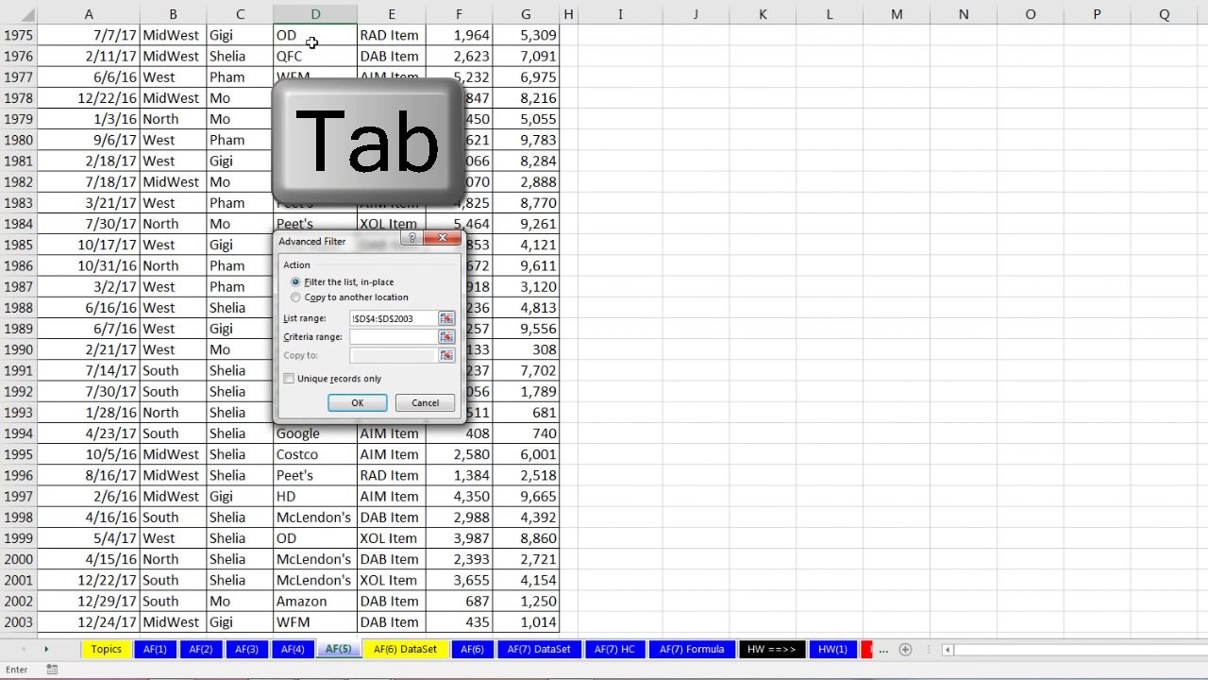
Extract unique records only to I4 by copying to another location, leaving the criteria range empty
{"action": "left_click", "coordinate": [315, 298]}
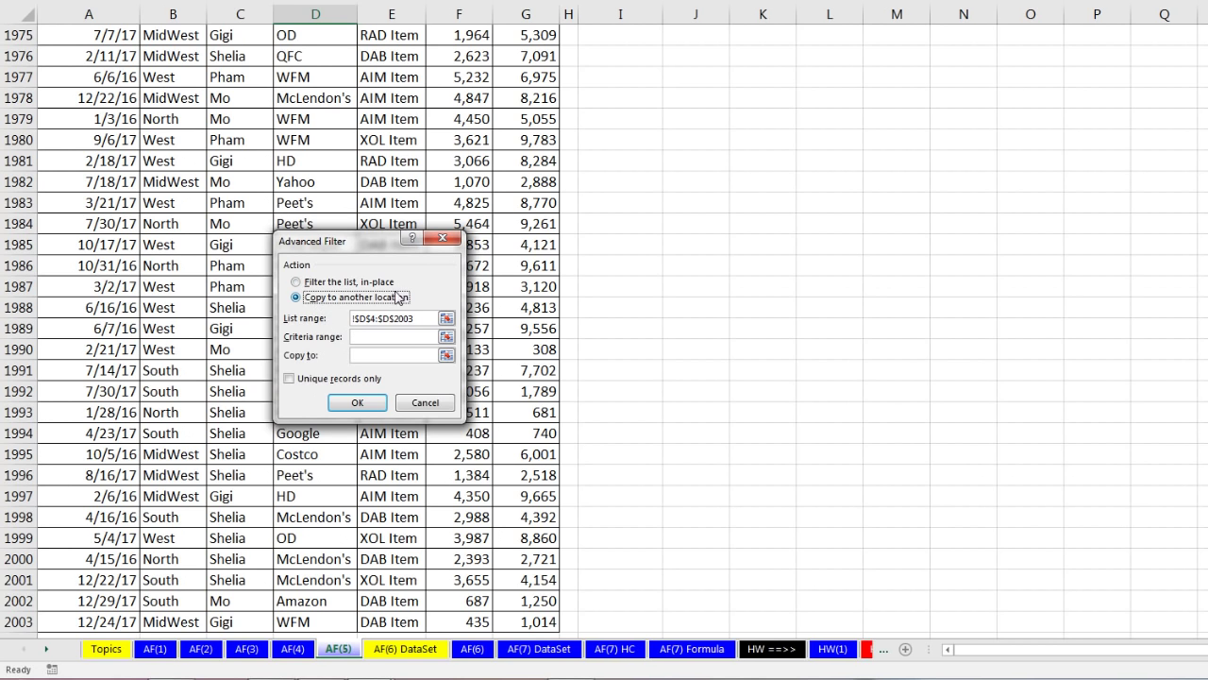
{"action": "left_click", "coordinate": [376, 338]}
{"action": "scroll", "coordinate": [406, 341], "scroll_direction": "up", "scroll_amount": 11}
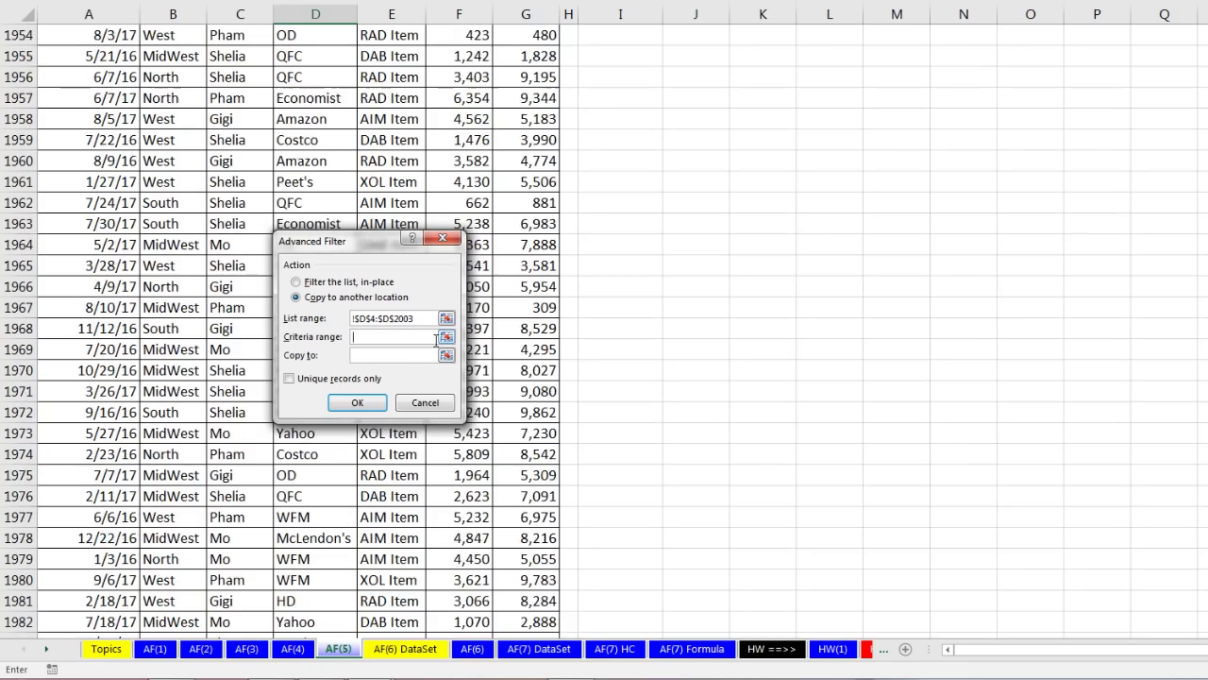
{"action": "scroll", "coordinate": [412, 377], "scroll_direction": "up", "scroll_amount": 20}
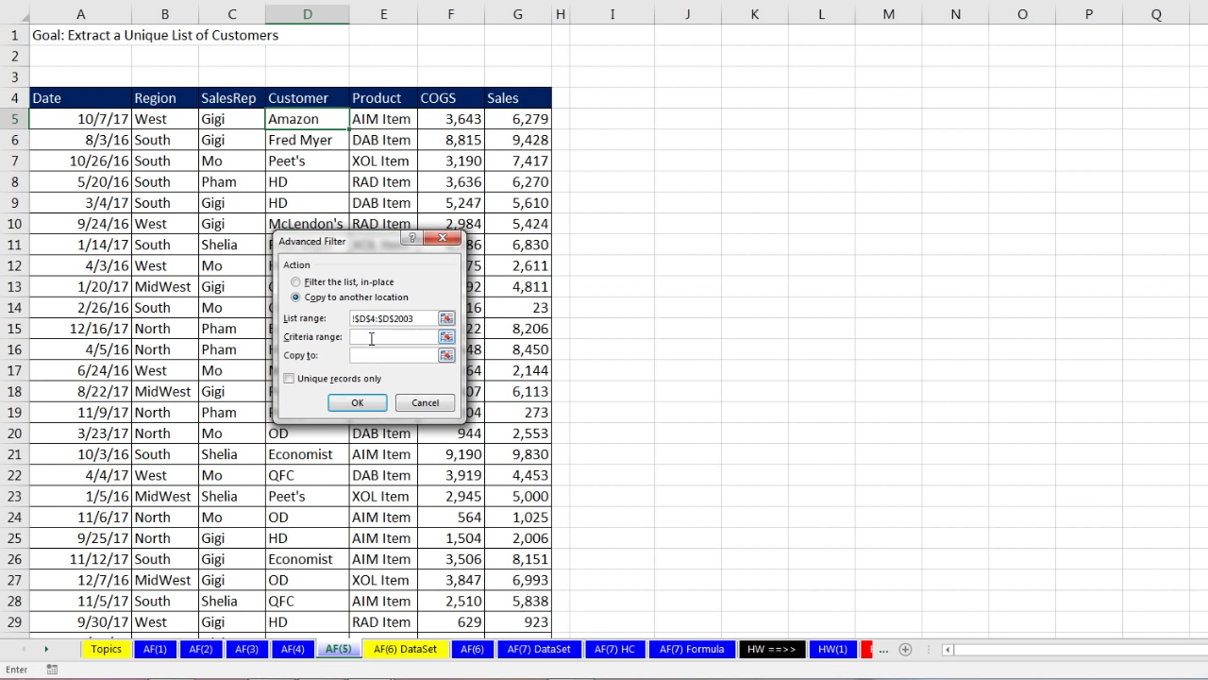
{"action": "left_click", "coordinate": [290, 379]}
{"action": "left_click", "coordinate": [384, 356]}
{"action": "left_click", "coordinate": [619, 100]}
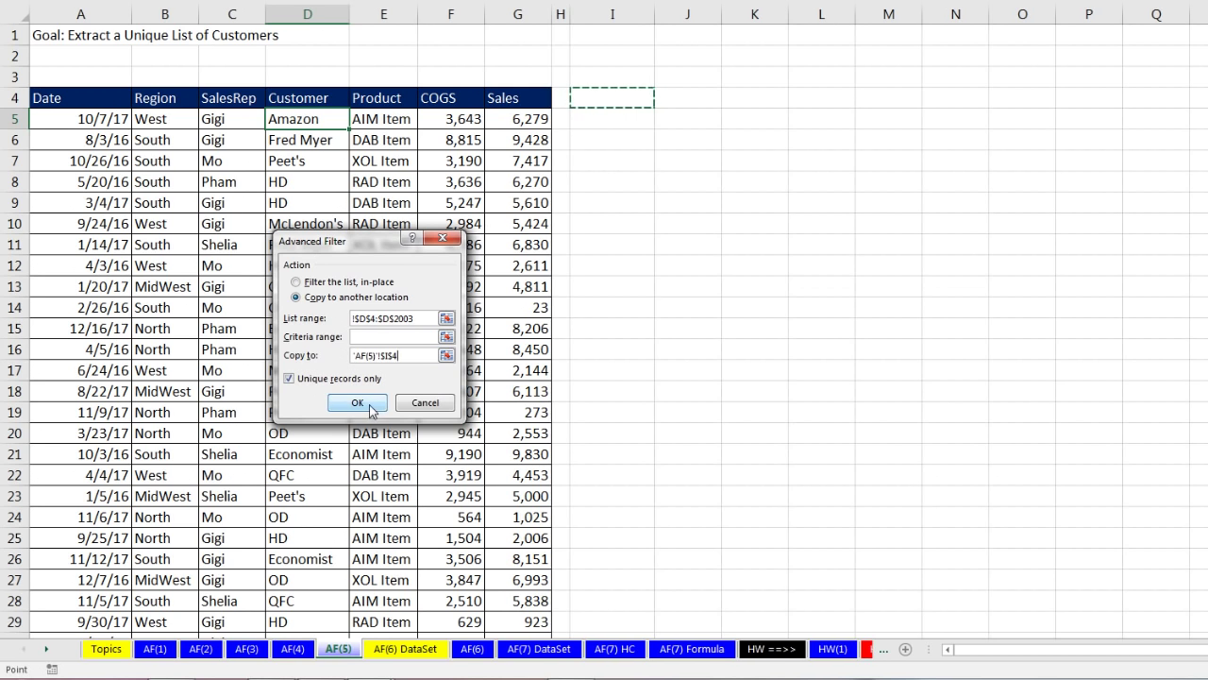
{"action": "left_click", "coordinate": [357, 403]}
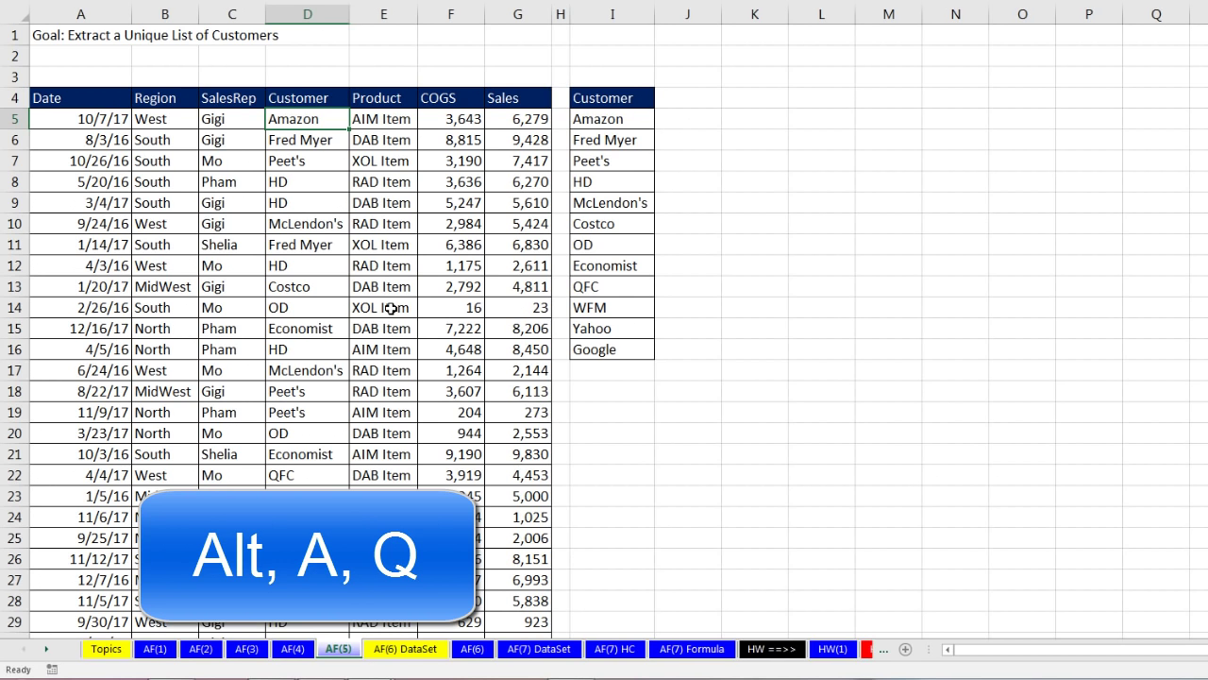
Start another Advanced Filter that copies to another location, with the SalesRep column C4:C2003 as the list range
{"action": "key", "text": "alt+a"}
{"action": "key", "text": "q"}
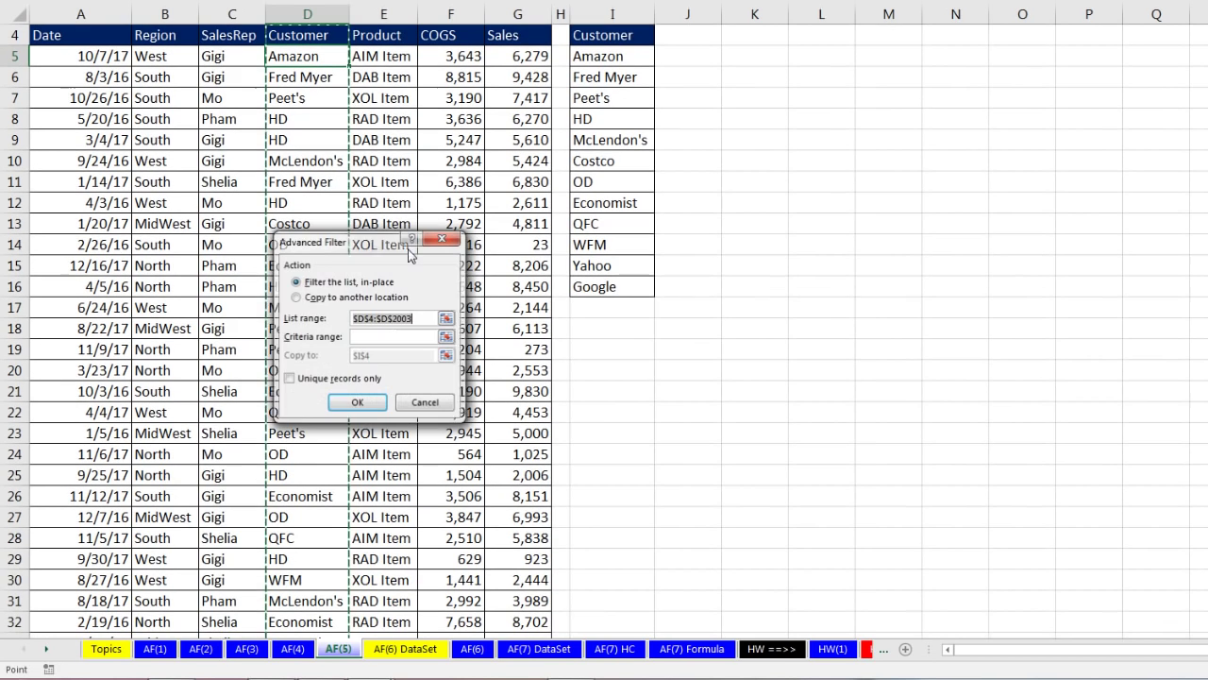
{"action": "left_click", "coordinate": [299, 296]}
{"action": "left_click_drag", "start_coordinate": [418, 319], "coordinate": [351, 319]}
{"action": "left_click", "coordinate": [218, 36]}
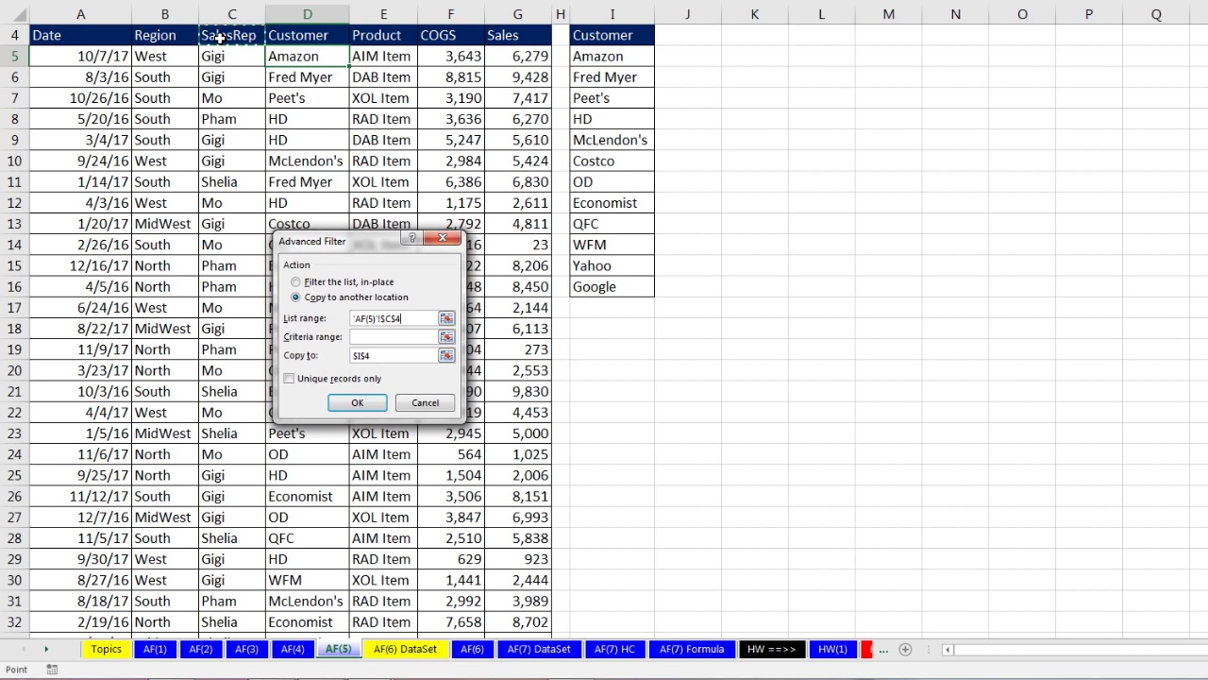
{"action": "key", "text": "ctrl+shift+Down"}
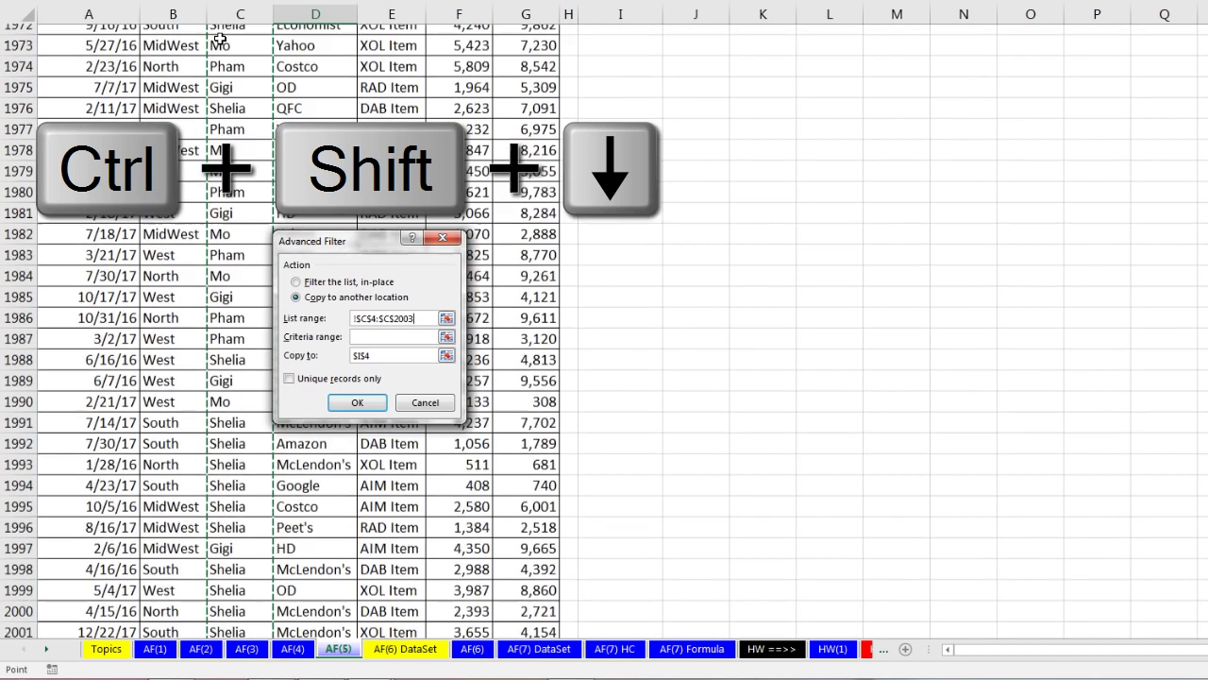
{"action": "key", "text": "Tab"}
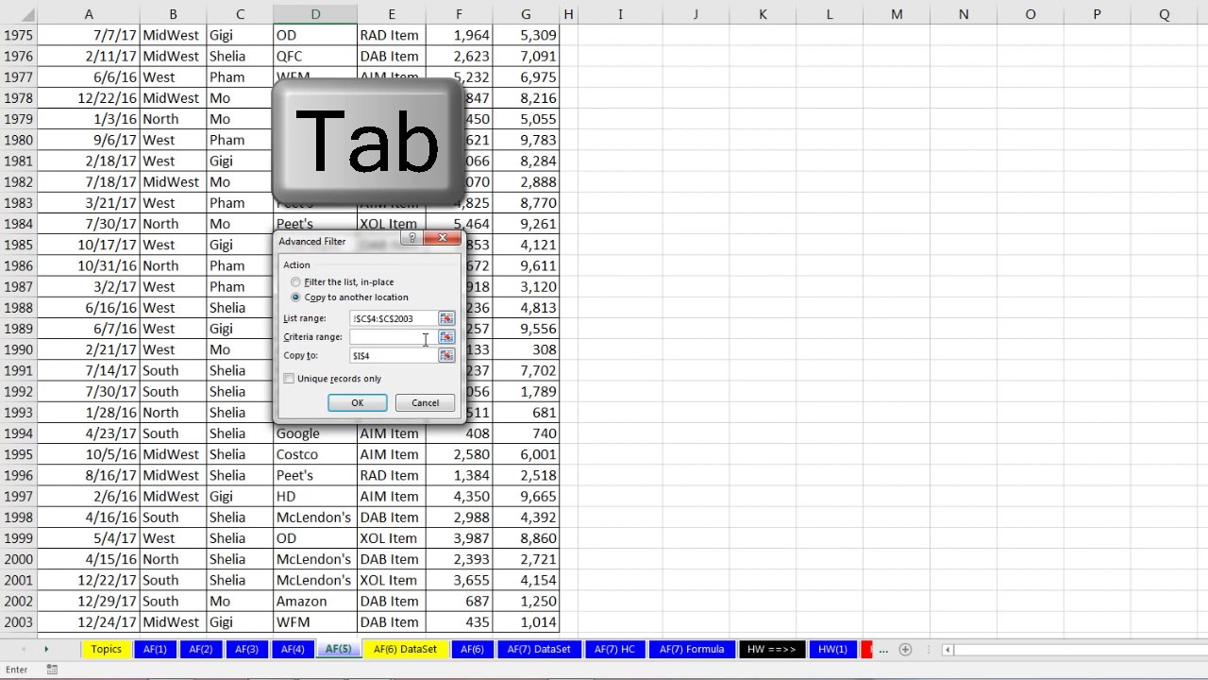
Set the copy-to cell to K4 and run the filter for unique records only
{"action": "left_click", "coordinate": [397, 355]}
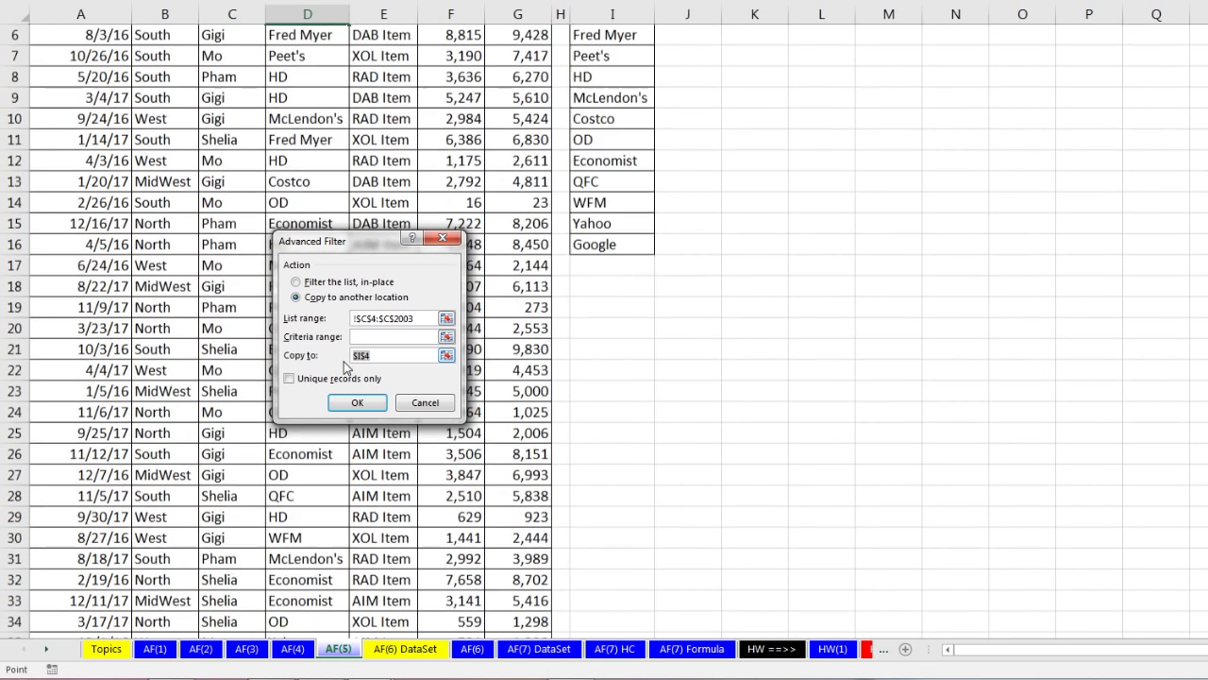
{"action": "left_click", "coordinate": [746, 35]}
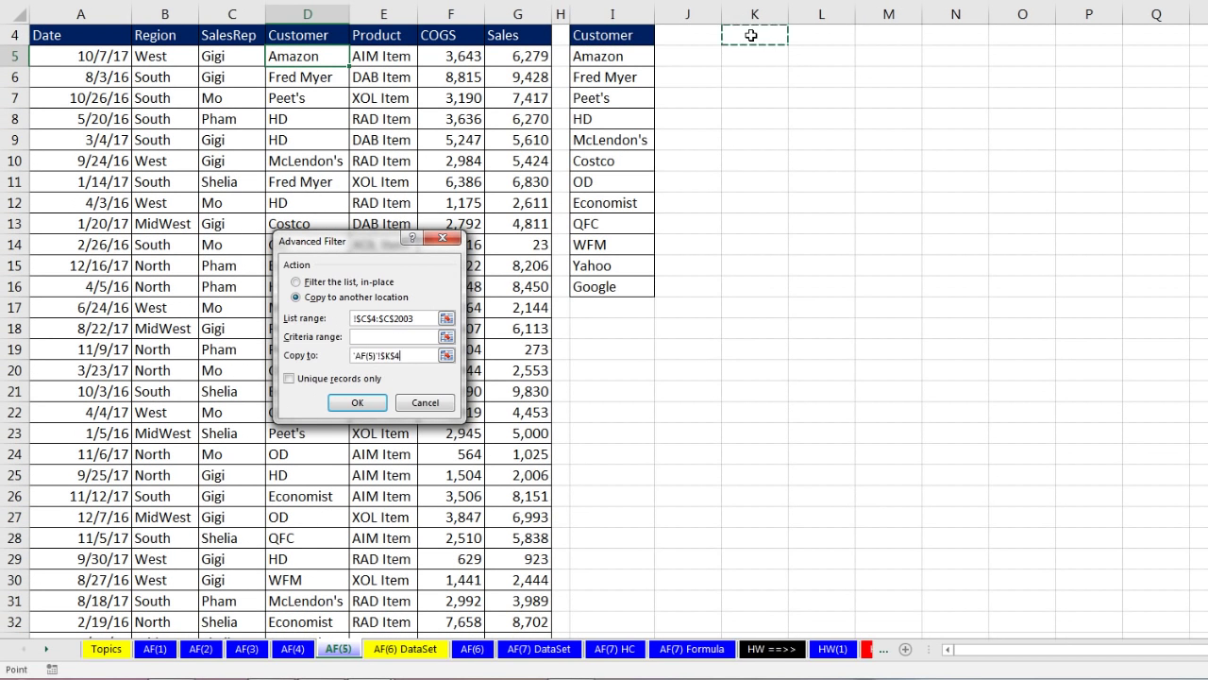
{"action": "left_click", "coordinate": [289, 380]}
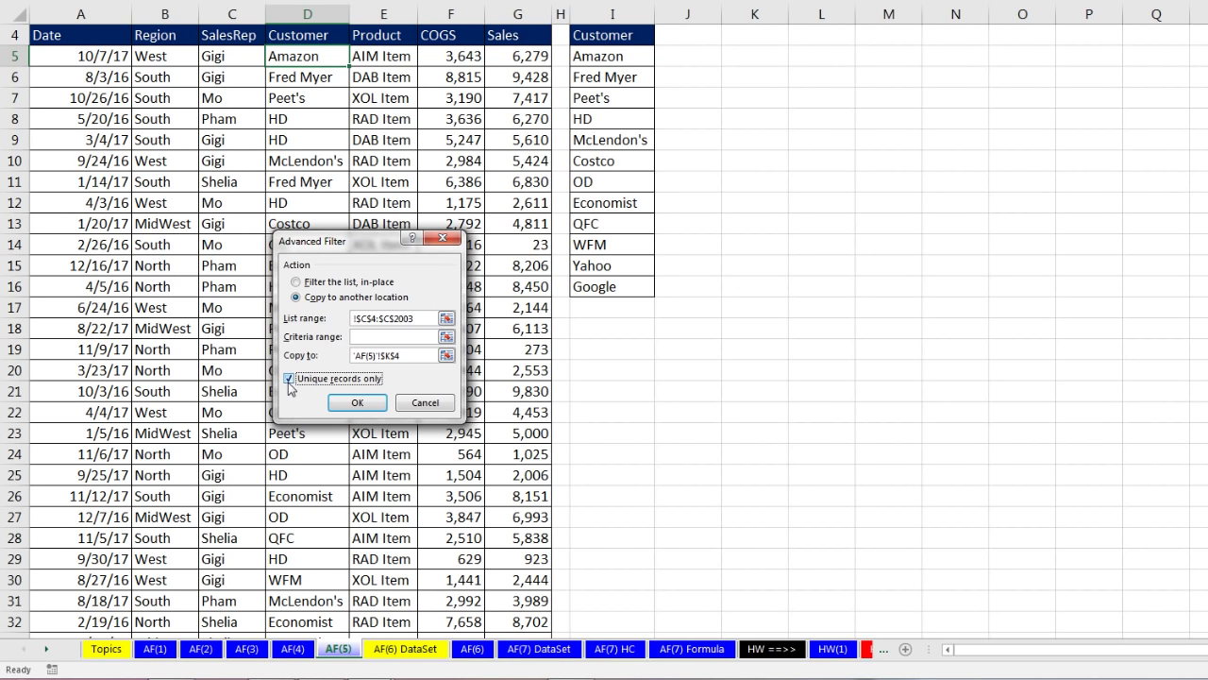
{"action": "left_click", "coordinate": [366, 406]}
{"action": "scroll", "coordinate": [688, 356], "scroll_direction": "up", "scroll_amount": 1}
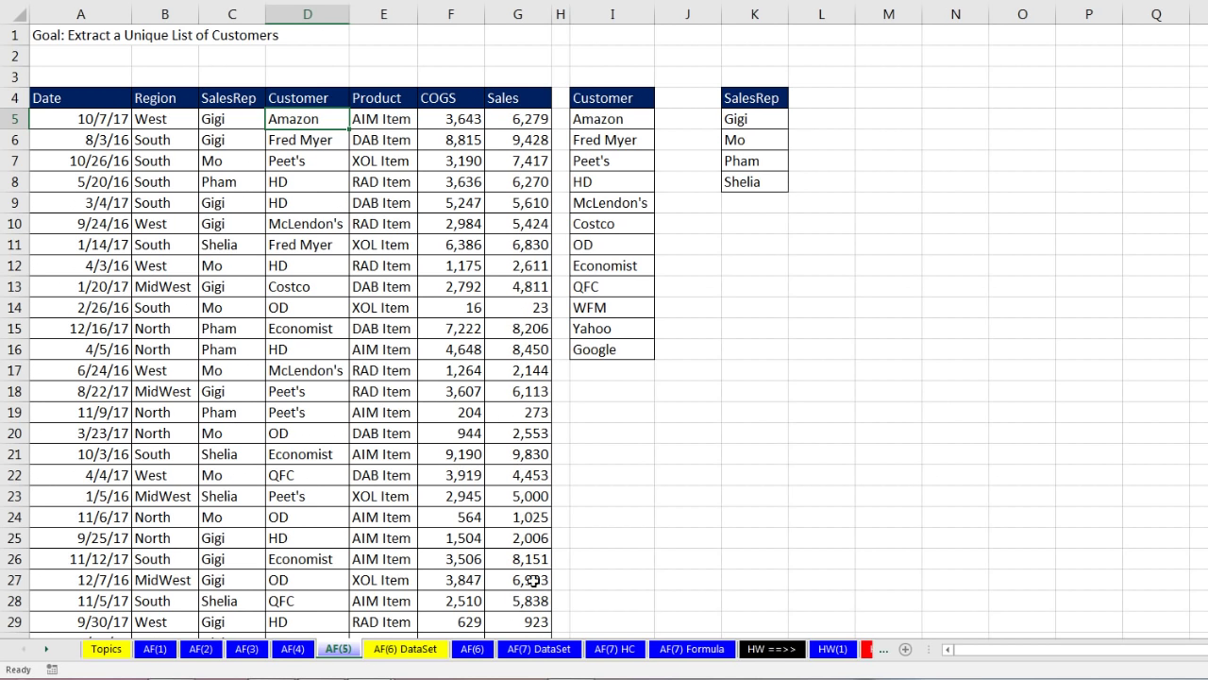
Switch to the GDP Final Reports.xlsx workbook
{"action": "mouse_move", "coordinate": [371, 676]}
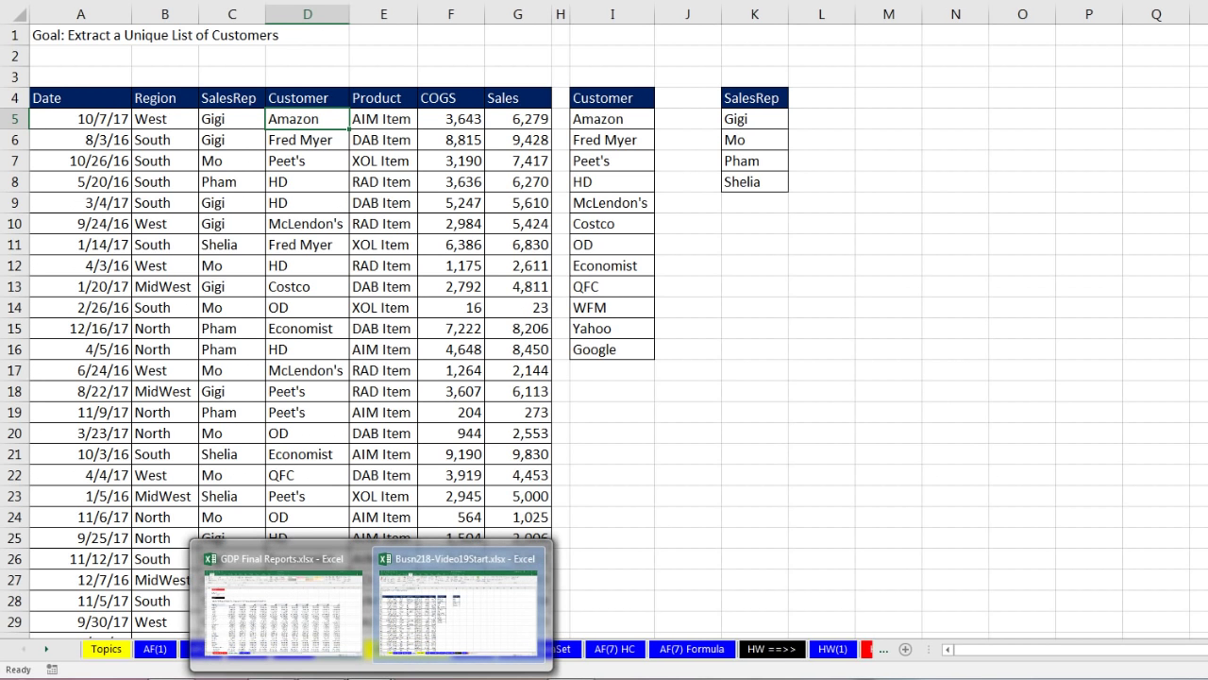
{"action": "left_click", "coordinate": [355, 580]}
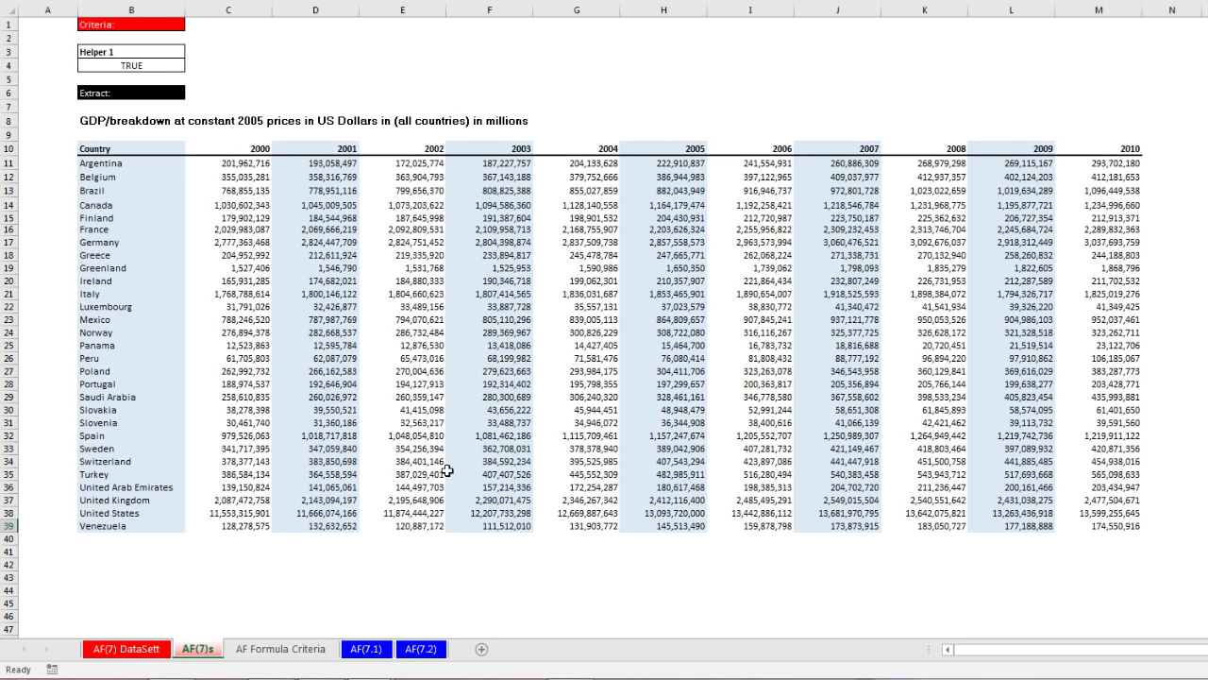
Switch back to the Busn218-Video19Start.xlsx workbook and open the AF(7) DataSet sheet
{"action": "key", "text": "ctrl+Tab"}
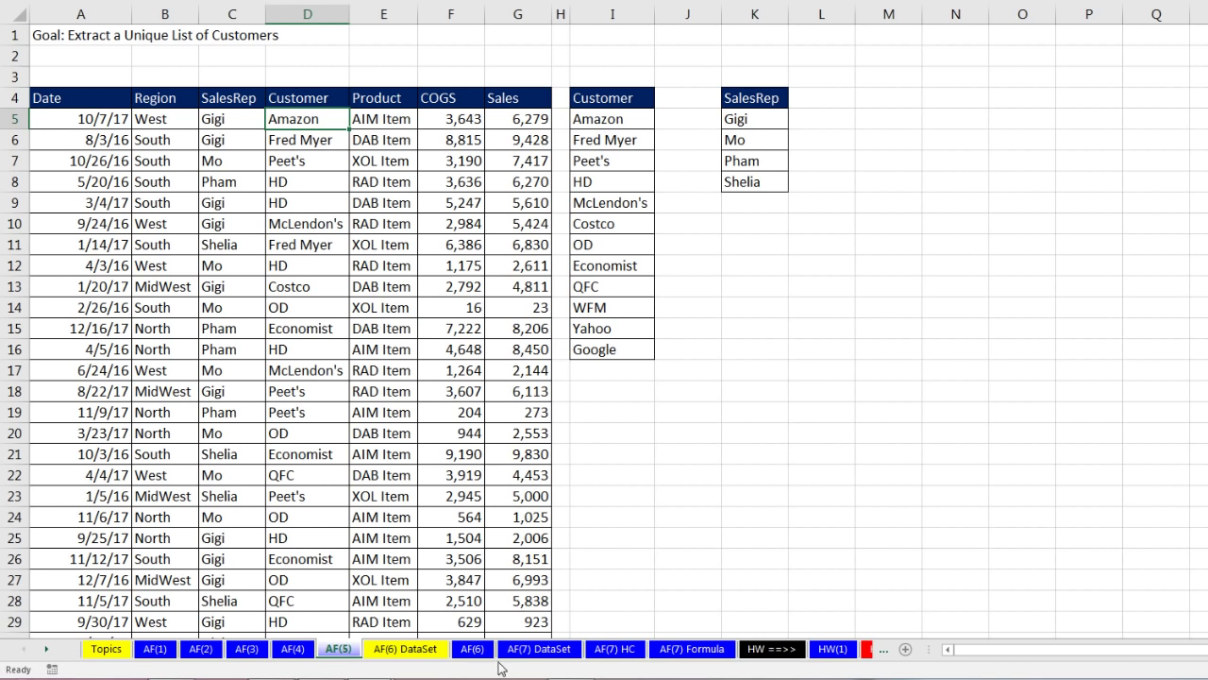
{"action": "left_click", "coordinate": [541, 649]}
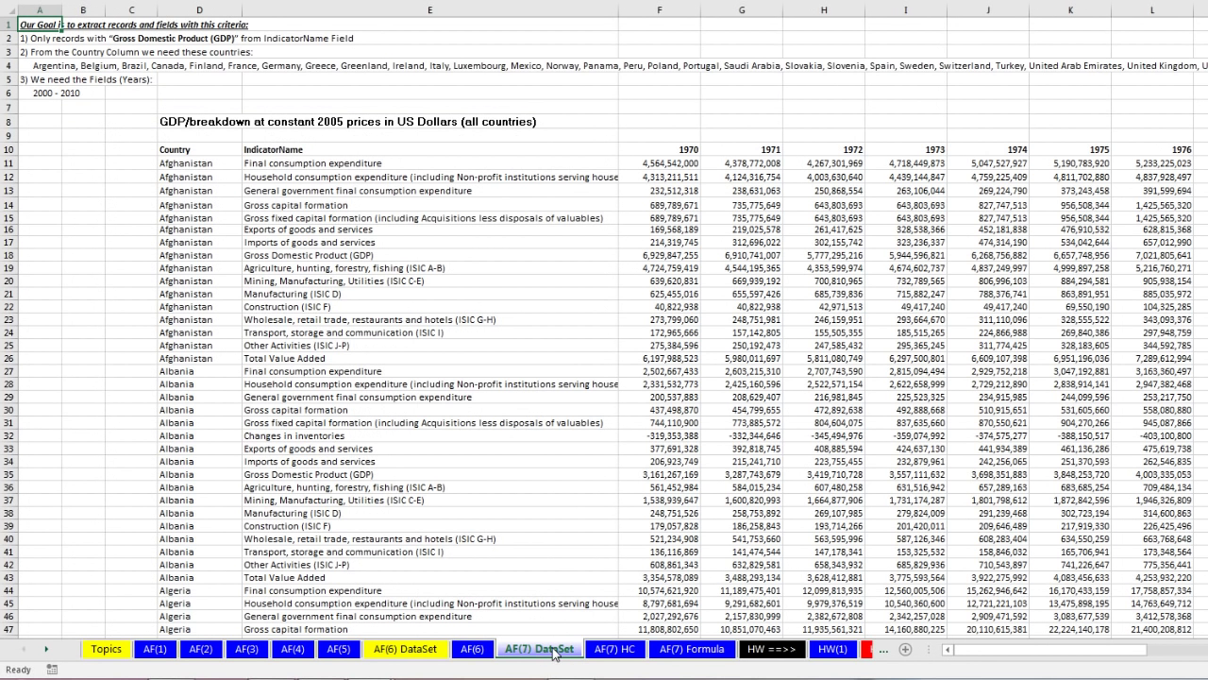
Review the data set's field headers in row 10, from Country and IndicatorName across all the year columns
{"action": "left_click", "coordinate": [284, 152]}
{"action": "key", "text": "Left"}
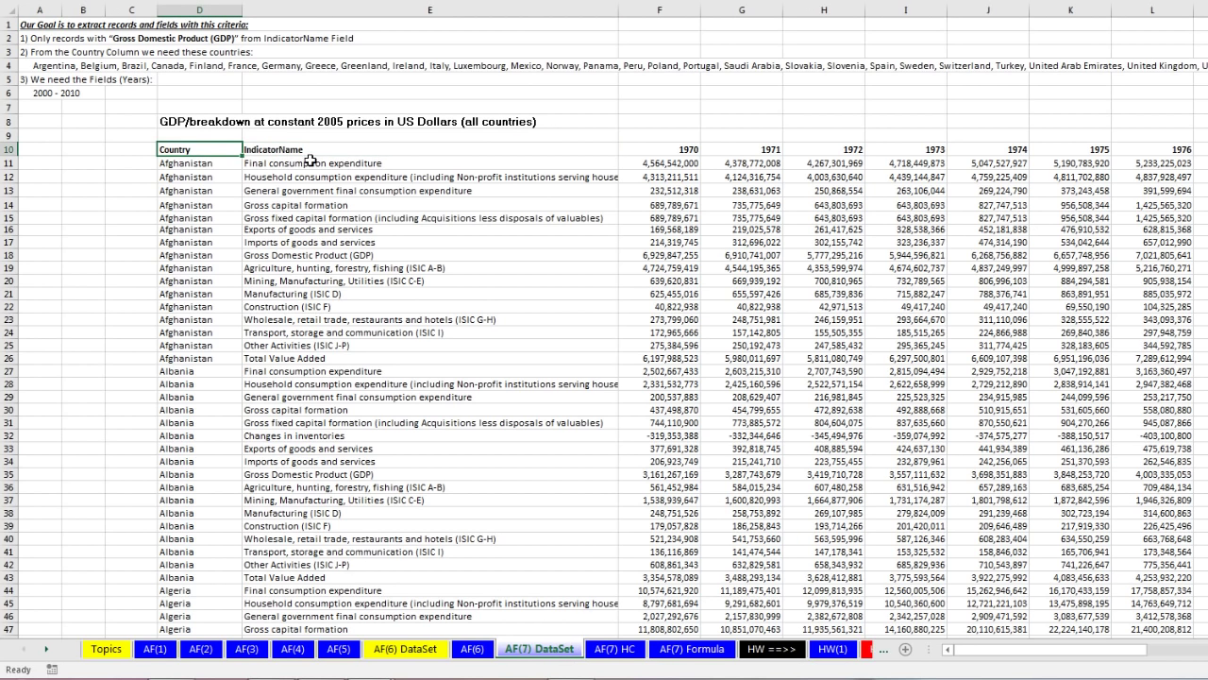
{"action": "left_click", "coordinate": [331, 152]}
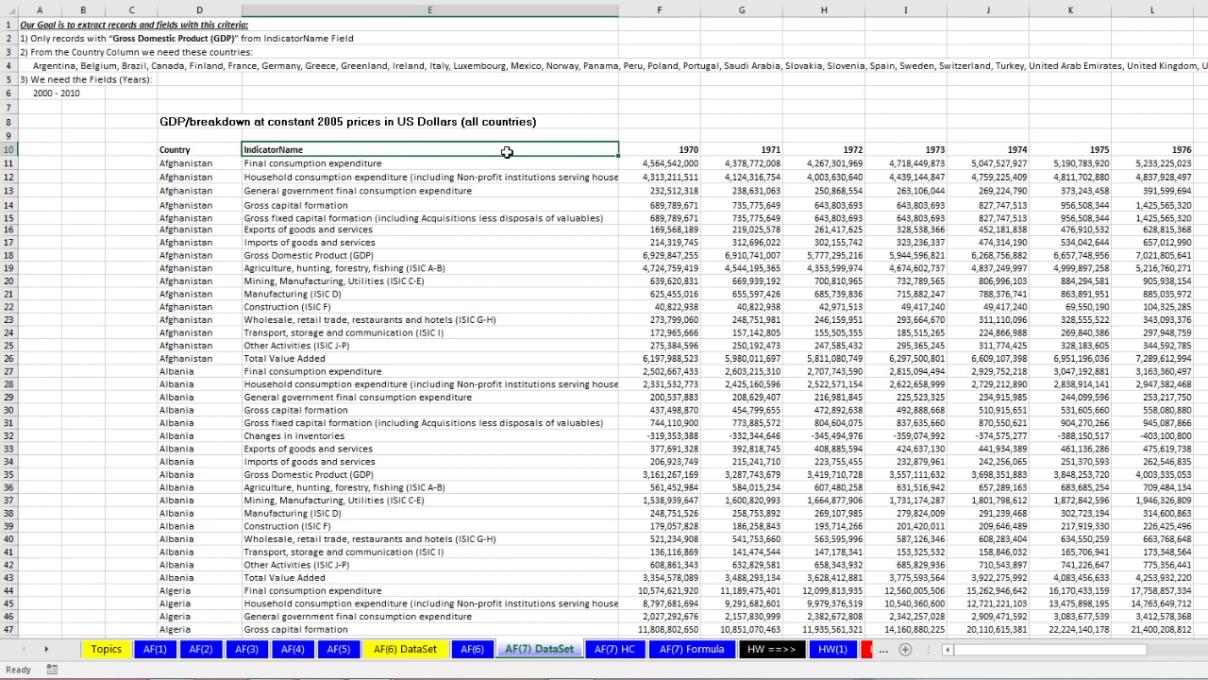
{"action": "left_click", "coordinate": [697, 146]}
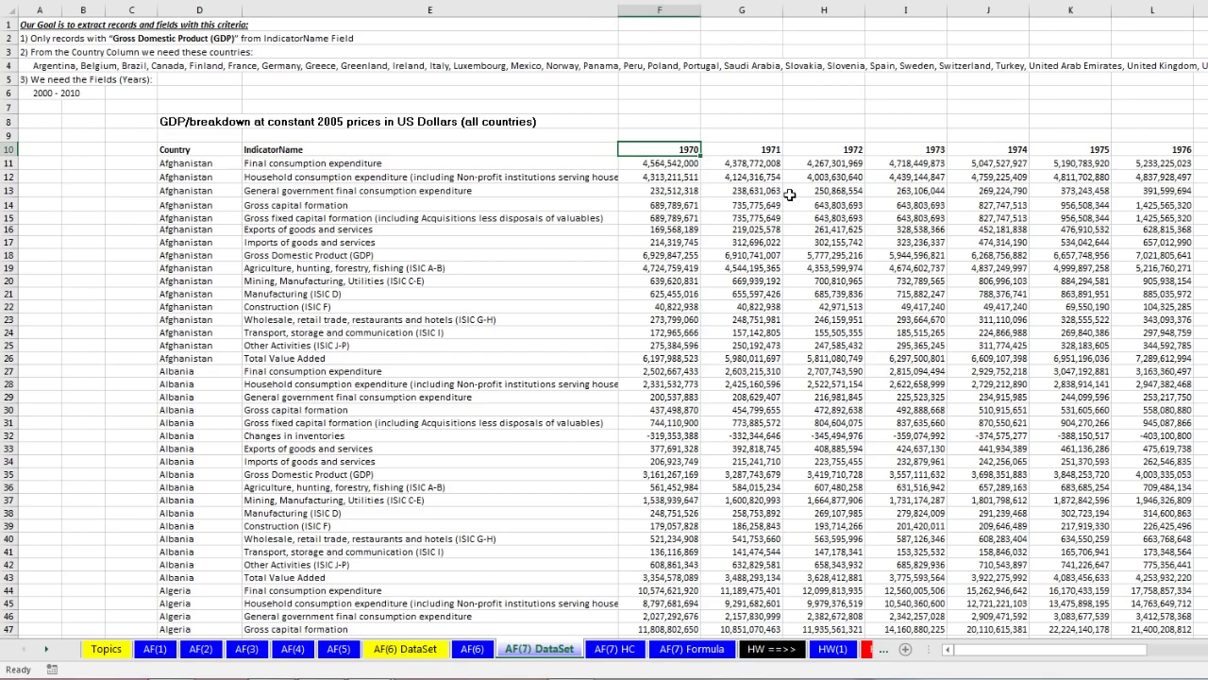
{"action": "key", "text": "ctrl+Right"}
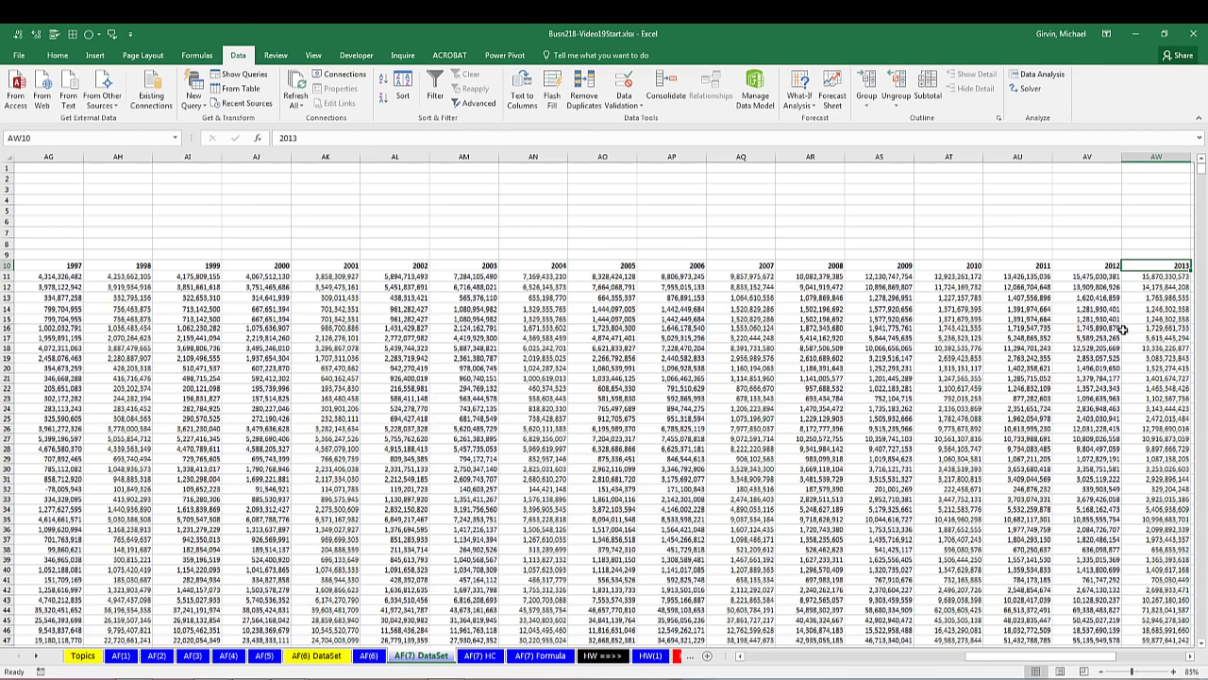
{"action": "left_click_drag", "start_coordinate": [782, 501], "coordinate": [90, 337]}
{"action": "left_click_drag", "start_coordinate": [1000, 658], "coordinate": [756, 658]}
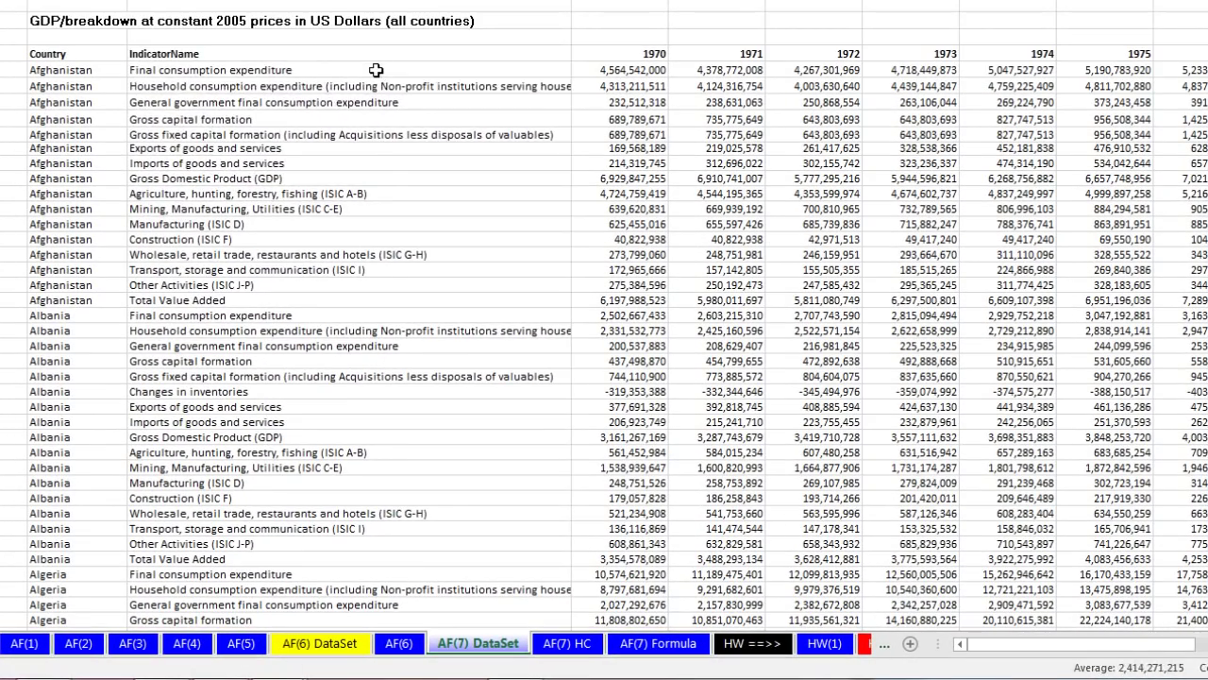
Examine how the IndicatorName entries repeat for each country, from Afghanistan down to the end of the data set
{"action": "left_click_drag", "start_coordinate": [358, 276], "coordinate": [362, 341]}
{"action": "left_click_drag", "start_coordinate": [385, 169], "coordinate": [671, 302]}
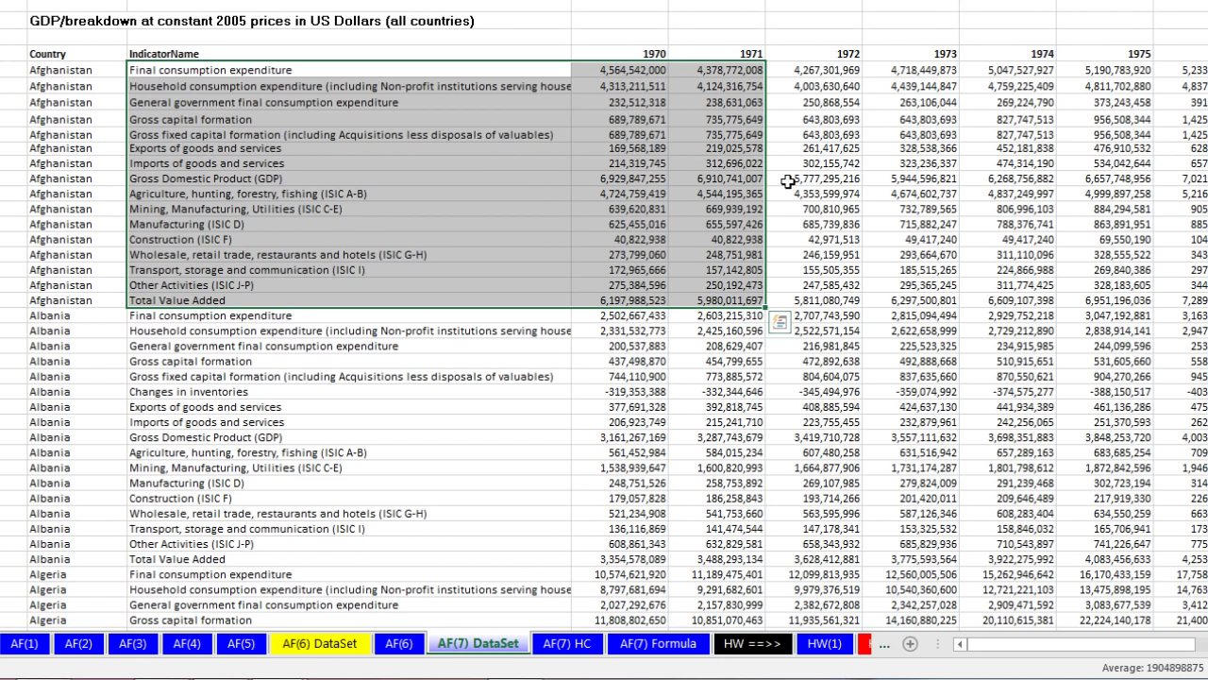
{"action": "left_click", "coordinate": [217, 177]}
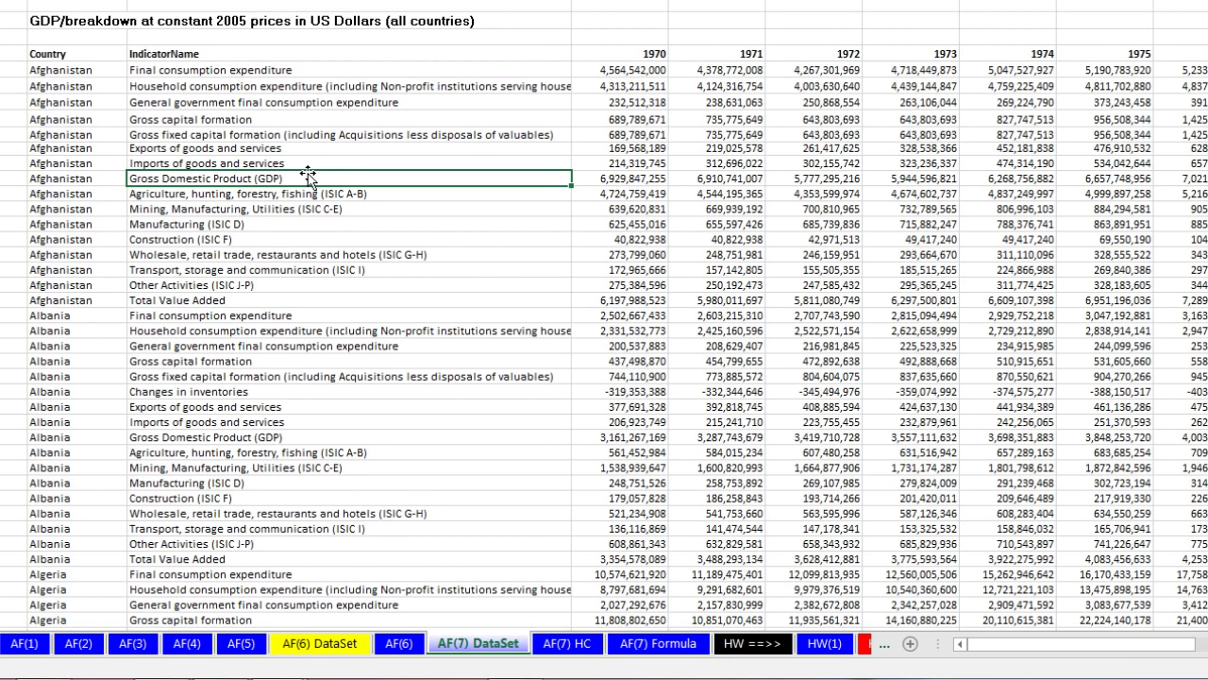
{"action": "left_click", "coordinate": [206, 441], "text": "ctrl"}
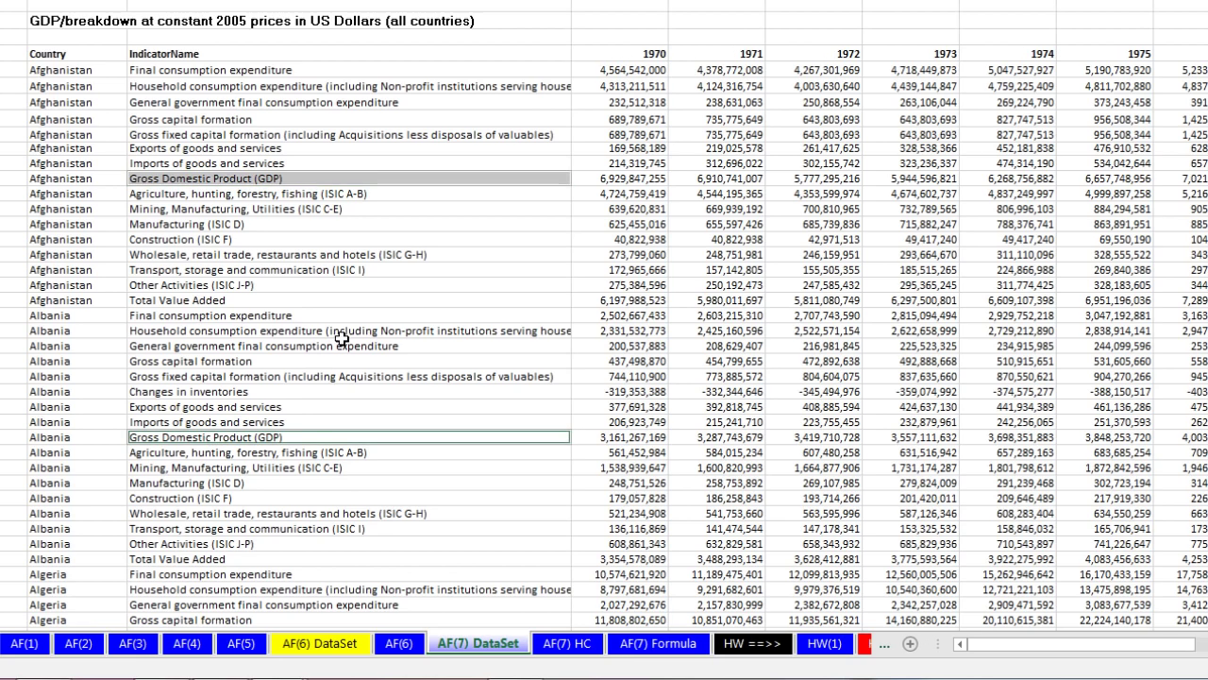
{"action": "left_click", "coordinate": [319, 296]}
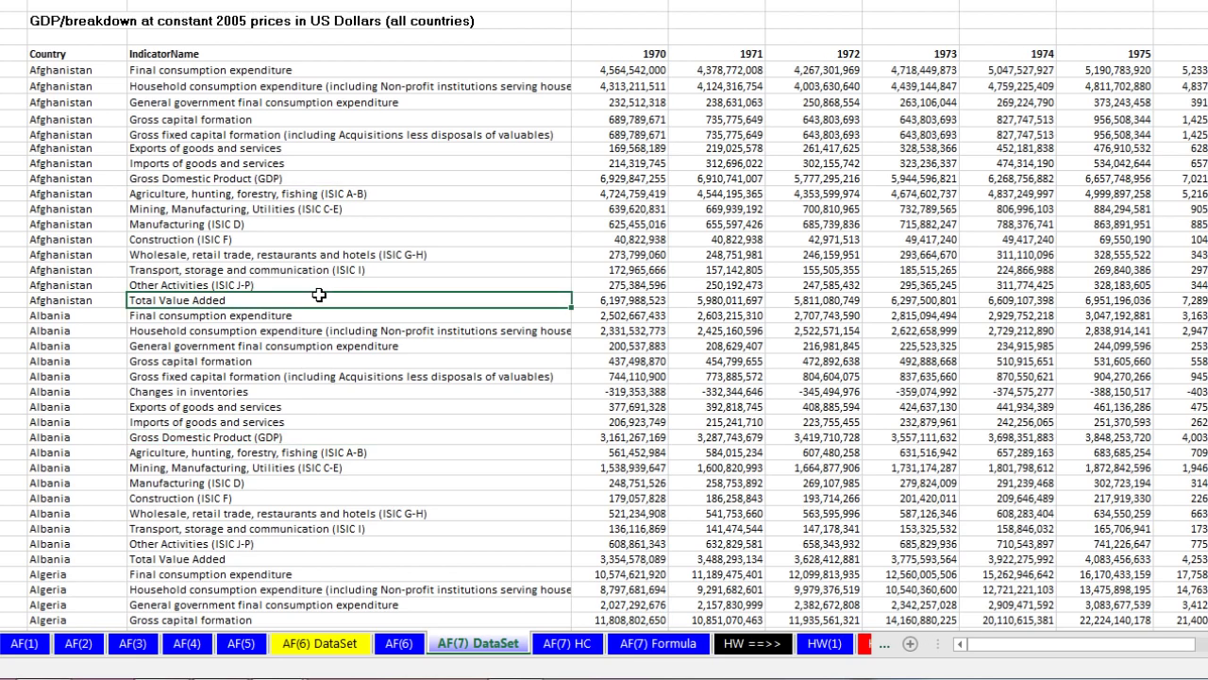
{"action": "key", "text": "ctrl+Down"}
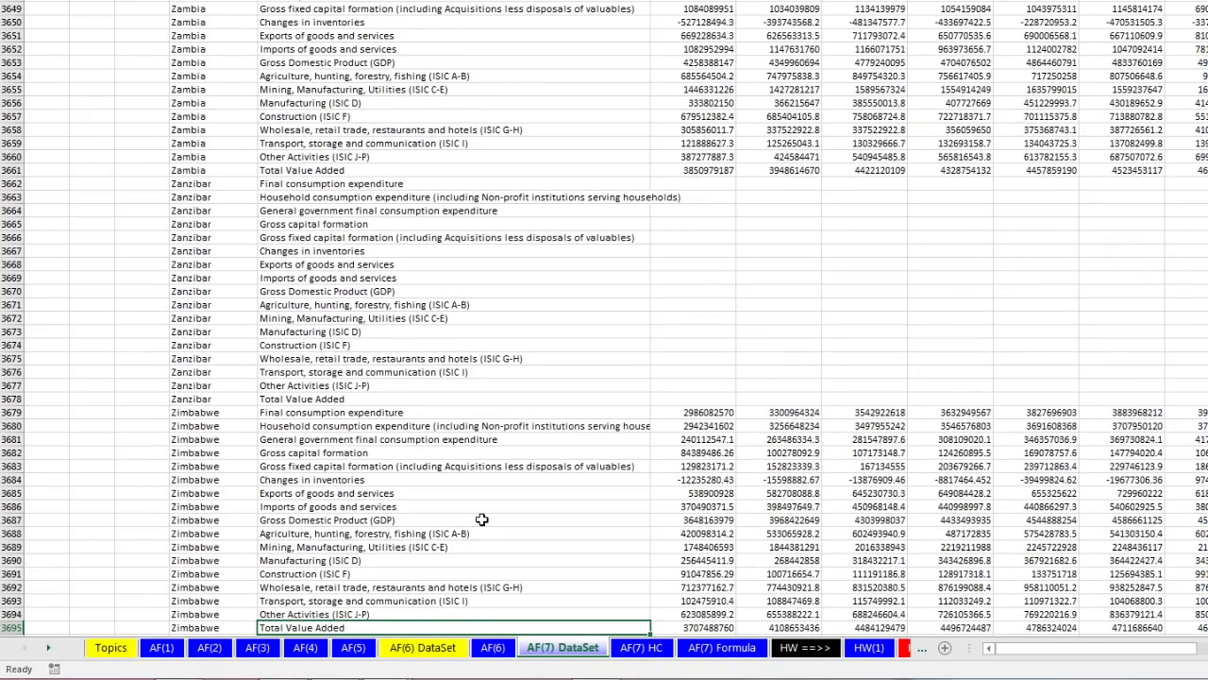
{"action": "key", "text": "ctrl+Up"}
{"action": "scroll", "coordinate": [476, 516], "scroll_direction": "up", "scroll_amount": 2}
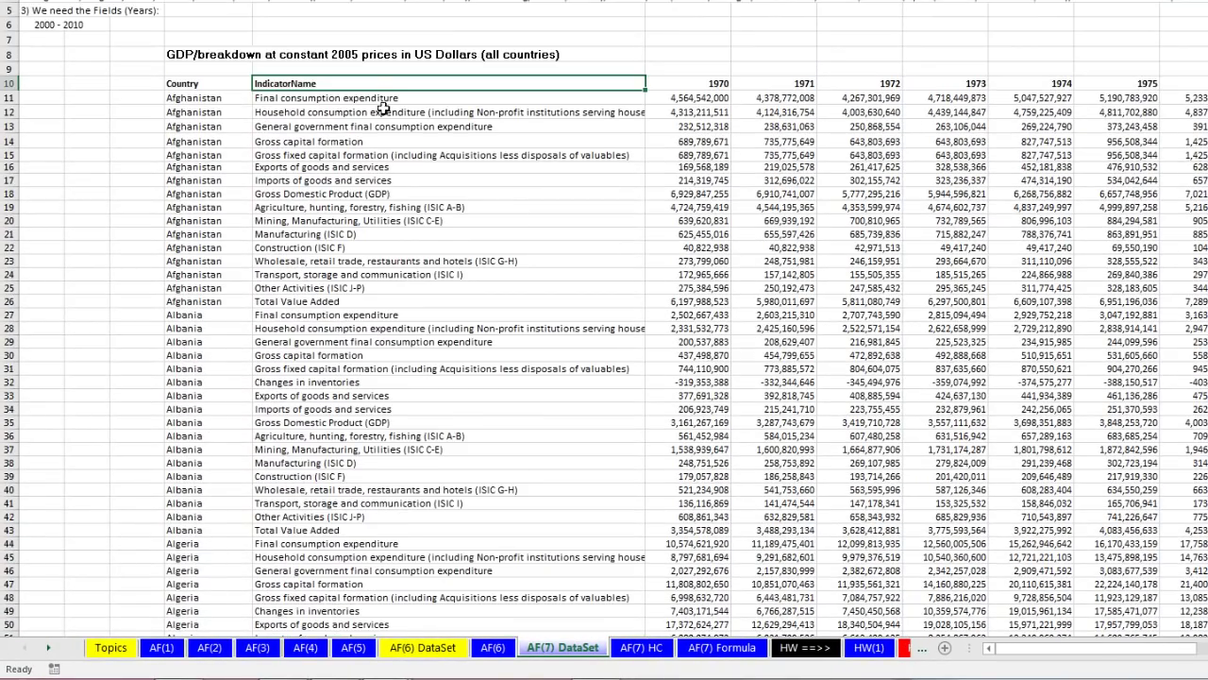
Compare the extraction criteria above the table with the IndicatorName and Country columns and the 2000 to 2010 year fields
{"action": "left_click", "coordinate": [362, 194]}
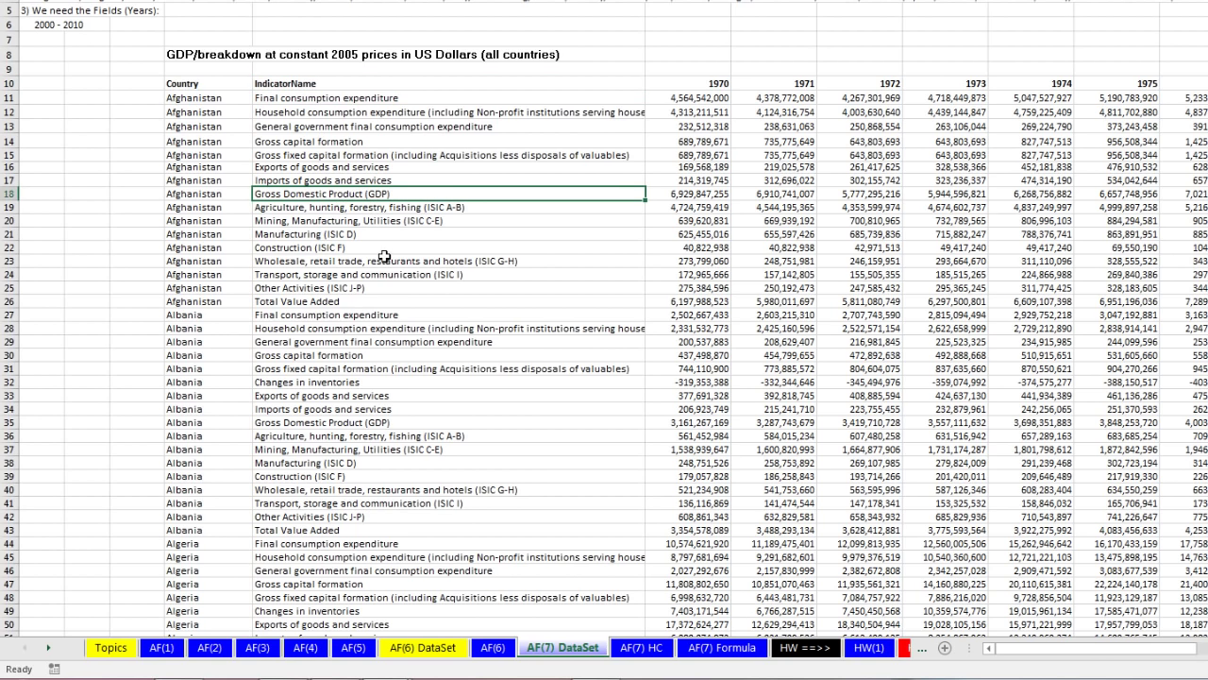
{"action": "scroll", "coordinate": [380, 247], "scroll_direction": "up", "scroll_amount": 1}
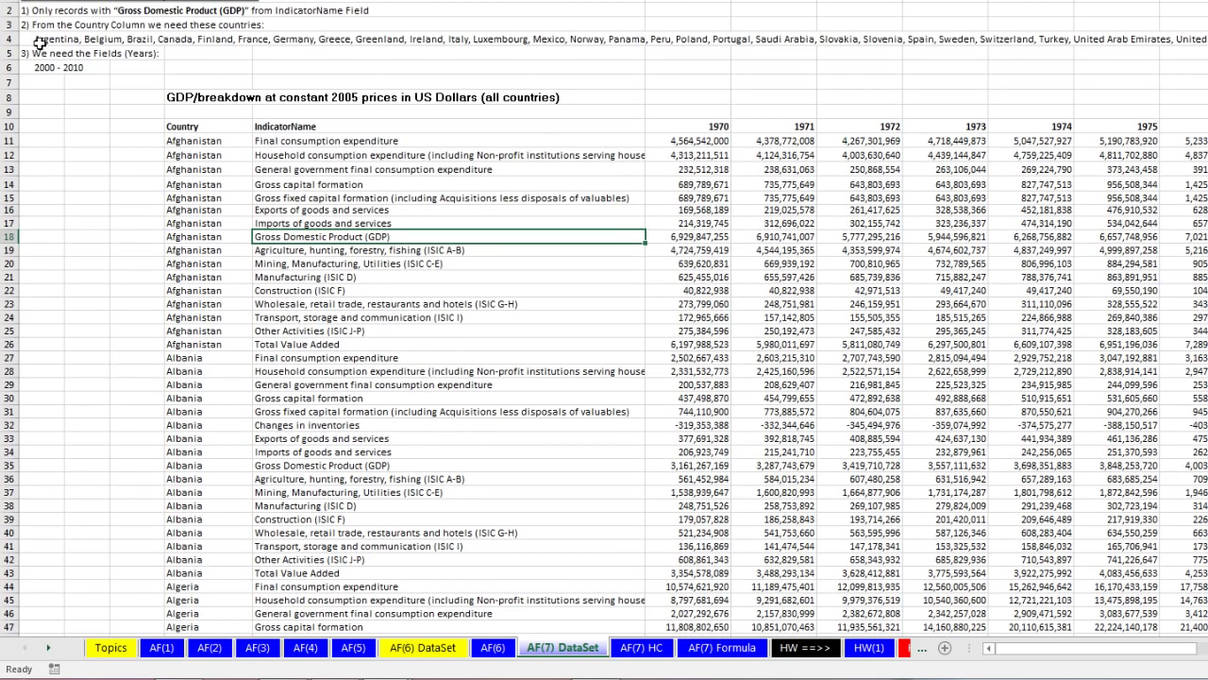
{"action": "left_click", "coordinate": [33, 39]}
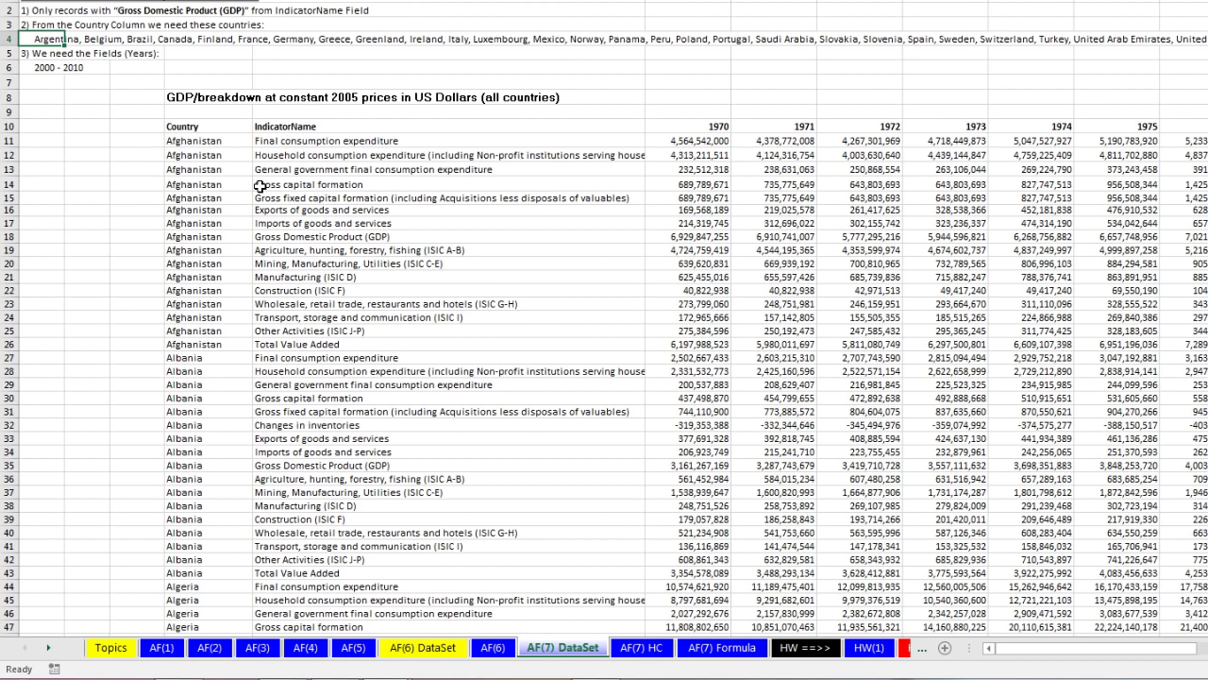
{"action": "left_click_drag", "start_coordinate": [212, 142], "coordinate": [211, 548]}
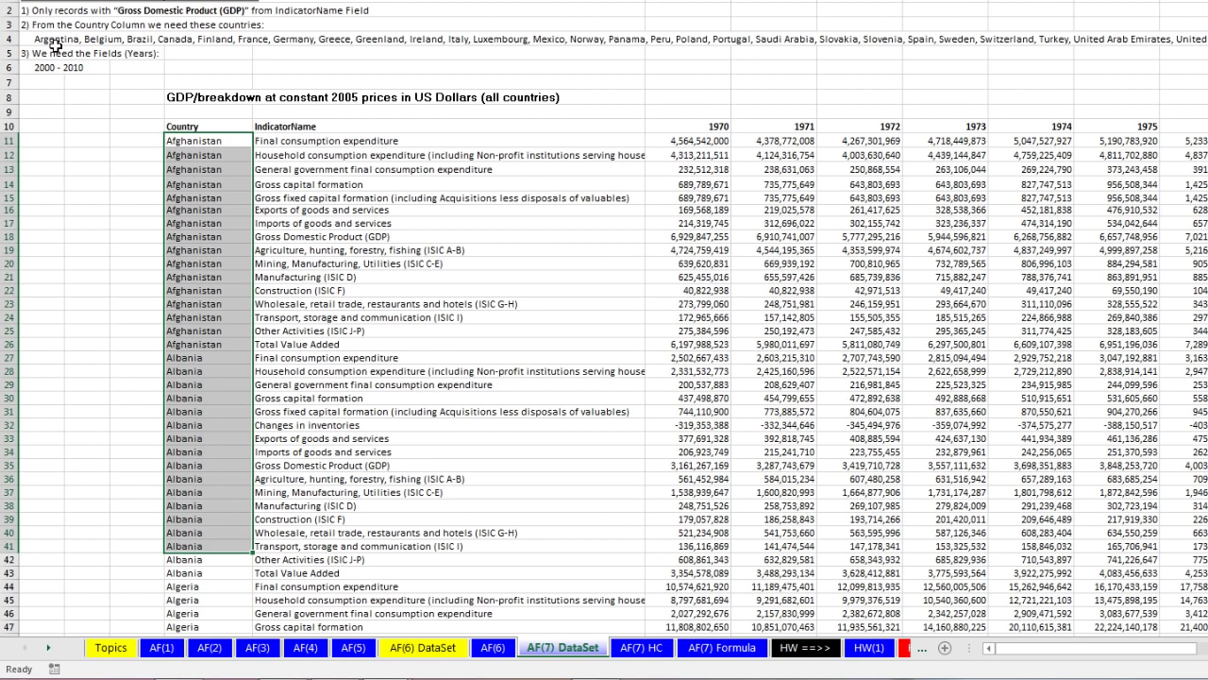
{"action": "left_click", "coordinate": [233, 126]}
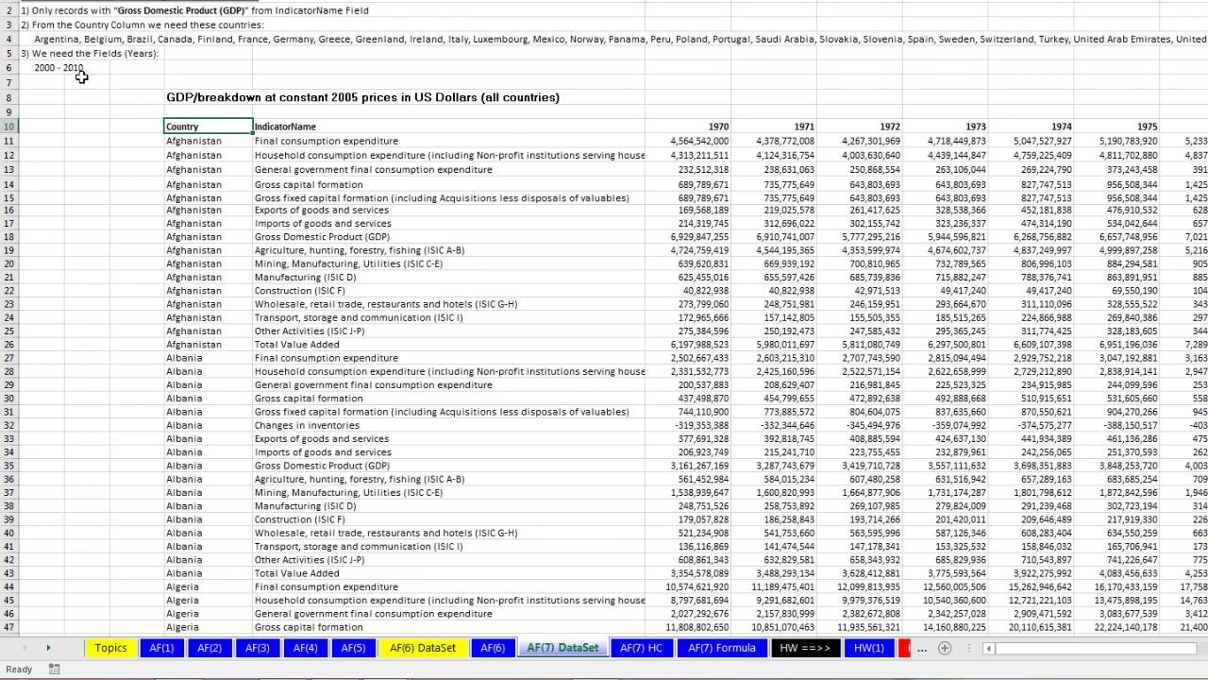
{"action": "left_click_drag", "start_coordinate": [1146, 127], "coordinate": [1207, 139]}
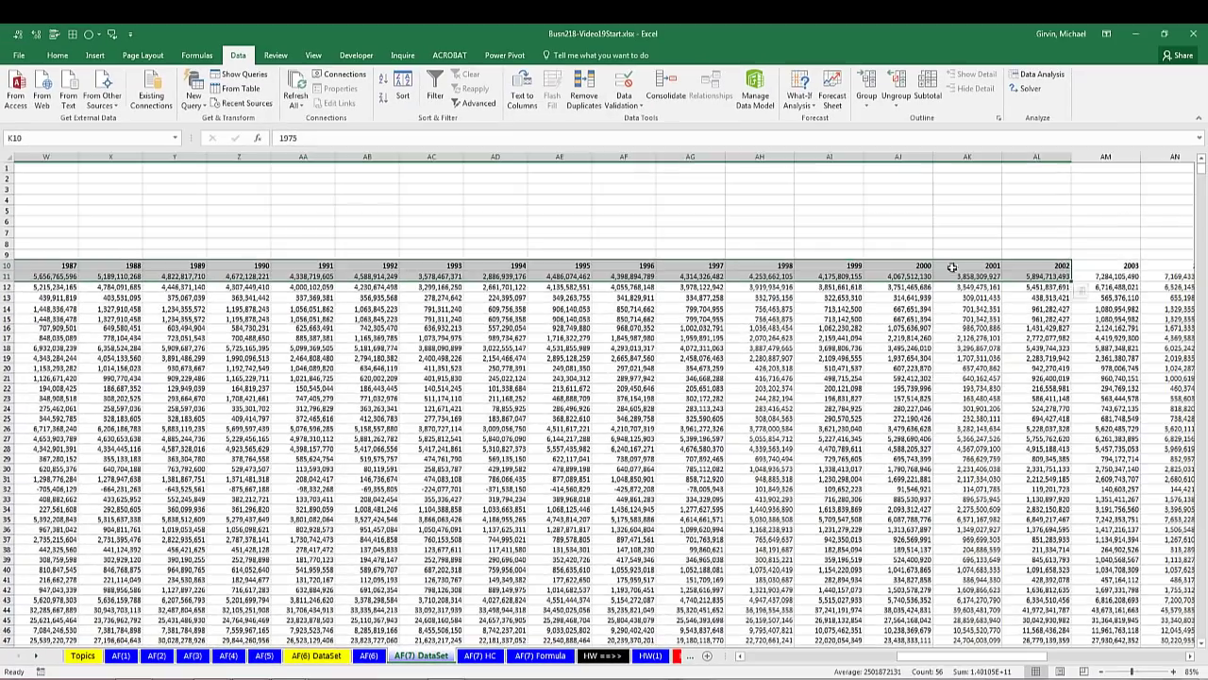
{"action": "left_click_drag", "start_coordinate": [925, 268], "coordinate": [887, 266]}
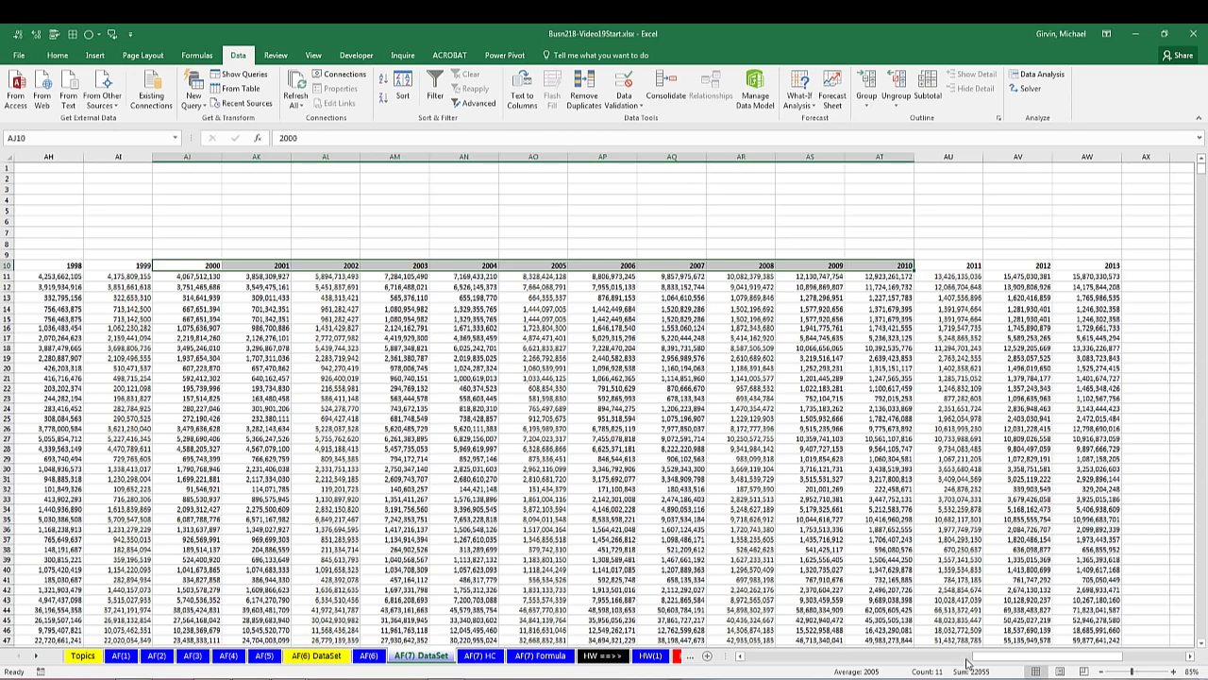
{"action": "key", "text": "ctrl+Home"}
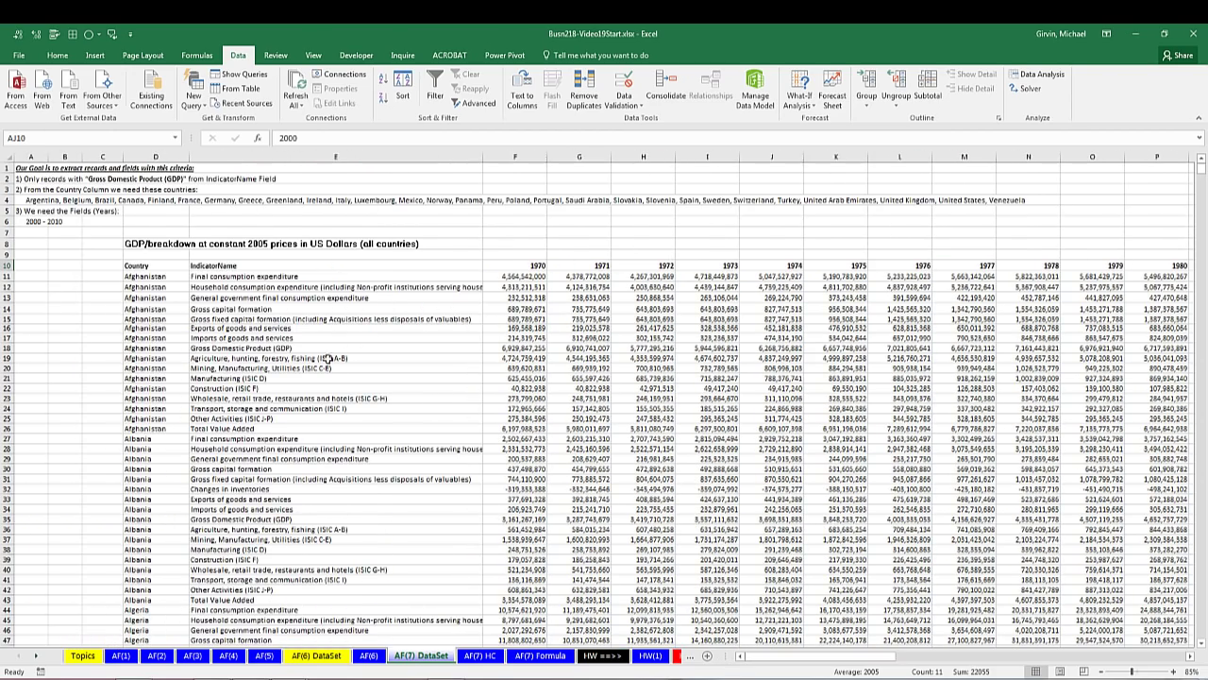
{"action": "left_click", "coordinate": [223, 321]}
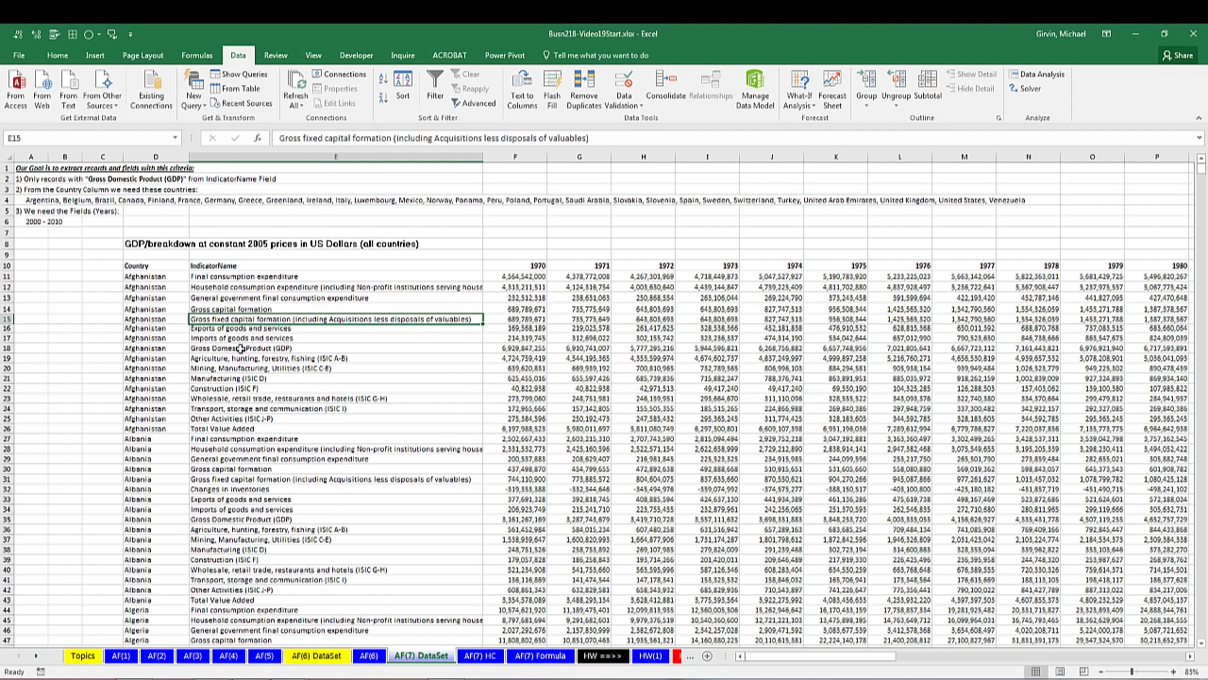
{"action": "left_click", "coordinate": [241, 349]}
{"action": "left_click", "coordinate": [250, 518]}
Add the header Helper 1 in C10, beside the Country header
{"action": "left_click", "coordinate": [106, 266]}
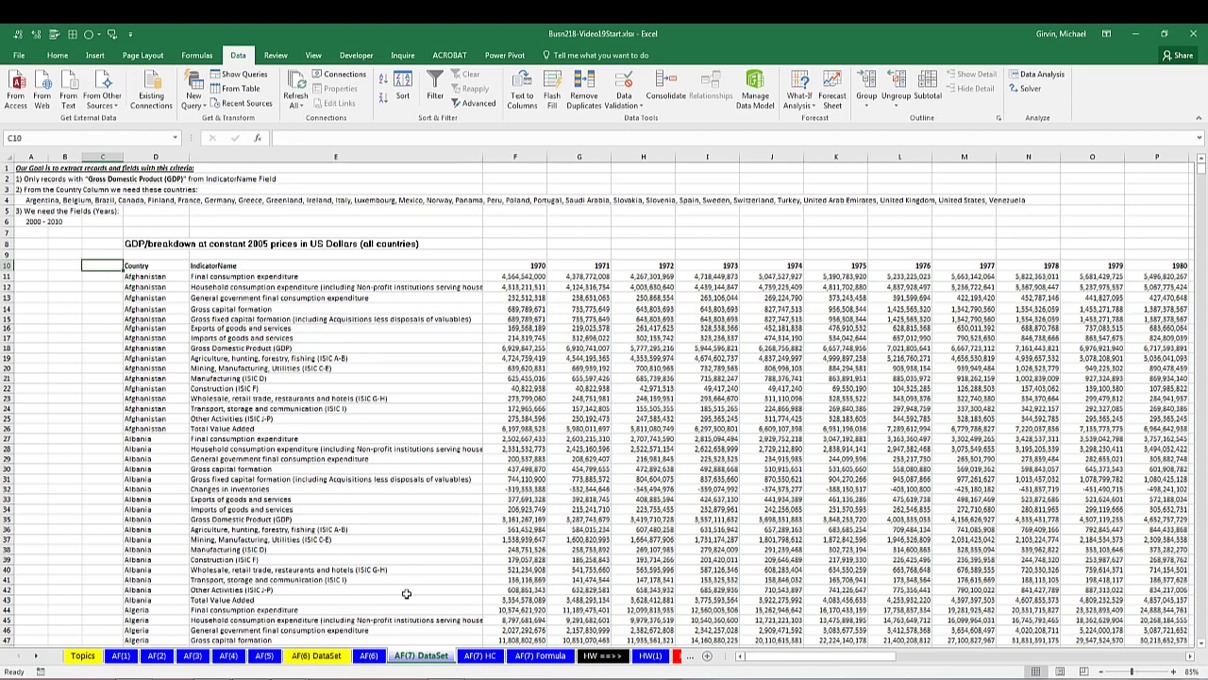
{"action": "type", "text": "Helper 1"}
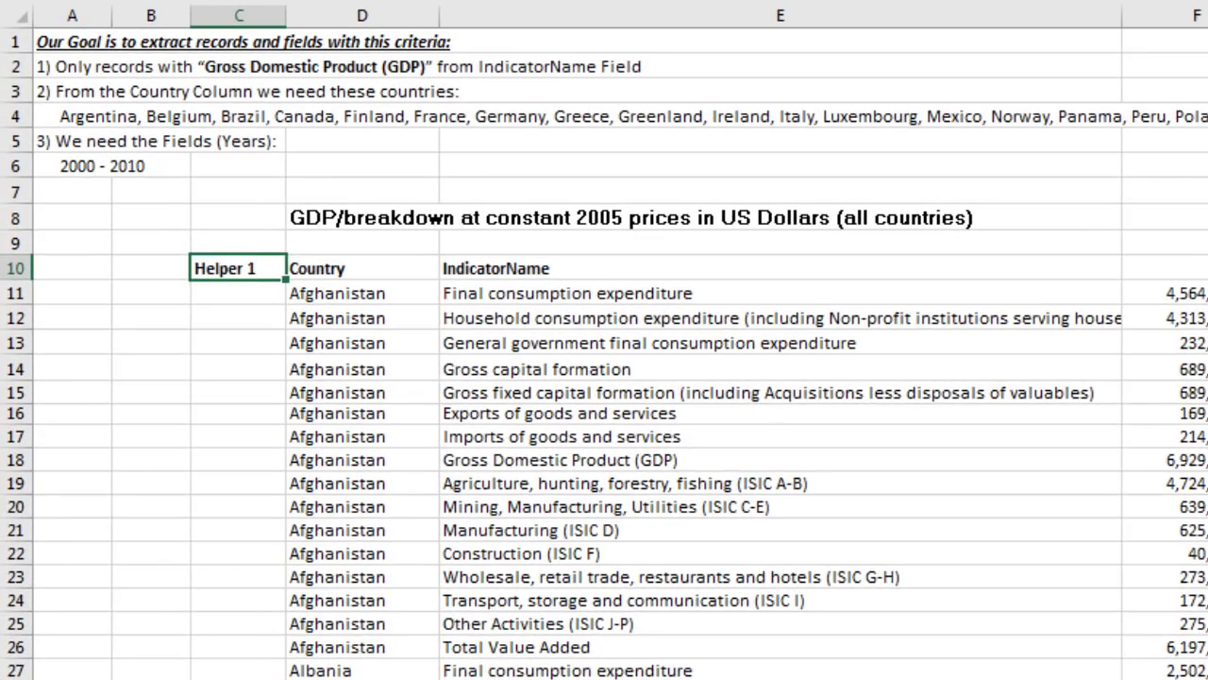
{"action": "key", "text": "Return"}
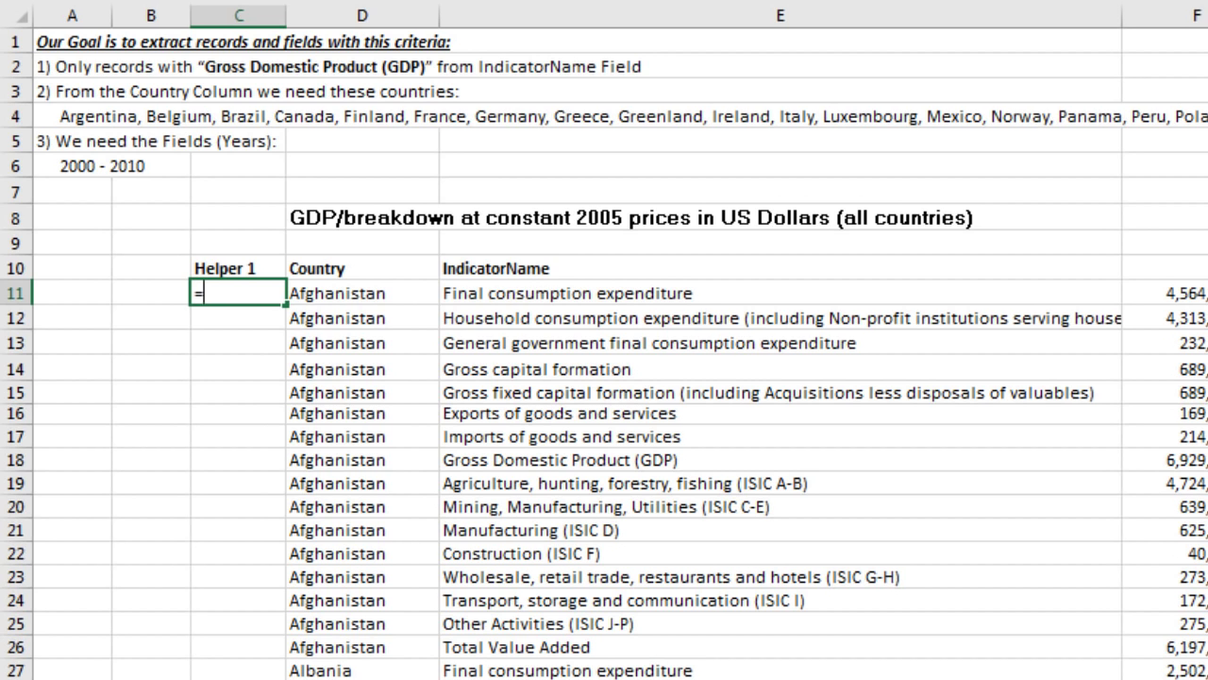
Enter =E11="Gross Domestic Product (GDP)" in C11, converting the E18 reference to its literal text, and fill it down the Helper 1 column
{"action": "type", "text": "="}
{"action": "left_click", "coordinate": [694, 295]}
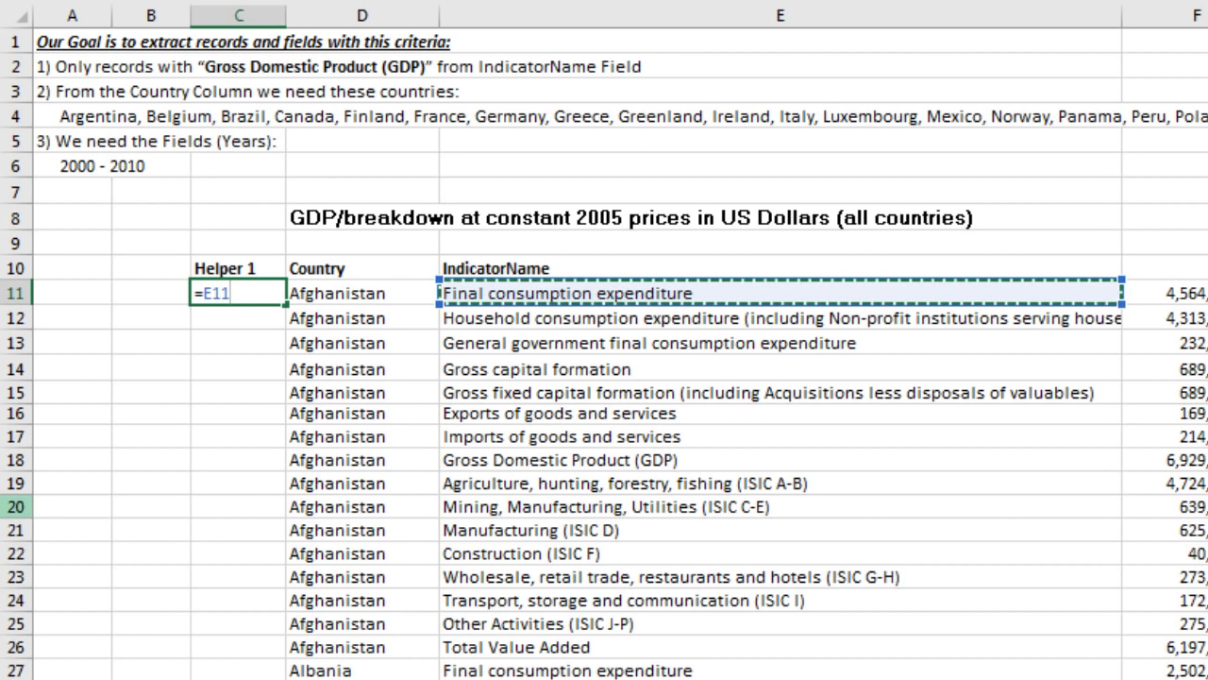
{"action": "type", "text": "="}
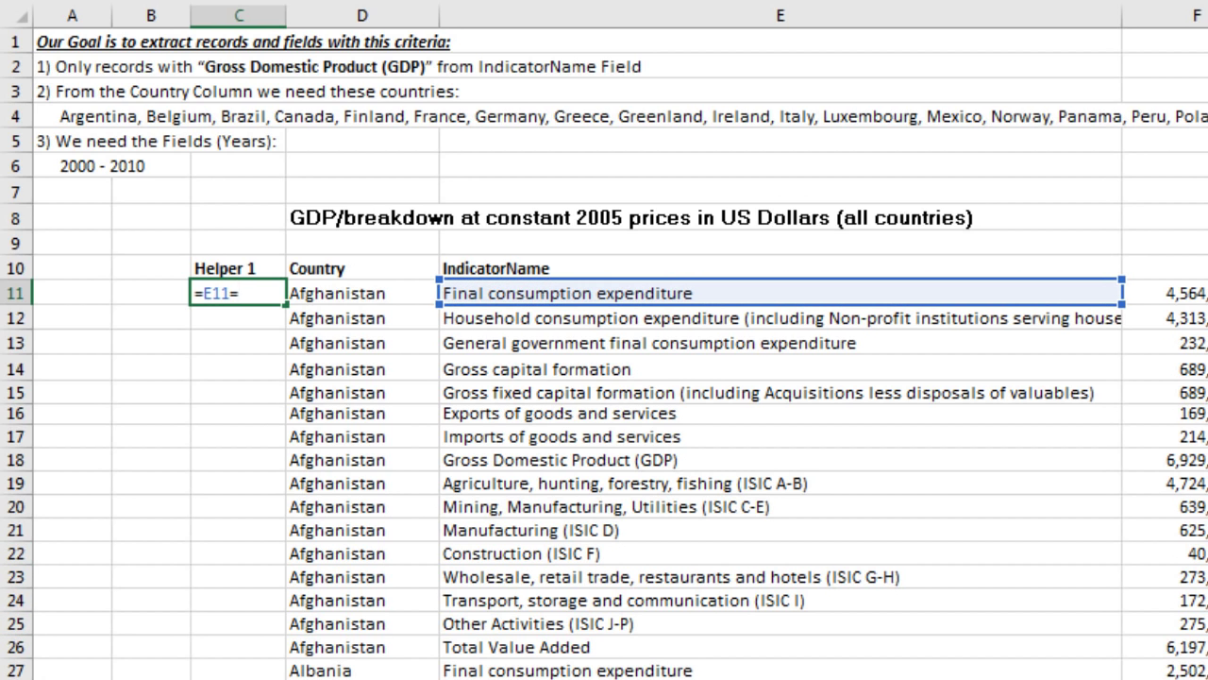
{"action": "left_click", "coordinate": [571, 460]}
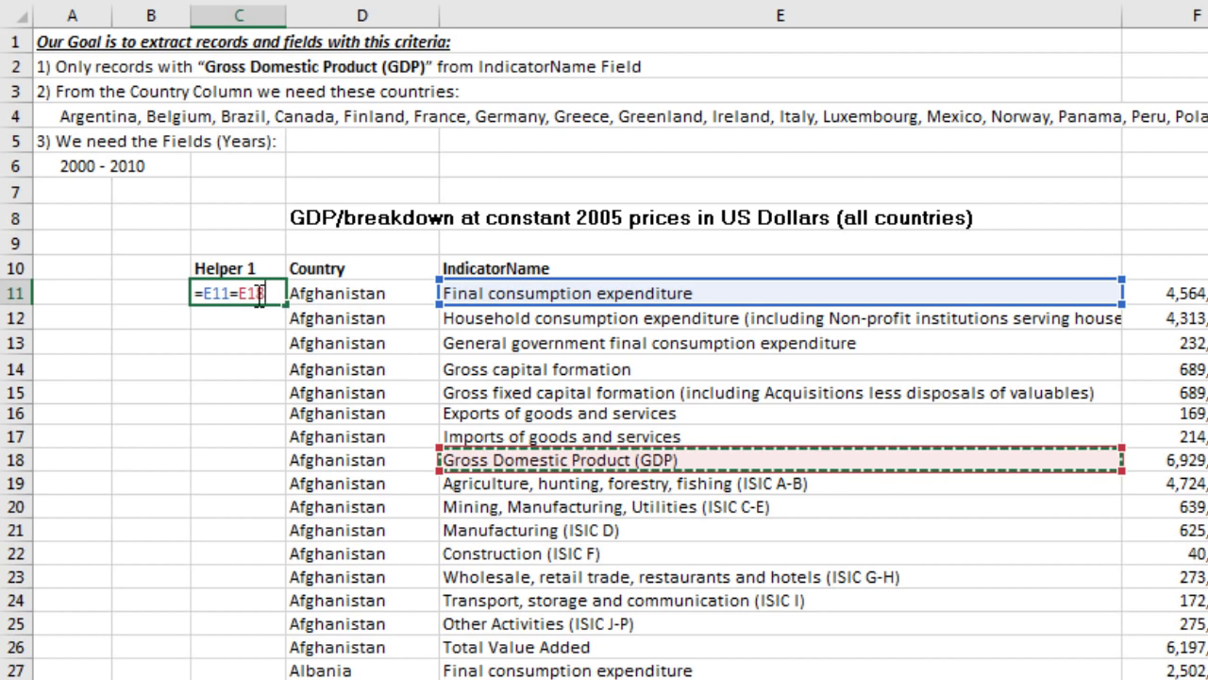
{"action": "key", "text": "shift+Left"}
{"action": "key", "text": "shift+Left"}
{"action": "key", "text": "shift+Left"}
{"action": "key", "text": "F9"}
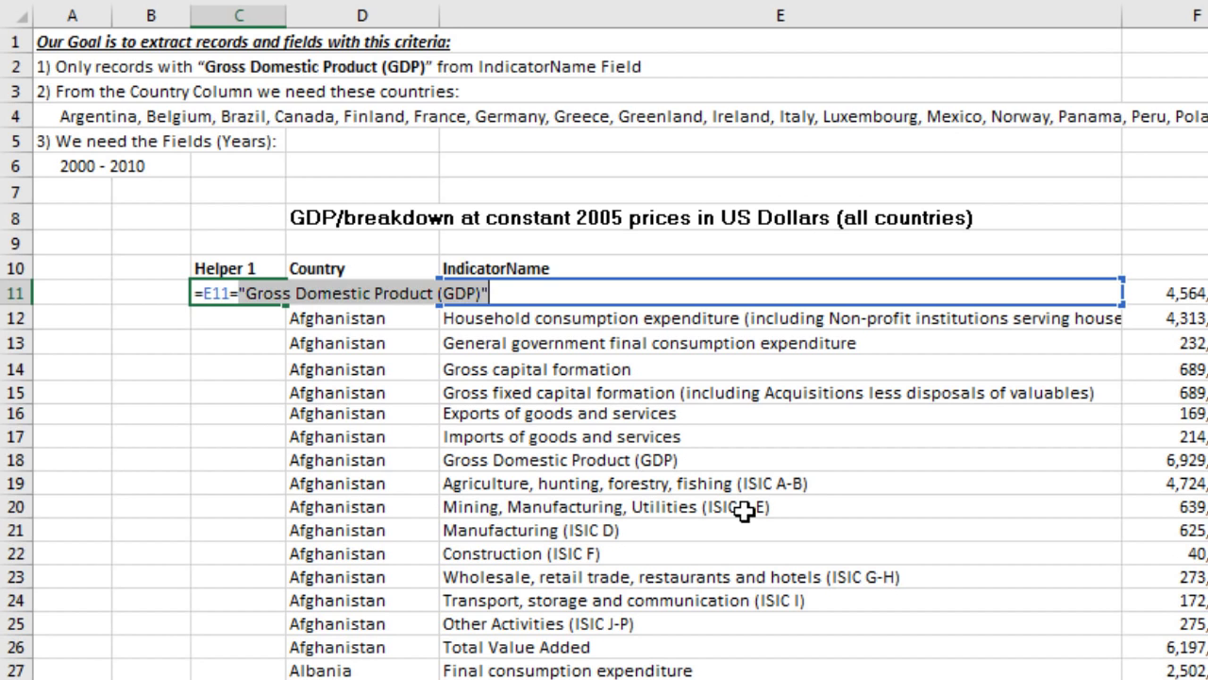
{"action": "key", "text": "ctrl+Return"}
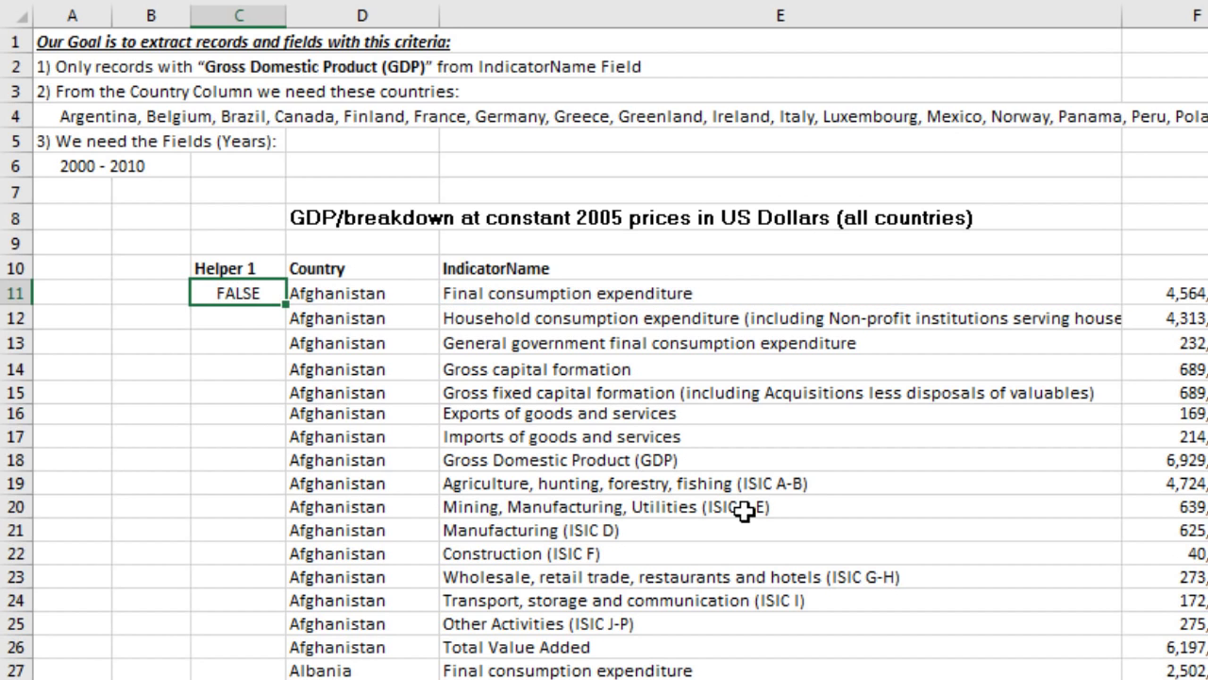
{"action": "double_click", "coordinate": [285, 304]}
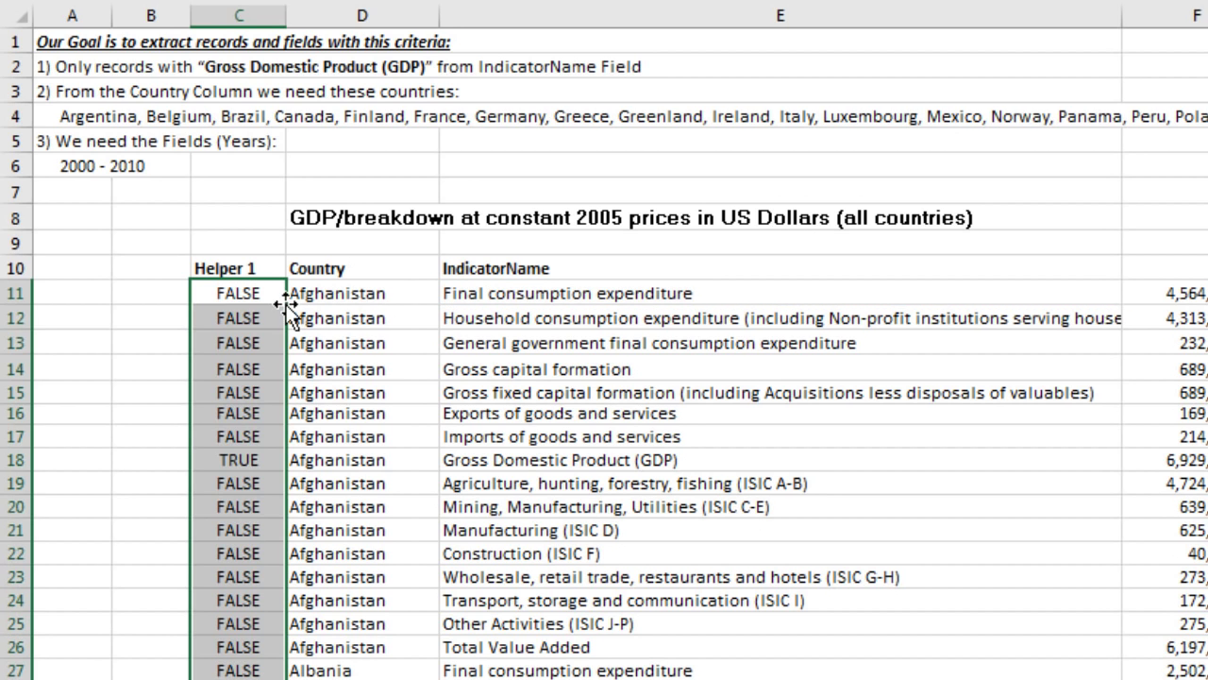
Check the Helper 1 result for the GDP row against its IndicatorName, and review the required country list in A4
{"action": "left_click", "coordinate": [240, 460]}
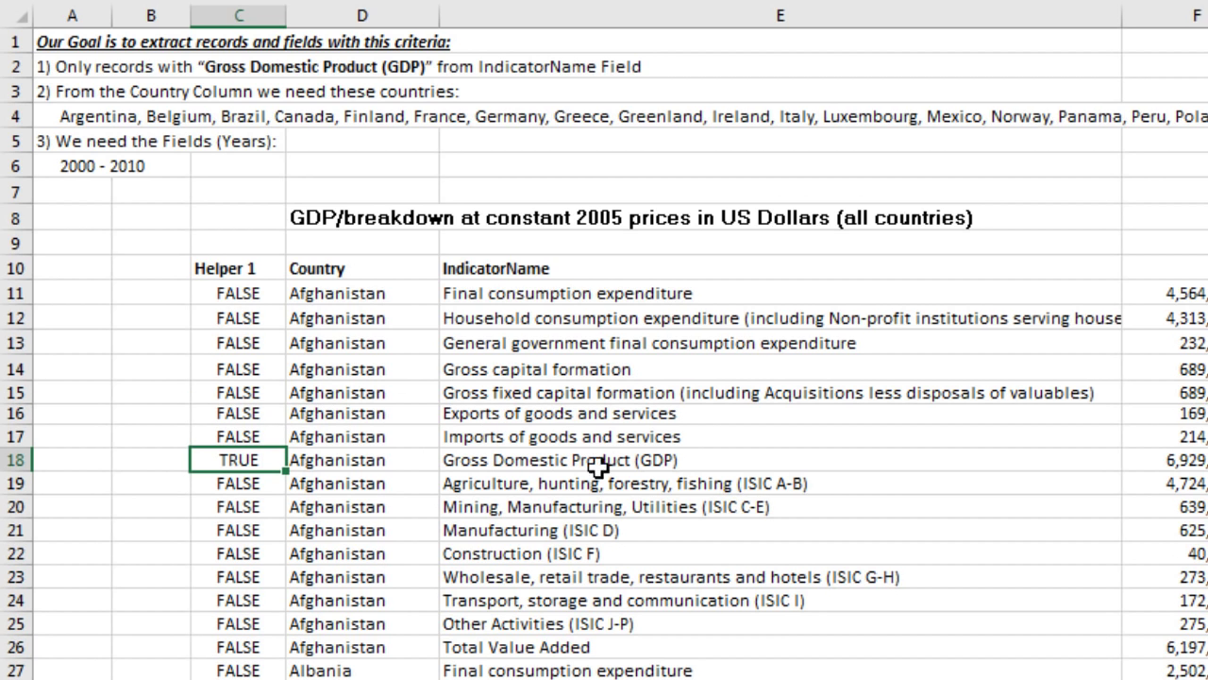
{"action": "left_click", "coordinate": [489, 441]}
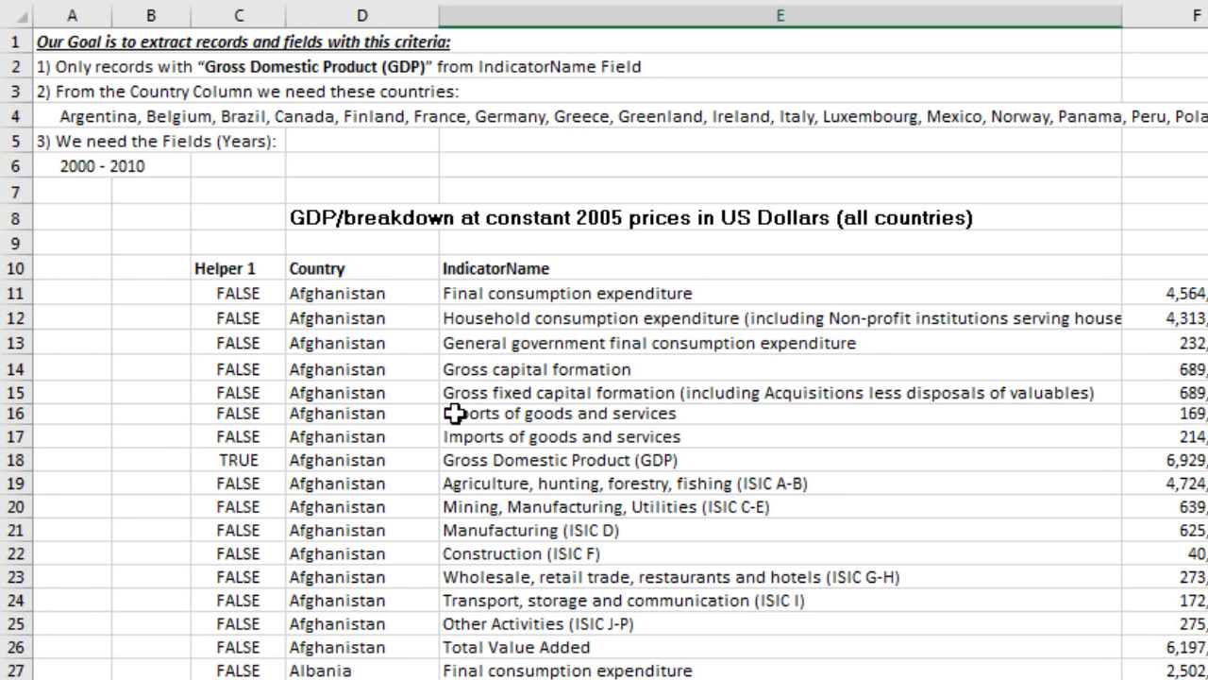
{"action": "left_click", "coordinate": [330, 293]}
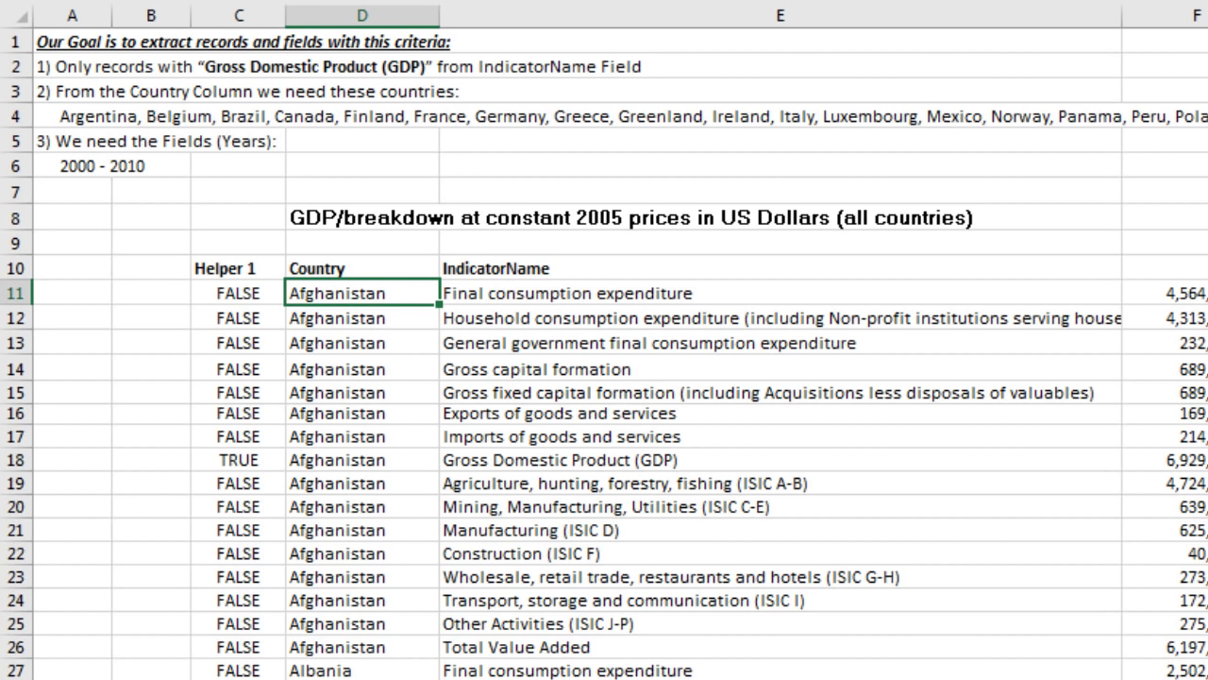
{"action": "left_click_drag", "start_coordinate": [64, 121], "coordinate": [760, 104]}
{"action": "left_click", "coordinate": [64, 119]}
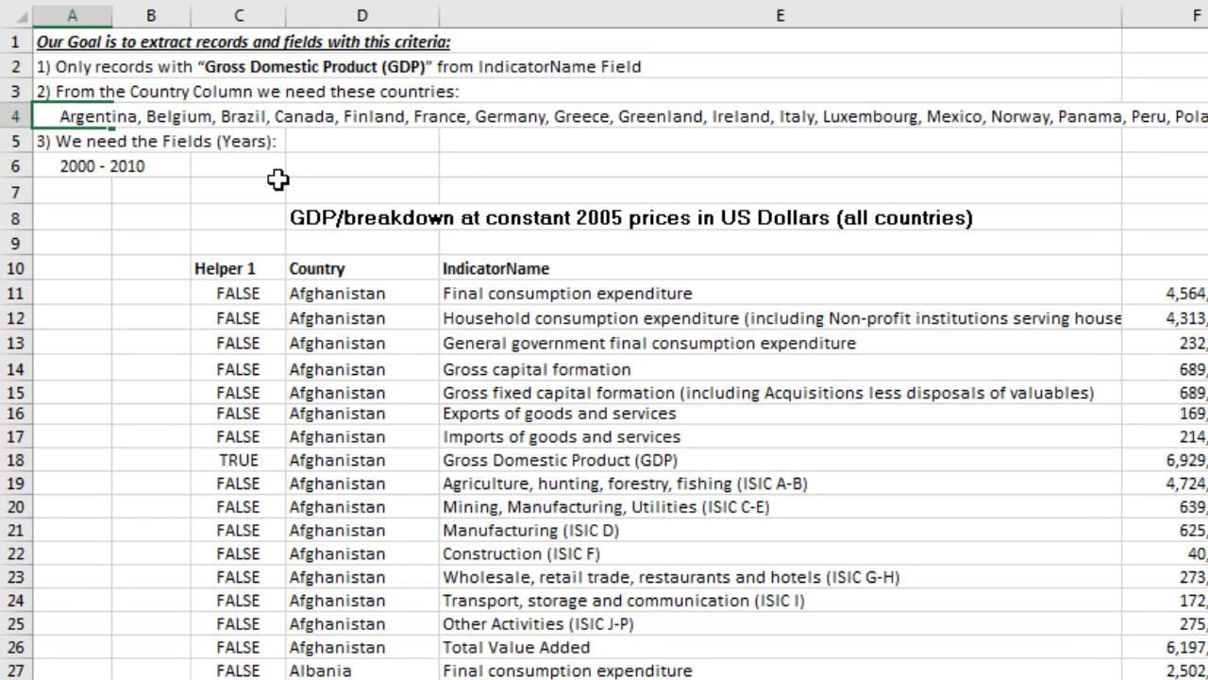
Compare the first Country entry in D11 with the required country list in A4
{"action": "left_click", "coordinate": [373, 295]}
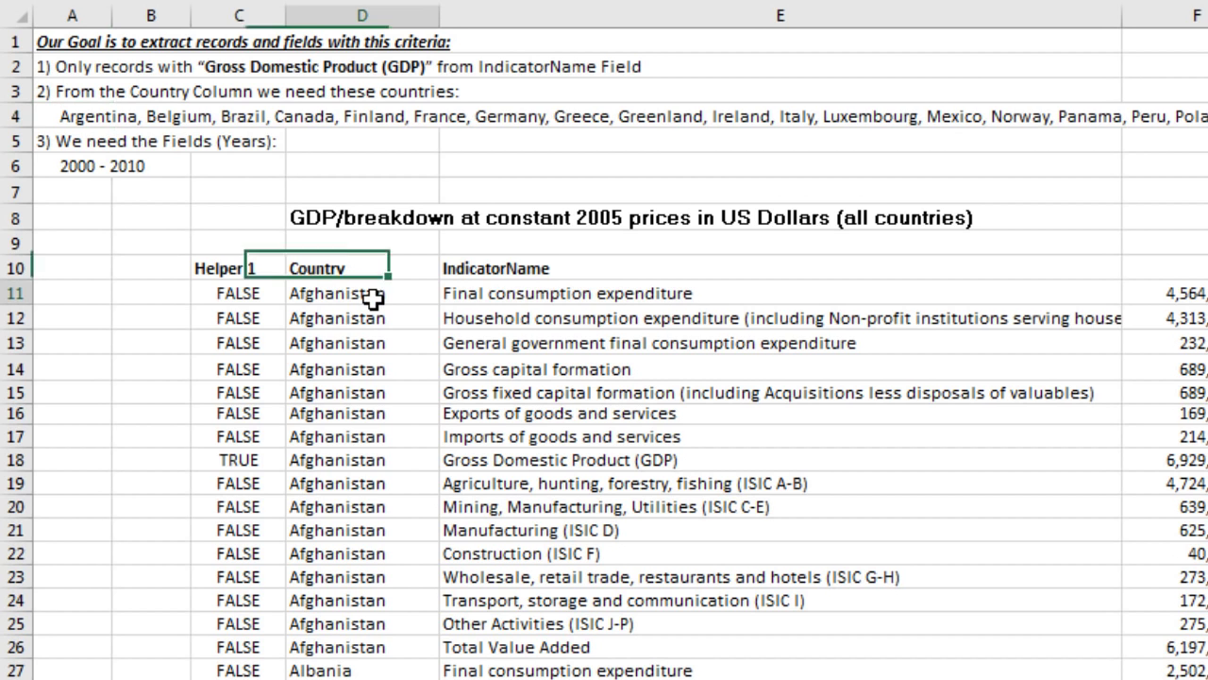
{"action": "left_click", "coordinate": [83, 117]}
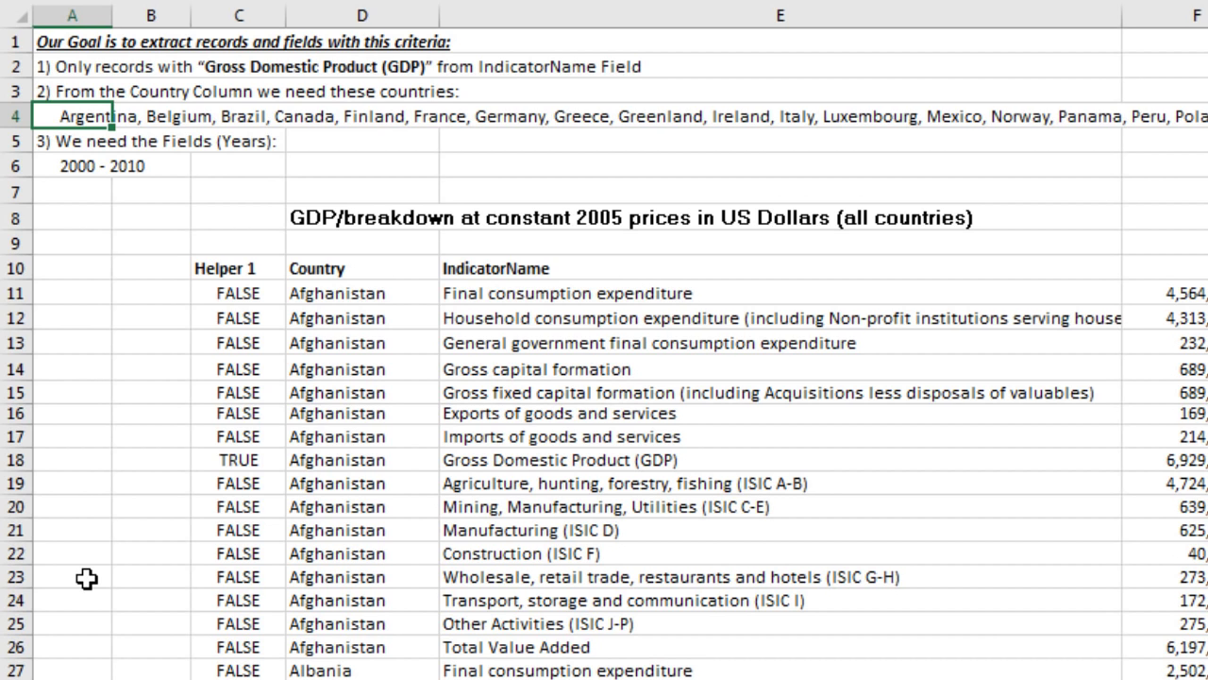
{"action": "left_click", "coordinate": [307, 298]}
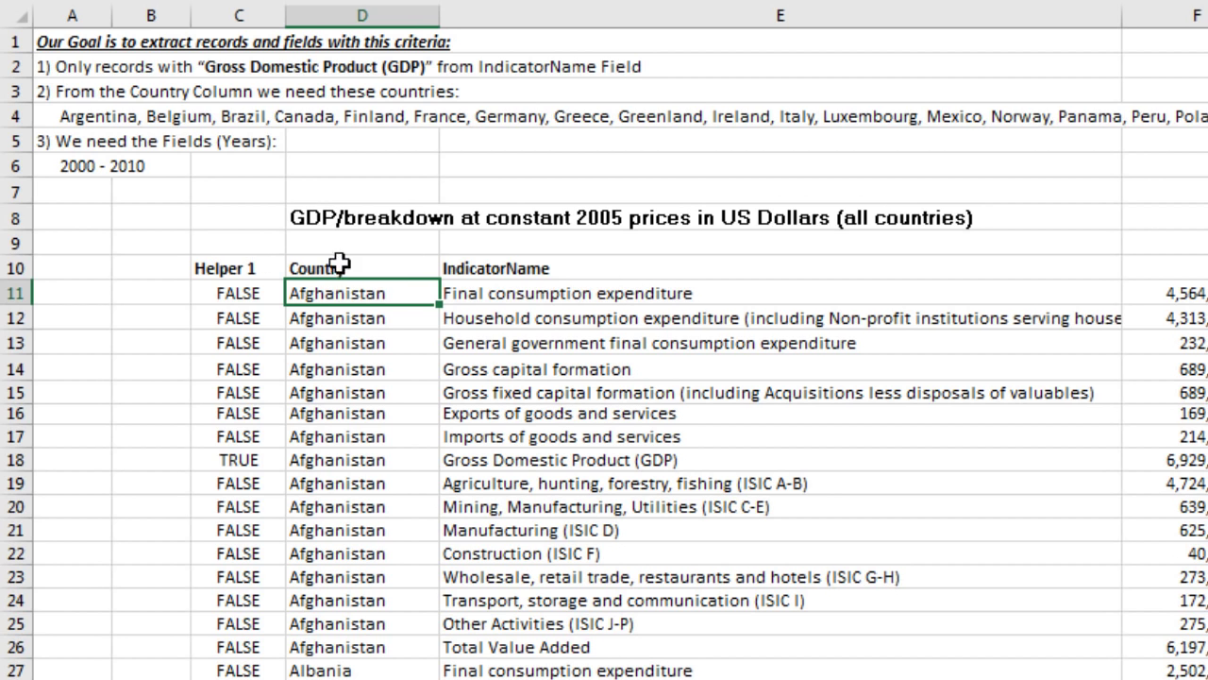
{"action": "left_click", "coordinate": [82, 116]}
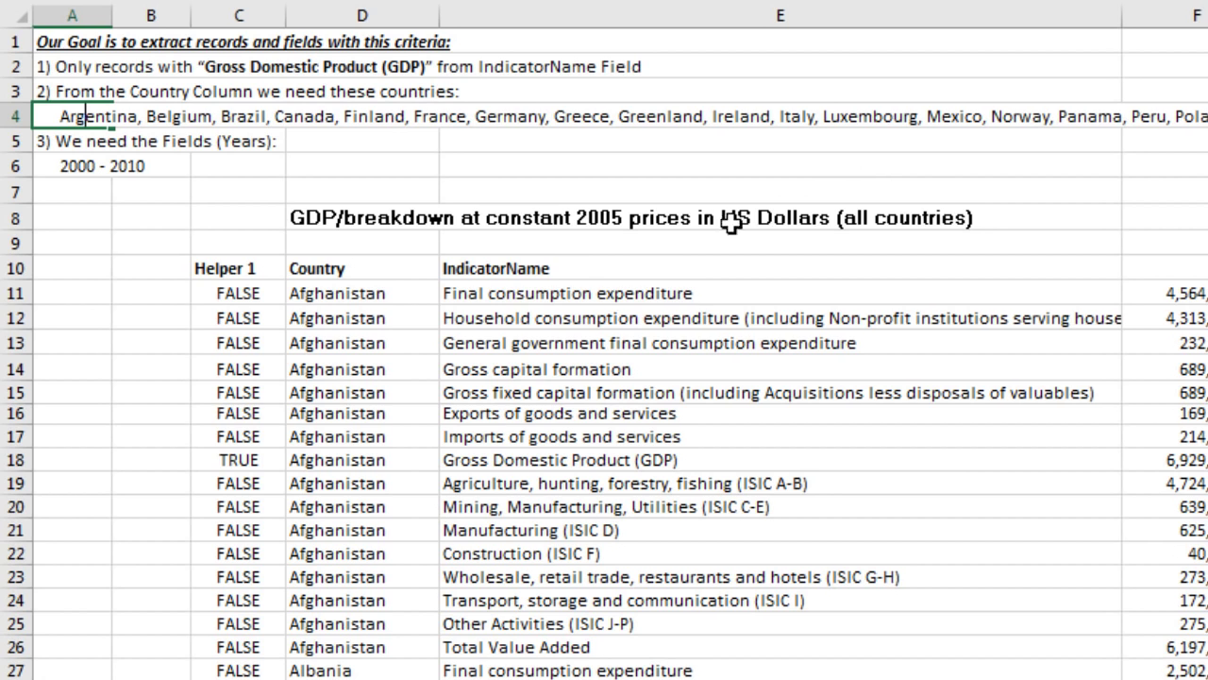
Add the header Helper 2 in B10, beside the Helper 1 header
{"action": "left_click", "coordinate": [236, 269]}
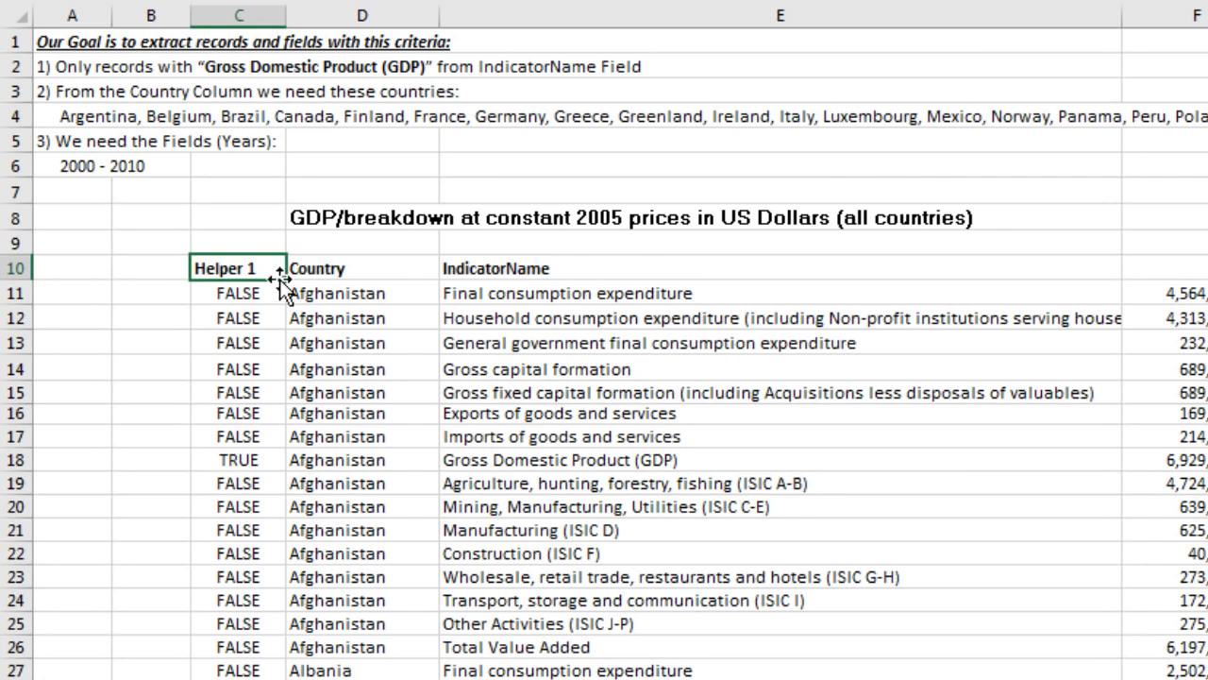
{"action": "left_click_drag", "start_coordinate": [279, 280], "coordinate": [162, 283]}
{"action": "left_click", "coordinate": [162, 296]}
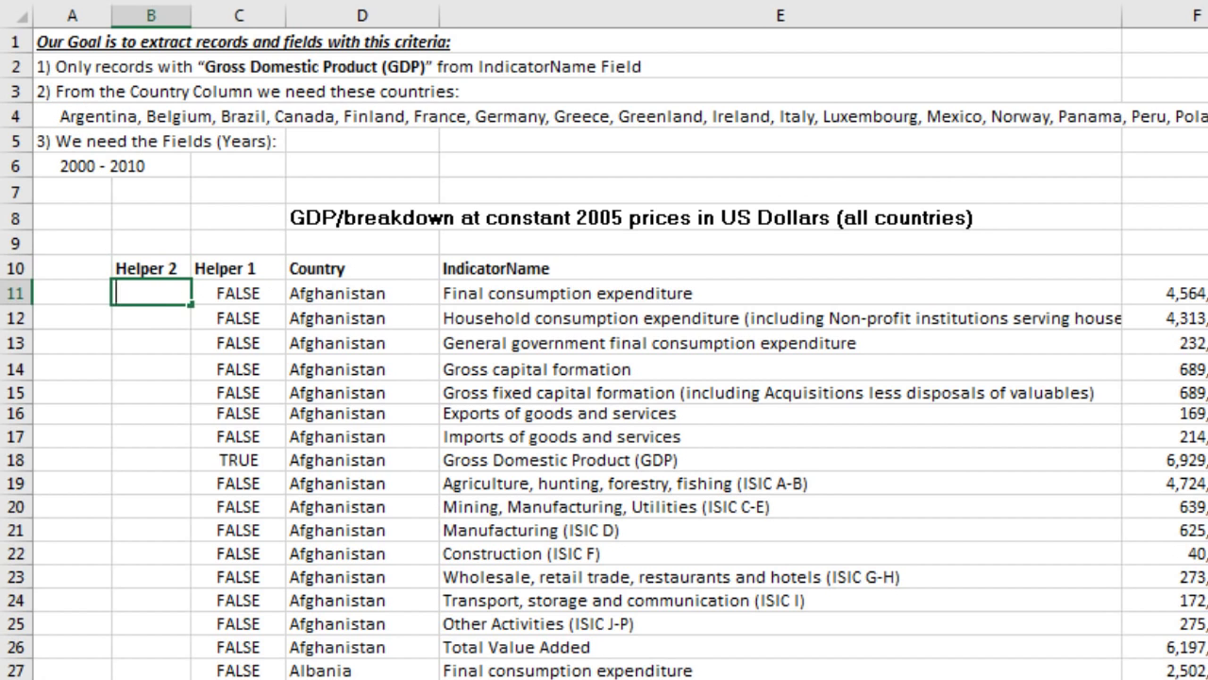
Enter =SEARCH(D11,$A$4) in B11 with the country list reference locked, and fill it down the Helper 2 column
{"action": "type", "text": "=se"}
{"action": "key", "text": "Tab"}
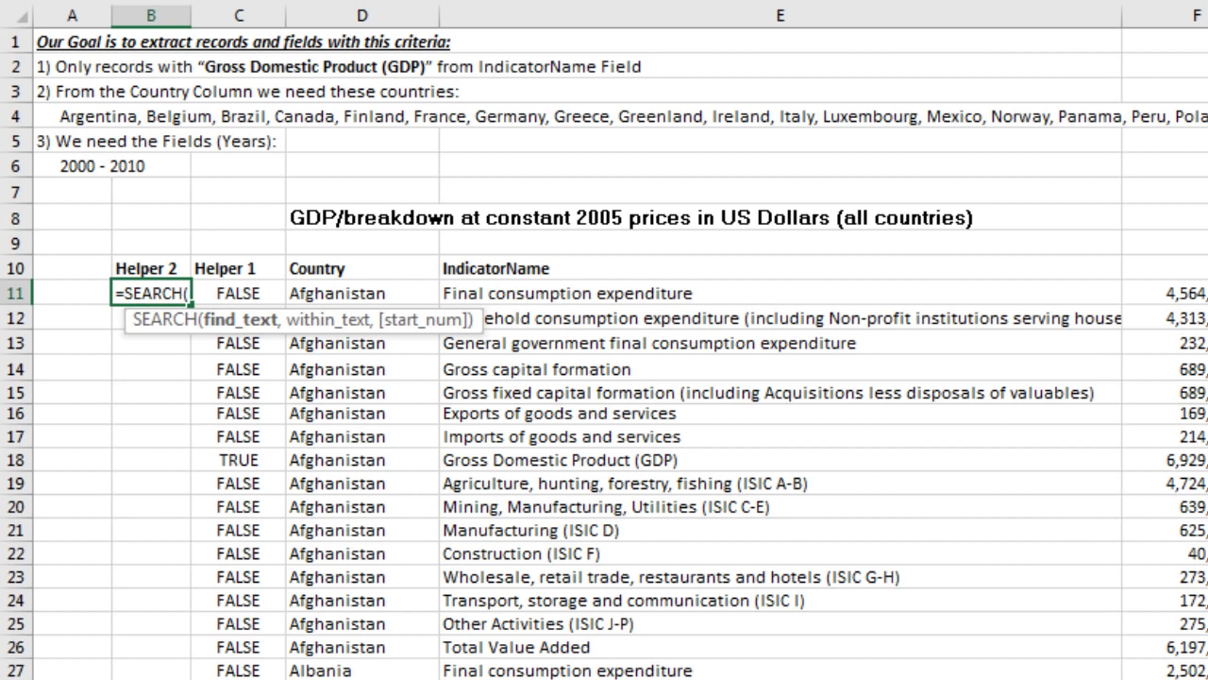
{"action": "left_click", "coordinate": [328, 285]}
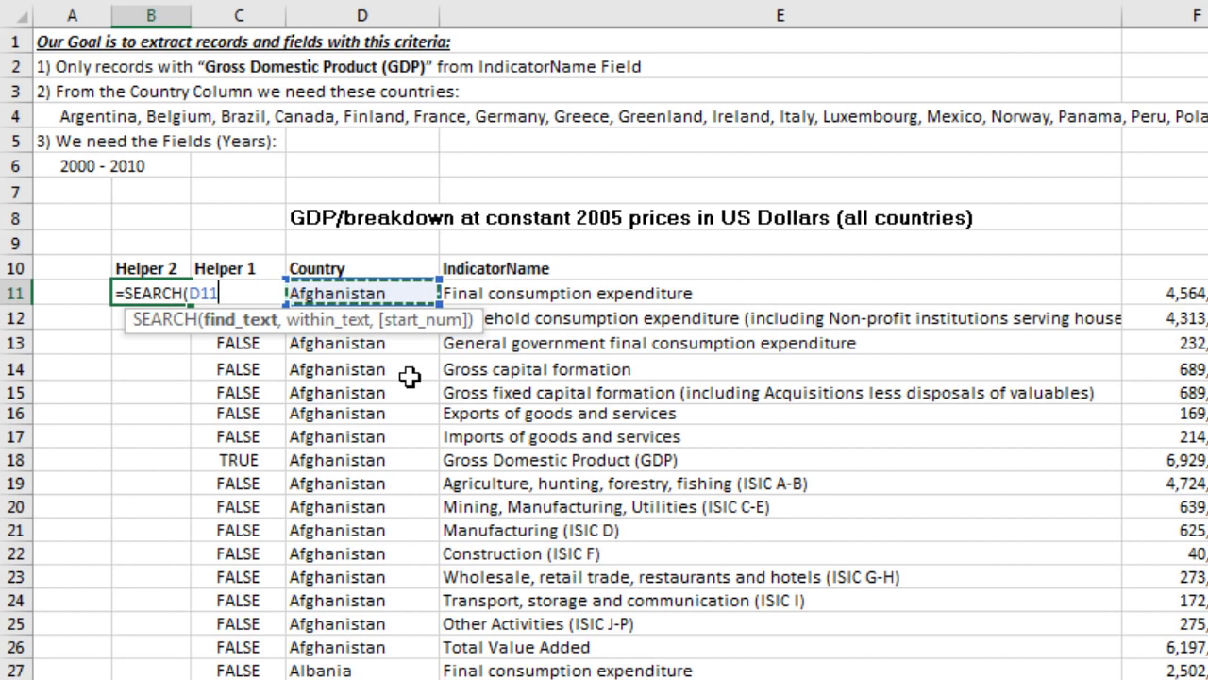
{"action": "type", "text": ","}
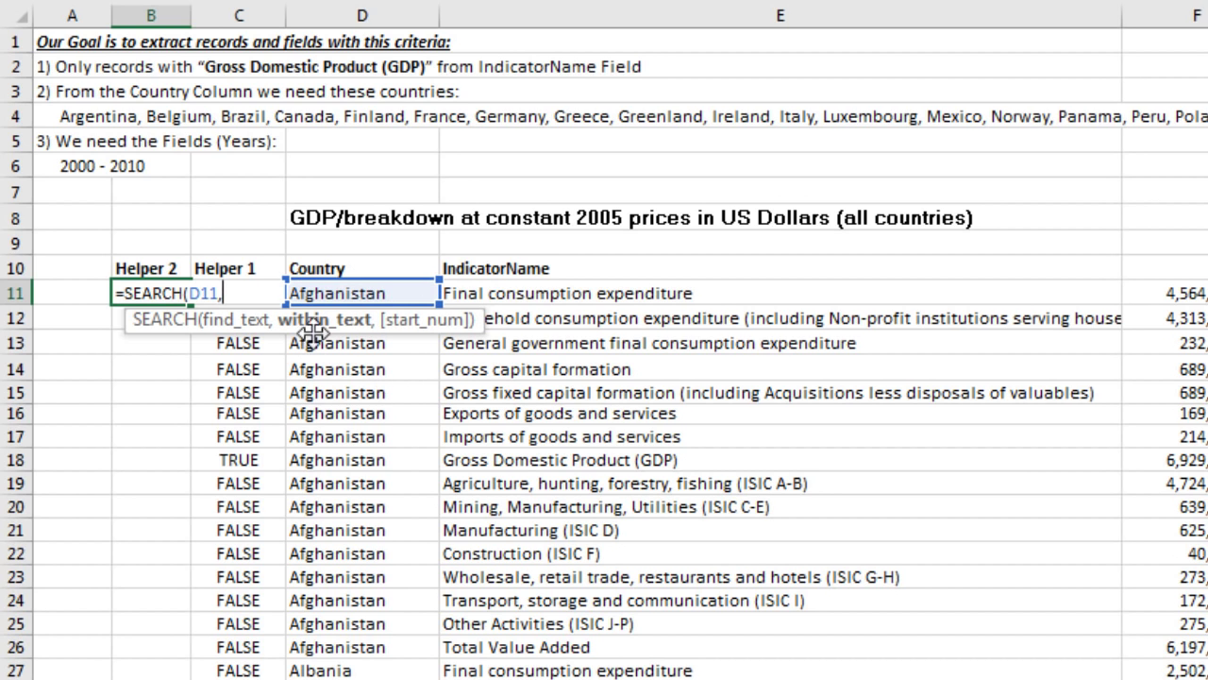
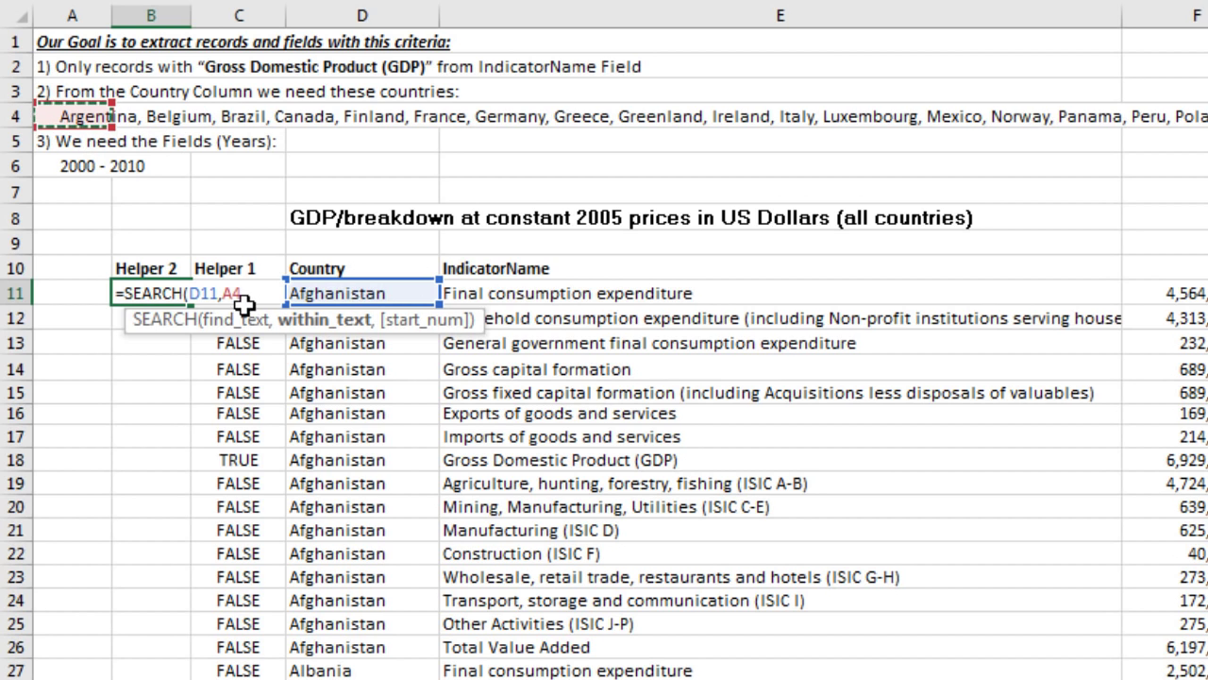
{"action": "key", "text": "F4"}
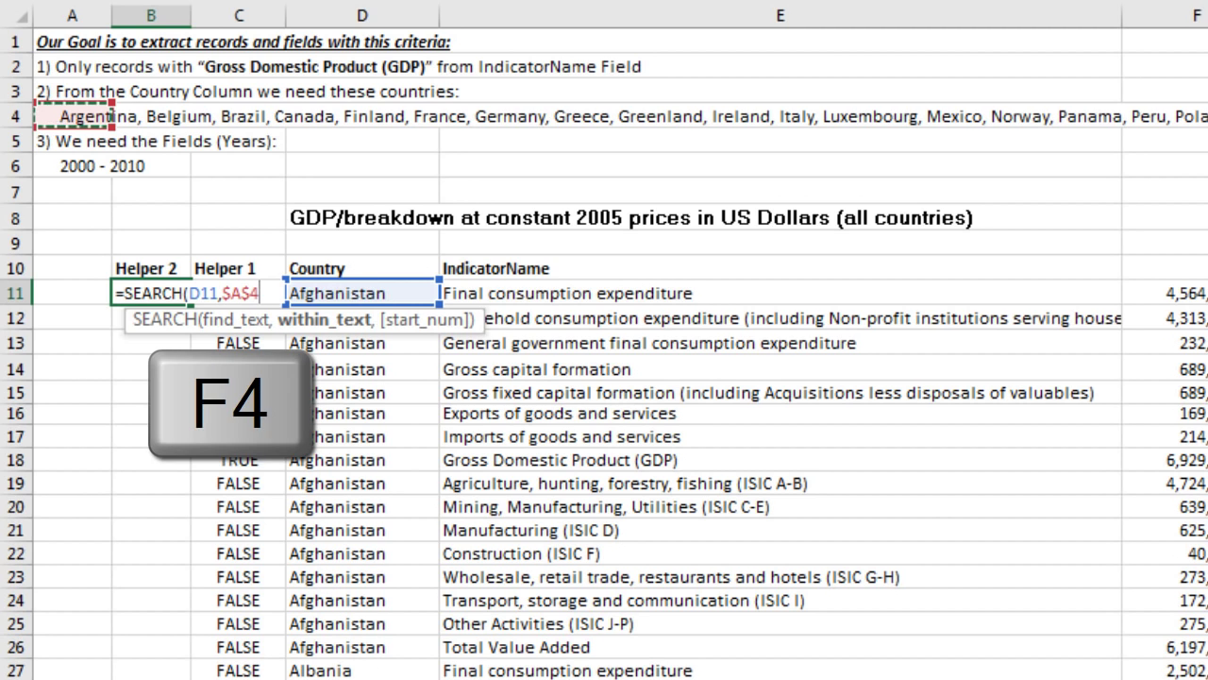
{"action": "type", "text": ")"}
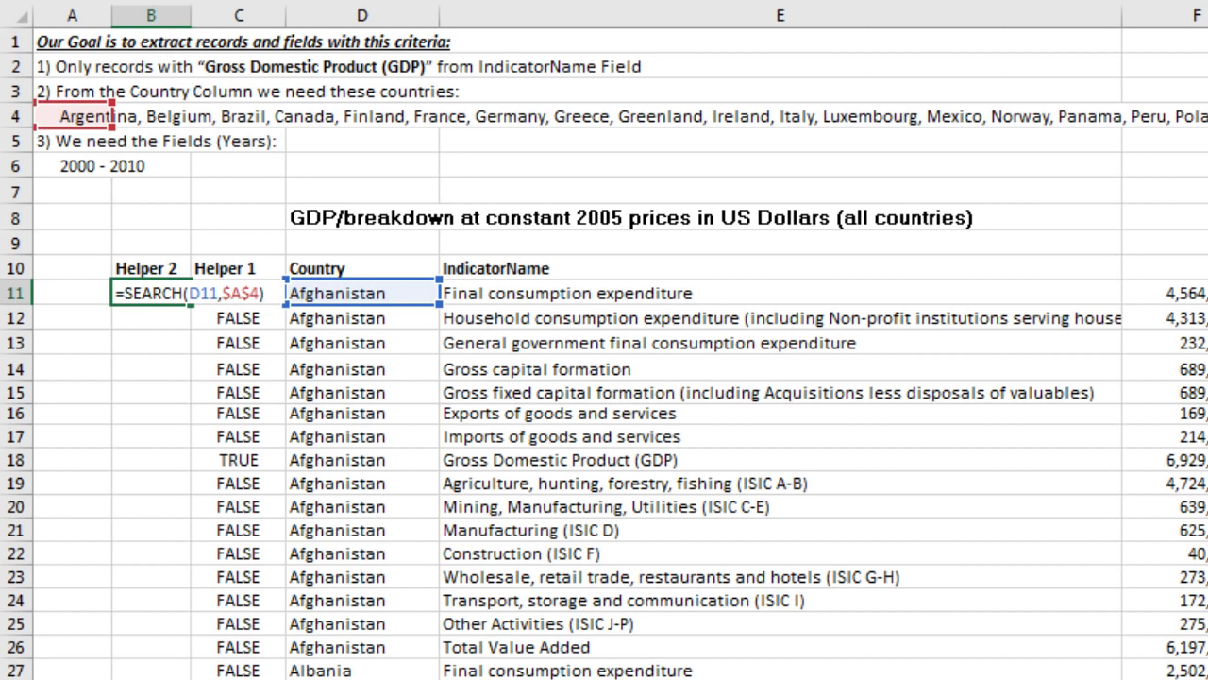
{"action": "key", "text": "ctrl+Return"}
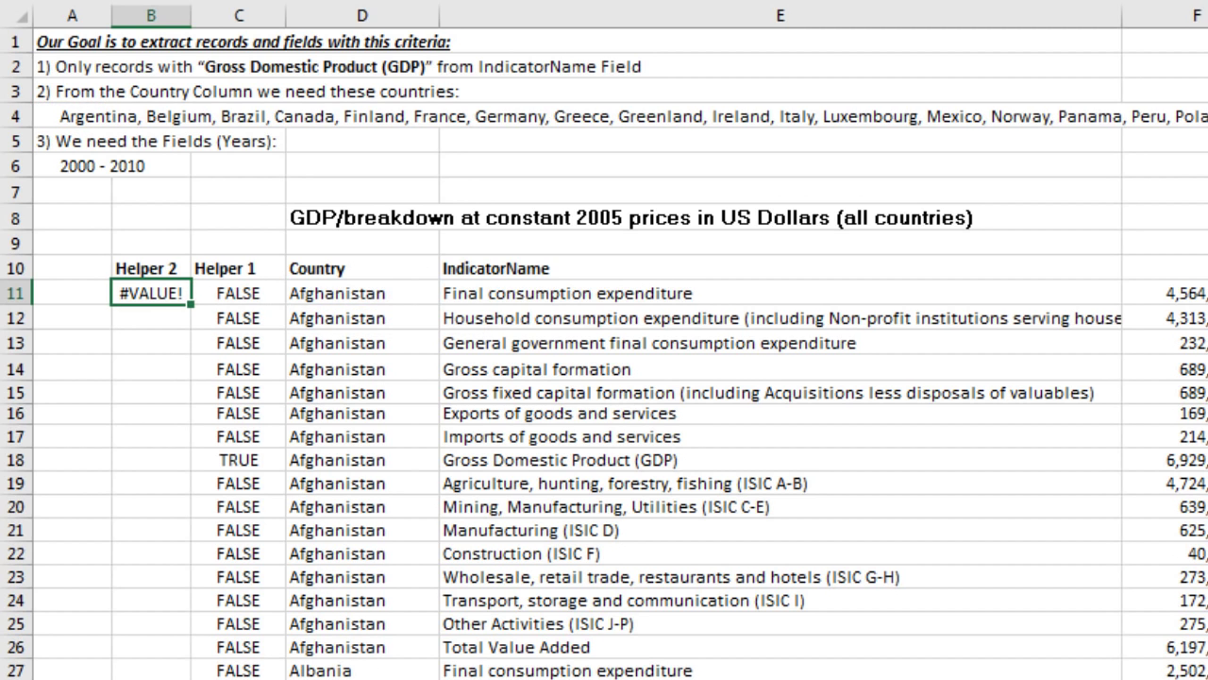
{"action": "double_click", "coordinate": [192, 304]}
Examine the Helper 2 results and formulas for the Argentina and Belgium records
{"action": "scroll", "coordinate": [223, 325], "scroll_direction": "down", "scroll_amount": 6}
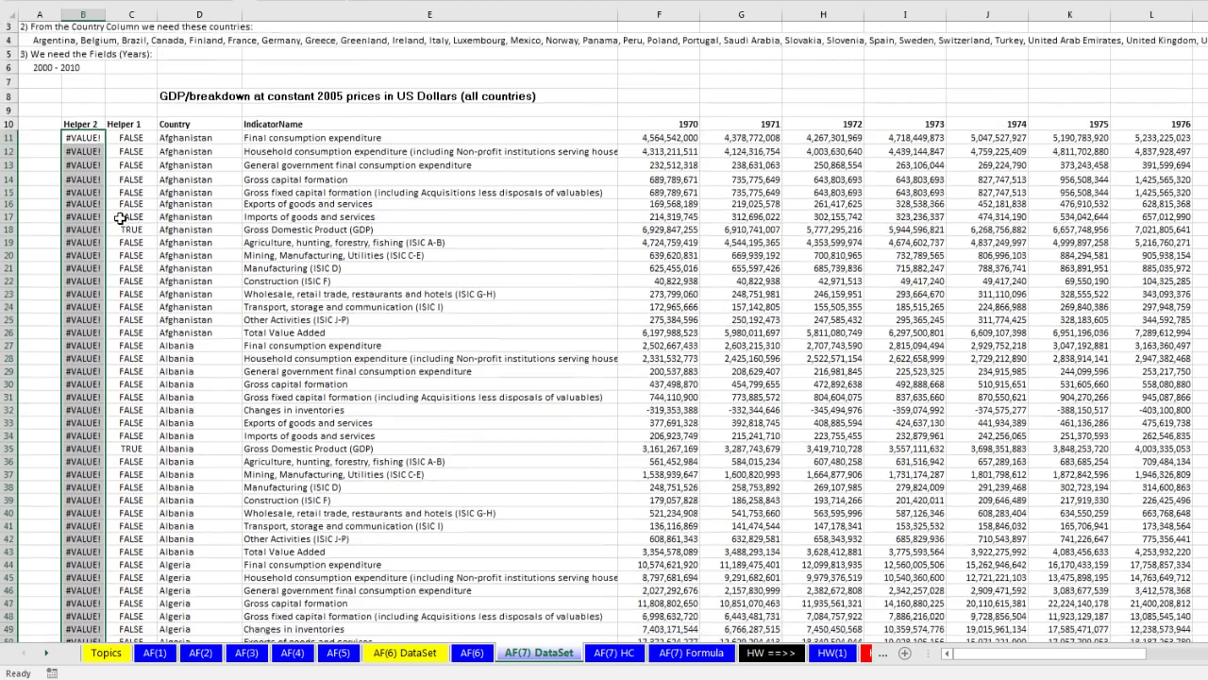
{"action": "scroll", "coordinate": [120, 257], "scroll_direction": "down", "scroll_amount": 20}
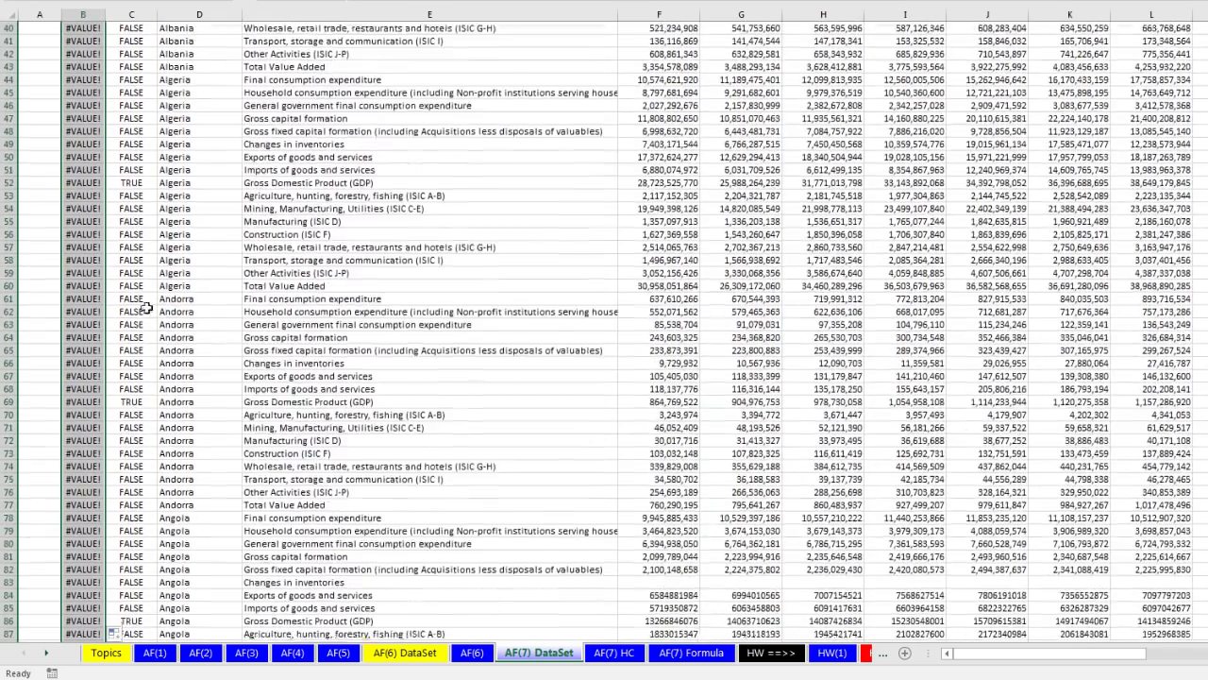
{"action": "scroll", "coordinate": [138, 322], "scroll_direction": "down", "scroll_amount": 4}
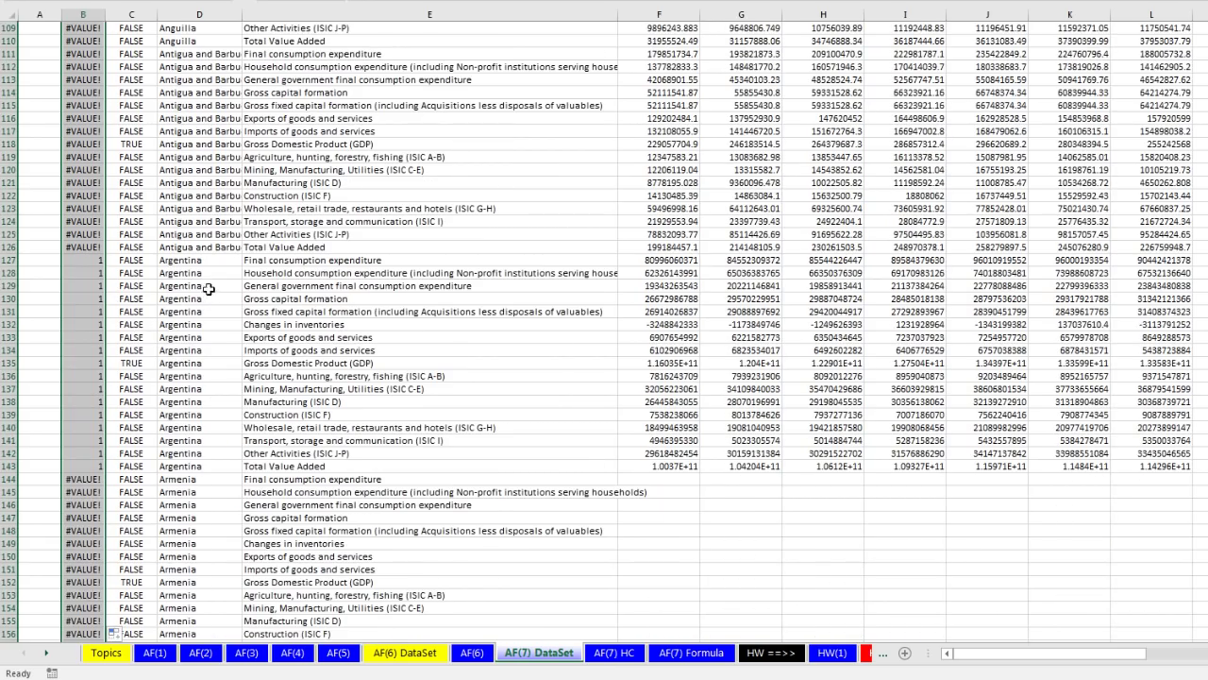
{"action": "double_click", "coordinate": [95, 300]}
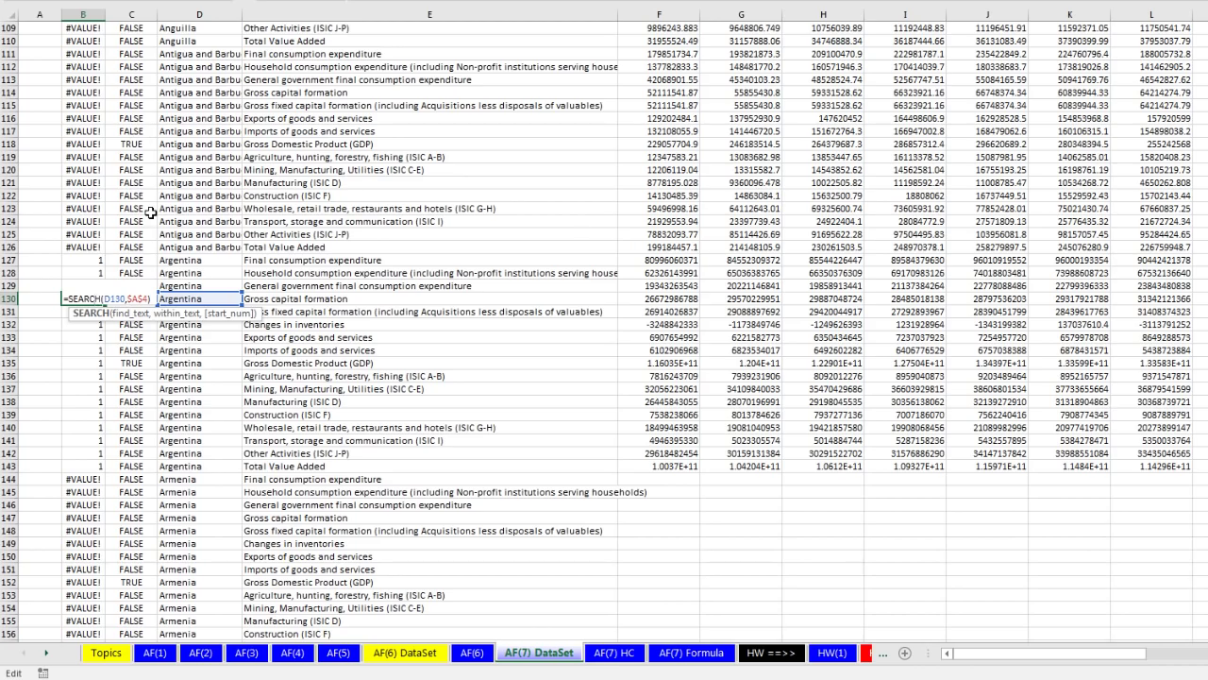
{"action": "key", "text": "Escape"}
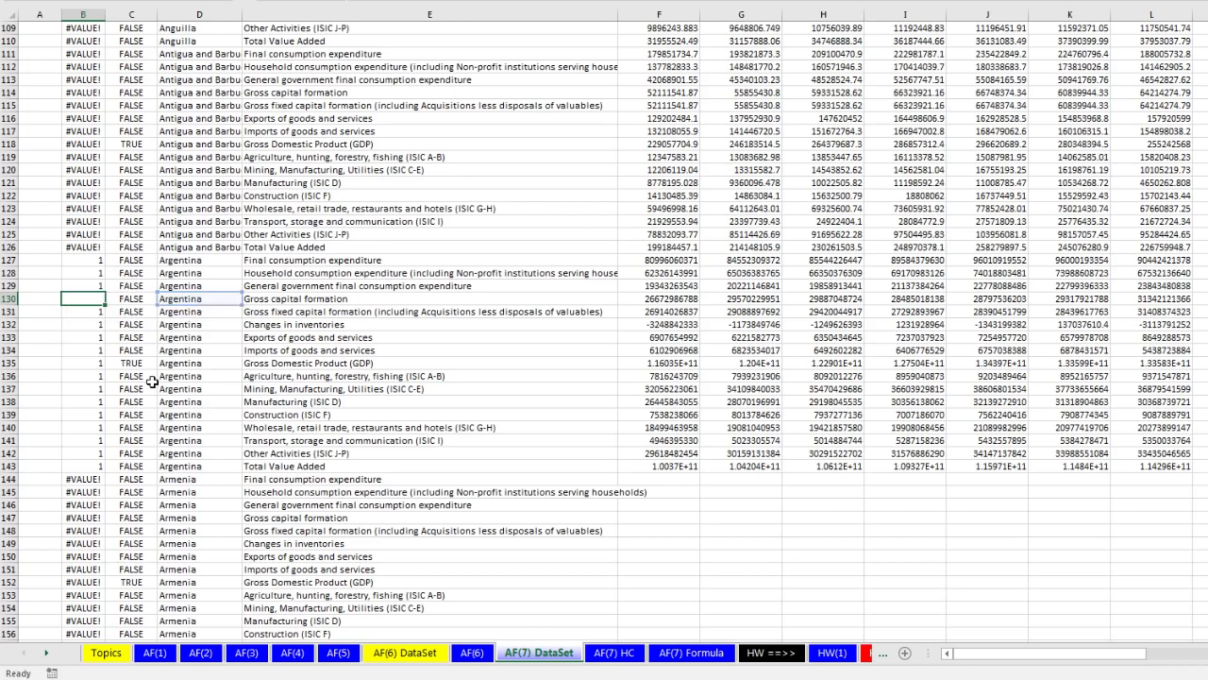
{"action": "scroll", "coordinate": [150, 376], "scroll_direction": "down", "scroll_amount": 20}
{"action": "scroll", "coordinate": [149, 376], "scroll_direction": "down", "scroll_amount": 20}
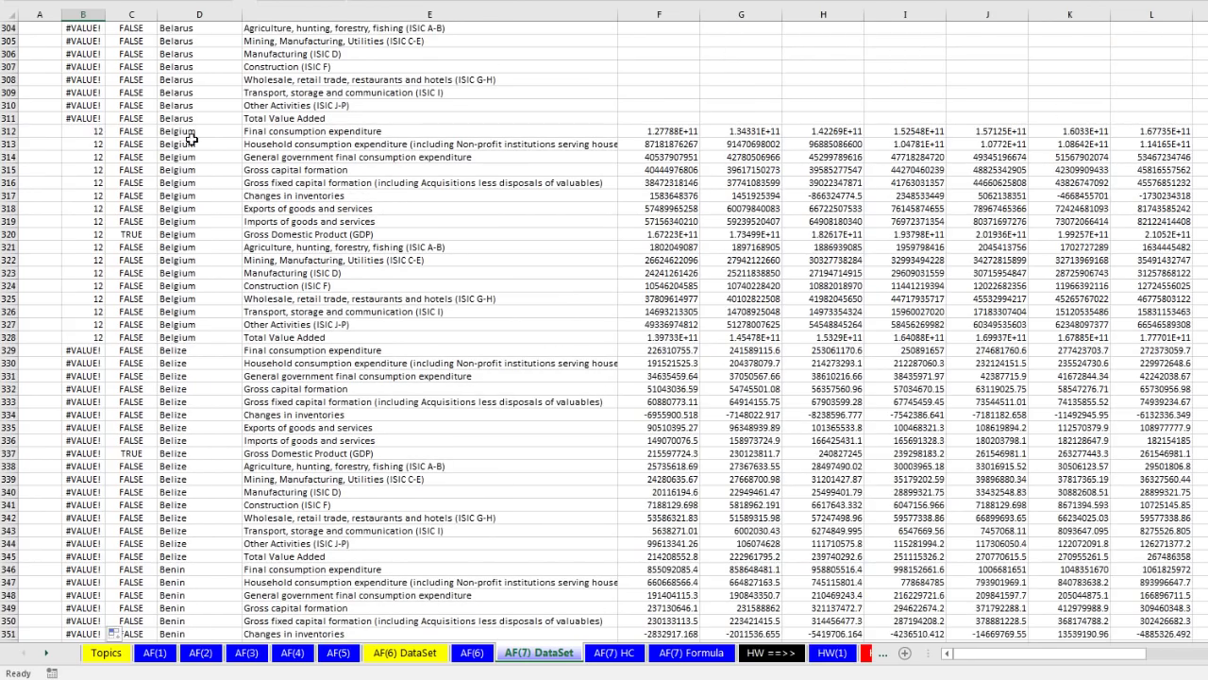
{"action": "double_click", "coordinate": [86, 132]}
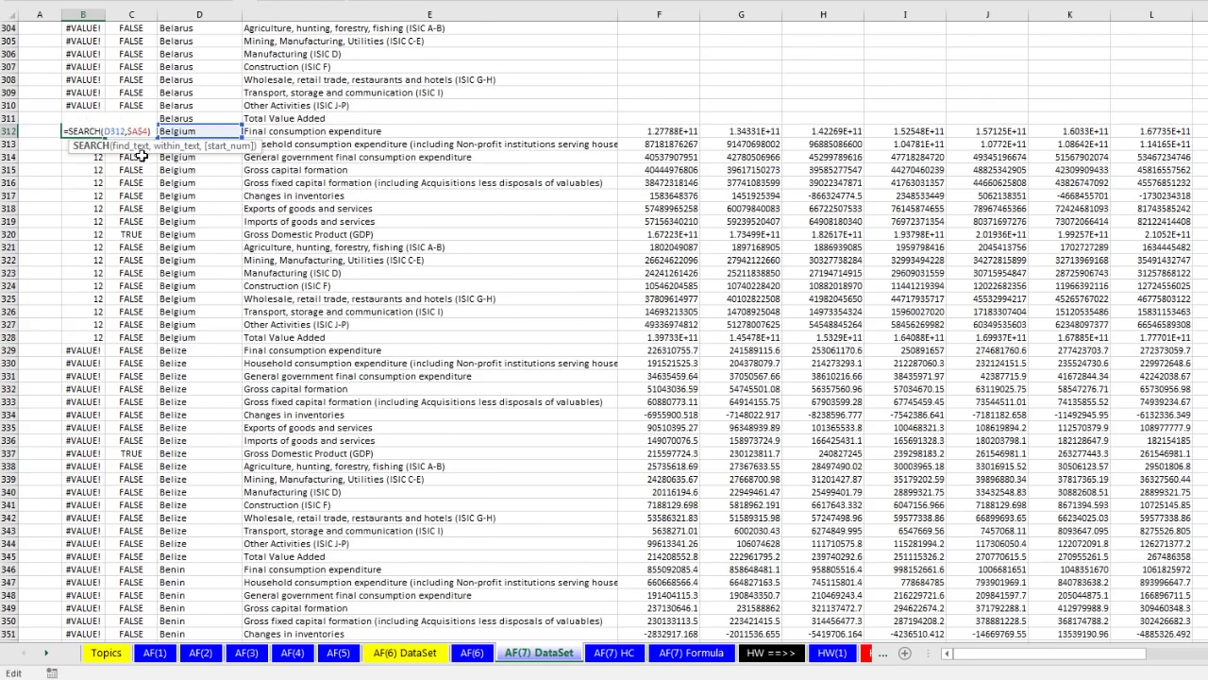
{"action": "key", "text": "Escape"}
Wrap the B11 formula in ISNUMBER to read =ISNUMBER(SEARCH(D11,$A$4)), and fill it down the Helper 2 column
{"action": "key", "text": "ctrl+Up"}
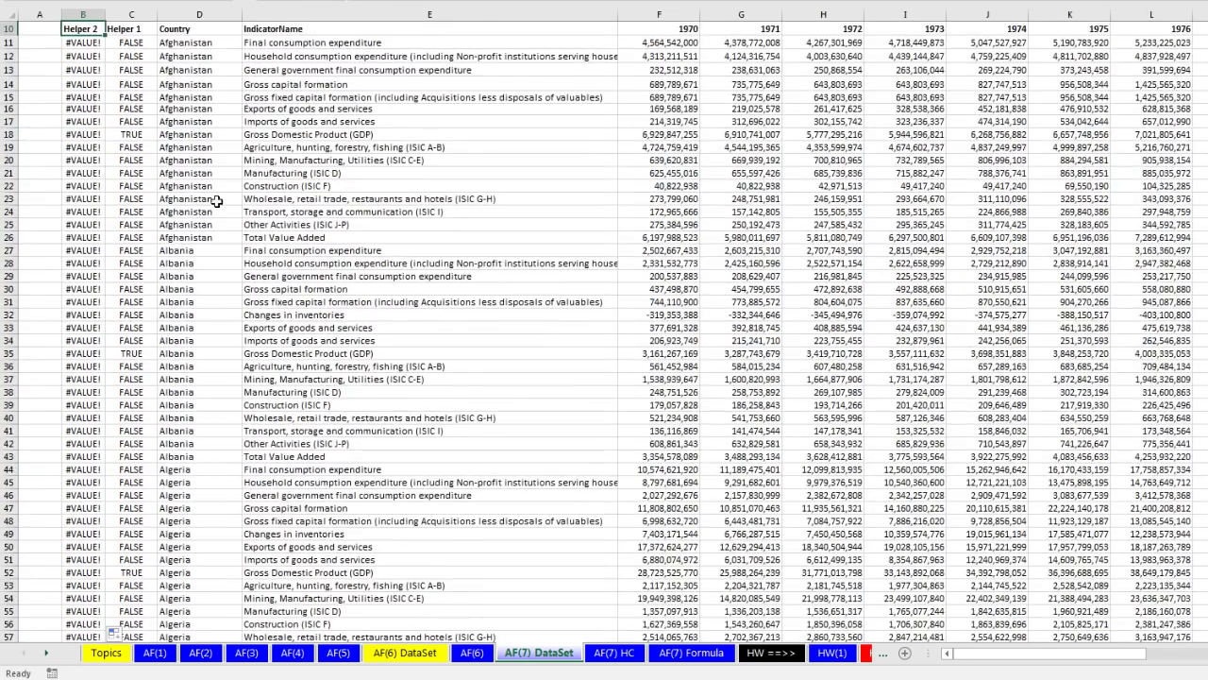
{"action": "scroll", "coordinate": [161, 217], "scroll_direction": "up", "scroll_amount": 3}
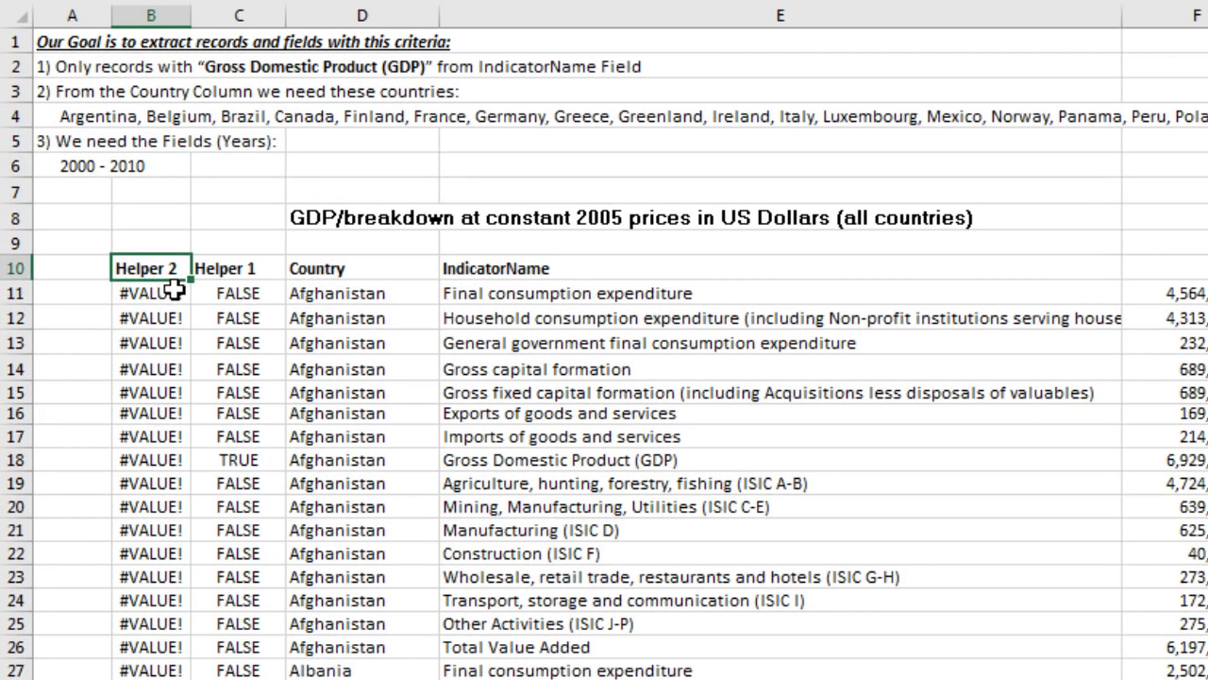
{"action": "double_click", "coordinate": [173, 290]}
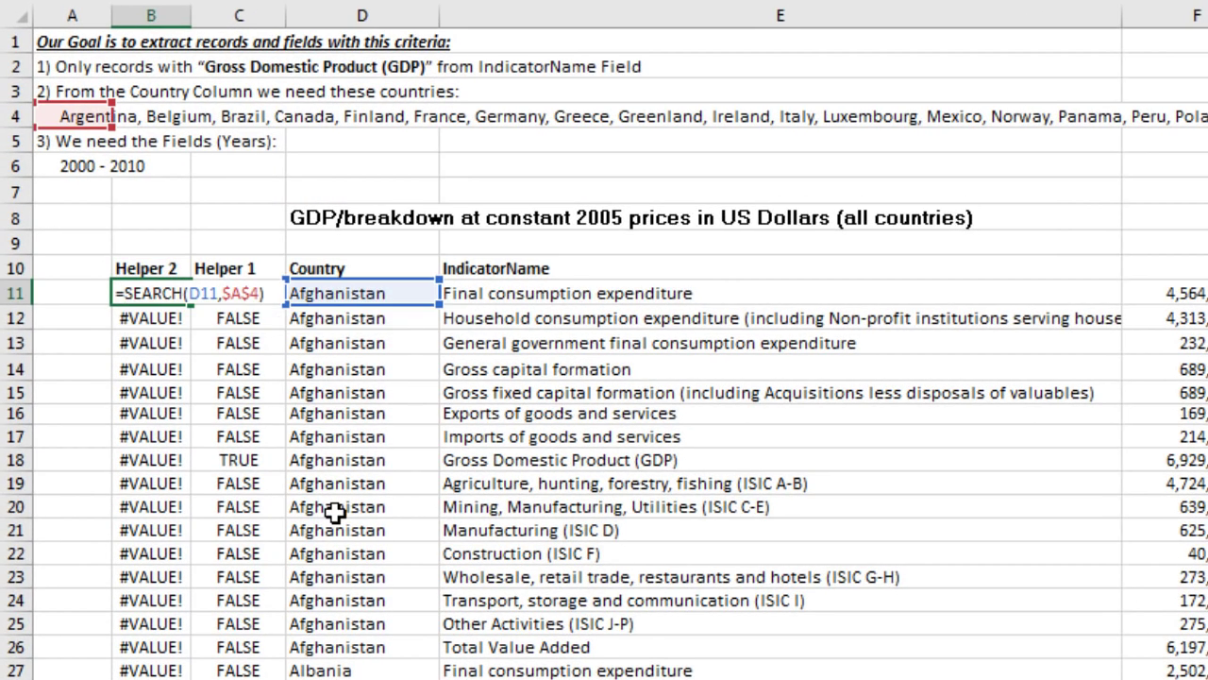
{"action": "type", "text": "isnu"}
{"action": "key", "text": "Tab"}
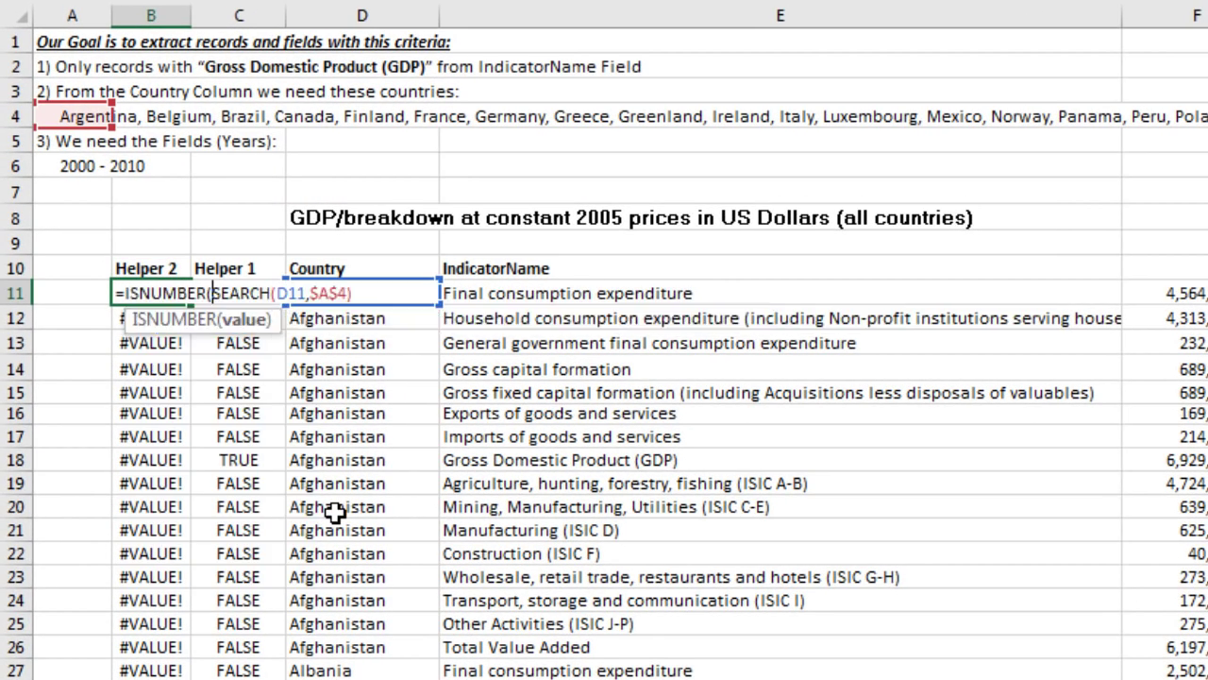
{"action": "left_click", "coordinate": [405, 289]}
{"action": "type", "text": ")"}
{"action": "key", "text": "ctrl+Return"}
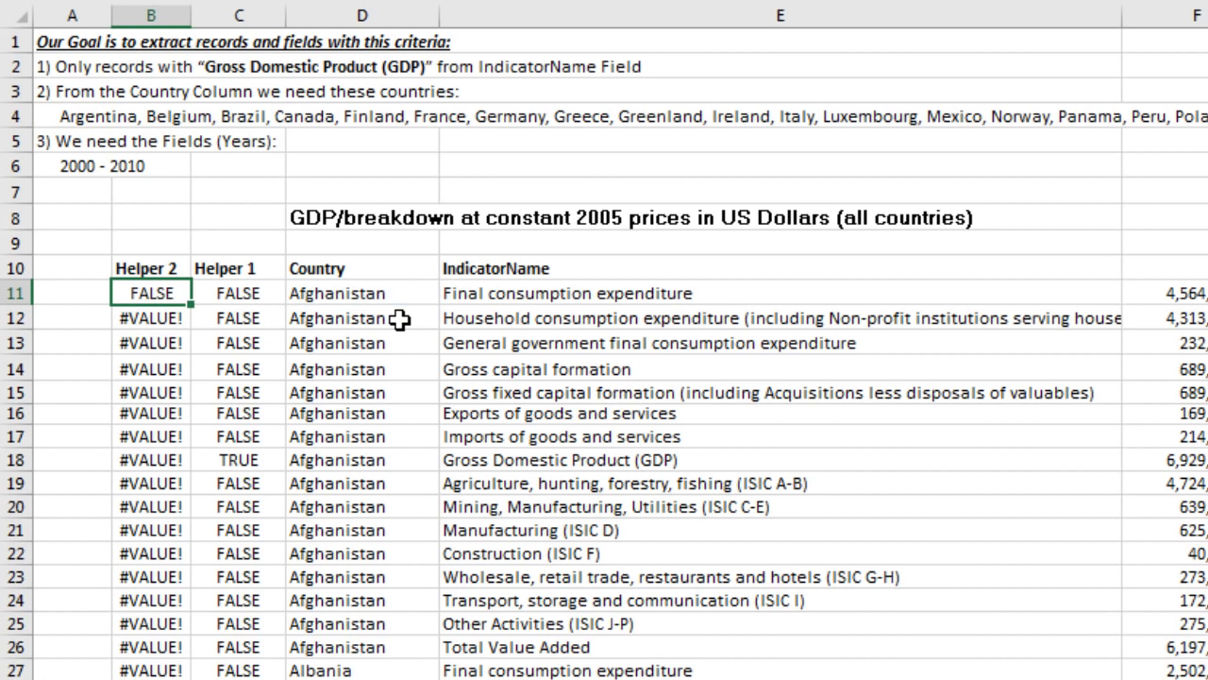
{"action": "double_click", "coordinate": [191, 305]}
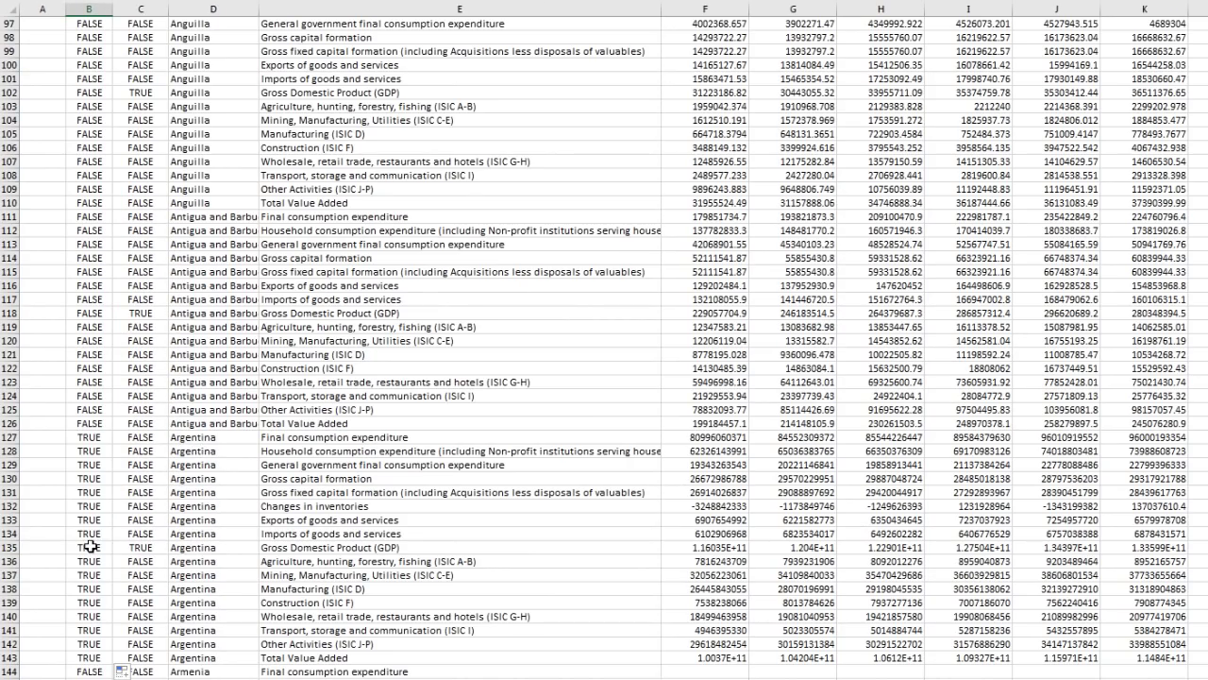
Check both helper values for Argentina's Gross Domestic Product (GDP) record in row 135
{"action": "left_click_drag", "start_coordinate": [89, 546], "coordinate": [307, 549]}
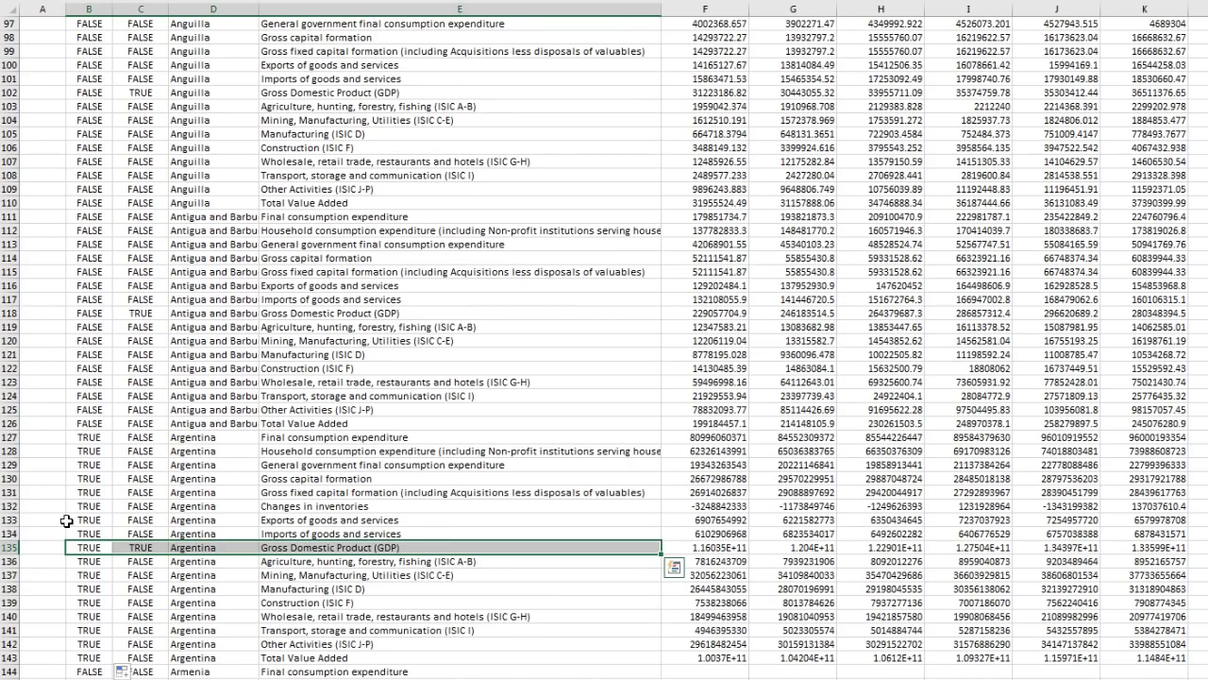
{"action": "left_click_drag", "start_coordinate": [97, 551], "coordinate": [853, 546]}
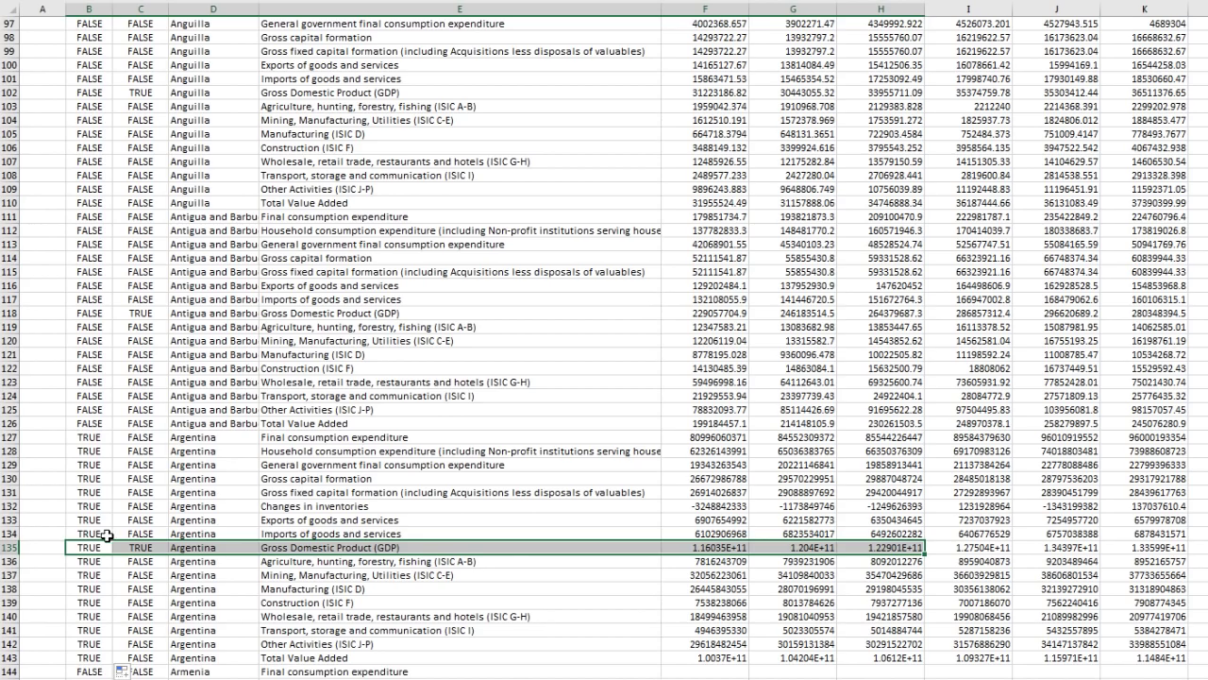
{"action": "scroll", "coordinate": [106, 538], "scroll_direction": "up", "scroll_amount": 20}
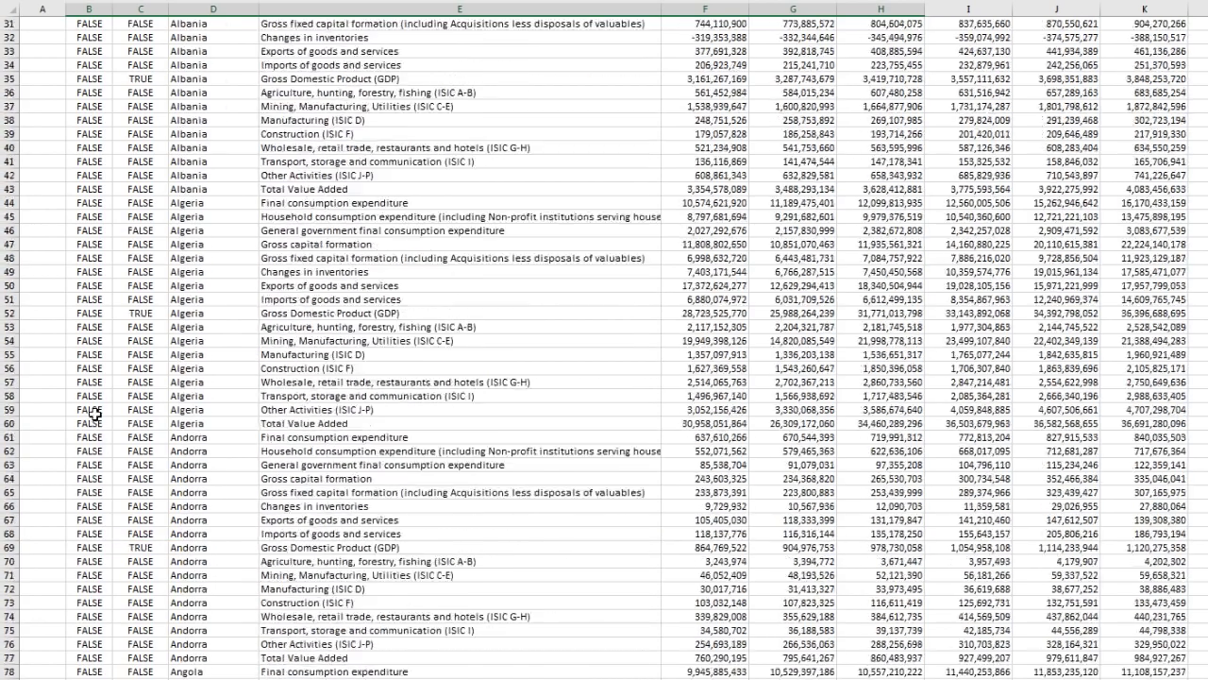
{"action": "scroll", "coordinate": [91, 408], "scroll_direction": "up", "scroll_amount": 1}
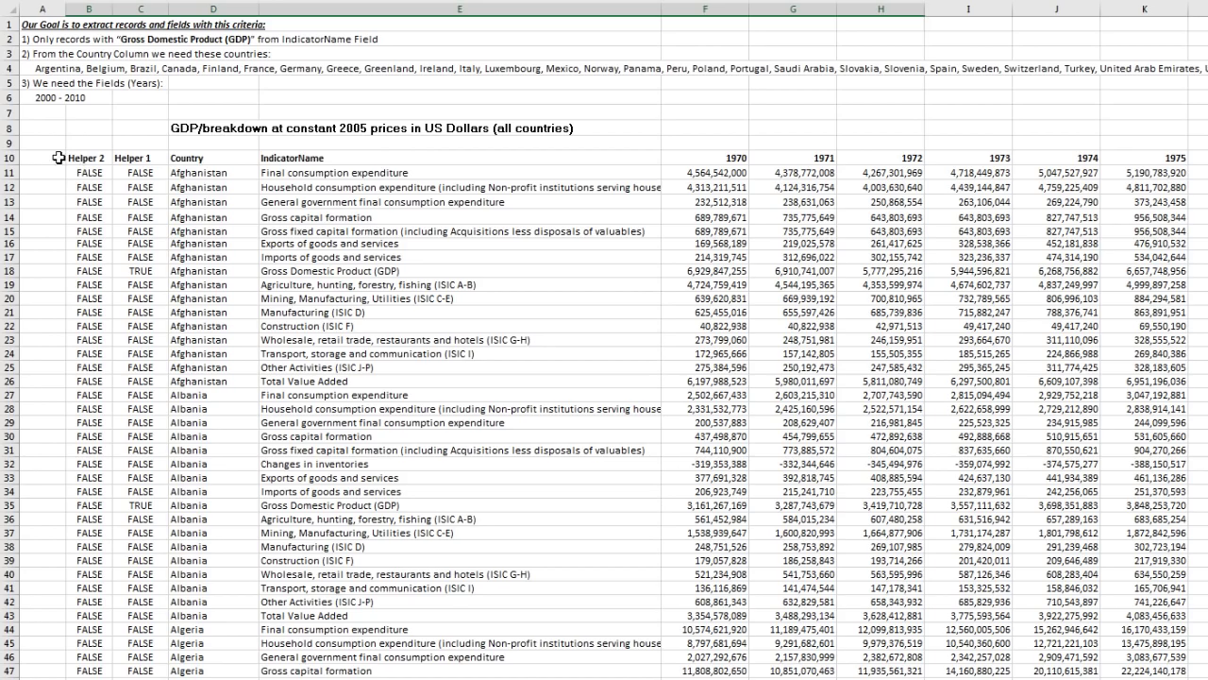
Add the header Helper 3 in A10, beside the Helper 2 header
{"action": "left_click", "coordinate": [83, 158]}
{"action": "key", "text": "ctrl+c"}
{"action": "left_click", "coordinate": [47, 158]}
{"action": "key", "text": "ctrl+v"}
{"action": "type", "text": "Helper 3"}
Copy the Helper 1 formula text E11="Gross Domestic Product (GDP)" from C11, without its equal sign, to the Office Clipboard
{"action": "left_click", "coordinate": [112, 208]}
{"action": "type", "text": "=ISNUMBER(SEARCH(D11,$A$4))"}
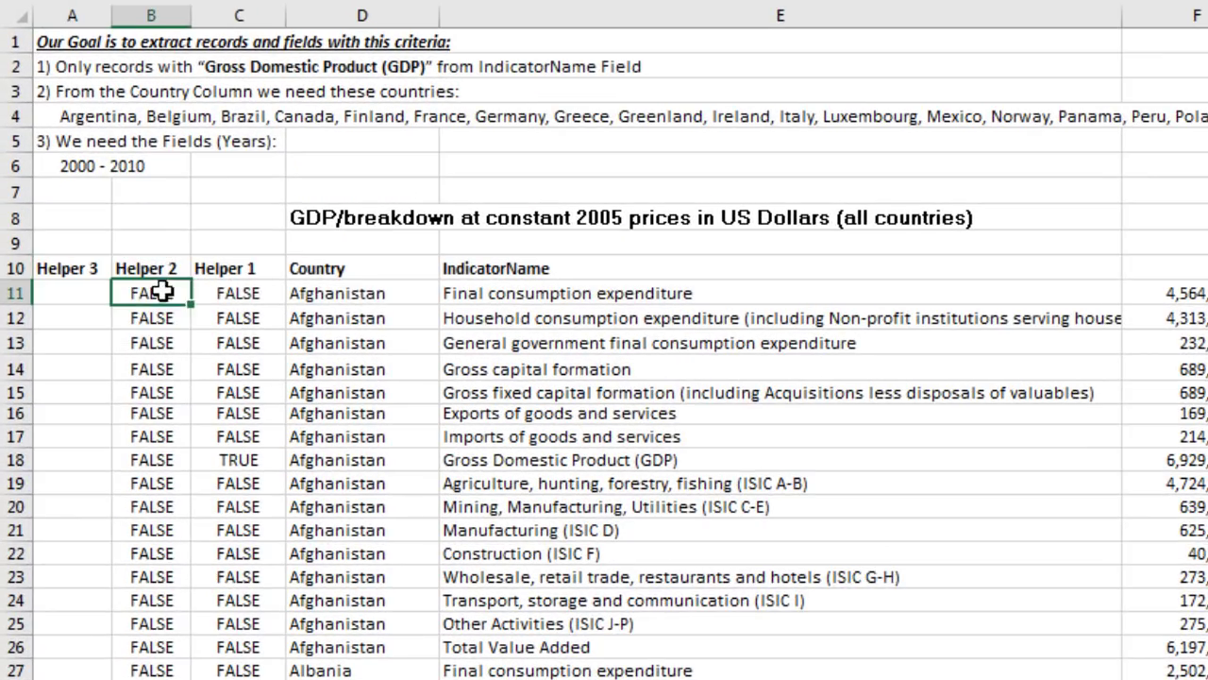
{"action": "key", "text": "ctrl+Return"}
{"action": "double_click", "coordinate": [230, 294]}
{"action": "left_click_drag", "start_coordinate": [204, 294], "coordinate": [545, 324]}
{"action": "key", "text": "ctrl+c"}
{"action": "key", "text": "ctrl+c"}
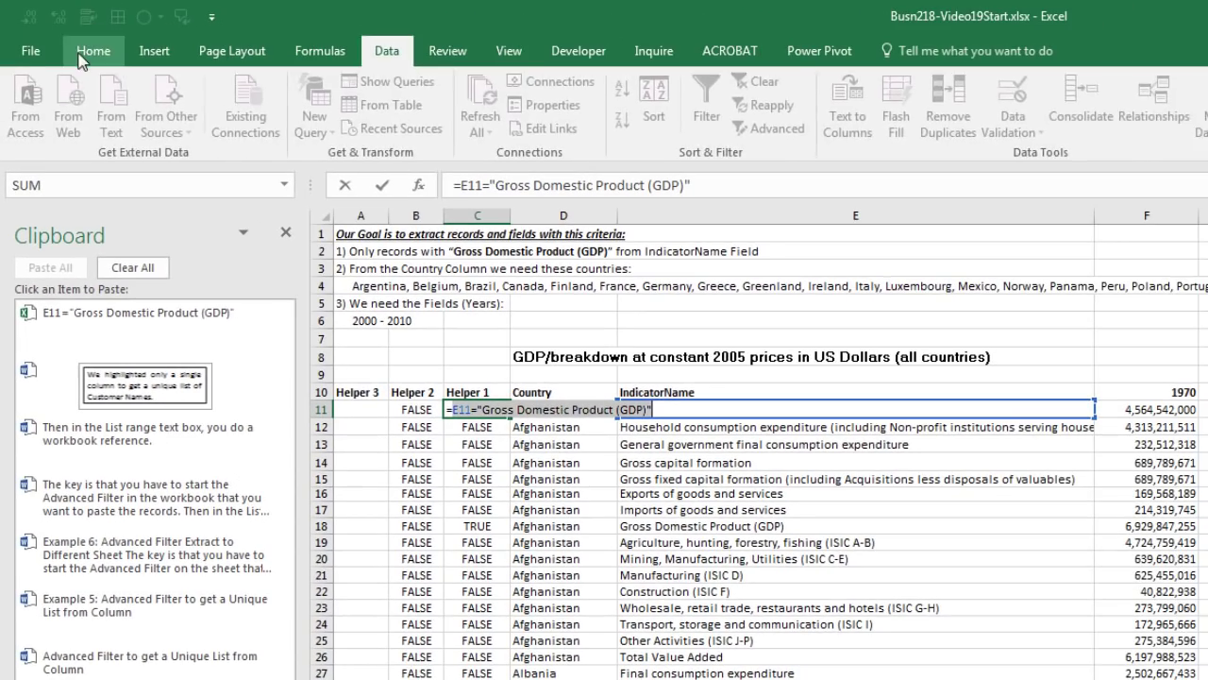
{"action": "left_click", "coordinate": [91, 51]}
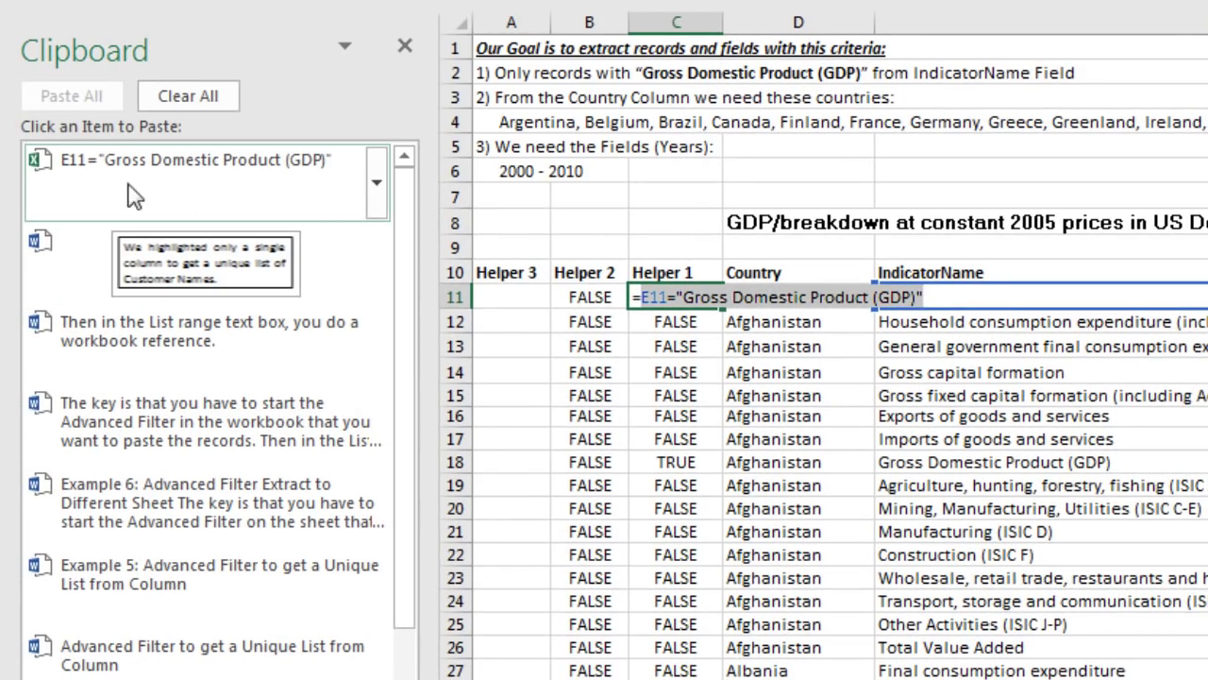
{"action": "key", "text": "Escape"}
Copy the Helper 2 formula text ISNUMBER(SEARCH(D11,$A$4)) from B11, without its equal sign, to the Office Clipboard
{"action": "left_click", "coordinate": [583, 309]}
{"action": "key", "text": "ctrl+v"}
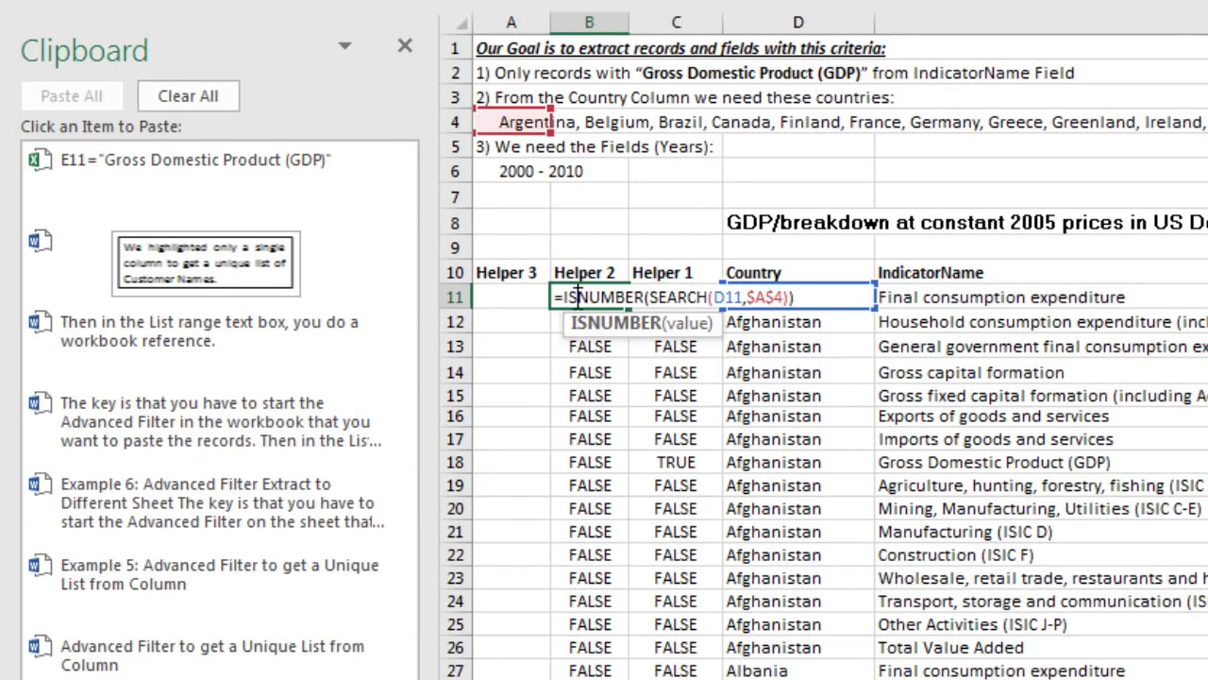
{"action": "left_click_drag", "start_coordinate": [710, 296], "coordinate": [795, 297]}
{"action": "key", "text": "ctrl+c"}
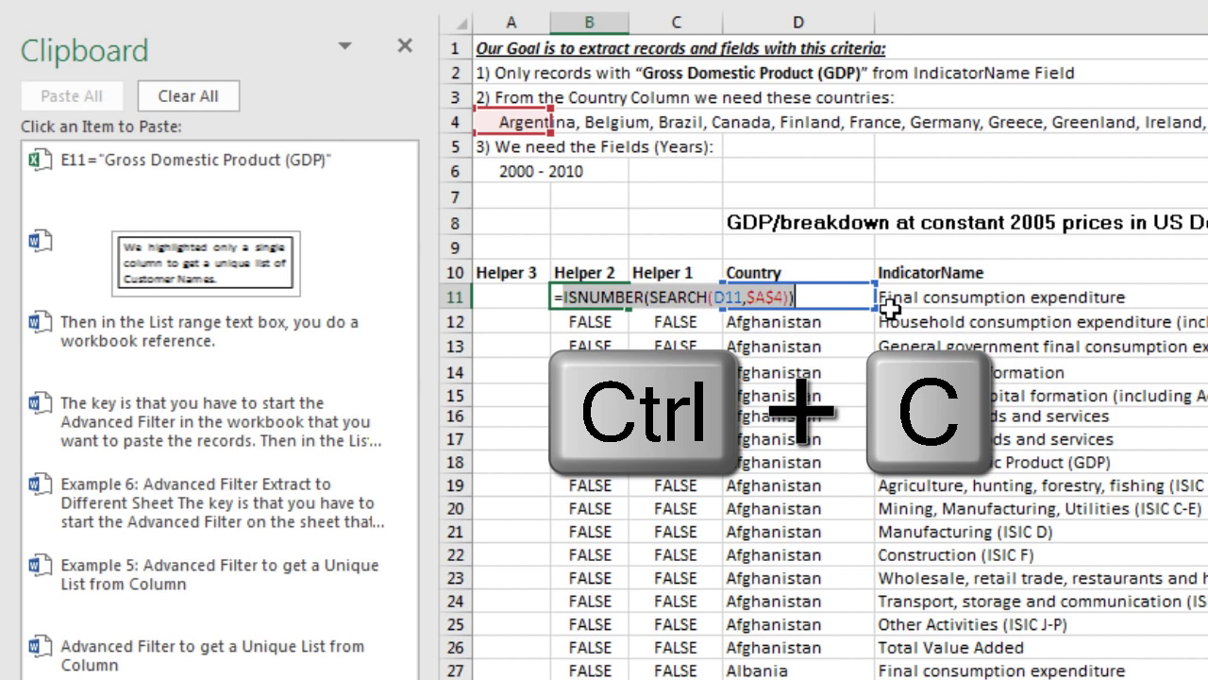
Enter =AND(E11="Gross Domestic Product (GDP)",ISNUMBER(SEARCH(D11,$A$4))) in A11, inserting both logical tests from the Office Clipboard
{"action": "key", "text": "Escape"}
{"action": "left_click", "coordinate": [546, 298]}
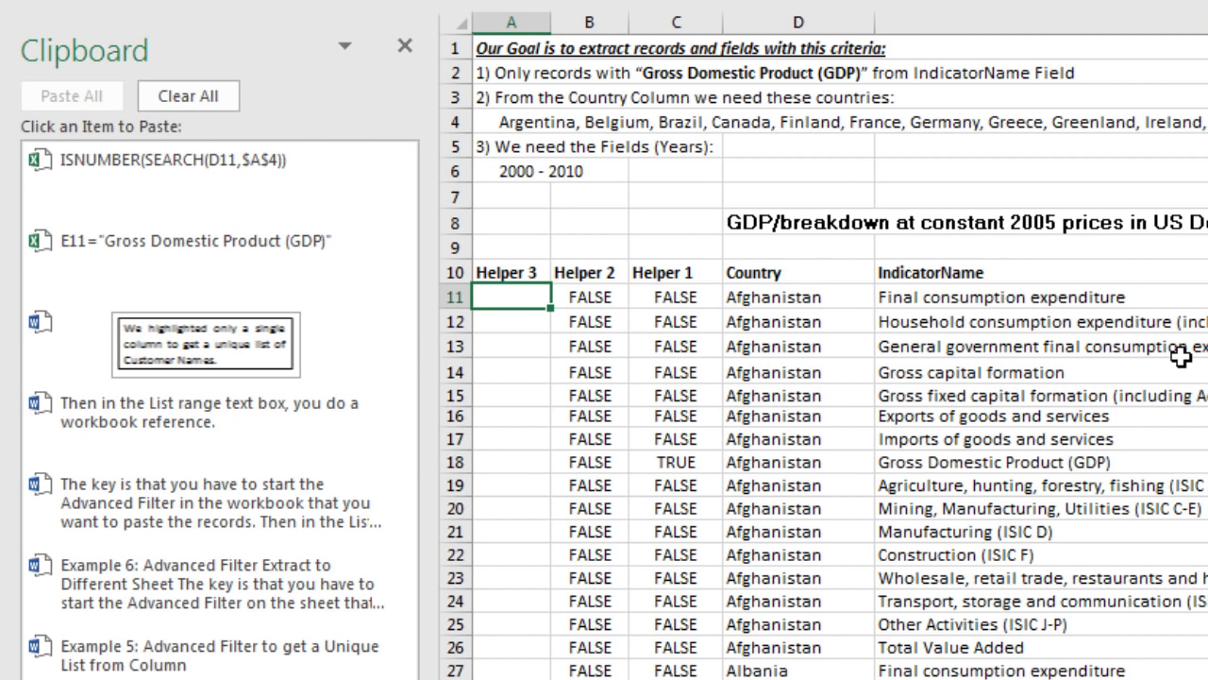
{"action": "type", "text": "=and"}
{"action": "key", "text": "Tab"}
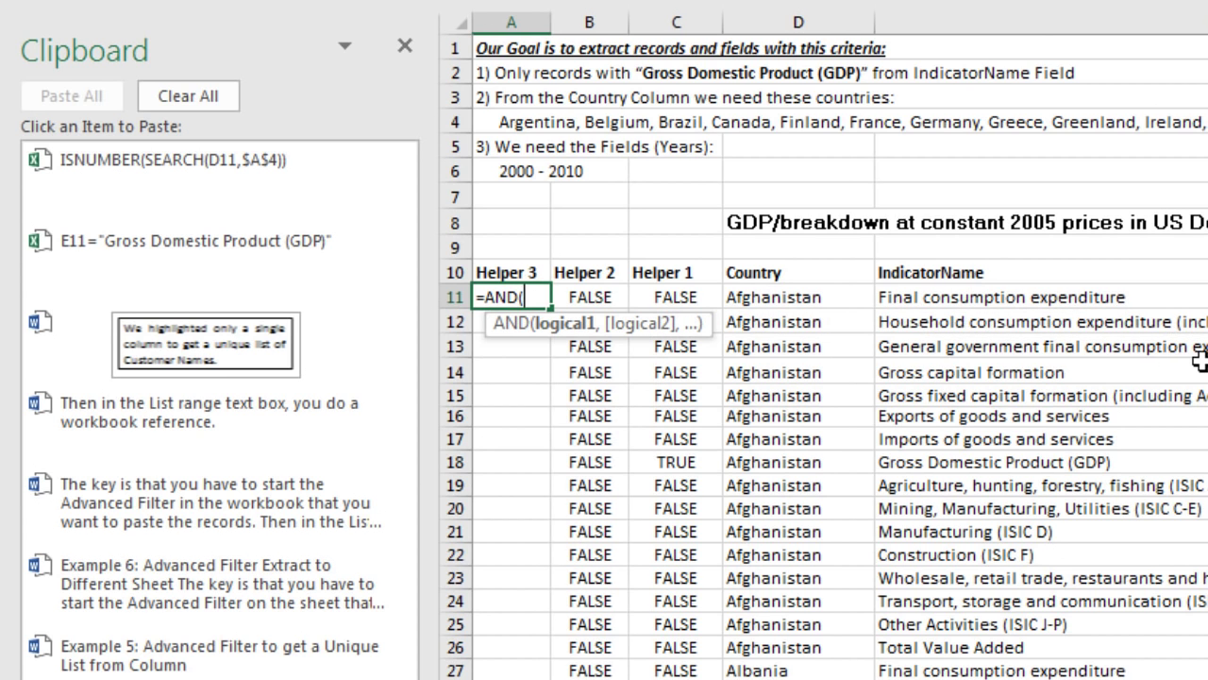
{"action": "left_click", "coordinate": [207, 271]}
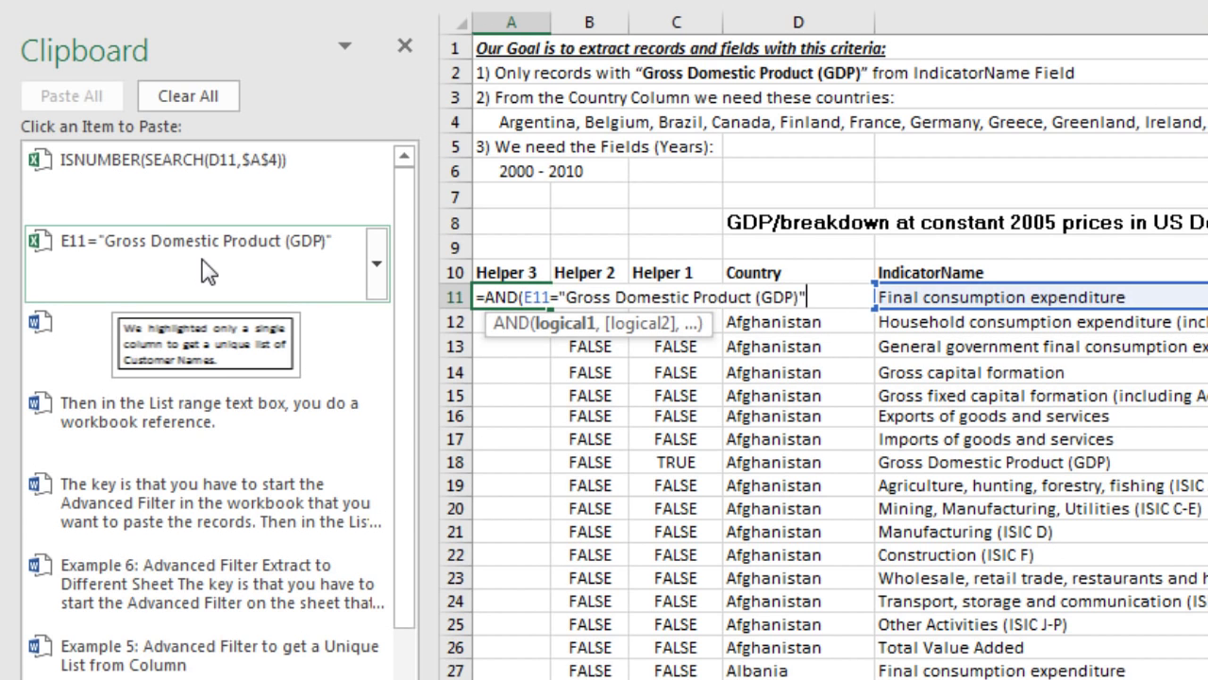
{"action": "left_click", "coordinate": [576, 324]}
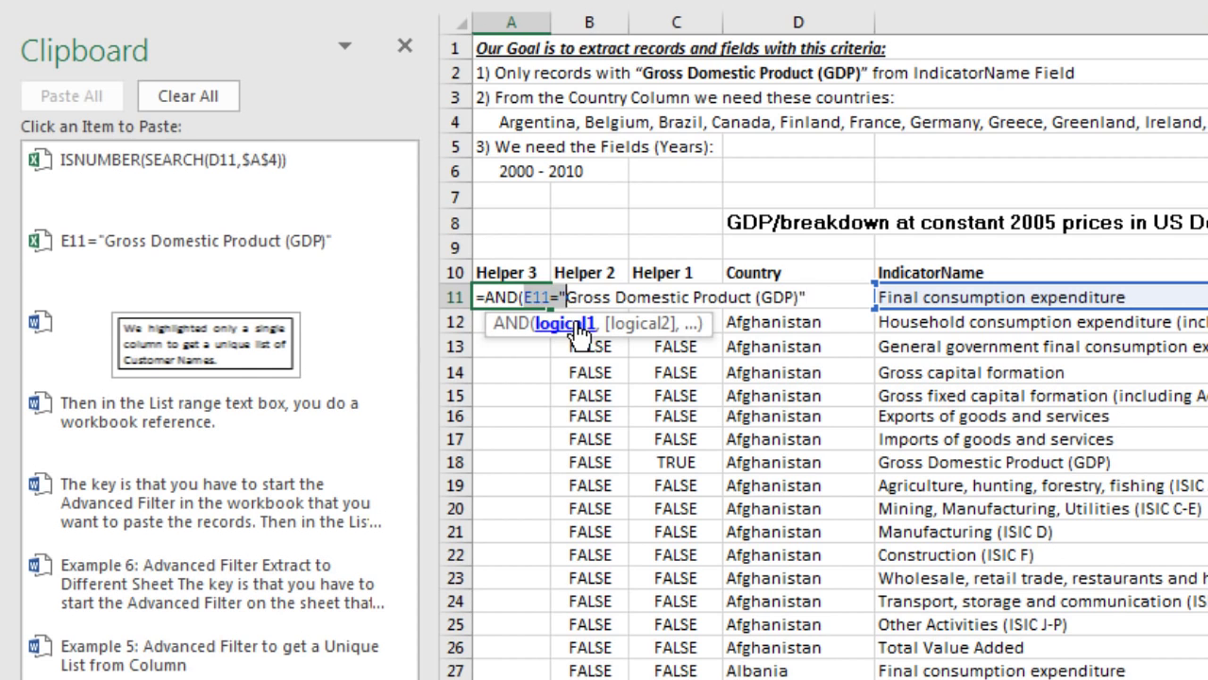
{"action": "left_click", "coordinate": [816, 294]}
{"action": "type", "text": ","}
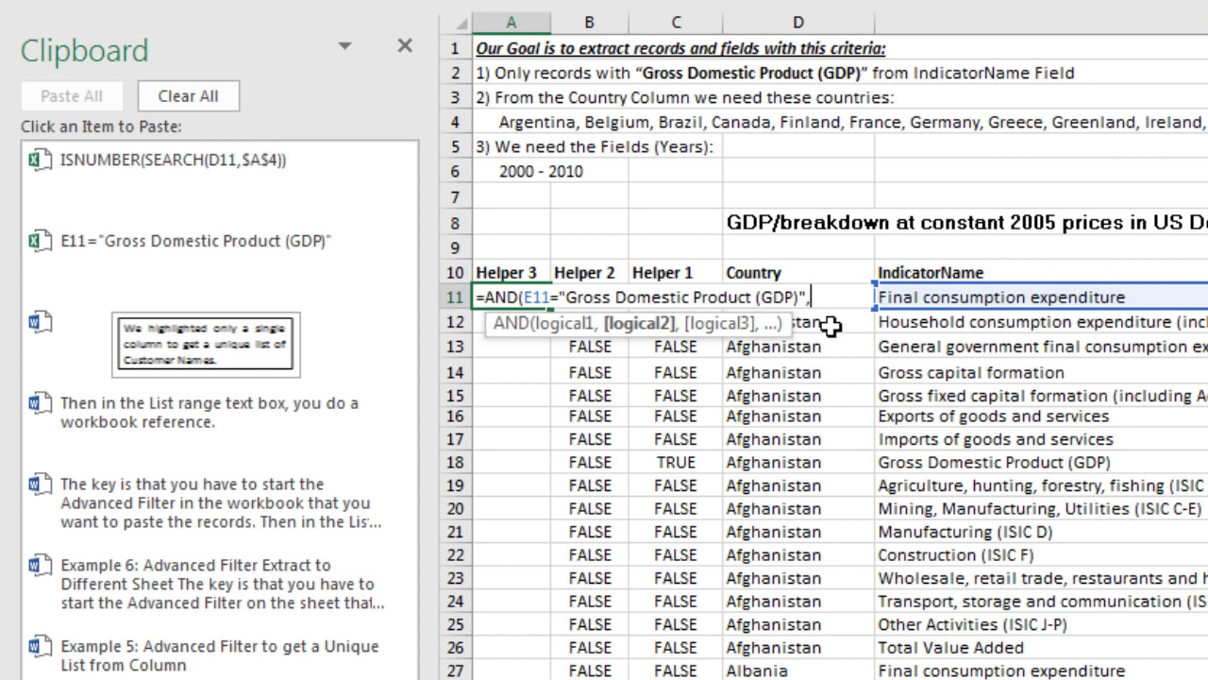
{"action": "left_click", "coordinate": [159, 196]}
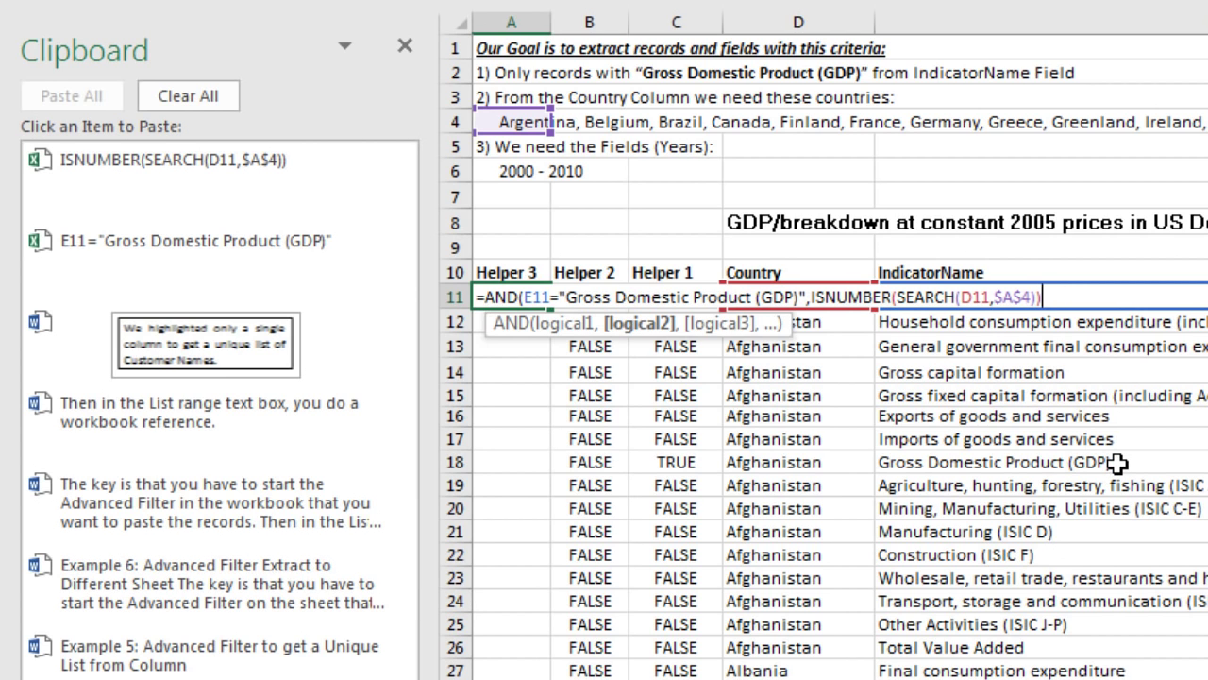
{"action": "type", "text": ")"}
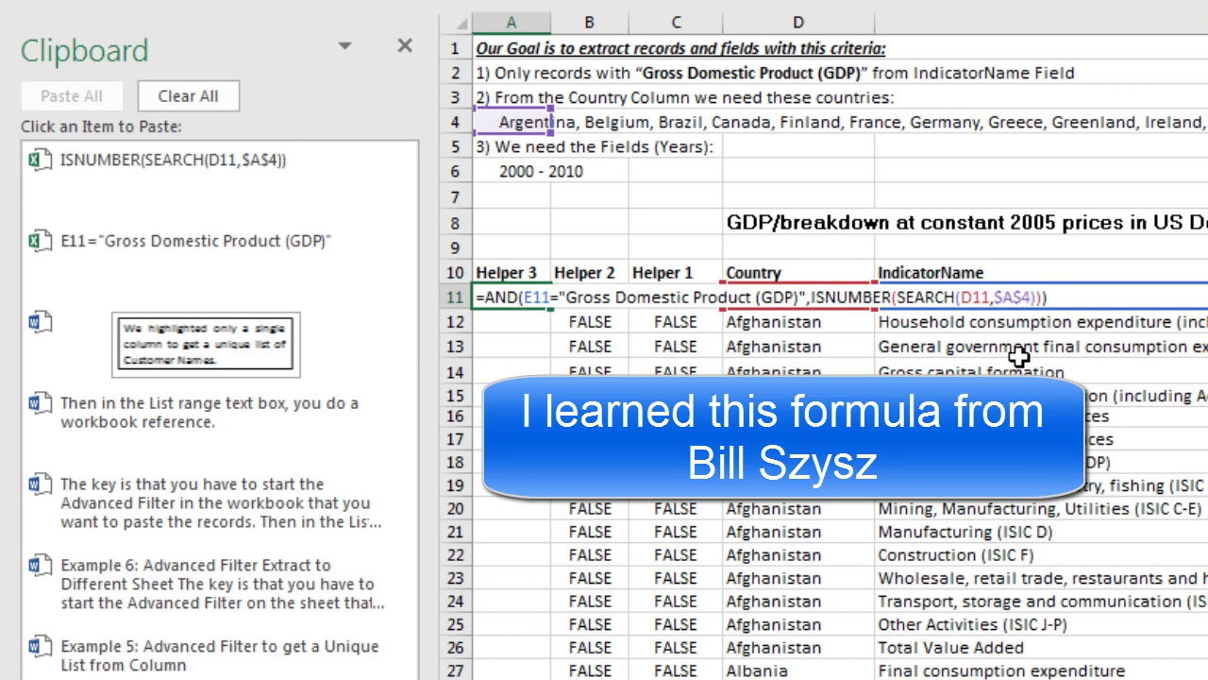
{"action": "key", "text": "ctrl+Return"}
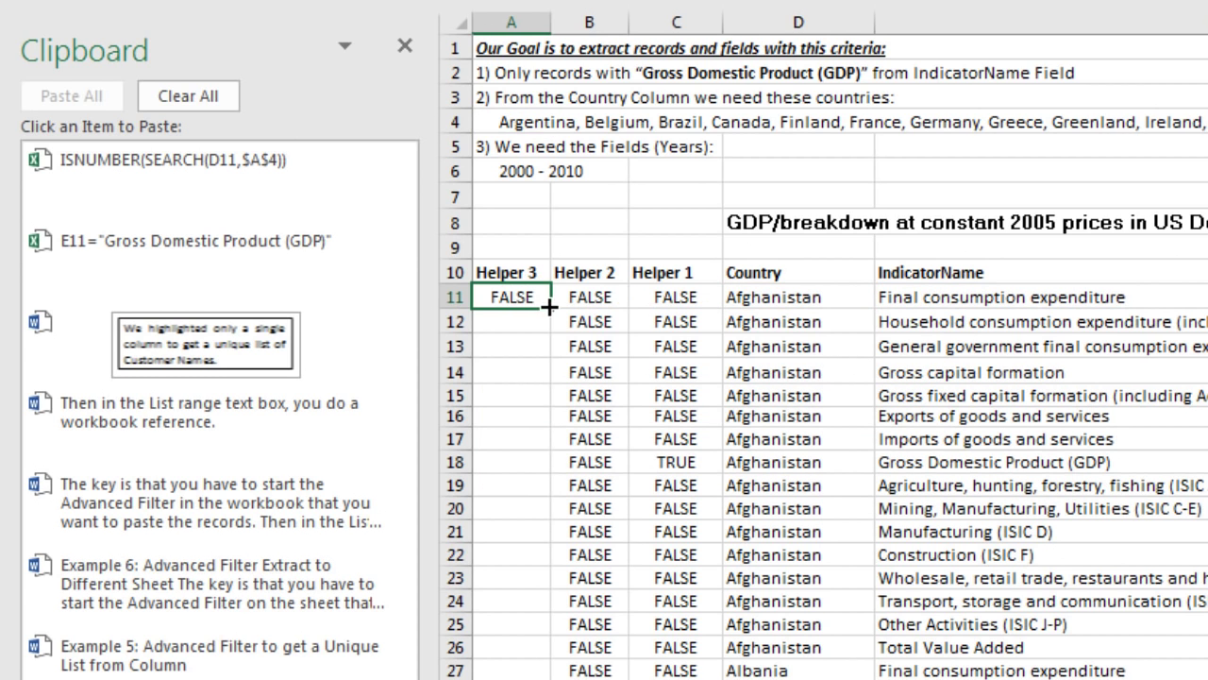
Fill the Helper 3 formula from A11 down the whole data set and check Argentina's Gross Domestic Product (GDP) record in A135
{"action": "double_click", "coordinate": [550, 306]}
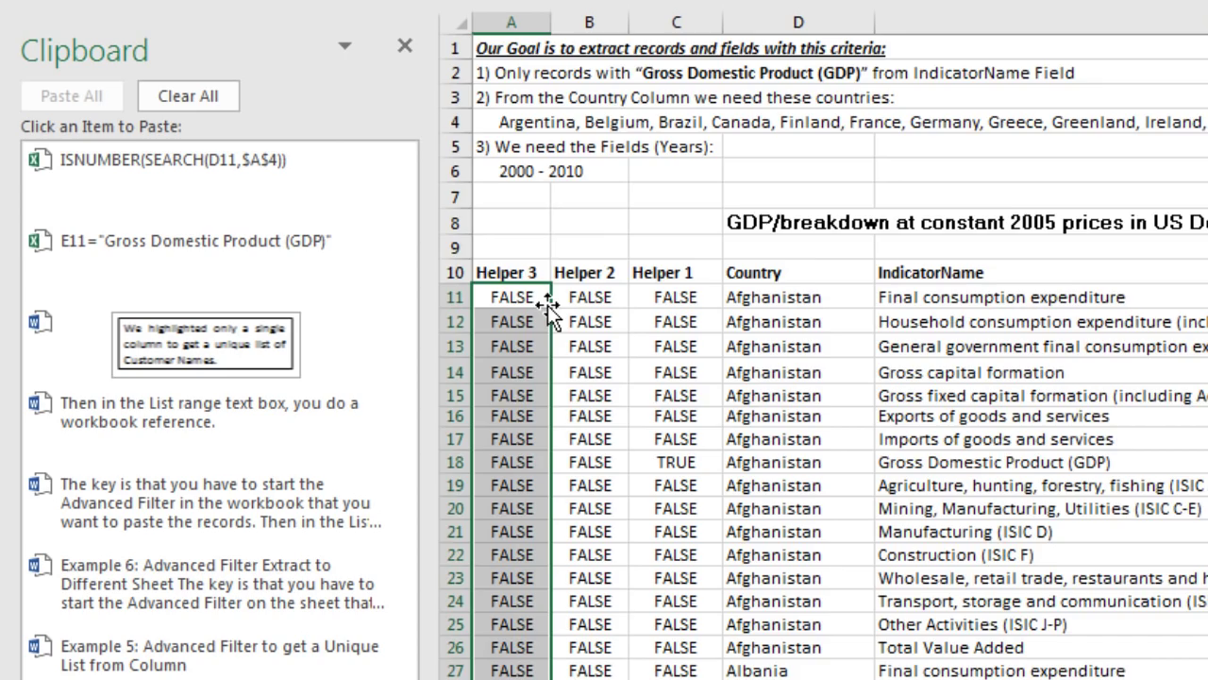
{"action": "scroll", "coordinate": [543, 358], "scroll_direction": "down", "scroll_amount": 20}
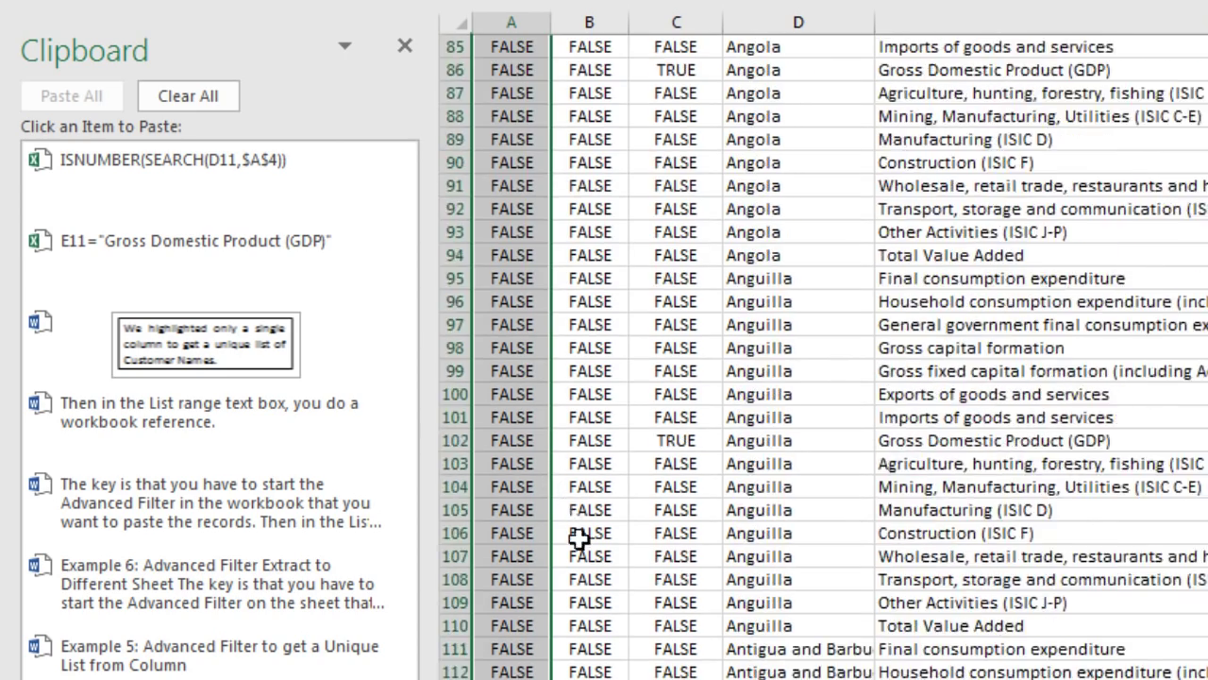
{"action": "scroll", "coordinate": [573, 517], "scroll_direction": "down", "scroll_amount": 7}
{"action": "left_click", "coordinate": [295, 399]}
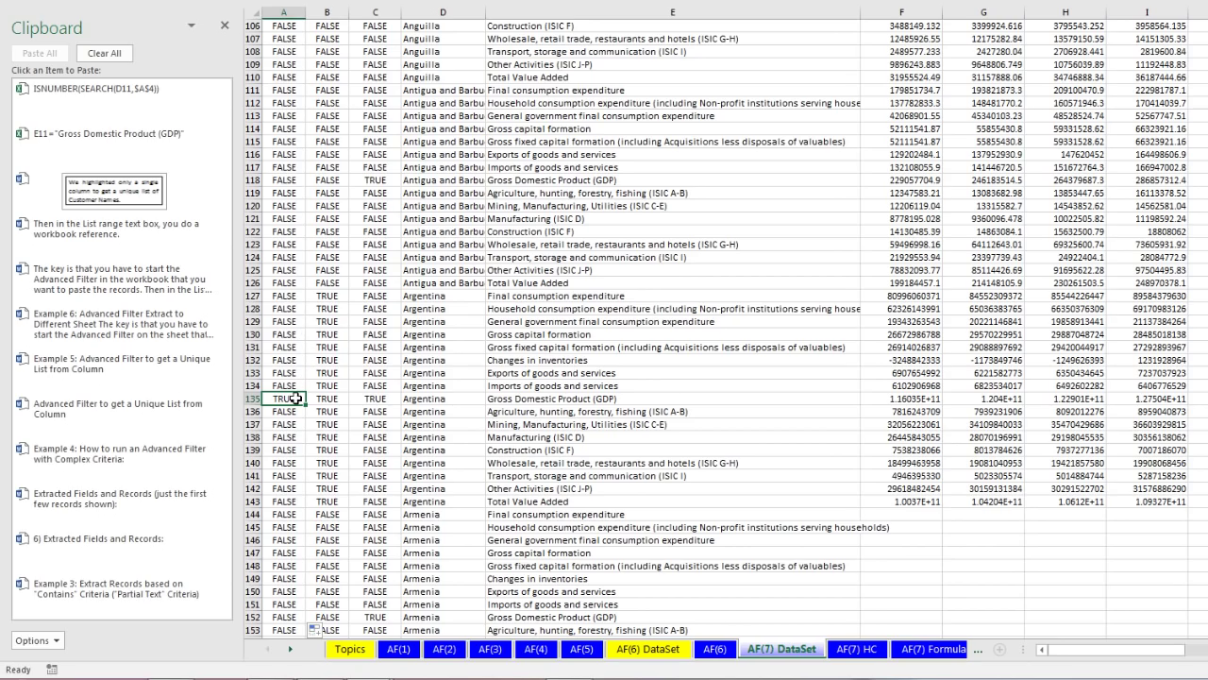
Copy the Helper 3 header from A10 into the criteria header cell B3 on the AF(7) HC sheet
{"action": "scroll", "coordinate": [302, 392], "scroll_direction": "up", "scroll_amount": 20}
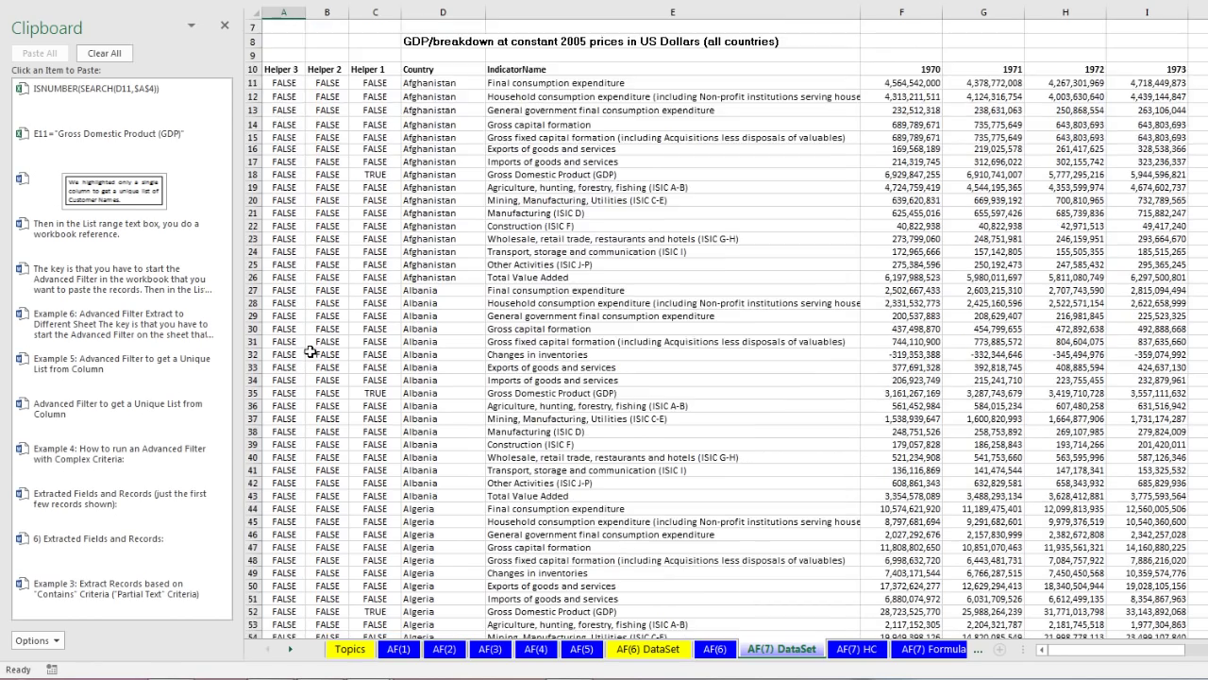
{"action": "scroll", "coordinate": [311, 351], "scroll_direction": "up", "scroll_amount": 3}
{"action": "left_click", "coordinate": [295, 154]}
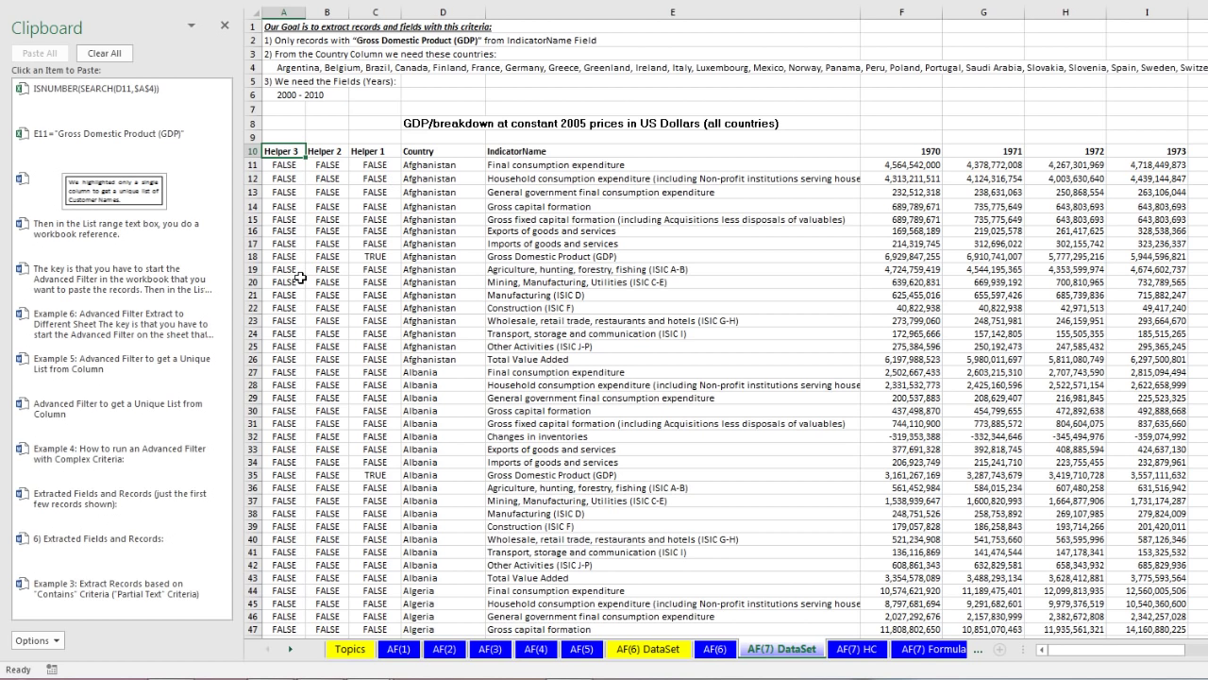
{"action": "key", "text": "ctrl+c"}
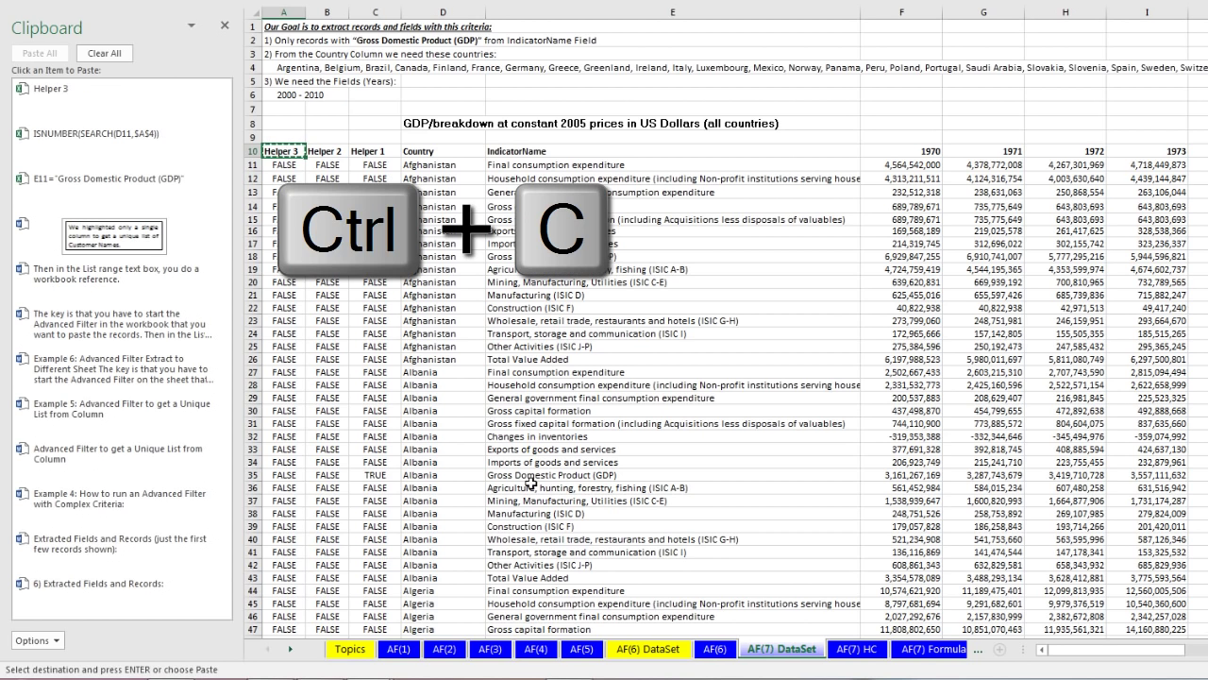
{"action": "left_click", "coordinate": [848, 651]}
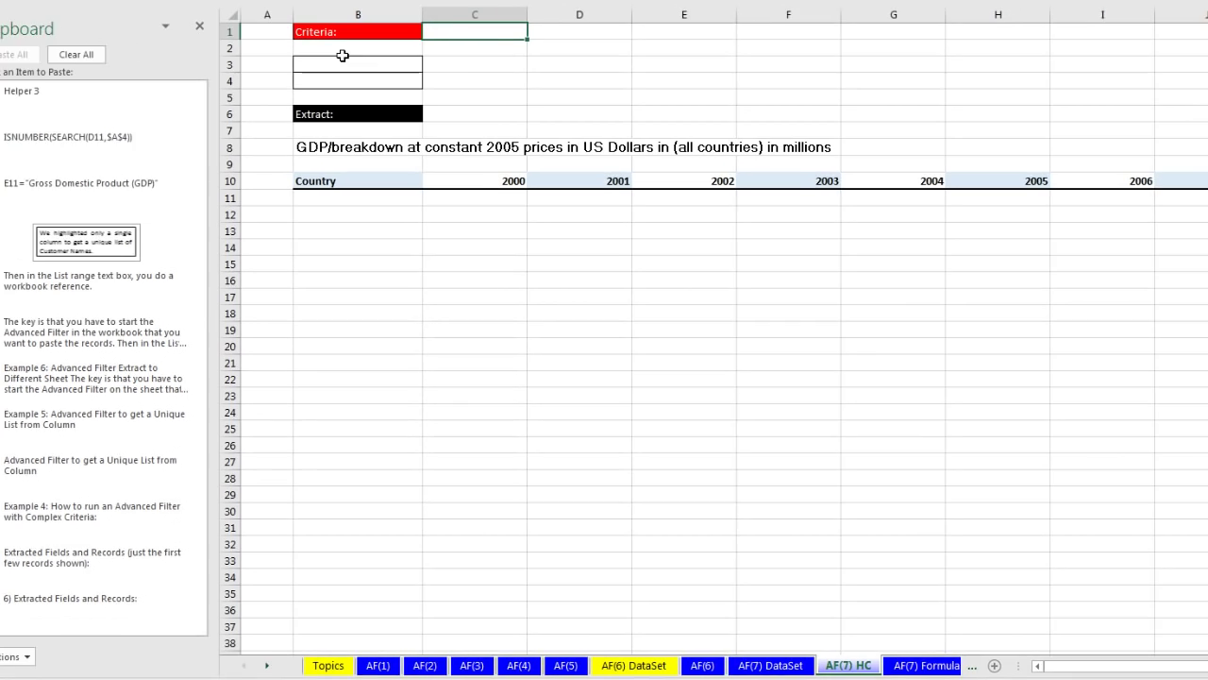
{"action": "left_click", "coordinate": [364, 61]}
{"action": "key", "text": "ctrl+v"}
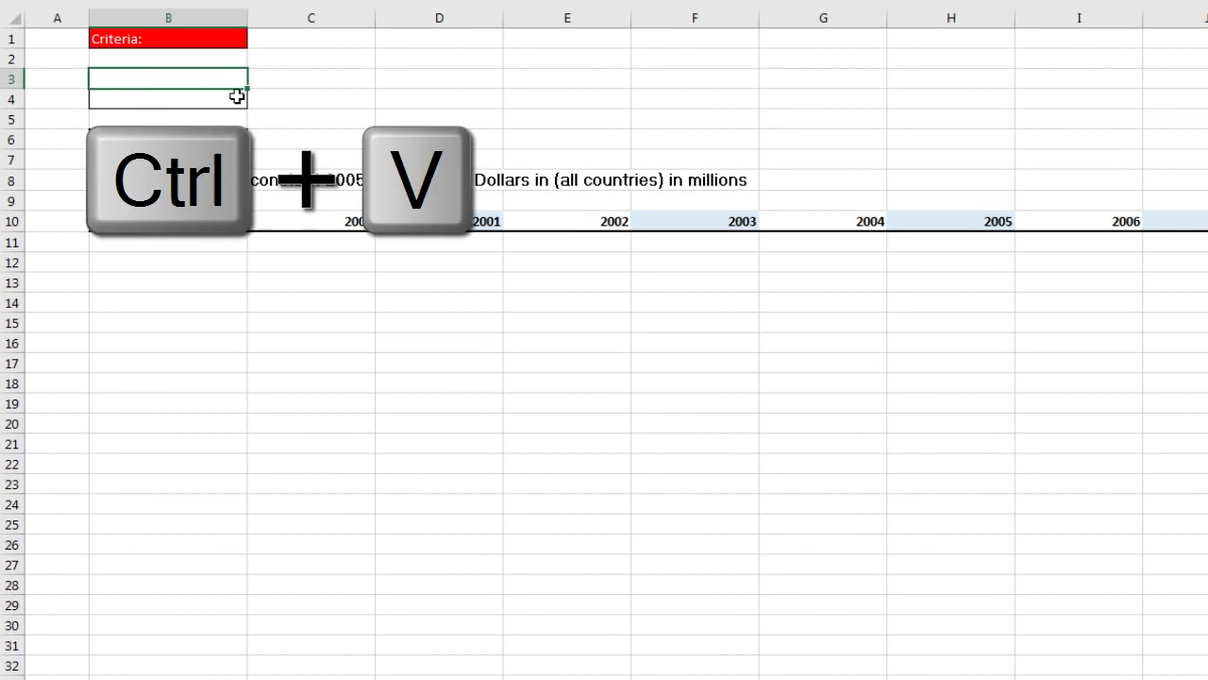
Enter TRUE in B4 as the criterion beneath the Helper 3 header
{"action": "left_click", "coordinate": [174, 101]}
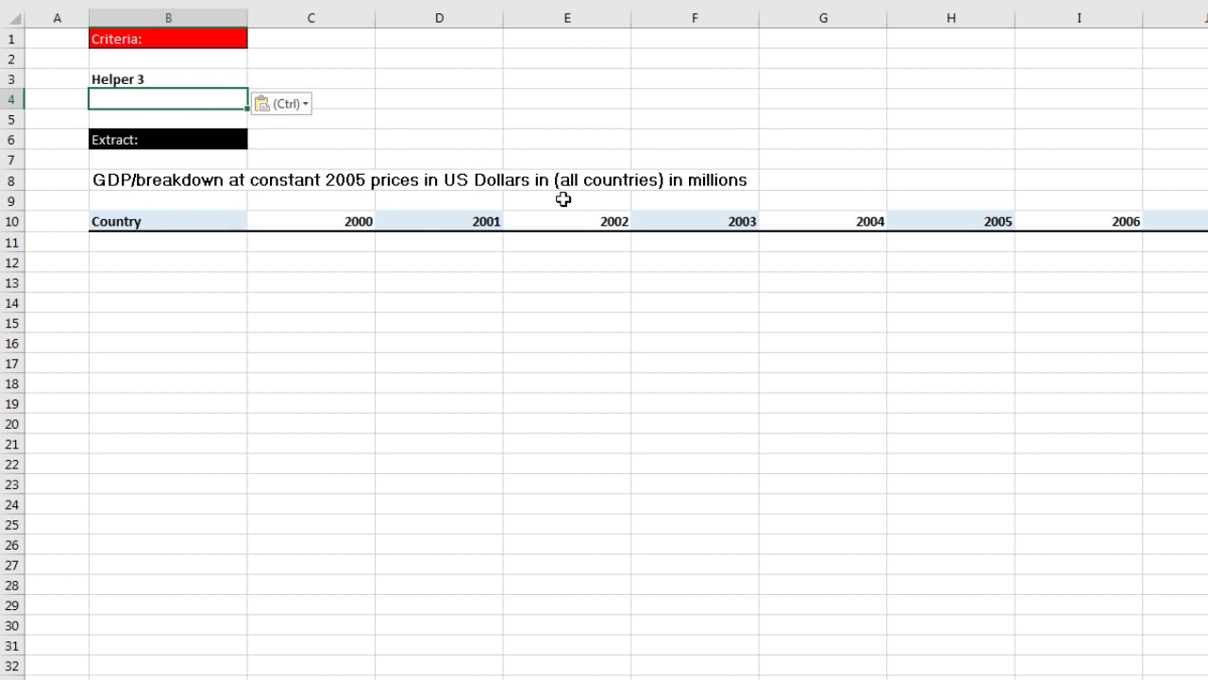
{"action": "type", "text": "TRUE"}
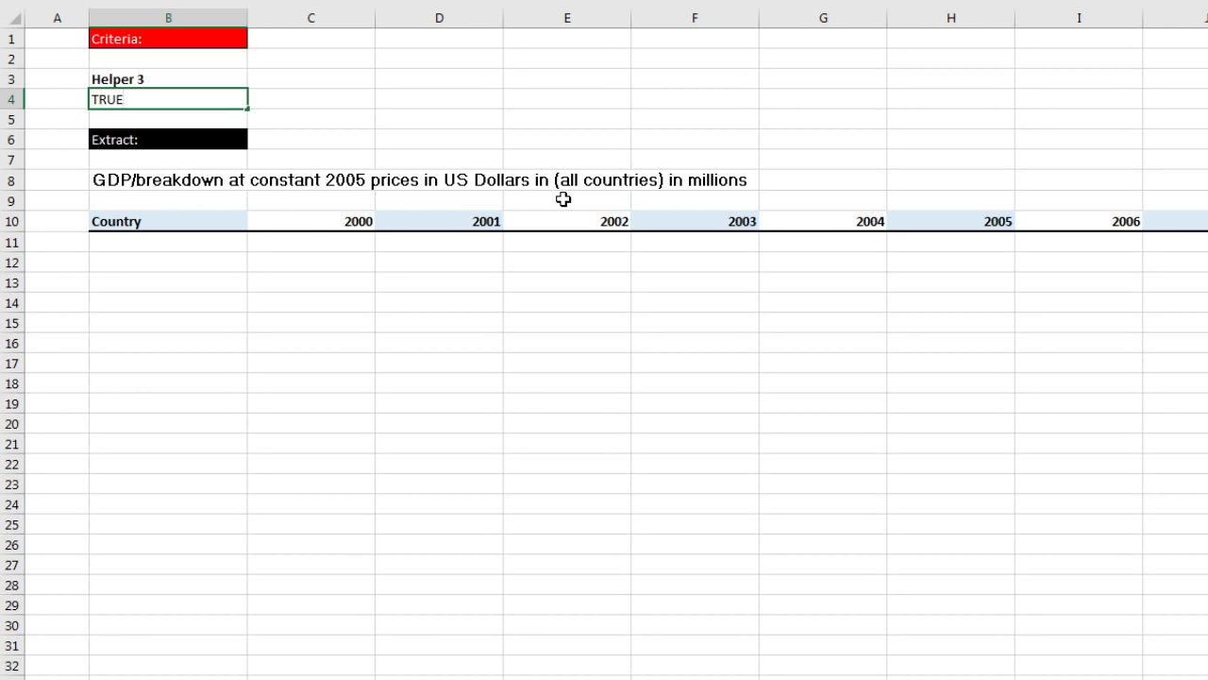
{"action": "key", "text": "Return"}
Compare the Country header in B10 with the one on AF(7) DataSet and examine the extract headers for 2000 to 2010
{"action": "key", "text": "Down"}
{"action": "key", "text": "Down"}
{"action": "key", "text": "Down"}
{"action": "key", "text": "Down"}
{"action": "key", "text": "Down"}
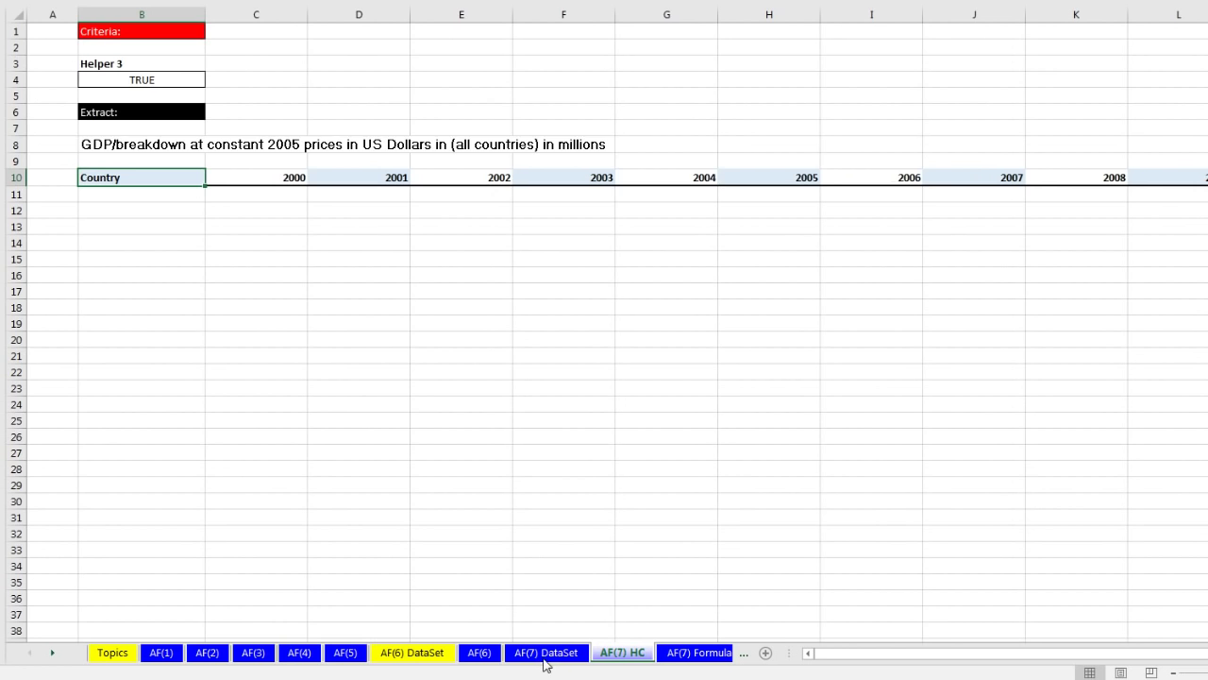
{"action": "left_click", "coordinate": [547, 652]}
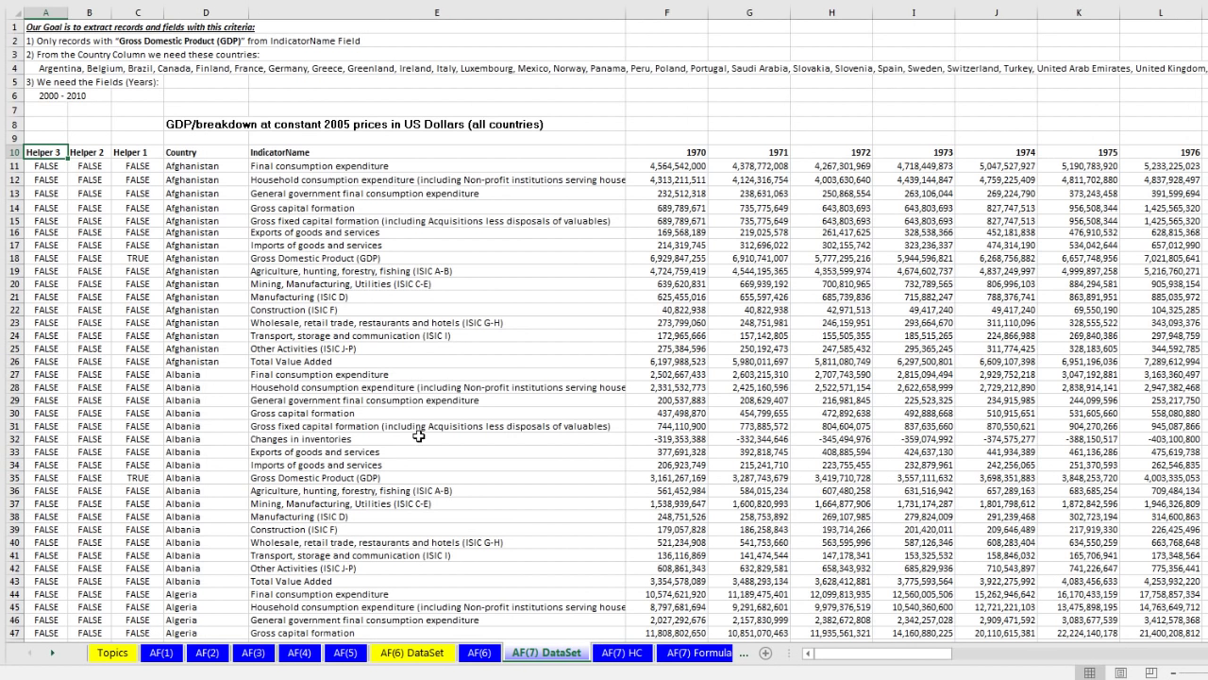
{"action": "left_click", "coordinate": [192, 156]}
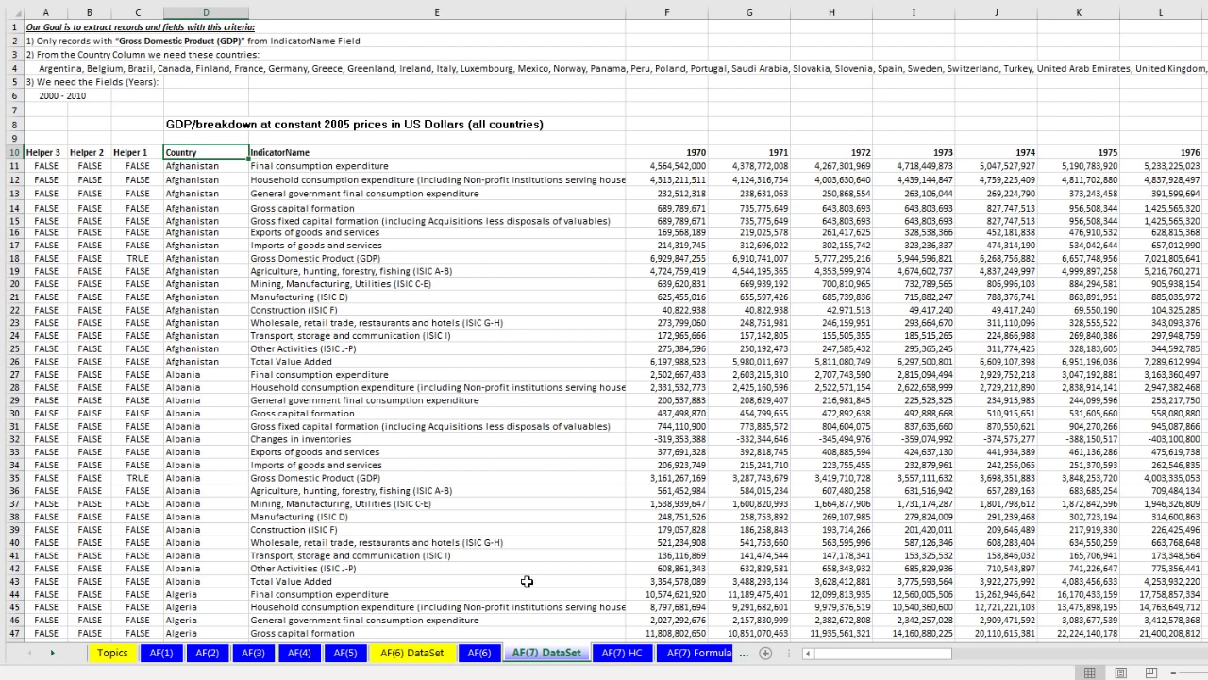
{"action": "left_click", "coordinate": [618, 654]}
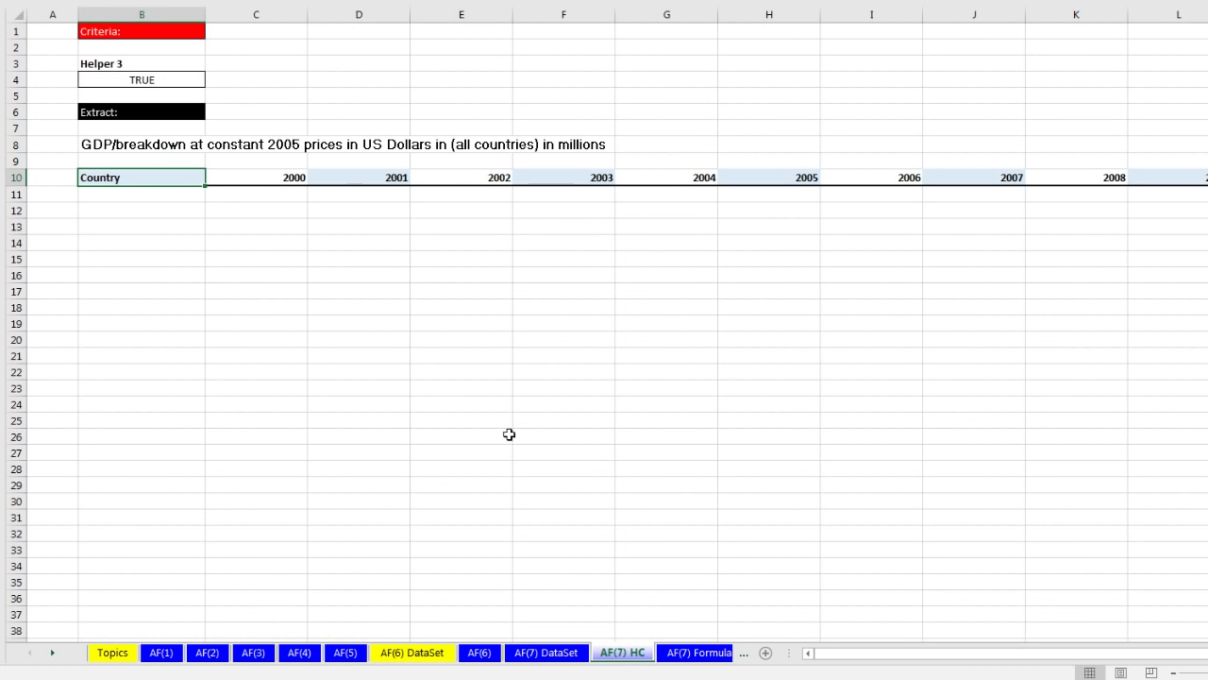
{"action": "left_click_drag", "start_coordinate": [161, 174], "coordinate": [1178, 177]}
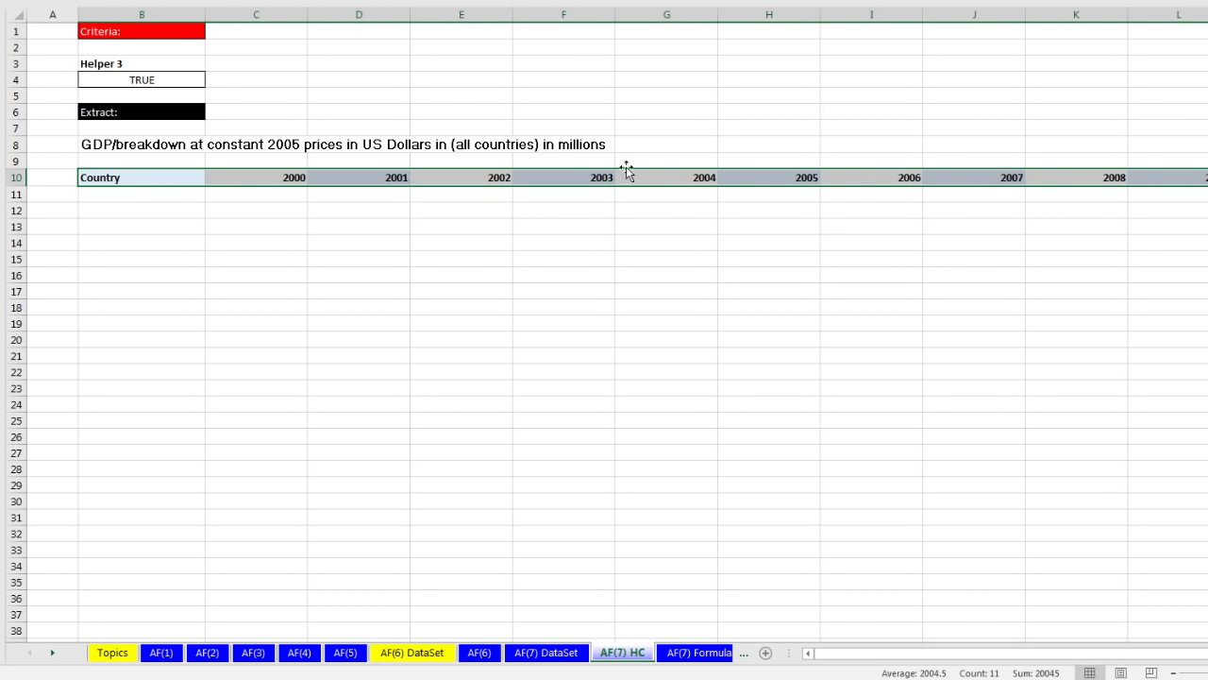
Start an Advanced Filter from B12 on AF(7) HC that copies to another location, with list range A10:AW3695 on AF(7) DataSet
{"action": "left_click", "coordinate": [167, 207]}
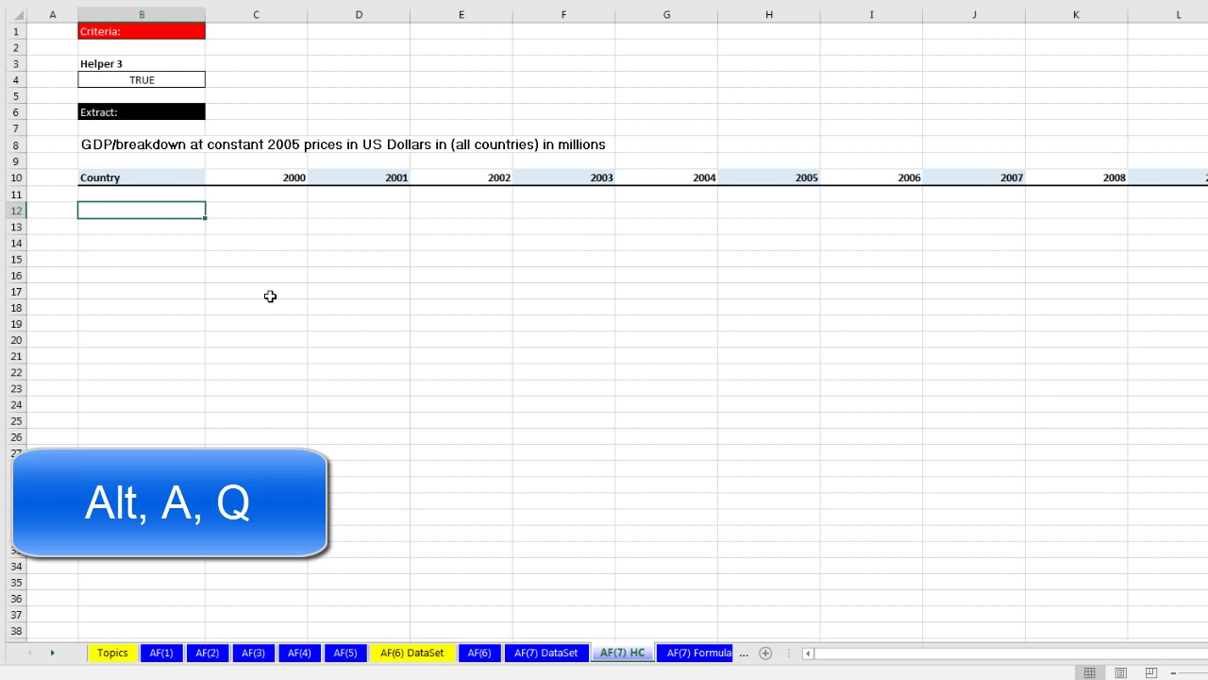
{"action": "key", "text": "alt+a"}
{"action": "key", "text": "q"}
{"action": "left_click", "coordinate": [56, 300]}
{"action": "left_click", "coordinate": [127, 321]}
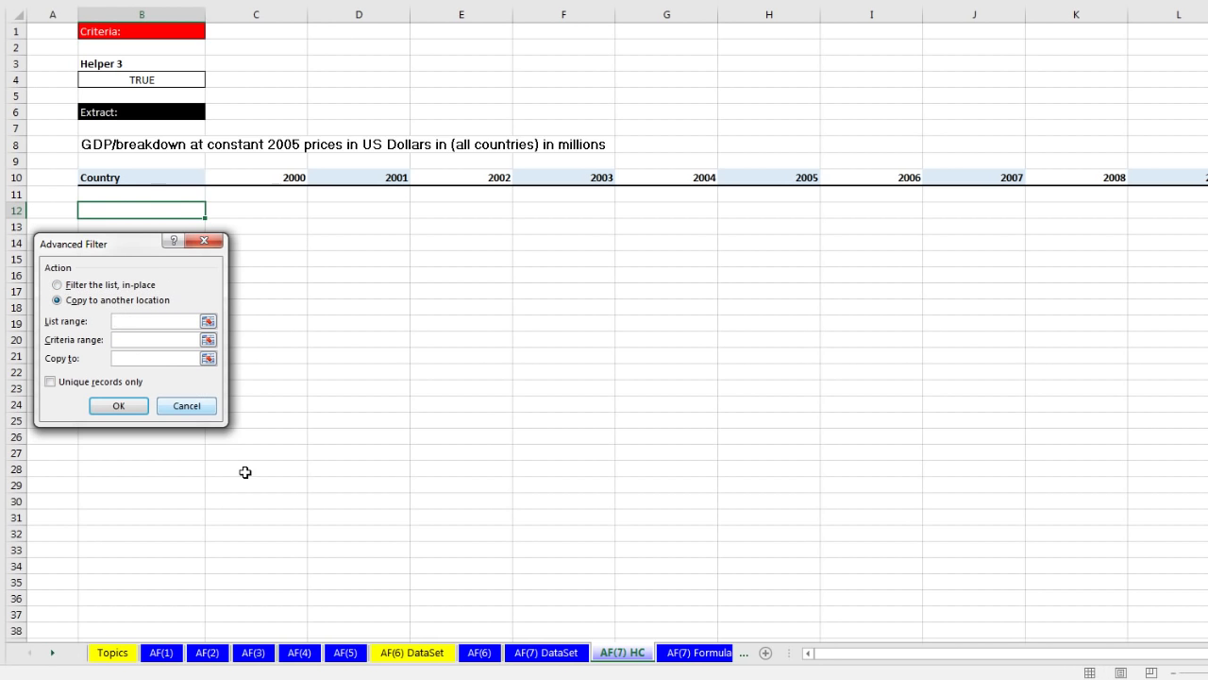
{"action": "left_click", "coordinate": [553, 658]}
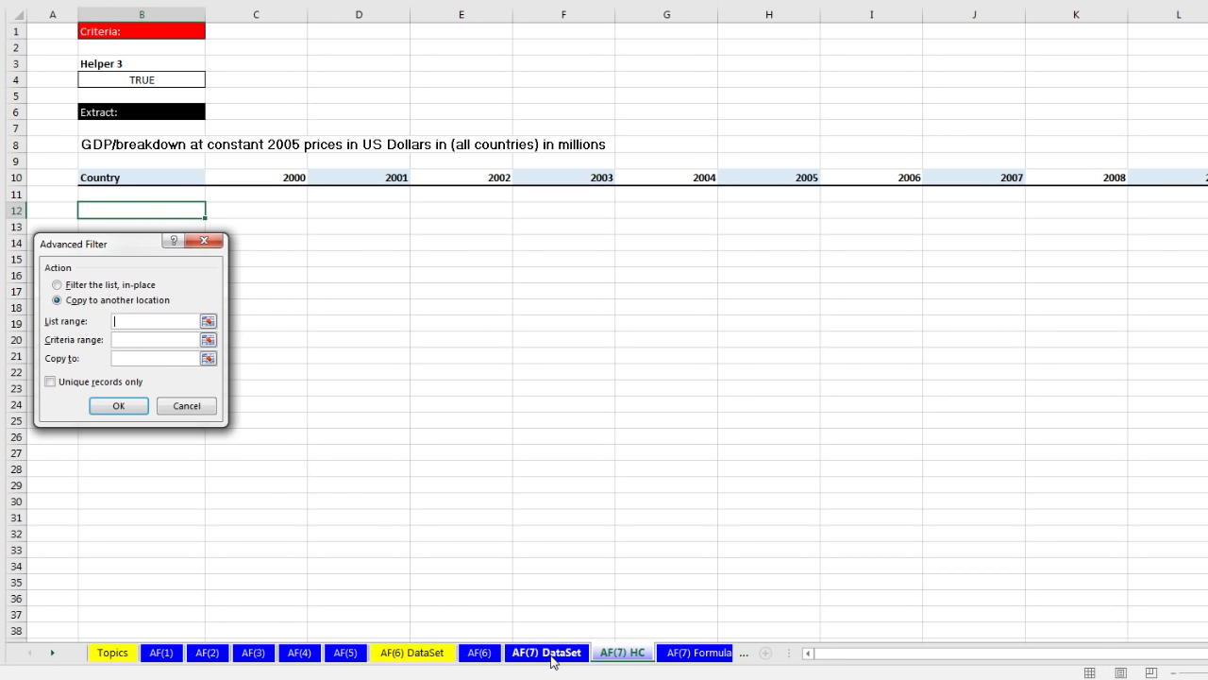
{"action": "left_click", "coordinate": [47, 153]}
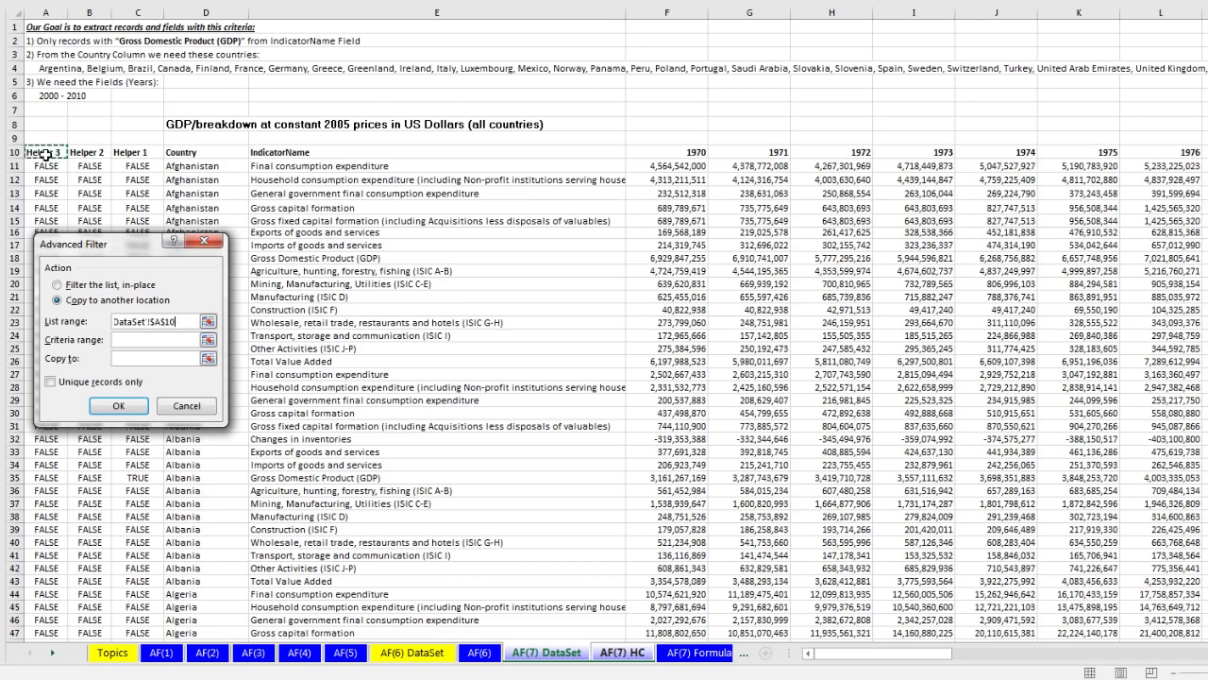
{"action": "key", "text": "ctrl+shift+Right"}
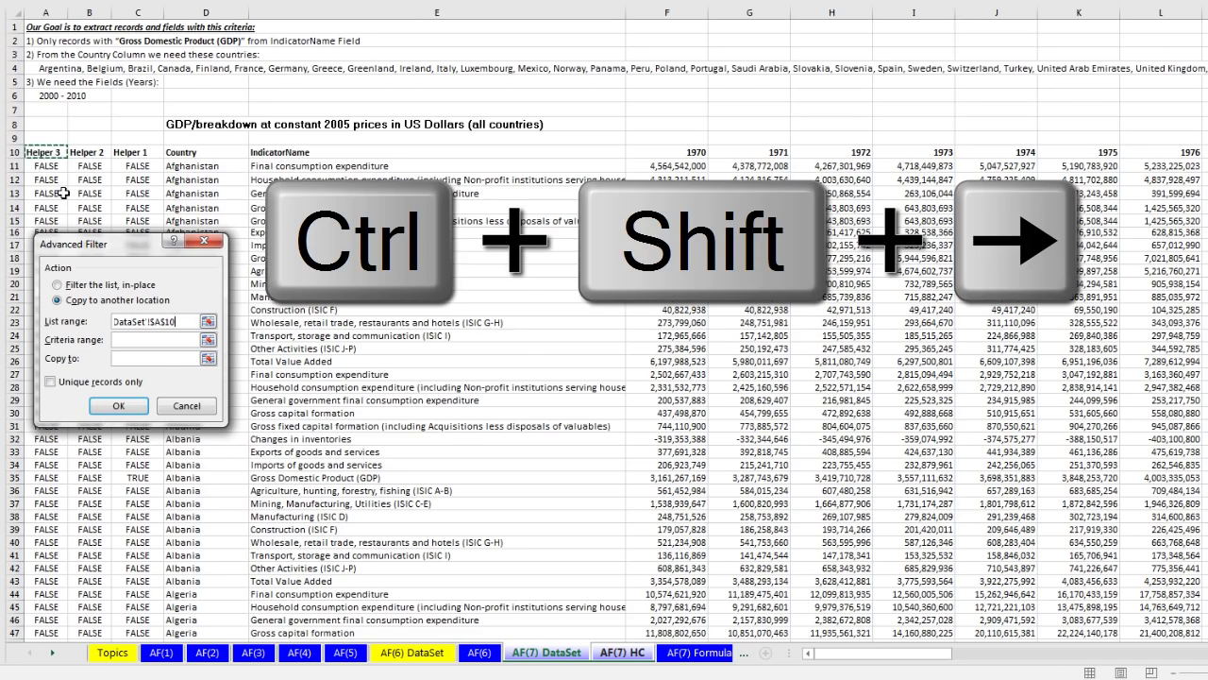
{"action": "key", "text": "ctrl+shift+Down"}
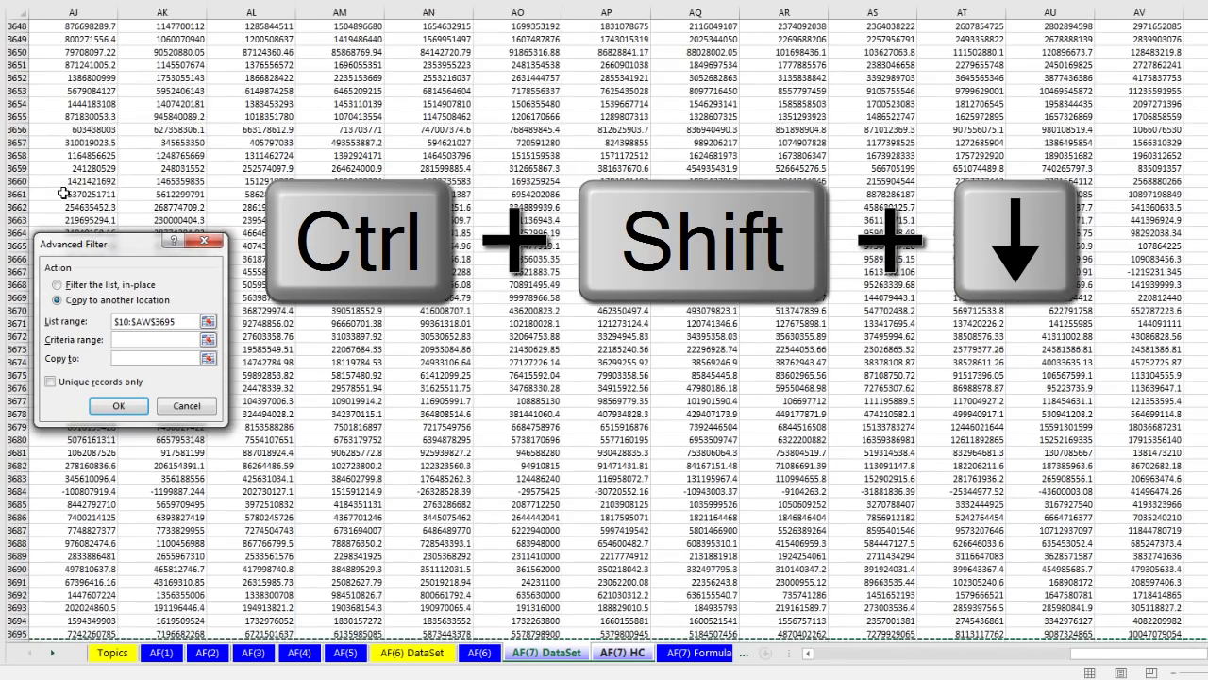
Set the criteria range to B3:B4 and the copy-to range to the headers B10:M10 on AF(7) HC, and run the filter
{"action": "key", "text": "Tab"}
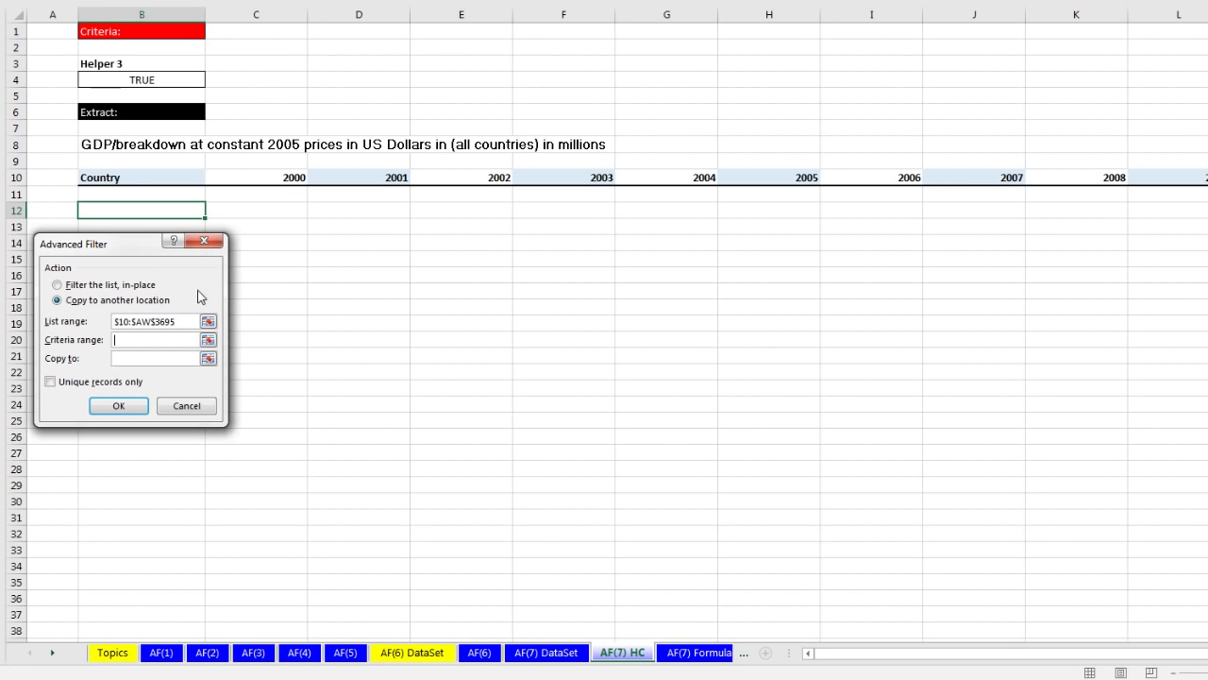
{"action": "left_click_drag", "start_coordinate": [129, 64], "coordinate": [128, 82]}
{"action": "left_click", "coordinate": [170, 358]}
{"action": "left_click", "coordinate": [113, 178]}
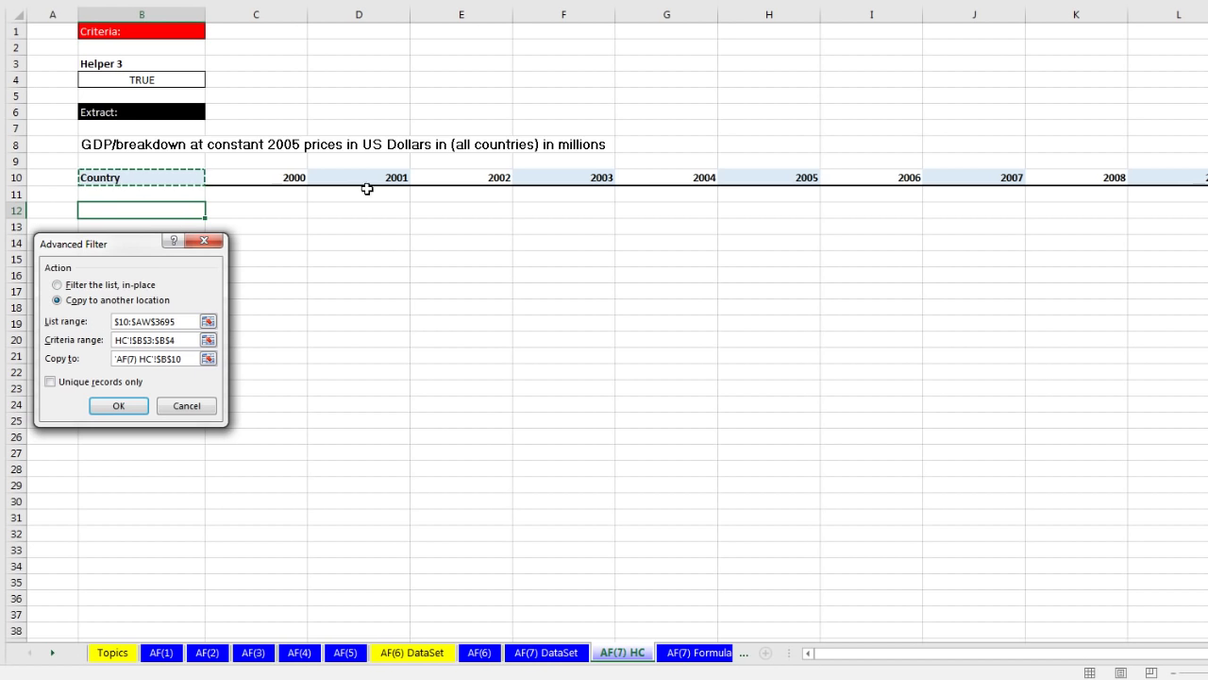
{"action": "key", "text": "ctrl+shift+Right"}
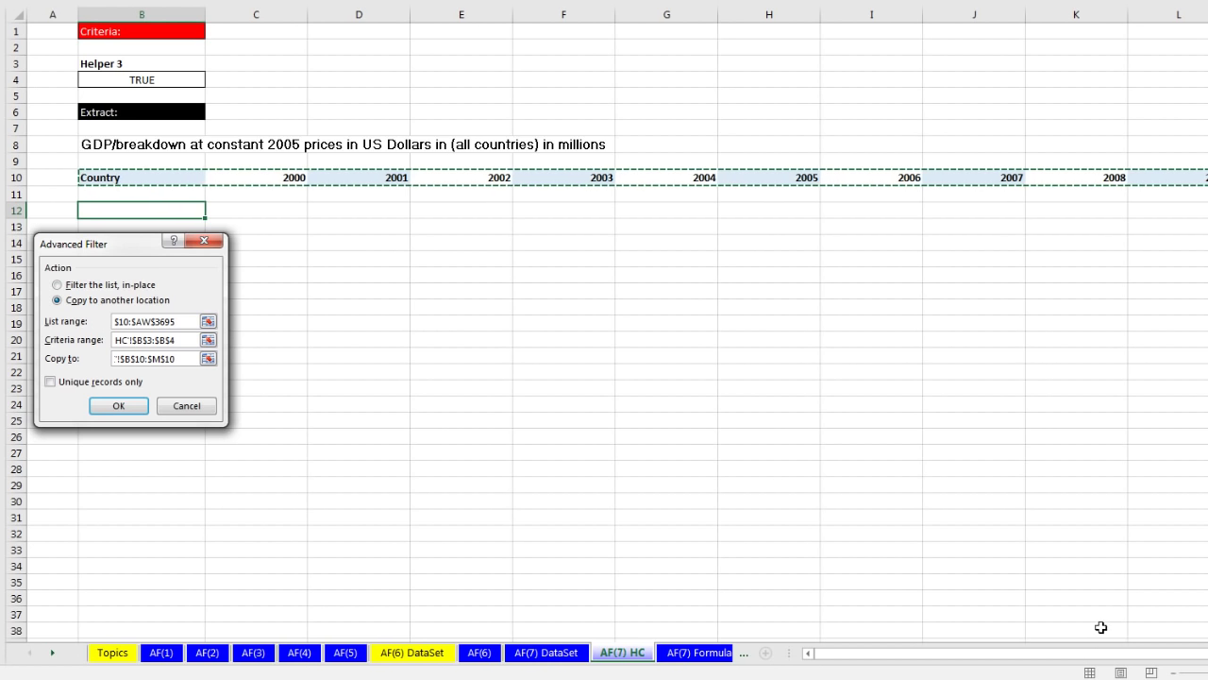
{"action": "left_click_drag", "start_coordinate": [1097, 654], "coordinate": [993, 653]}
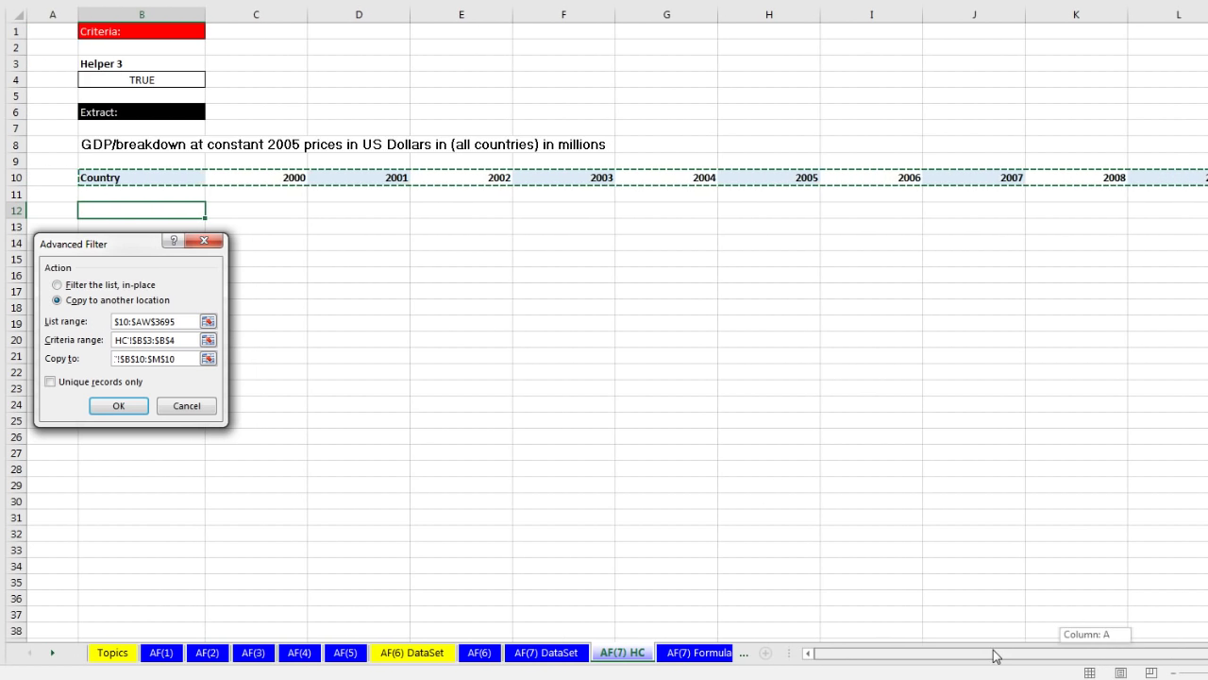
{"action": "left_click", "coordinate": [111, 405]}
{"action": "scroll", "coordinate": [391, 356], "scroll_direction": "down", "scroll_amount": 2}
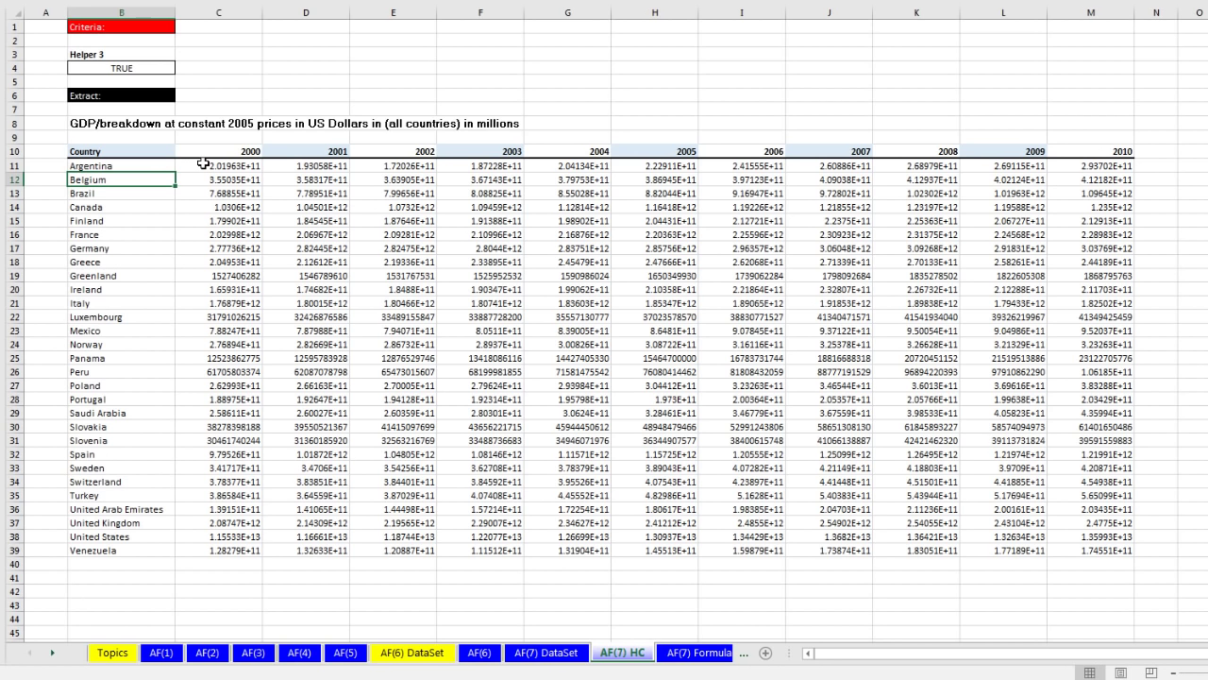
Give the extracted figures in C11:M39 the Number format with the 1000 separator and 0 decimal places
{"action": "left_click_drag", "start_coordinate": [203, 164], "coordinate": [1095, 552]}
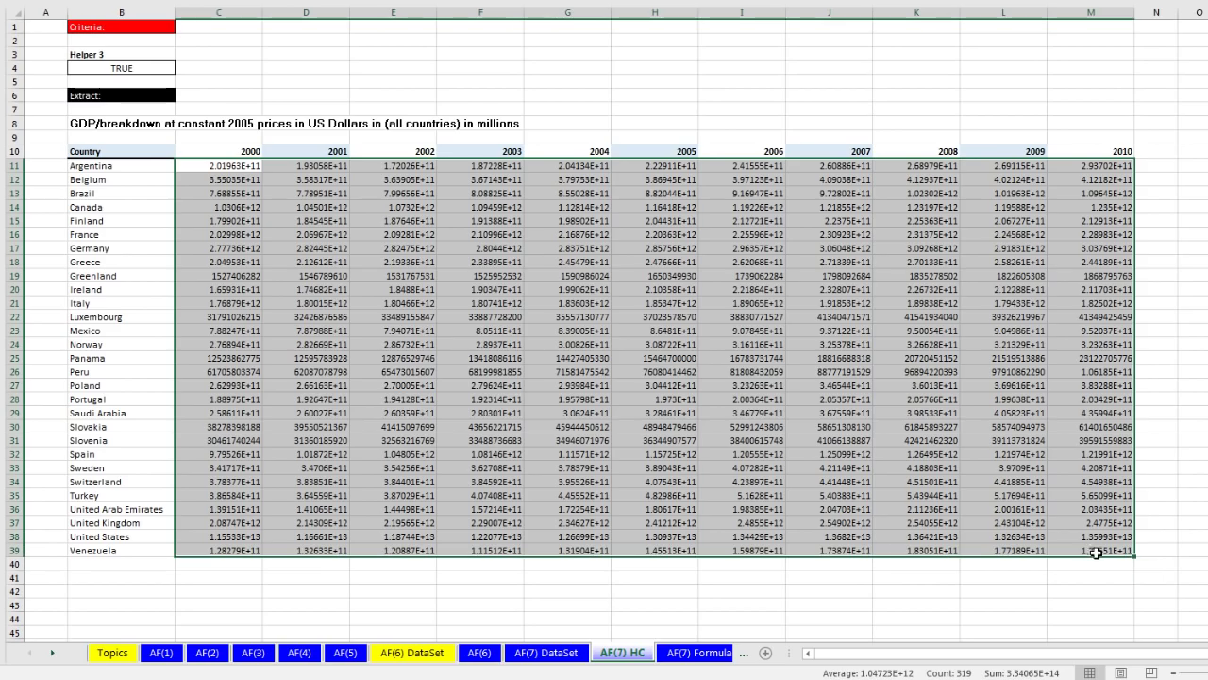
{"action": "key", "text": "ctrl+1"}
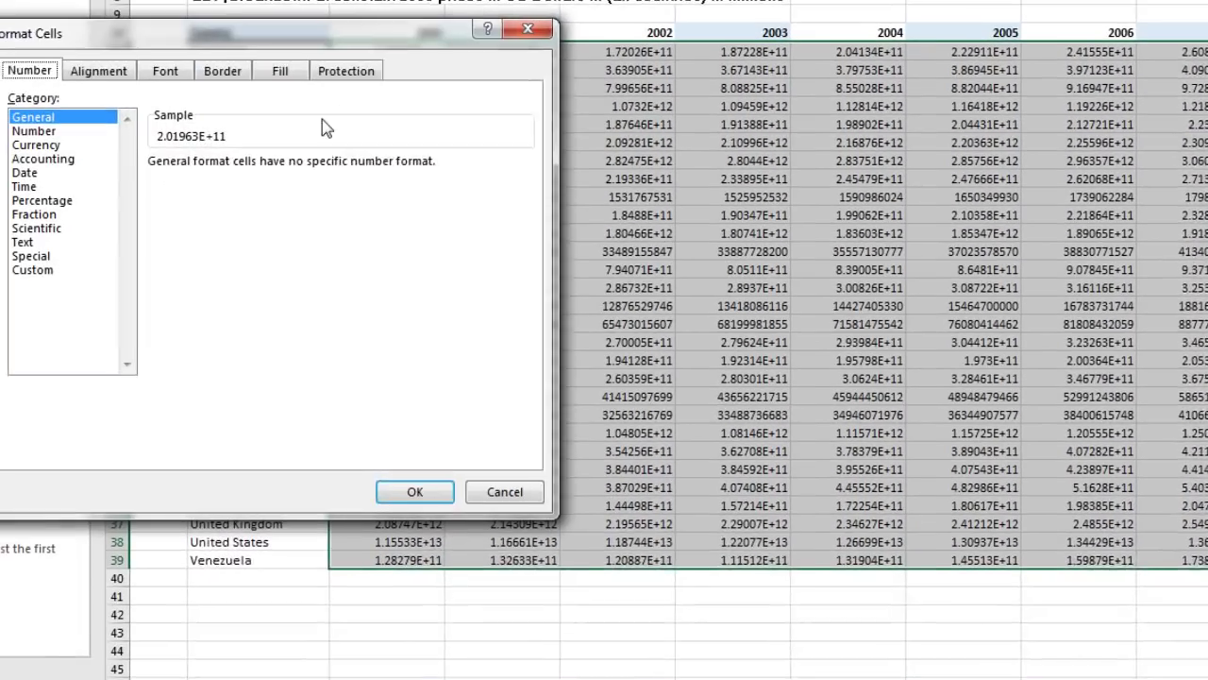
{"action": "left_click", "coordinate": [0, 224]}
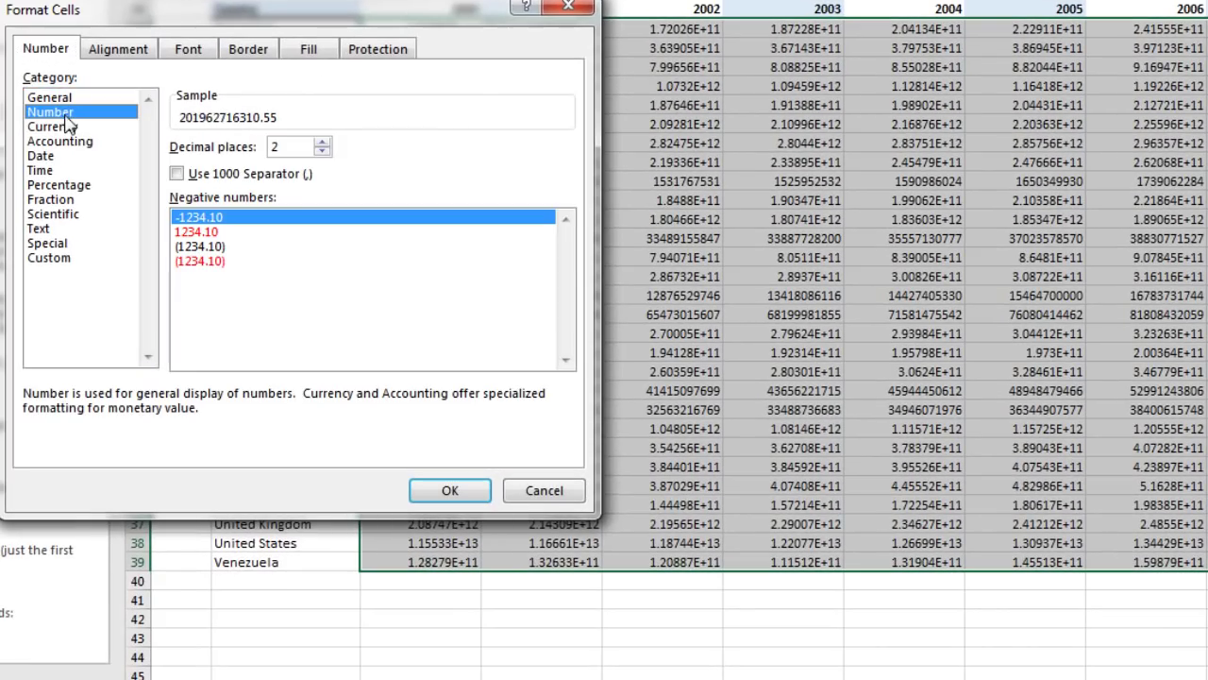
{"action": "left_click", "coordinate": [178, 173]}
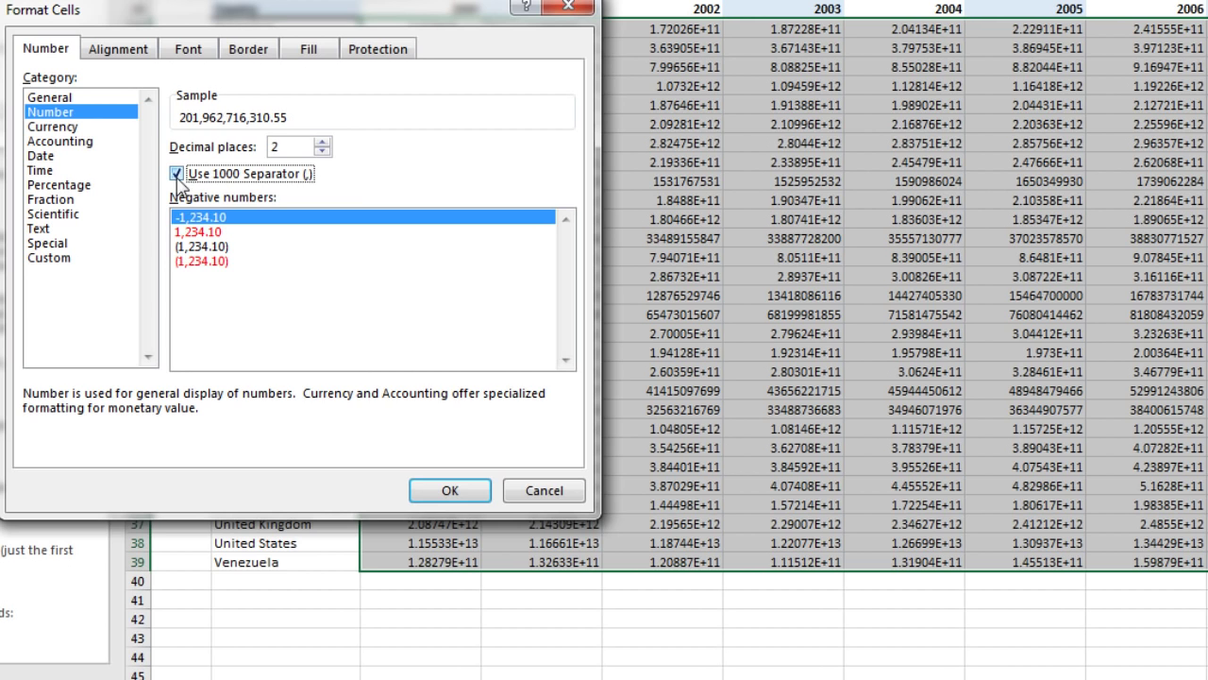
{"action": "left_click", "coordinate": [323, 151]}
{"action": "left_click", "coordinate": [323, 151]}
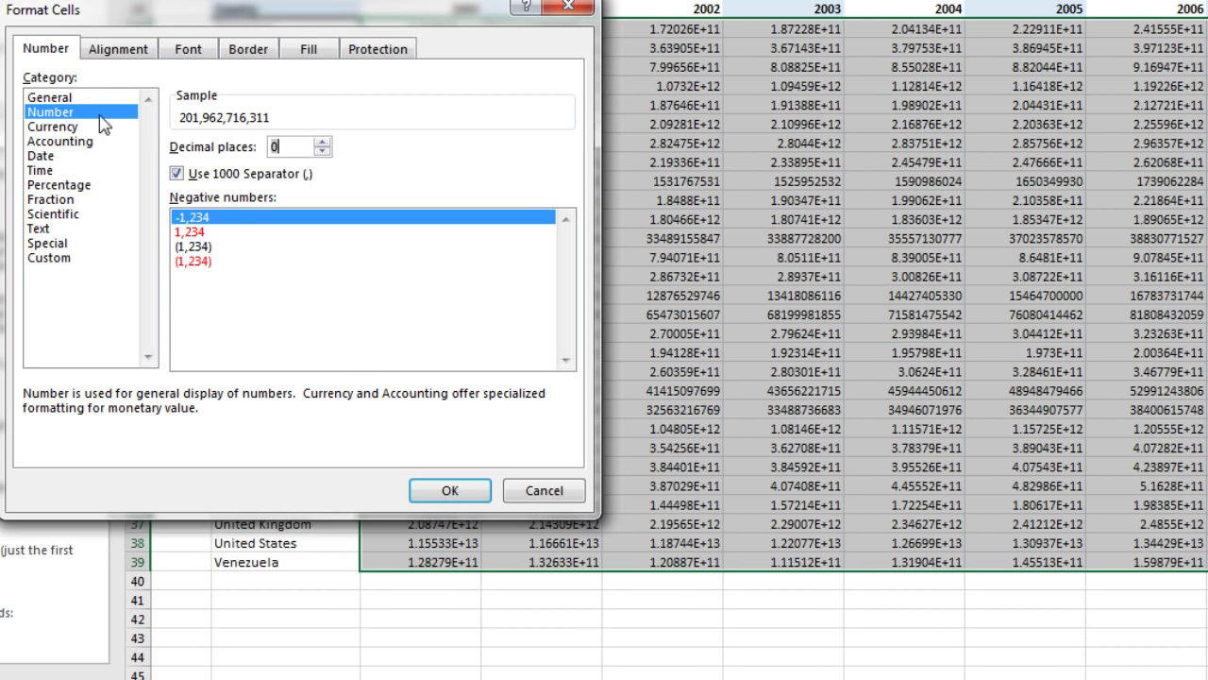
Apply the custom number format #,##0,, to the figures in C11:M39 and narrow columns C to M to one uniform width
{"action": "left_click", "coordinate": [65, 264]}
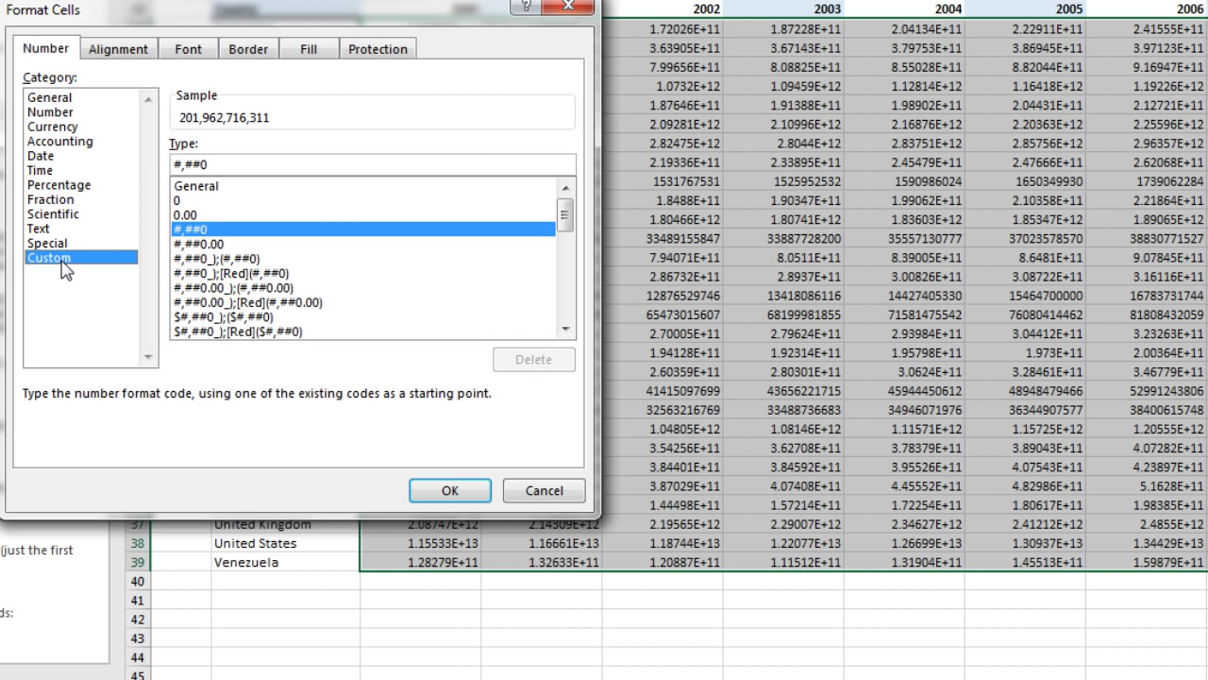
{"action": "left_click", "coordinate": [226, 164]}
{"action": "type", "text": ","}
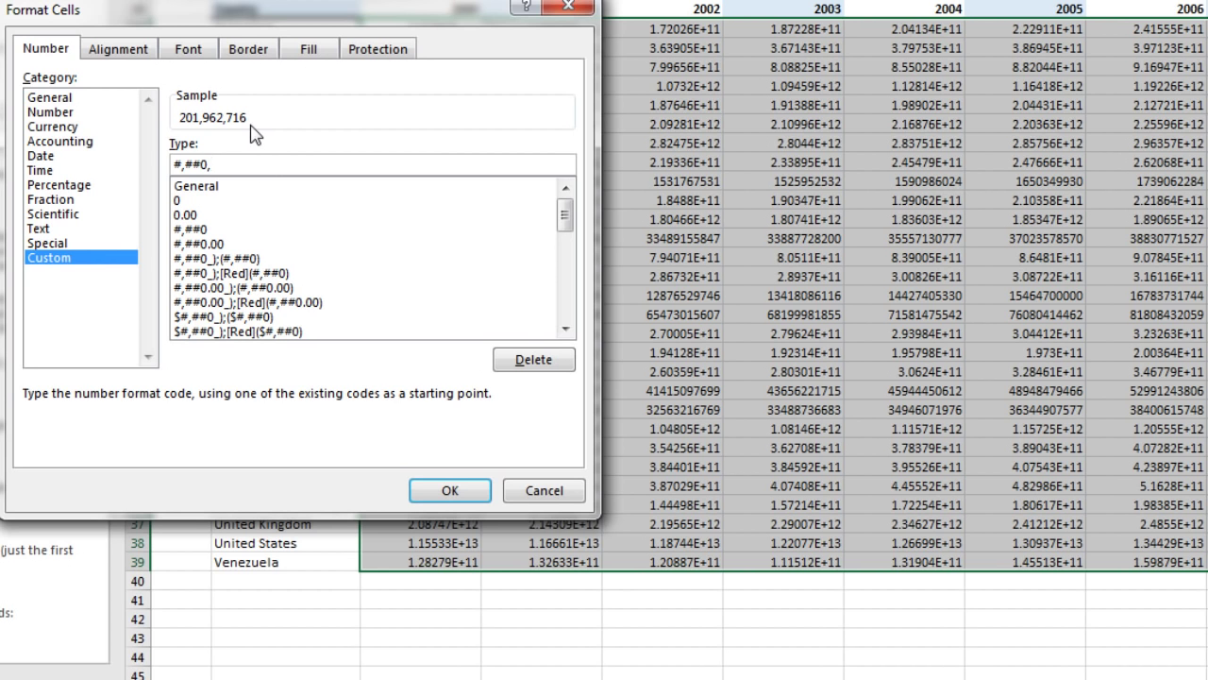
{"action": "type", "text": ","}
{"action": "left_click", "coordinate": [463, 493]}
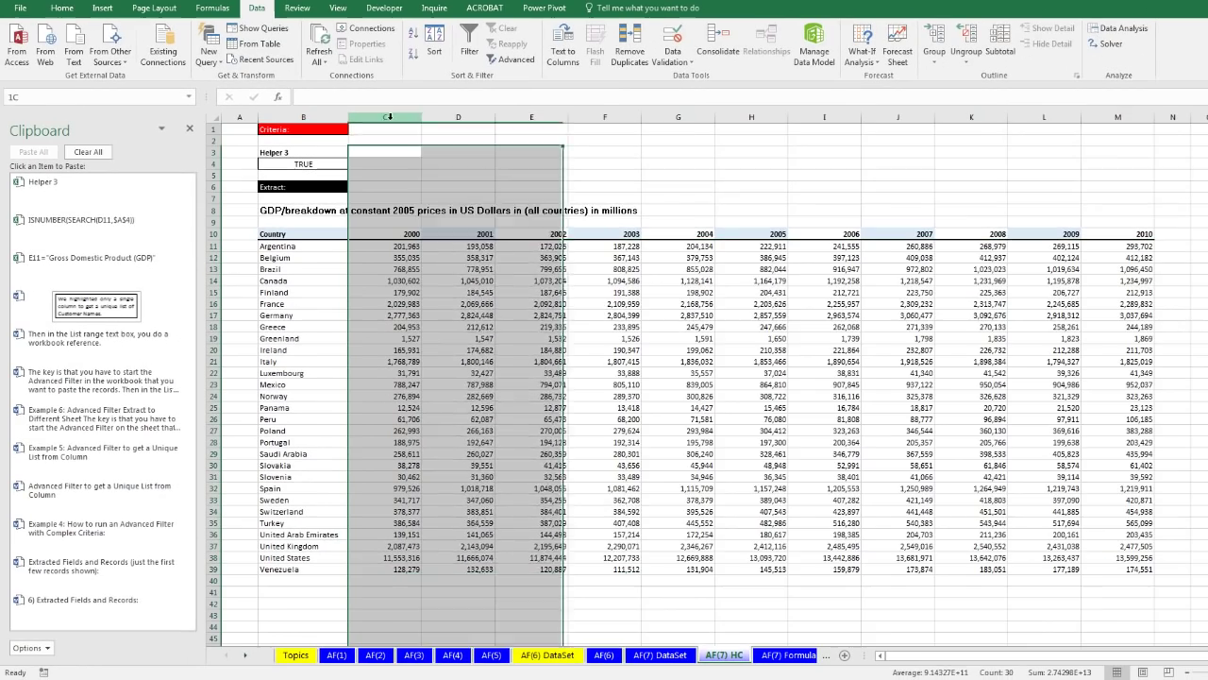
{"action": "left_click_drag", "start_coordinate": [385, 117], "coordinate": [1095, 148]}
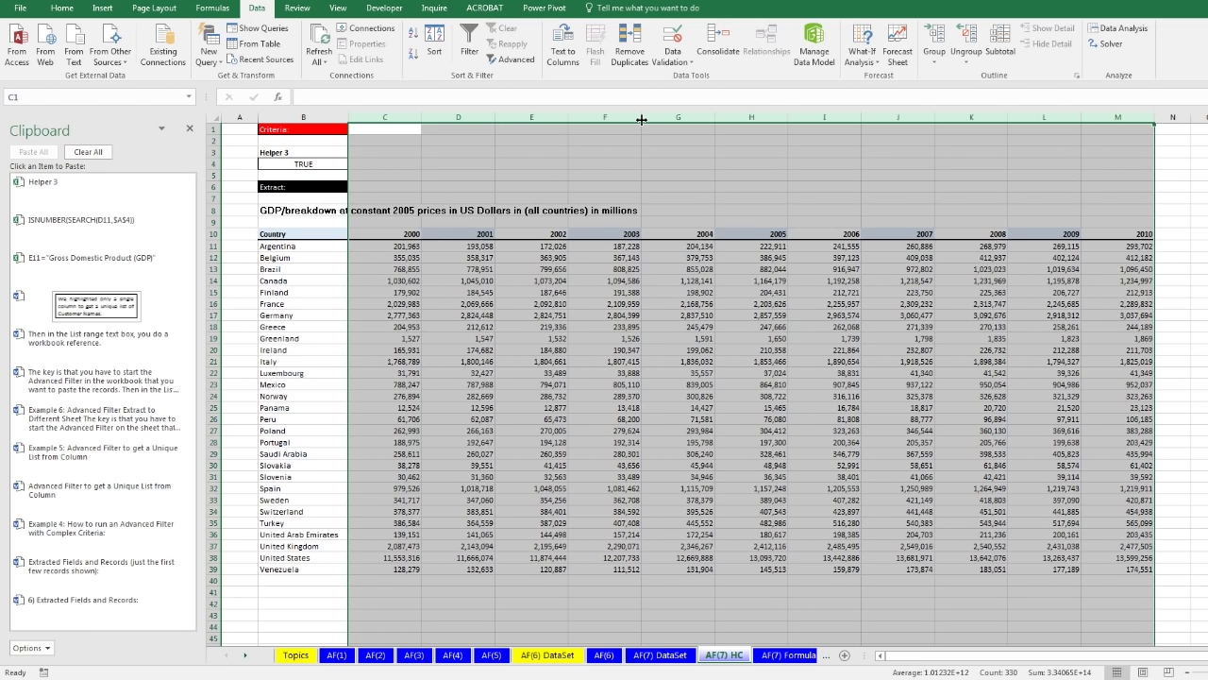
{"action": "left_click_drag", "start_coordinate": [642, 119], "coordinate": [616, 117]}
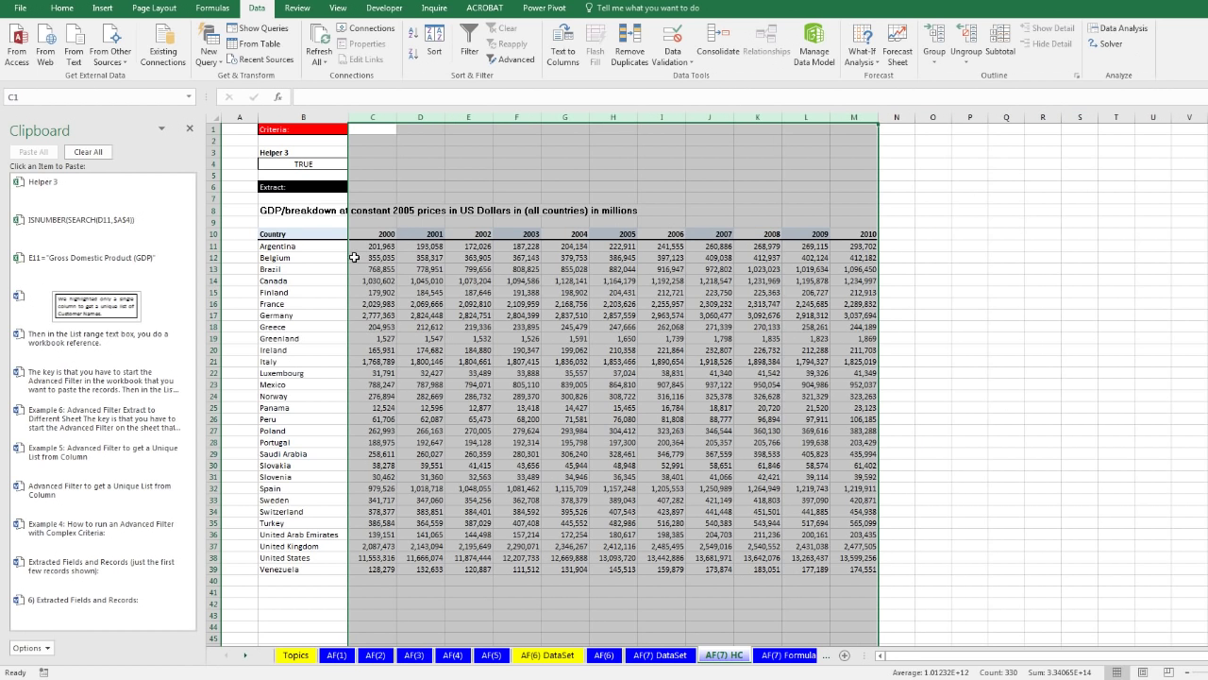
Fill the country names and the 2001, 2003, 2005, 2007 and 2009 figures in rows 11 to 39 with Blue, Accent 1, Lighter 80%
{"action": "left_click_drag", "start_coordinate": [299, 246], "coordinate": [305, 569]}
{"action": "left_click_drag", "start_coordinate": [414, 246], "coordinate": [429, 564]}
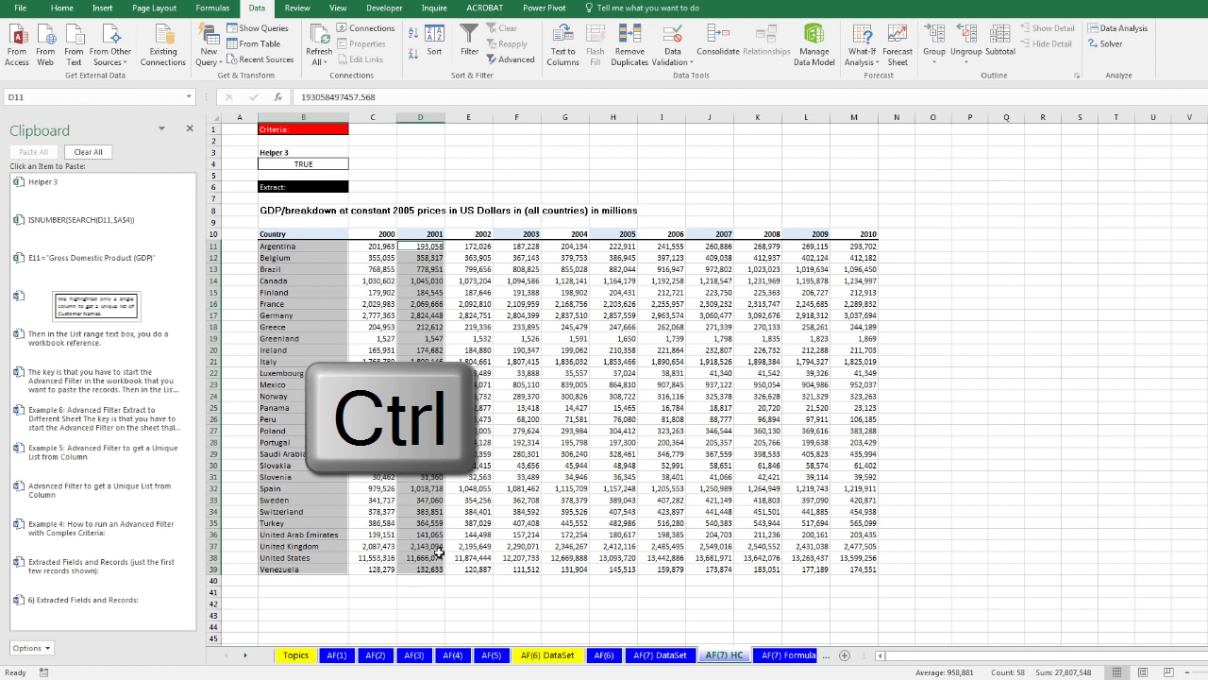
{"action": "left_click_drag", "start_coordinate": [520, 241], "coordinate": [525, 566]}
{"action": "left_click_drag", "start_coordinate": [611, 243], "coordinate": [616, 571]}
{"action": "left_click_drag", "start_coordinate": [709, 245], "coordinate": [723, 571]}
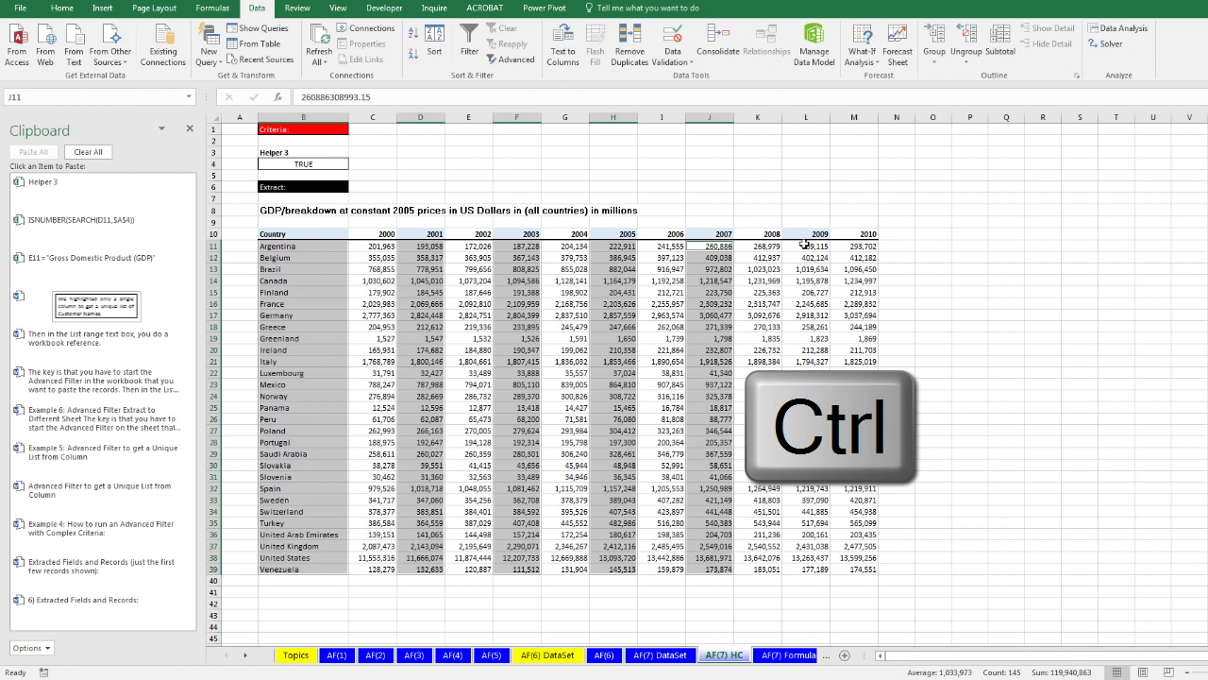
{"action": "left_click_drag", "start_coordinate": [805, 245], "coordinate": [810, 570]}
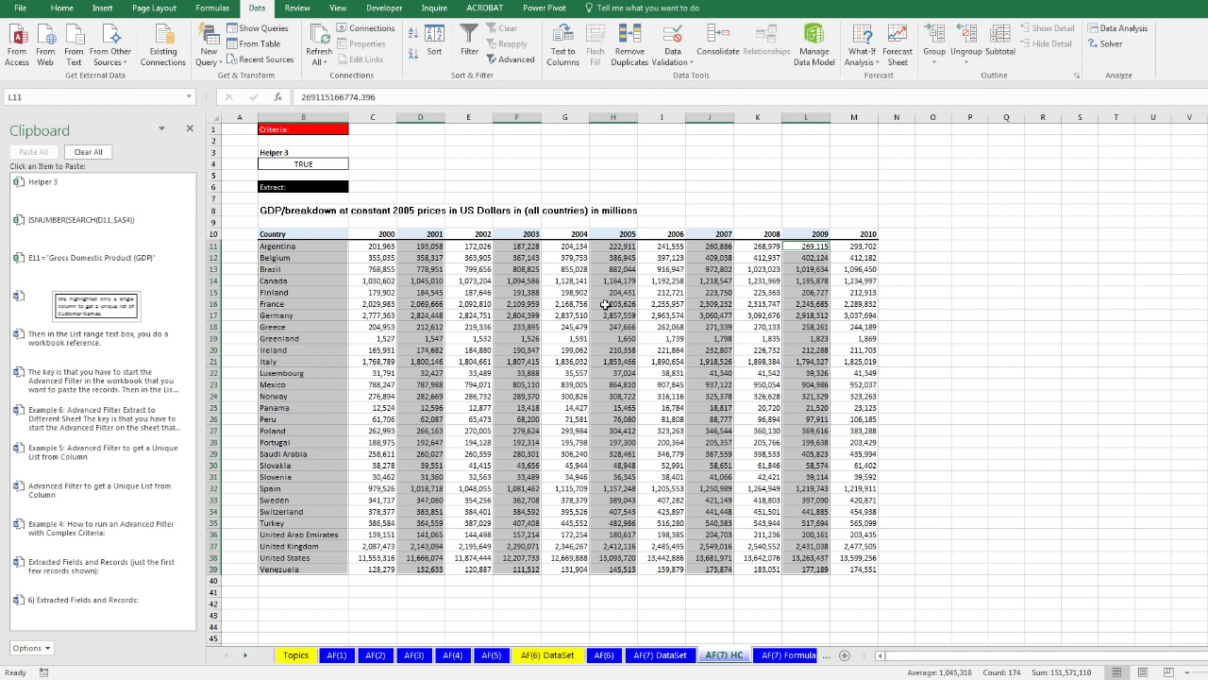
{"action": "left_click", "coordinate": [63, 9]}
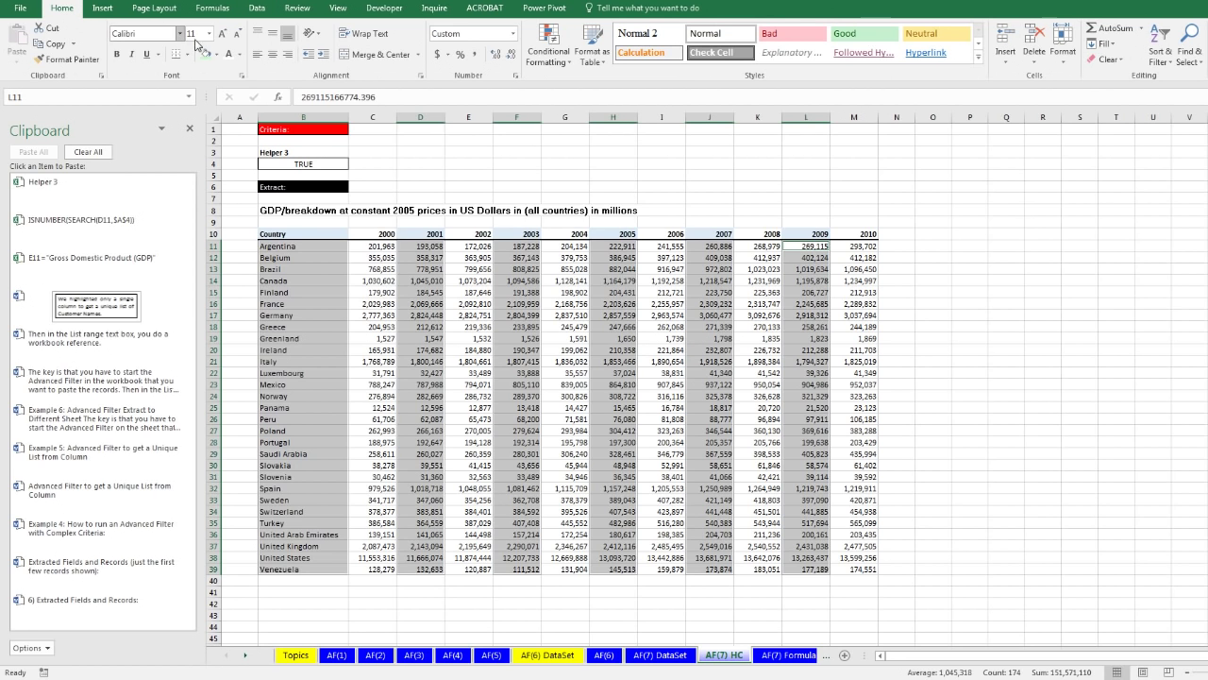
{"action": "left_click", "coordinate": [217, 55]}
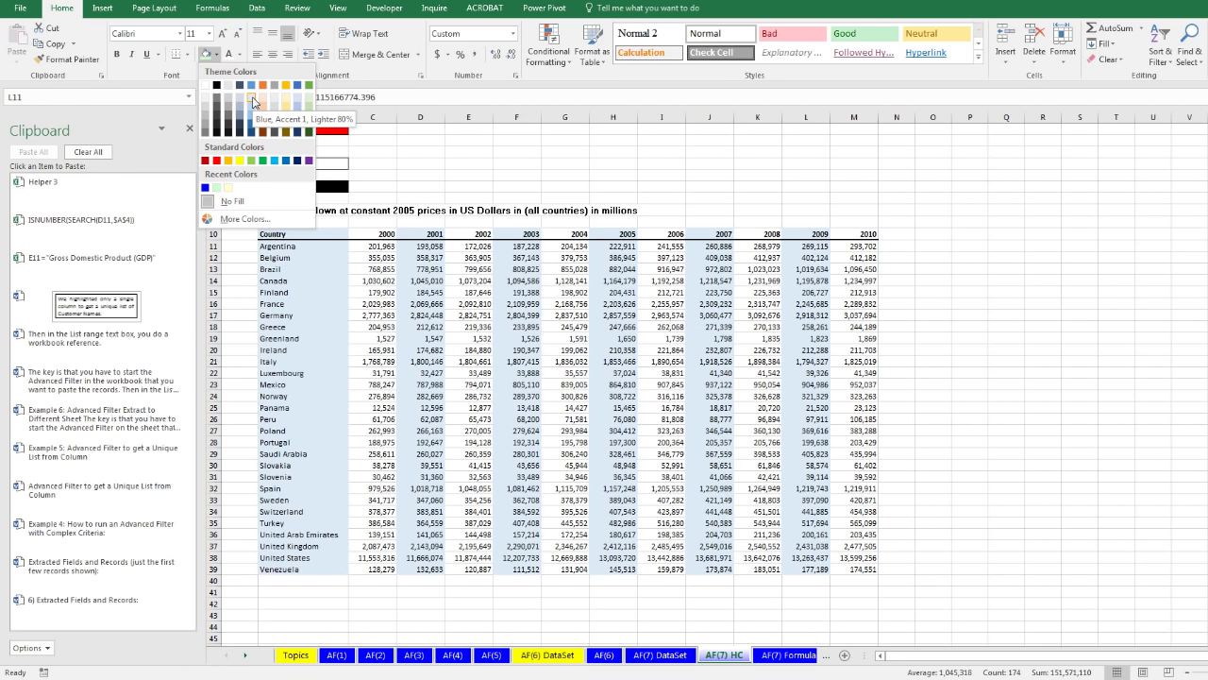
{"action": "left_click", "coordinate": [253, 102]}
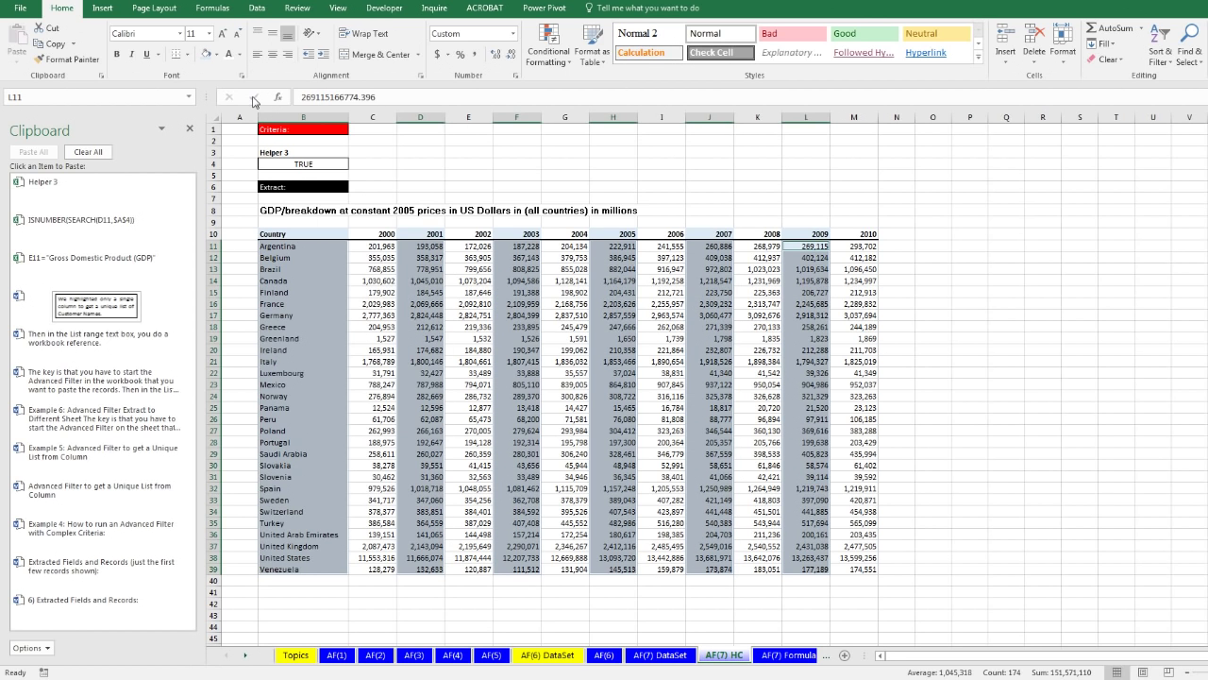
Hide the gridlines on the AF(7) HC sheet and deselect the filled columns
{"action": "left_click", "coordinate": [337, 10]}
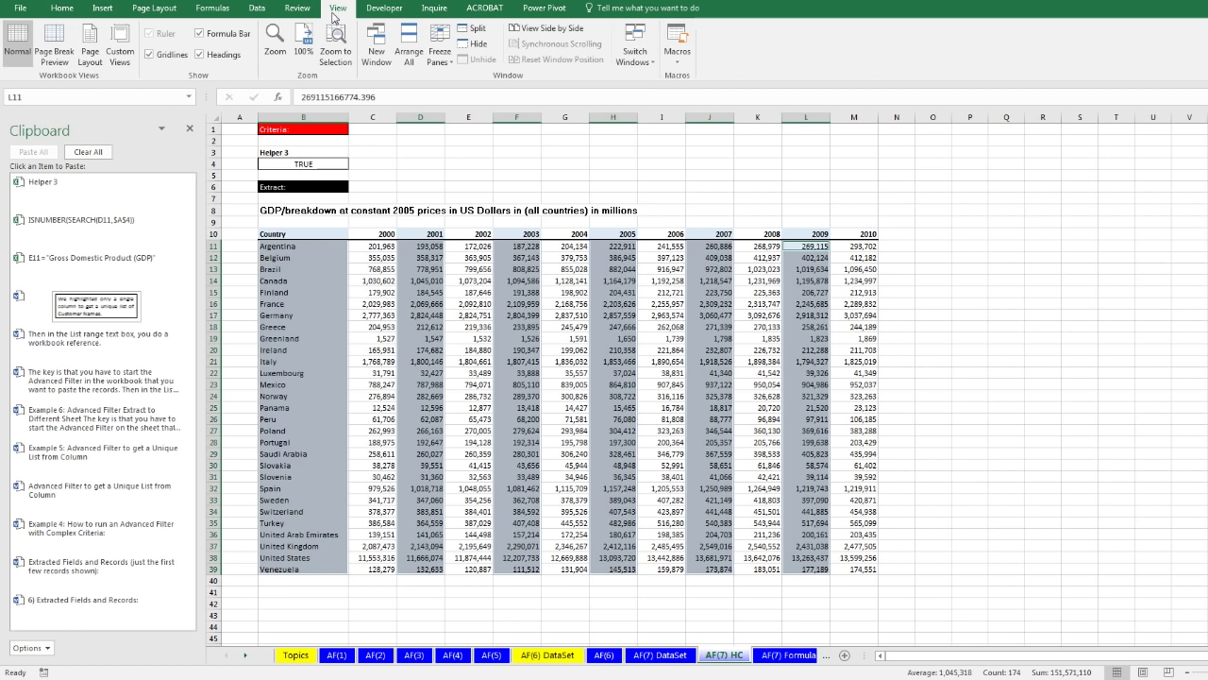
{"action": "left_click", "coordinate": [149, 54]}
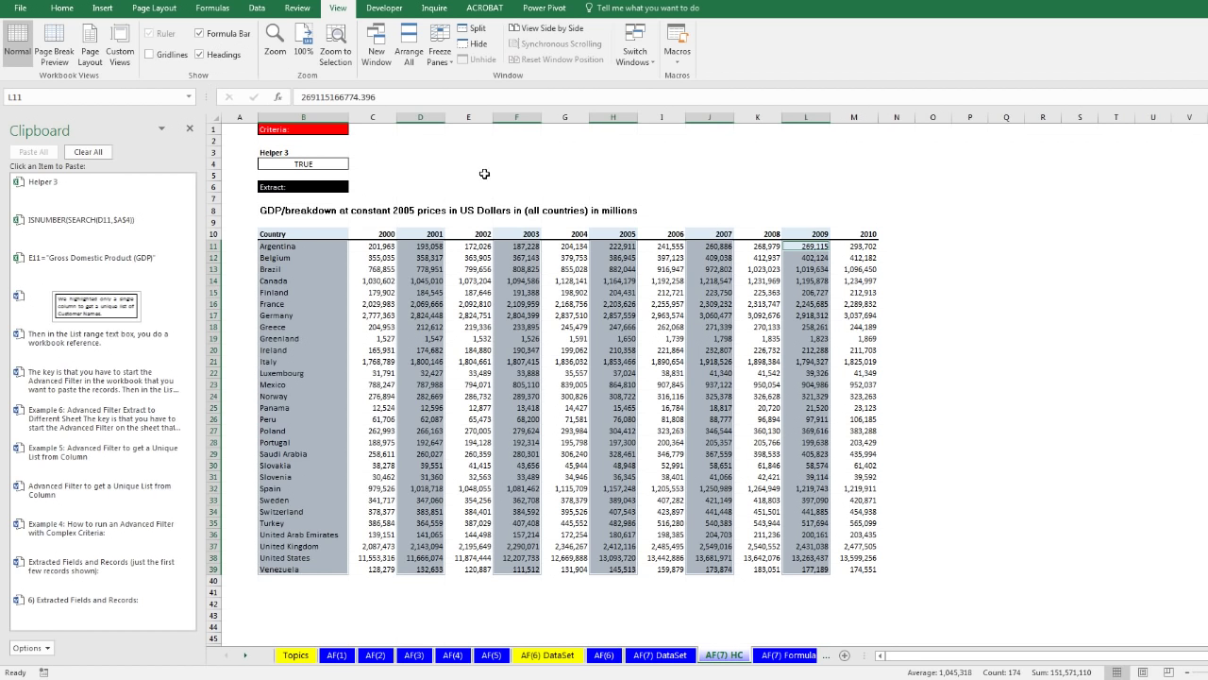
{"action": "left_click", "coordinate": [478, 166]}
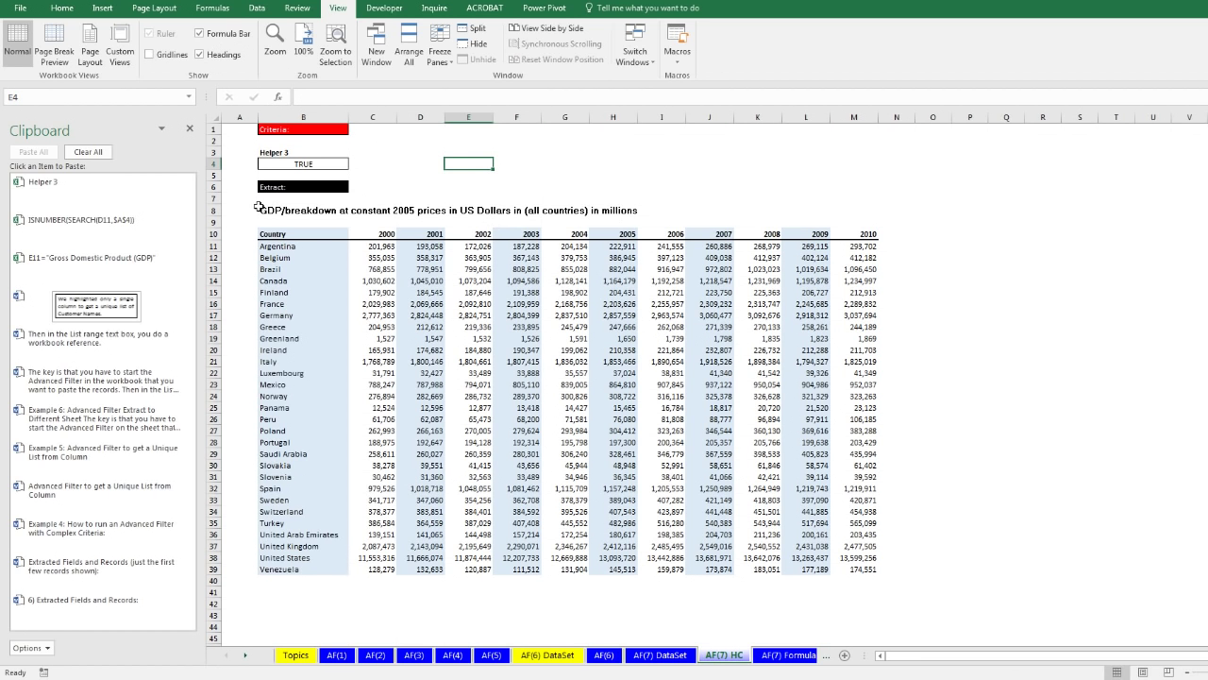
Set the page to landscape orientation, scaled to fit 1 page wide by 1 tall
{"action": "left_click_drag", "start_coordinate": [264, 212], "coordinate": [856, 568]}
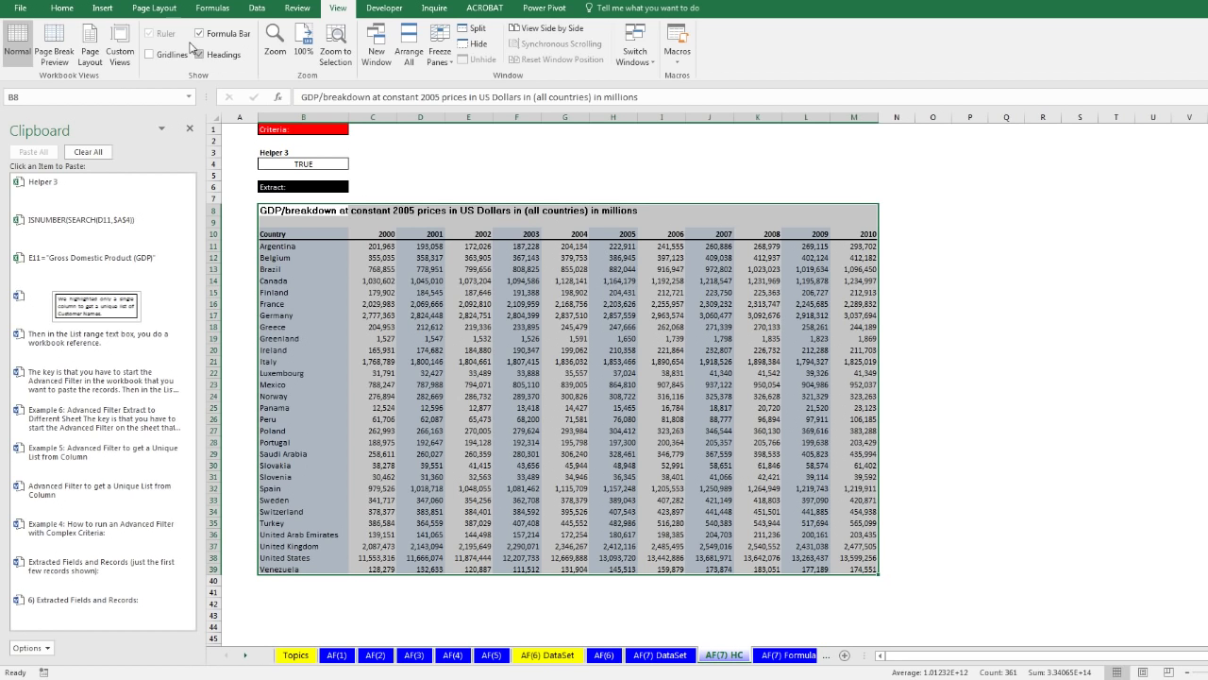
{"action": "left_click", "coordinate": [166, 12]}
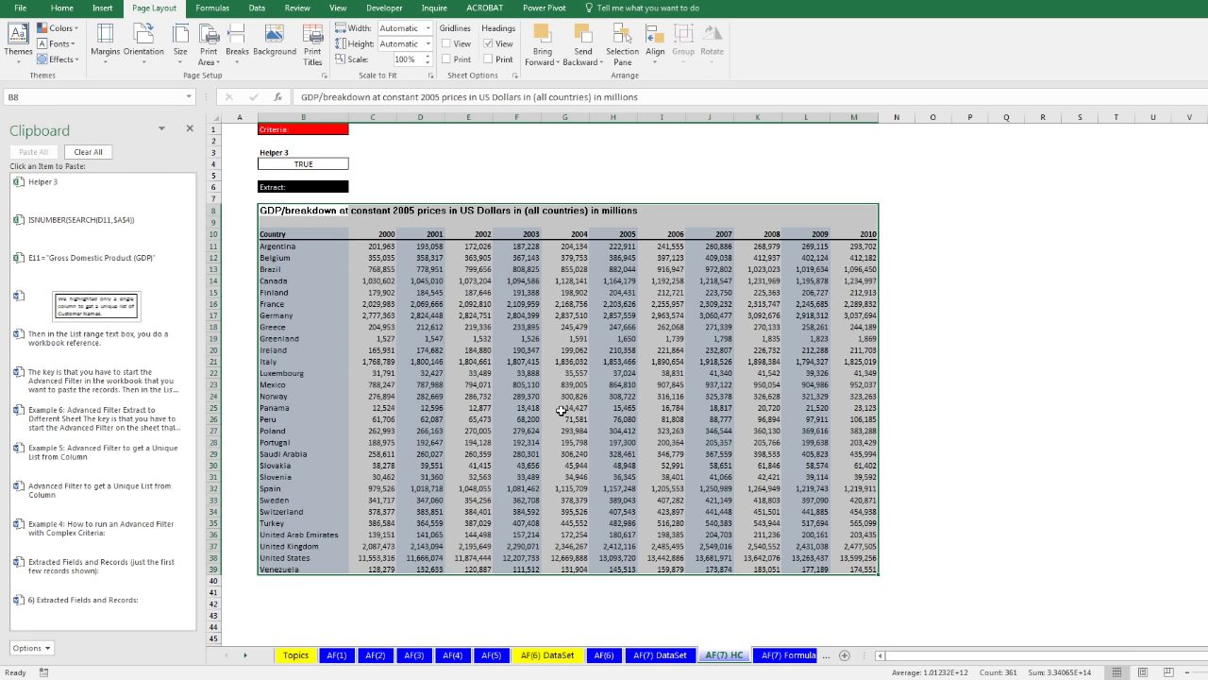
{"action": "key", "text": "alt"}
{"action": "key", "text": "p"}
{"action": "key", "text": "s"}
{"action": "key", "text": "p"}
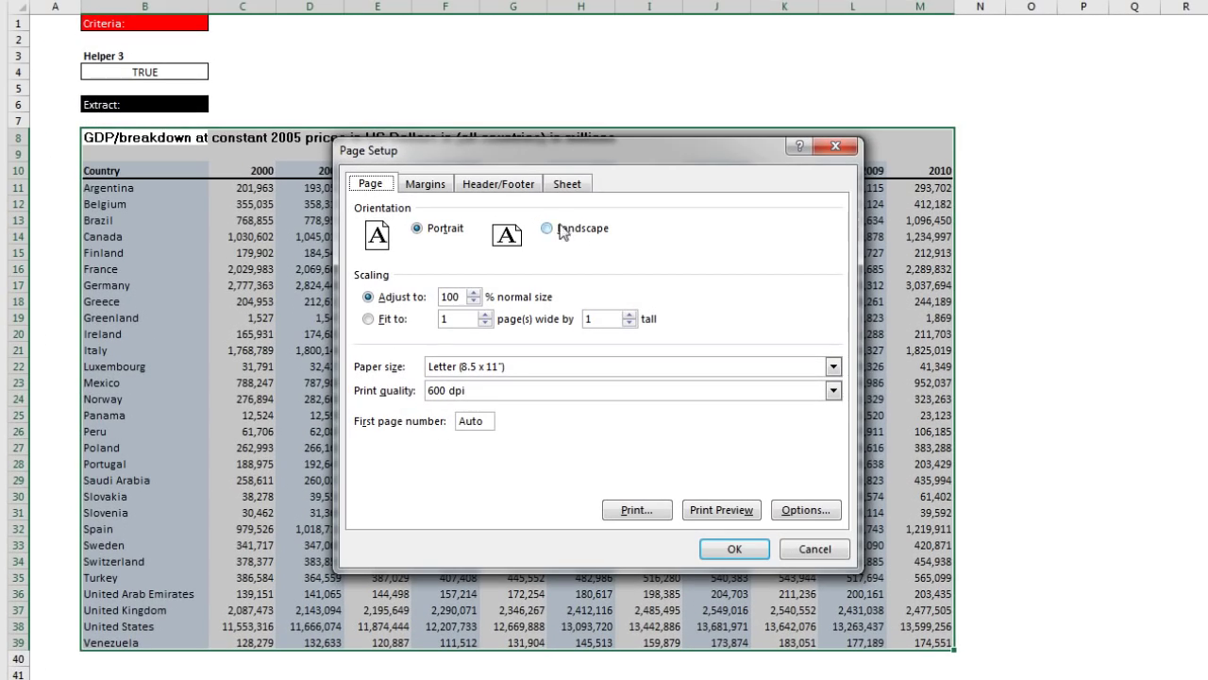
{"action": "left_click", "coordinate": [536, 244]}
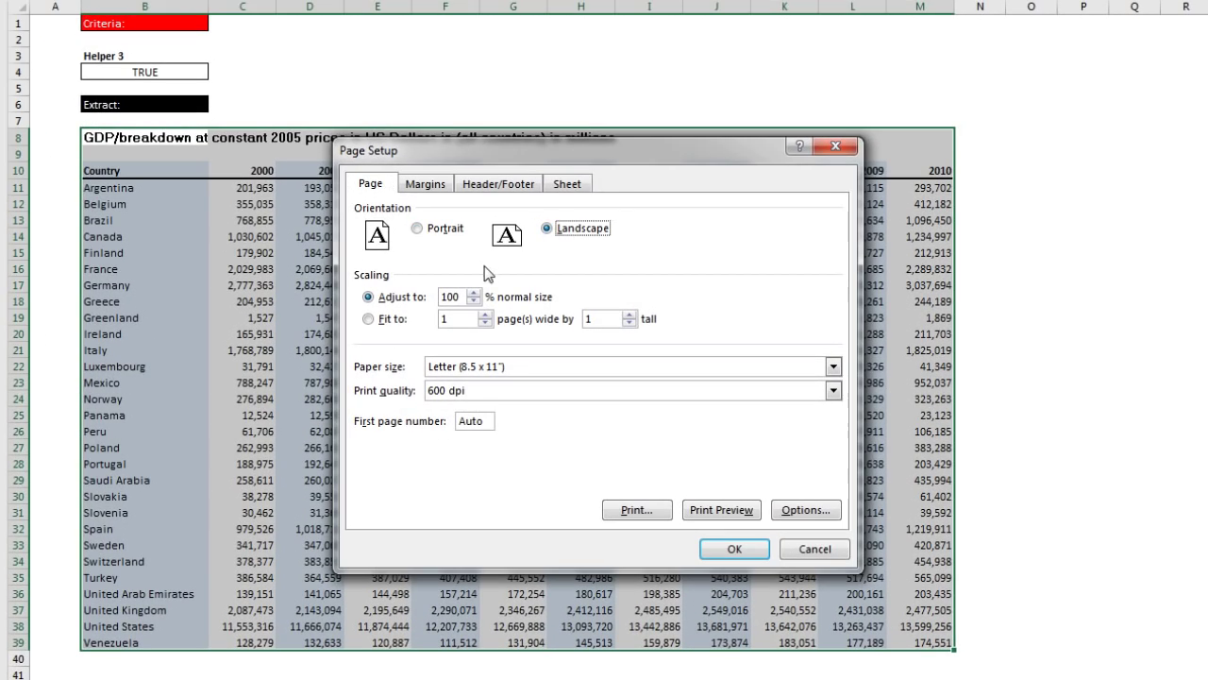
{"action": "left_click", "coordinate": [374, 321]}
Center the printout horizontally on the page and add the "Page 1 of ?" footer
{"action": "left_click", "coordinate": [425, 188]}
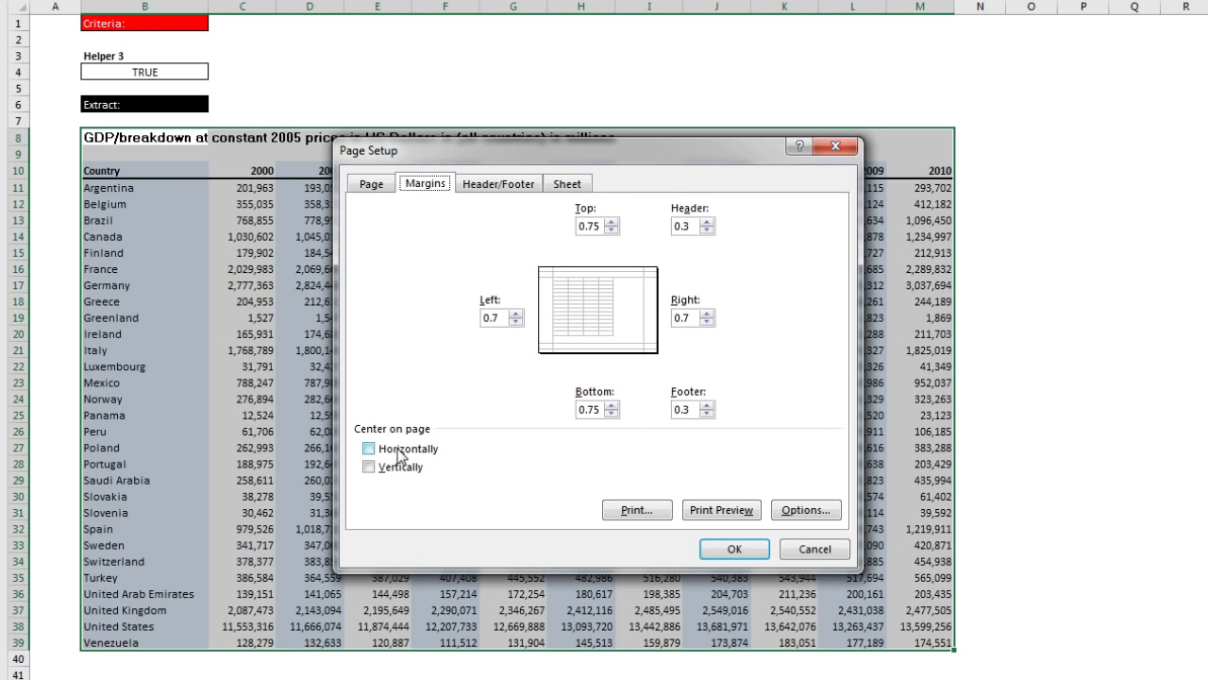
{"action": "left_click", "coordinate": [369, 449]}
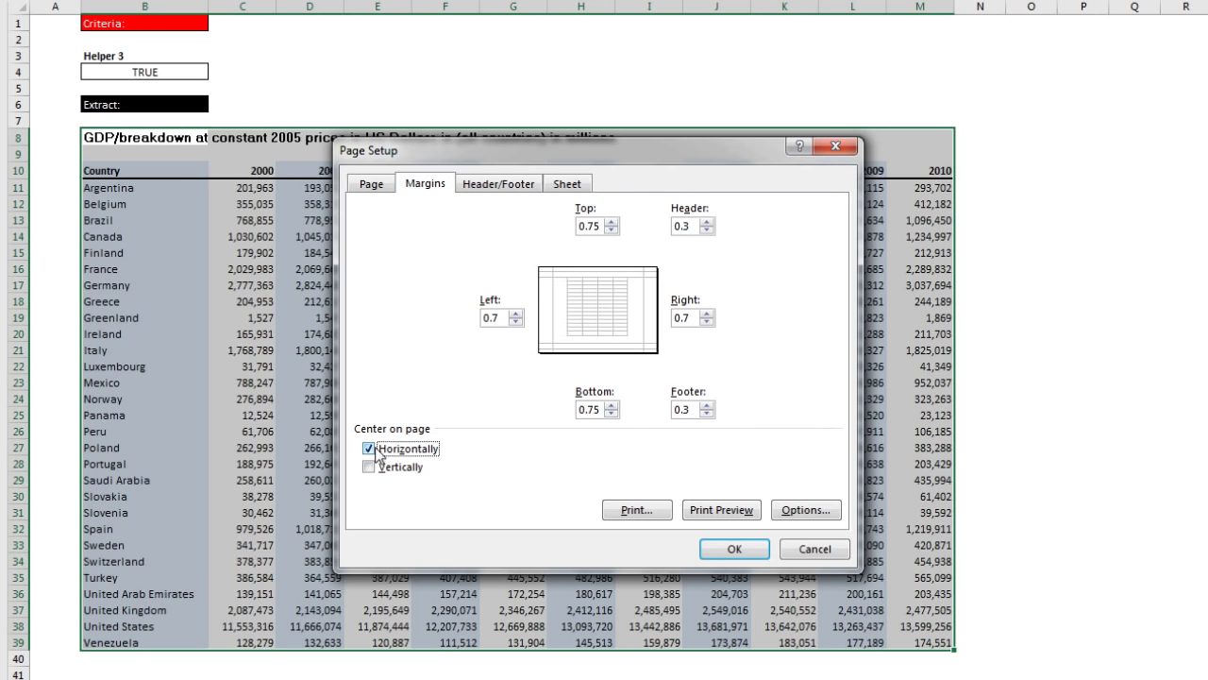
{"action": "left_click", "coordinate": [480, 189]}
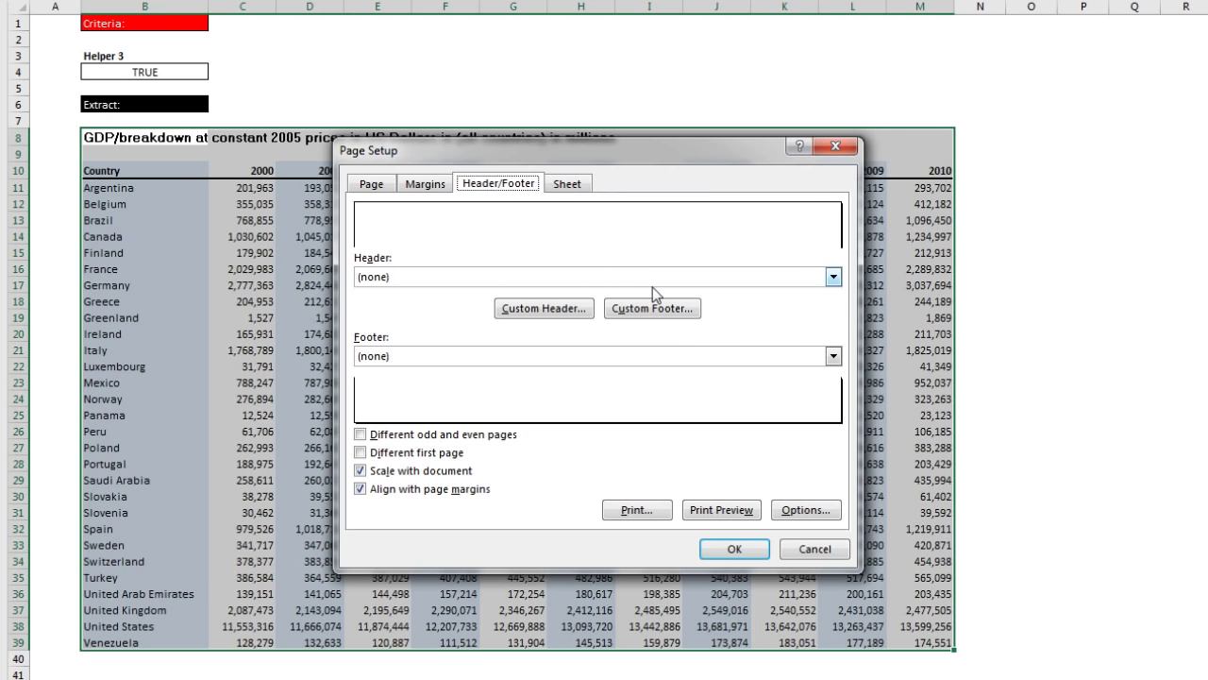
{"action": "left_click", "coordinate": [834, 357]}
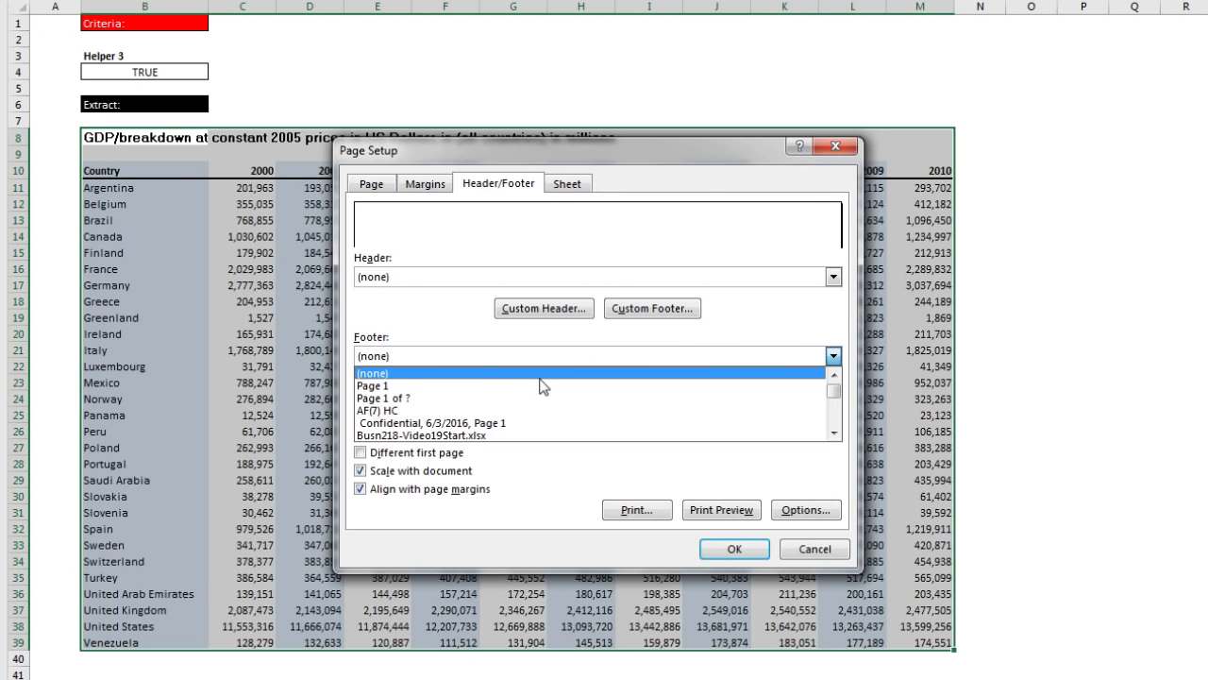
{"action": "left_click", "coordinate": [458, 397]}
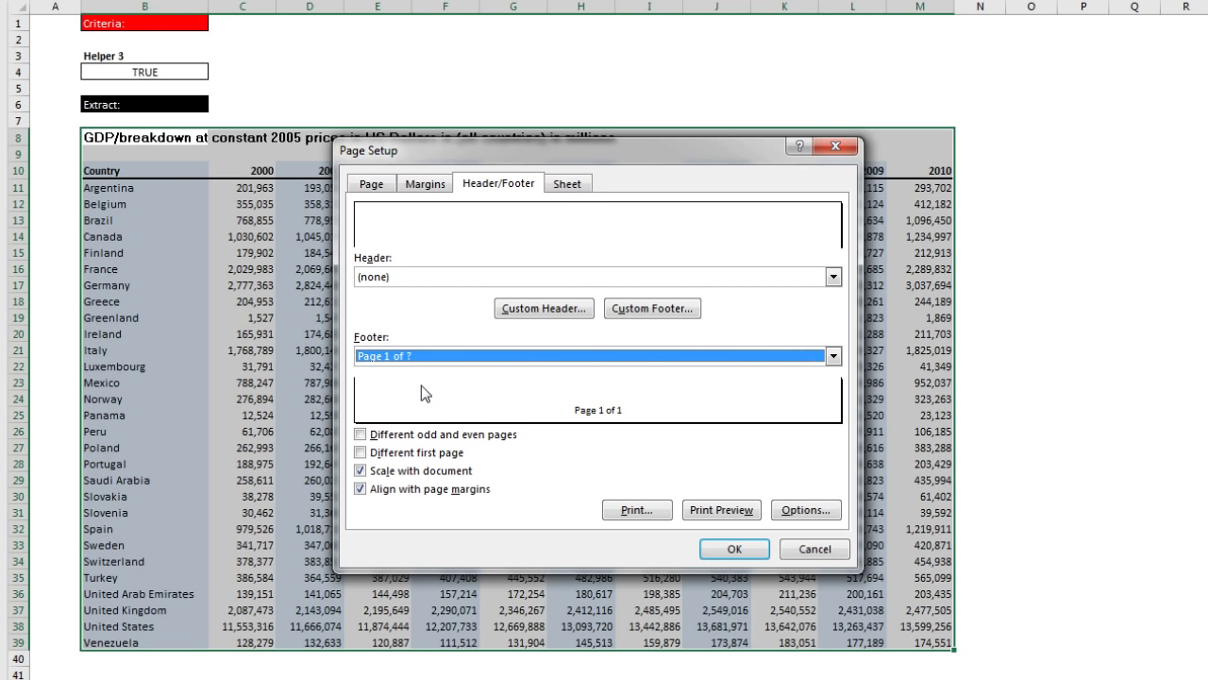
Set the print area to B8:M39, apply the page setup, and check the report in the print preview
{"action": "left_click", "coordinate": [571, 187]}
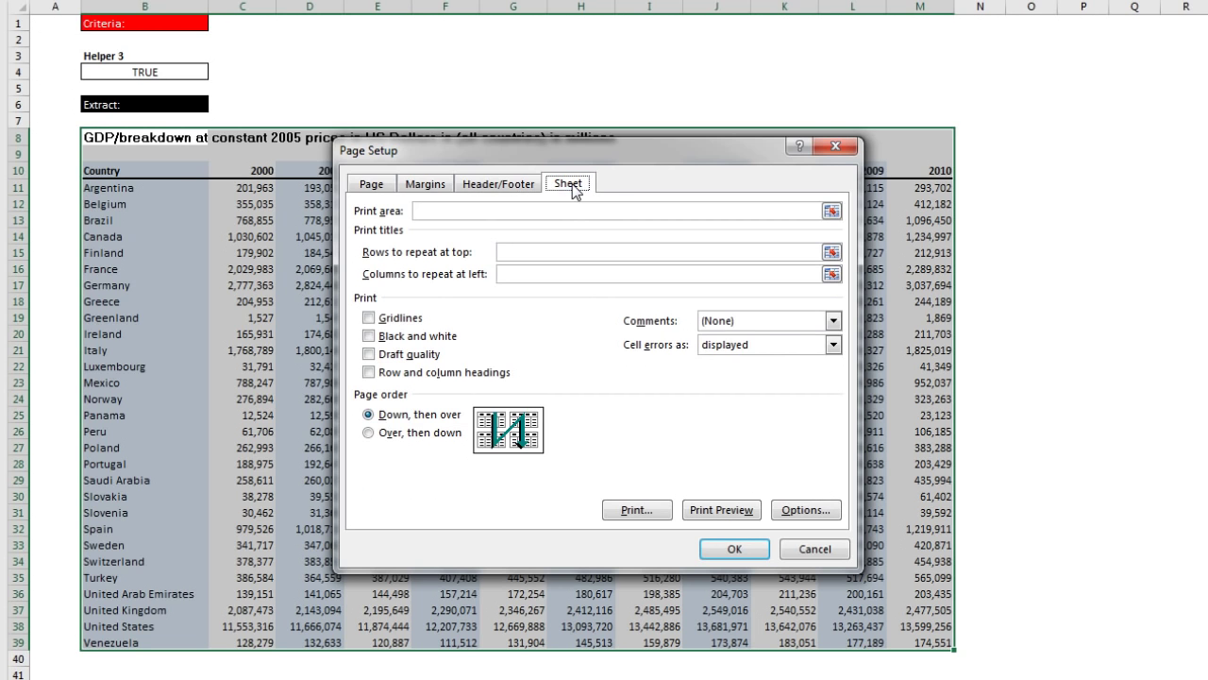
{"action": "left_click", "coordinate": [441, 214]}
{"action": "left_click_drag", "start_coordinate": [98, 137], "coordinate": [927, 646]}
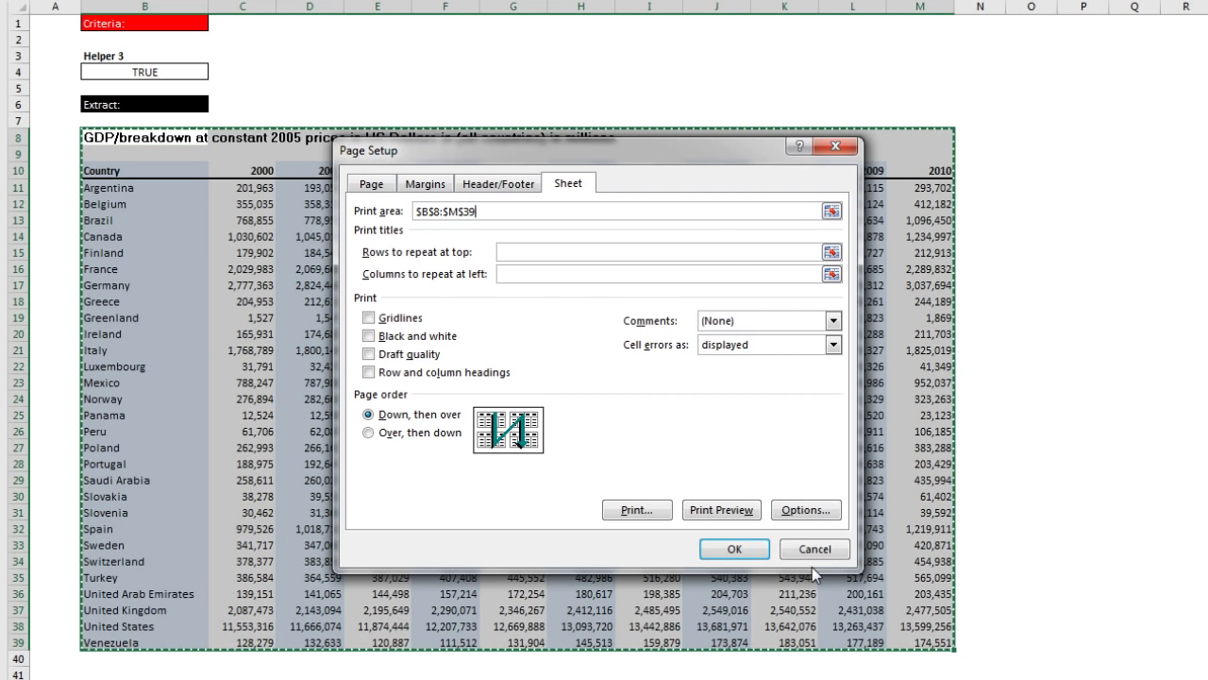
{"action": "left_click", "coordinate": [734, 549]}
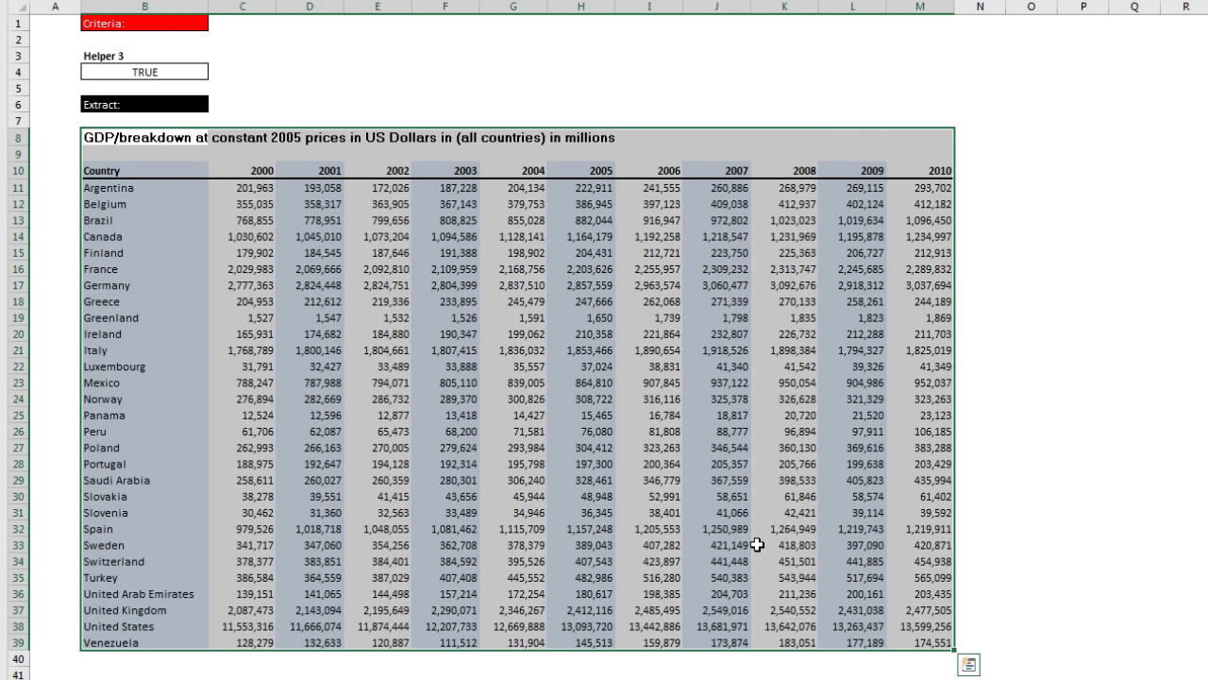
{"action": "key", "text": "ctrl+p"}
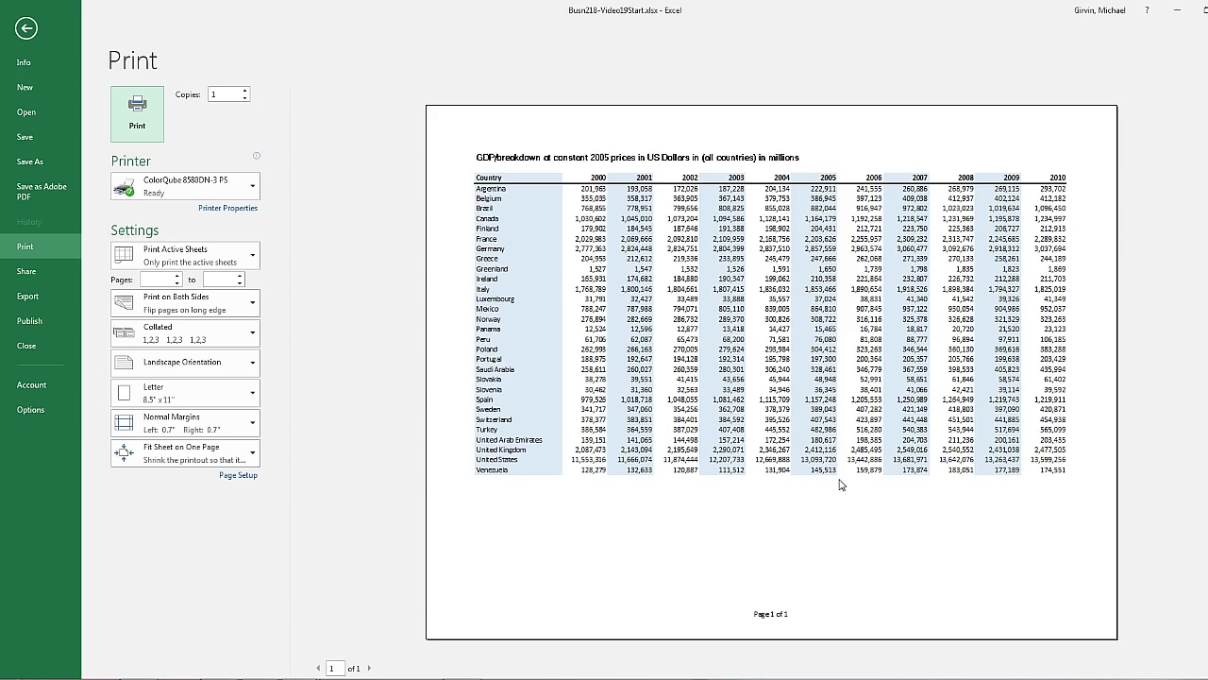
{"action": "key", "text": "Escape"}
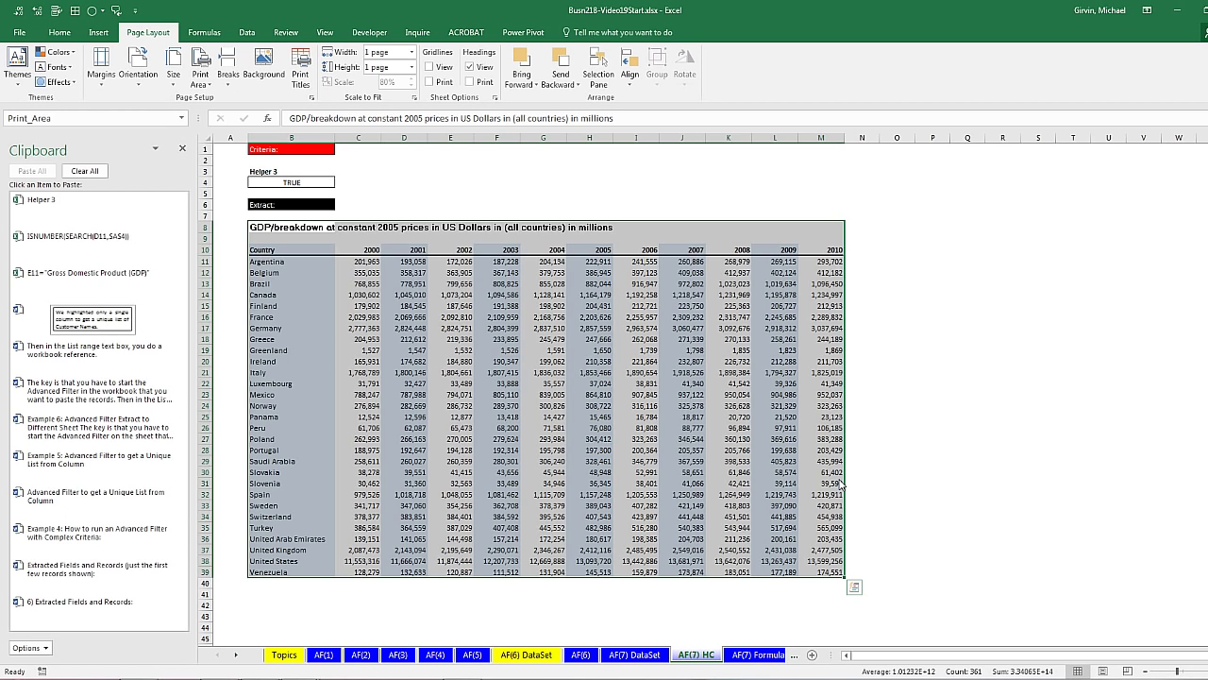
Review the AND formula behind the first Helper 3 cell, A11, on the AF(7) DataSet sheet
{"action": "left_click", "coordinate": [314, 183]}
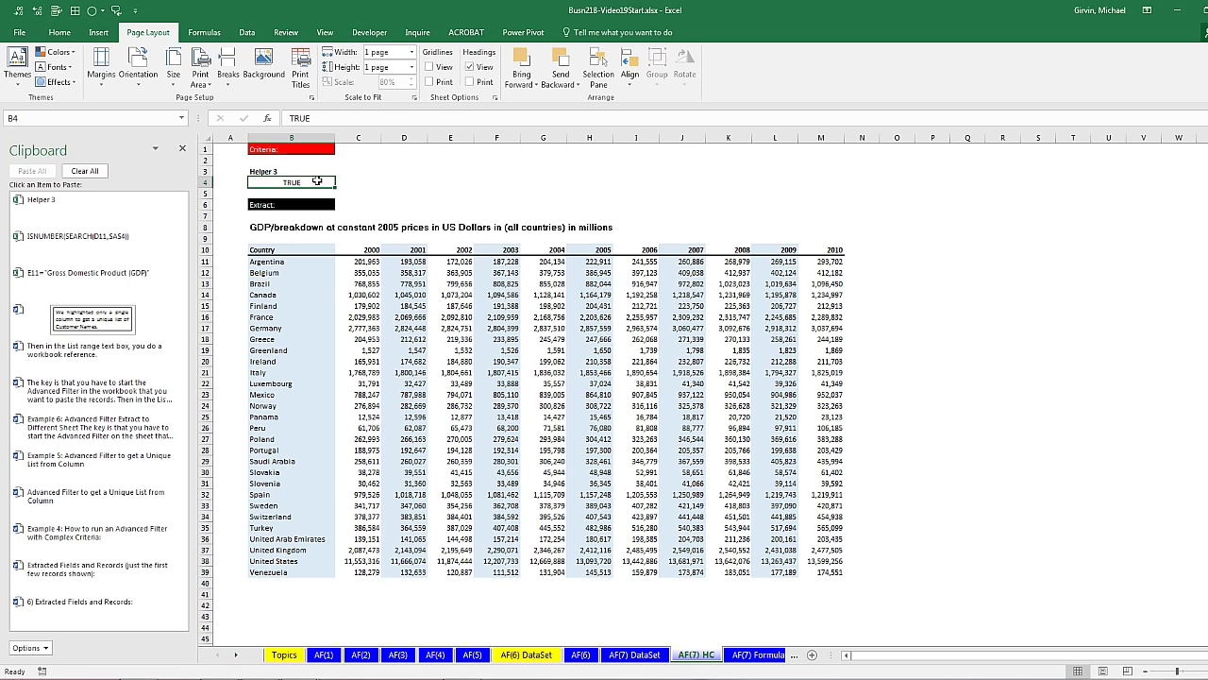
{"action": "left_click", "coordinate": [642, 658]}
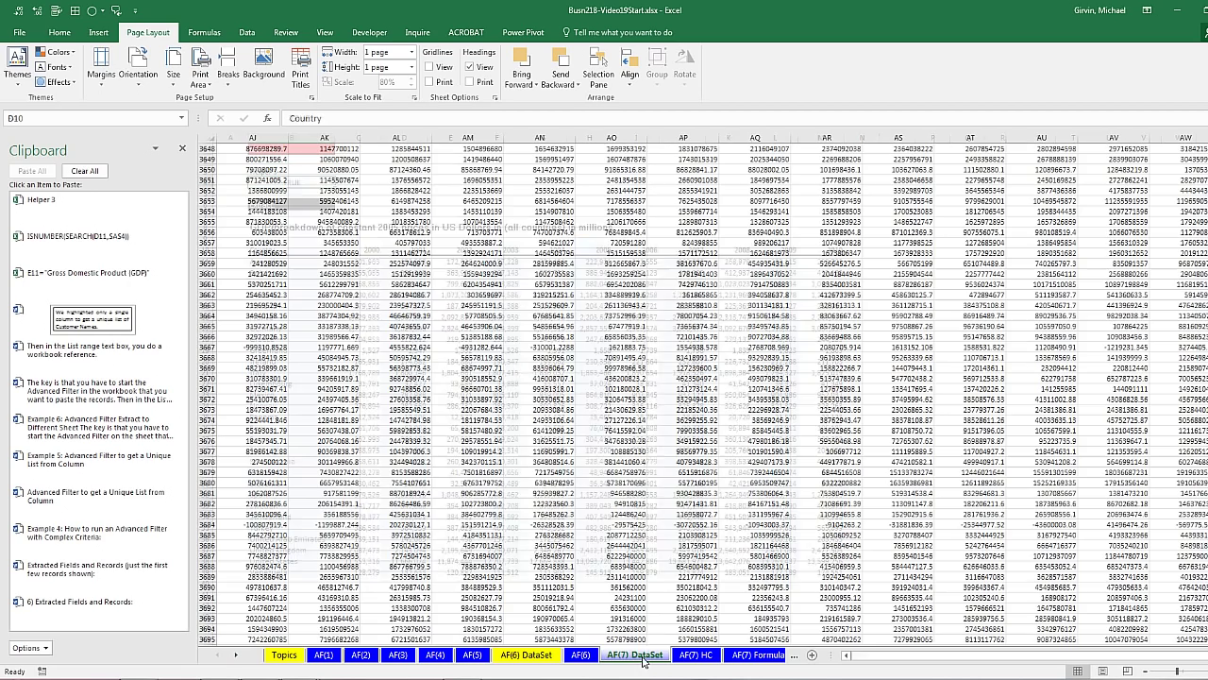
{"action": "key", "text": "ctrl+Home"}
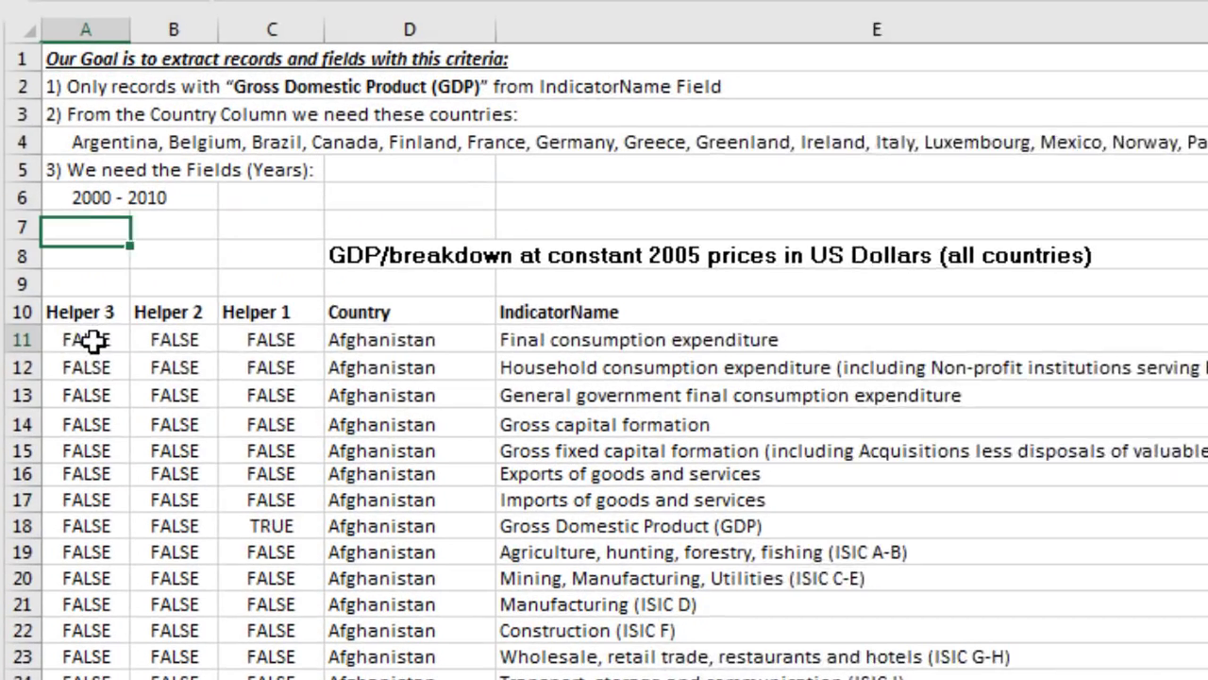
{"action": "double_click", "coordinate": [235, 262]}
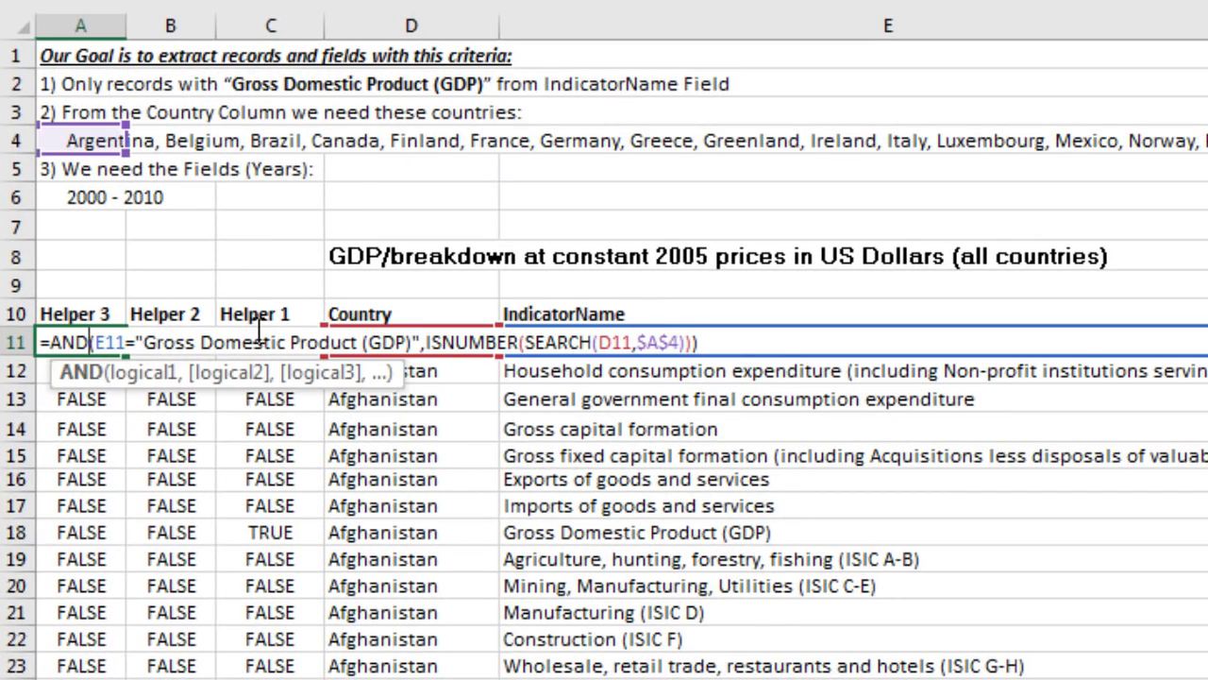
{"action": "key", "text": "Escape"}
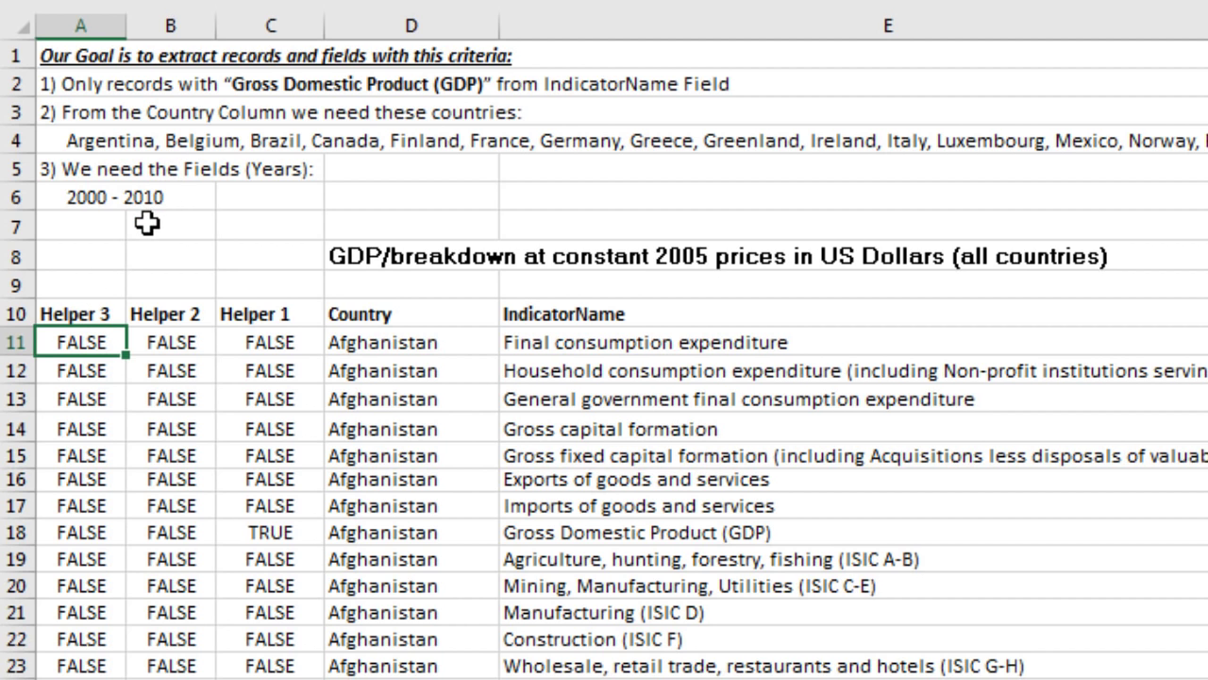
{"action": "double_click", "coordinate": [86, 337]}
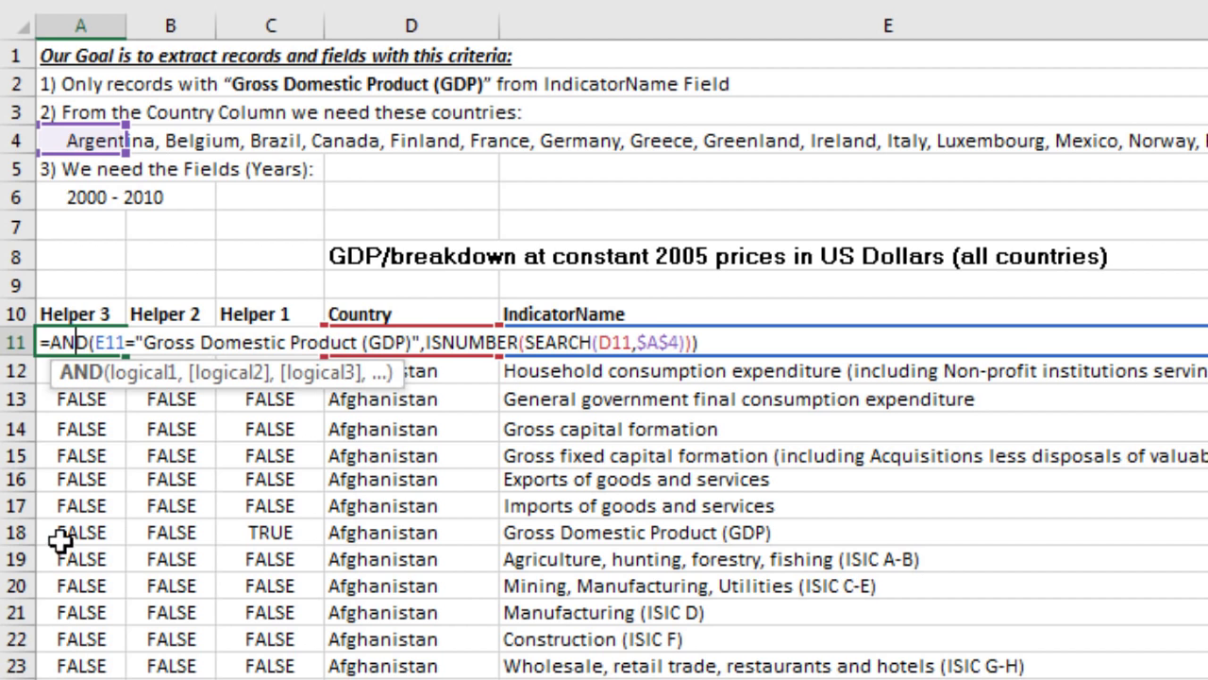
{"action": "key", "text": "ctrl+Return"}
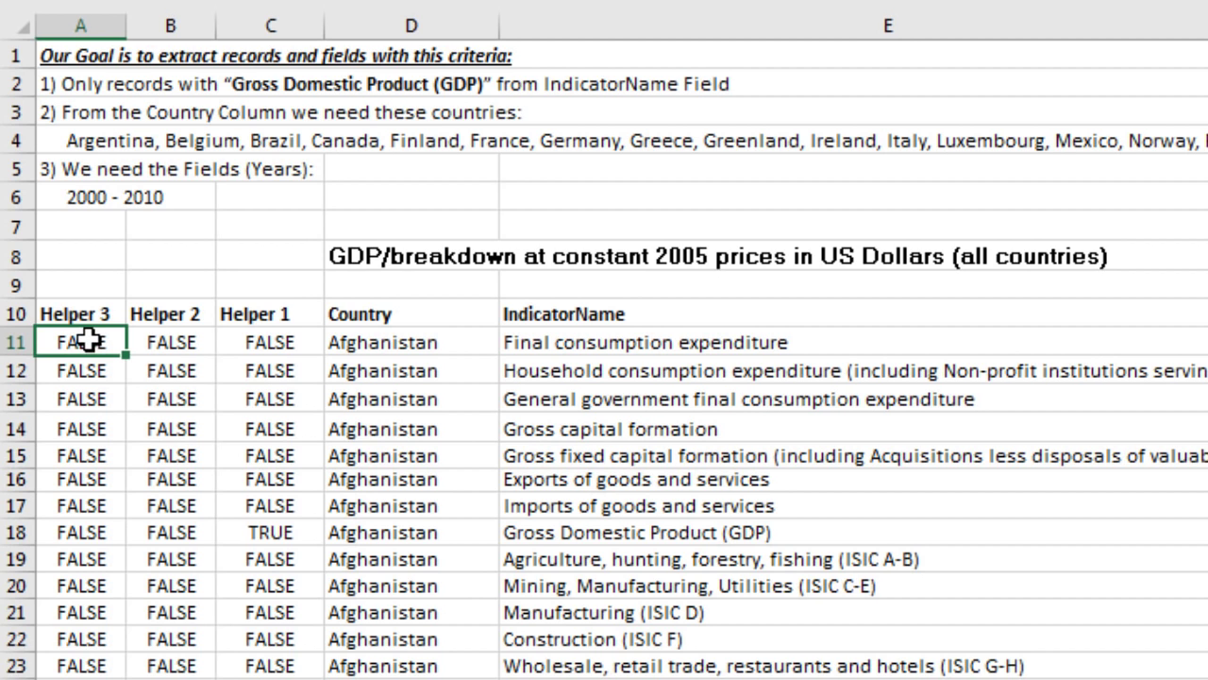
{"action": "double_click", "coordinate": [95, 340]}
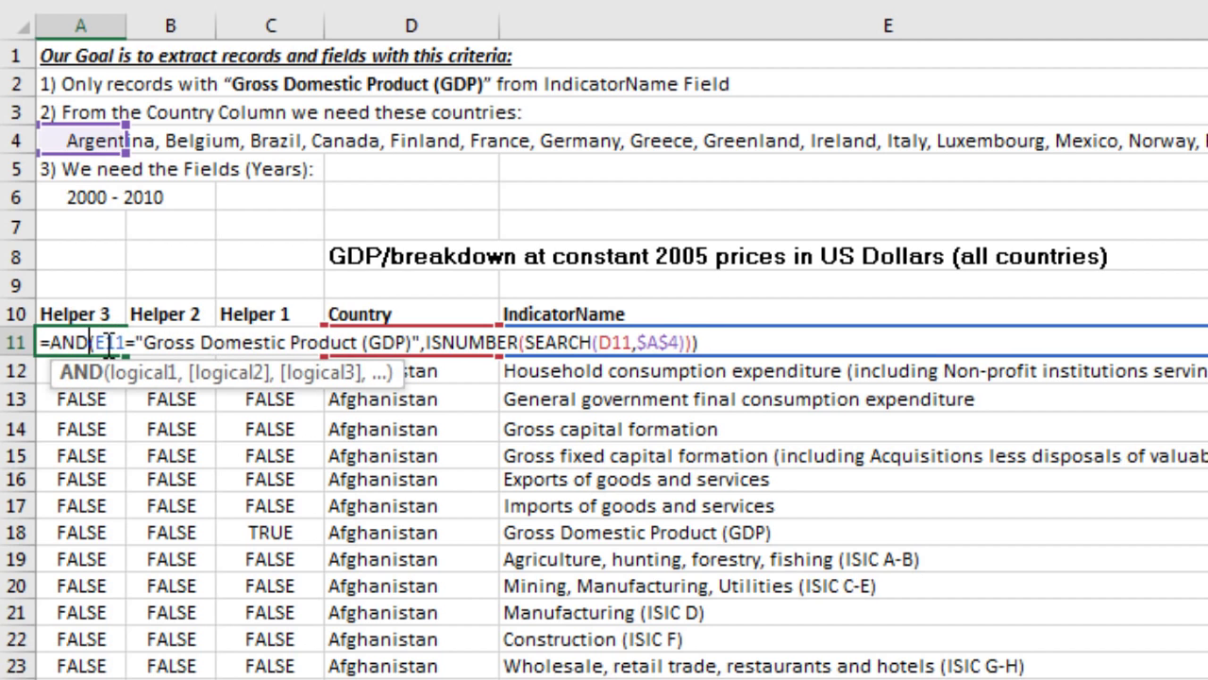
{"action": "key", "text": "Escape"}
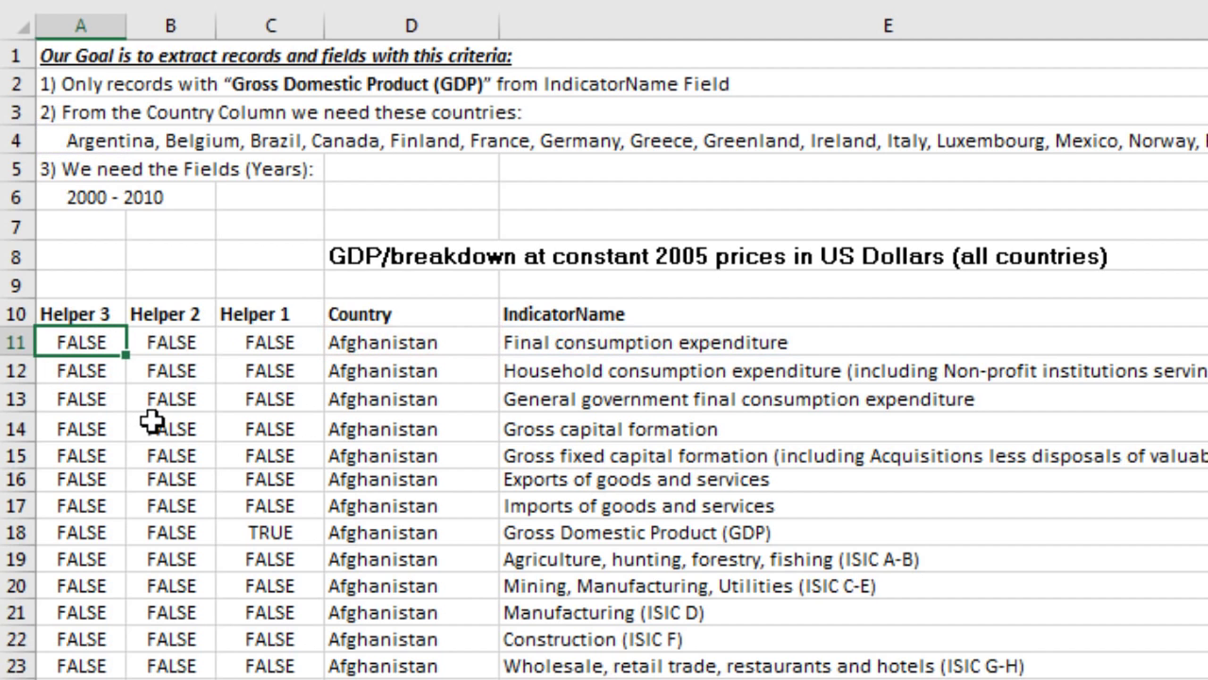
Move the Helper 3 formula from A11 on AF(7) DataSet to B4 on AF(7) Formula and inspect its sheet references
{"action": "key", "text": "ctrl+x"}
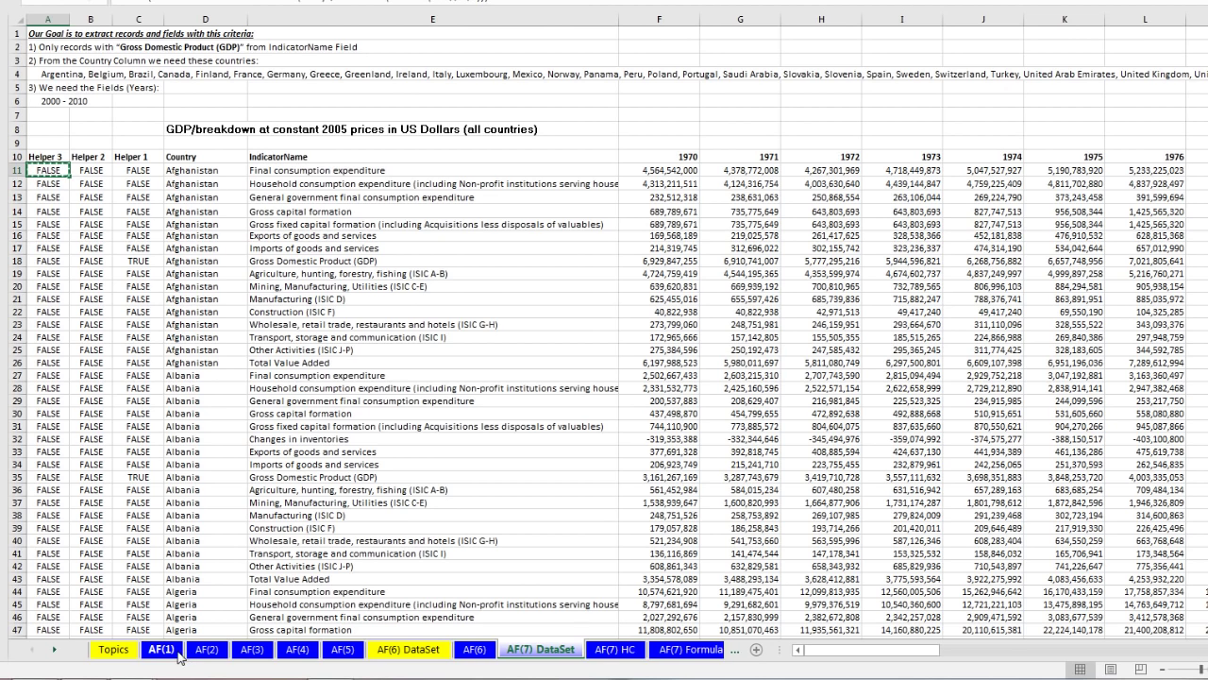
{"action": "left_click", "coordinate": [676, 657]}
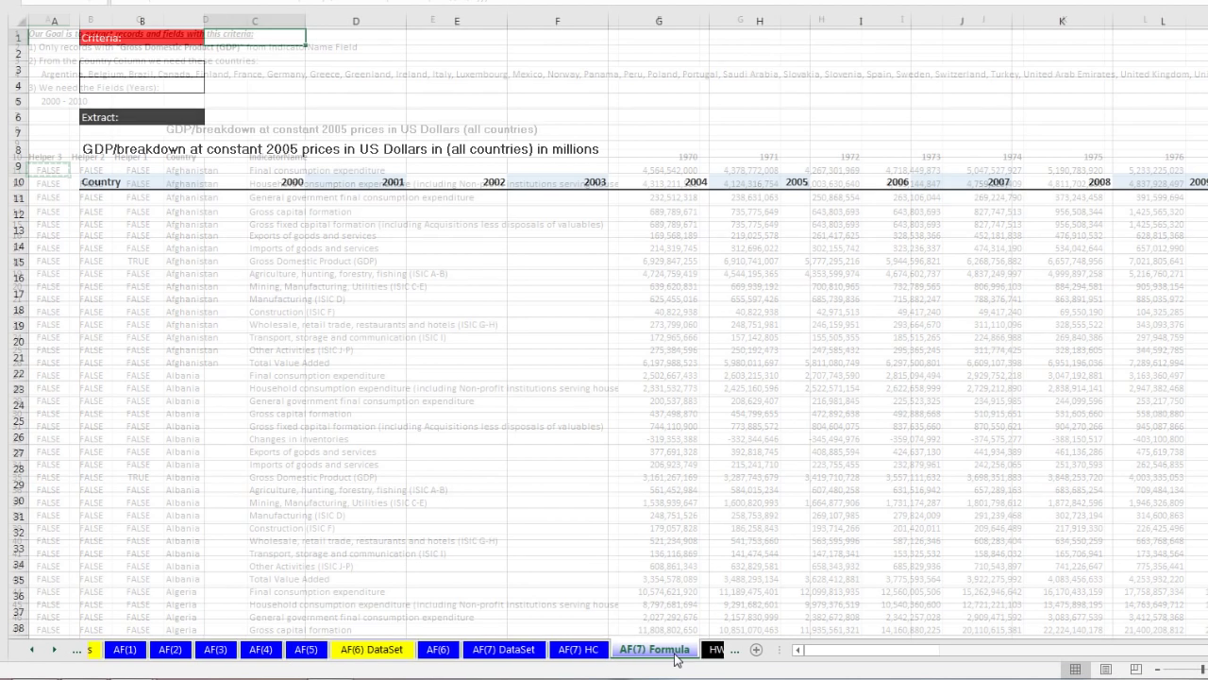
{"action": "left_click", "coordinate": [137, 85]}
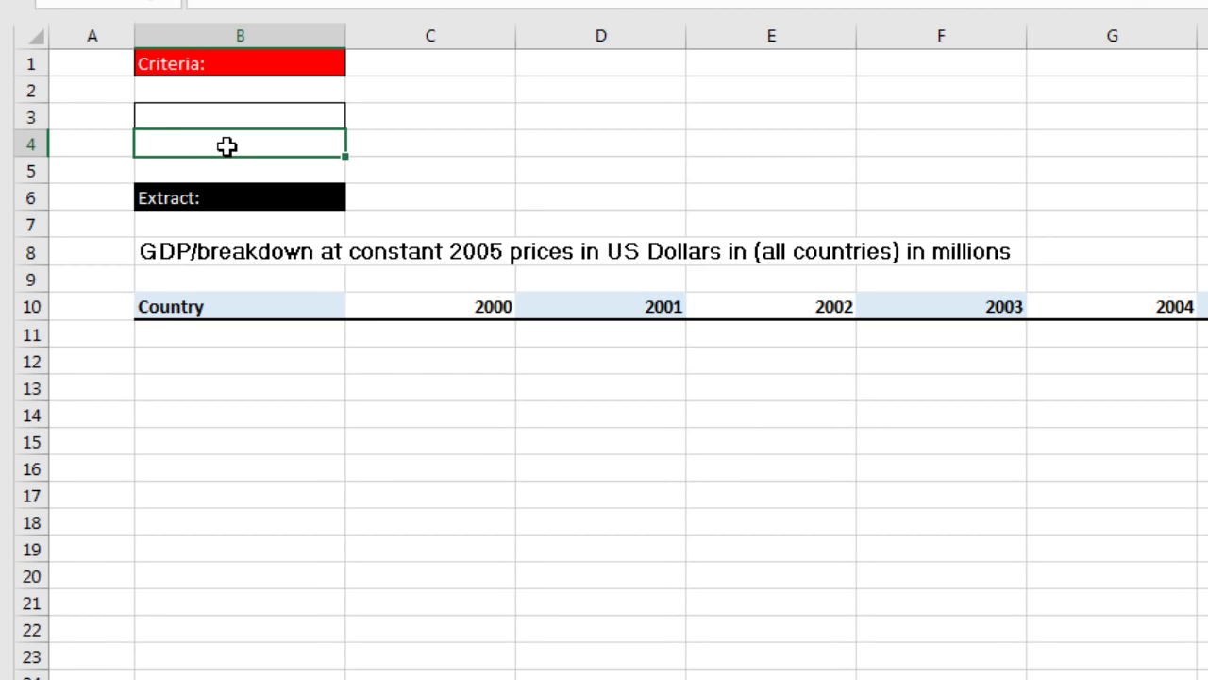
{"action": "key", "text": "ctrl+v"}
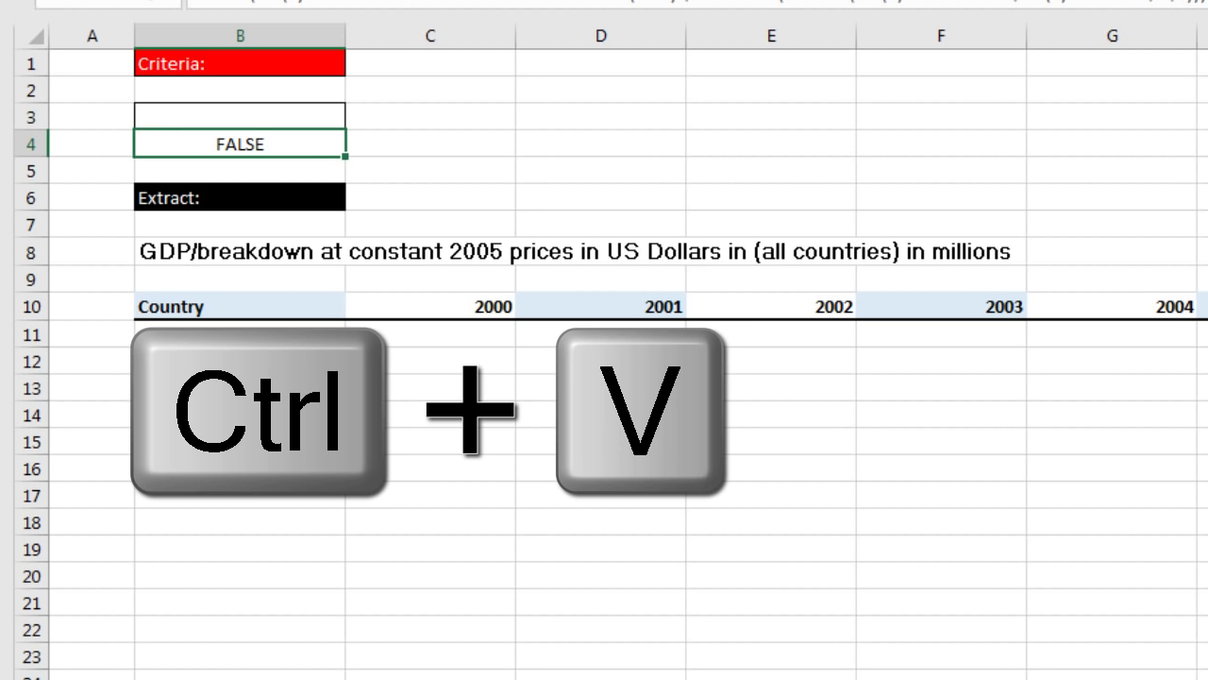
{"action": "key", "text": "F2"}
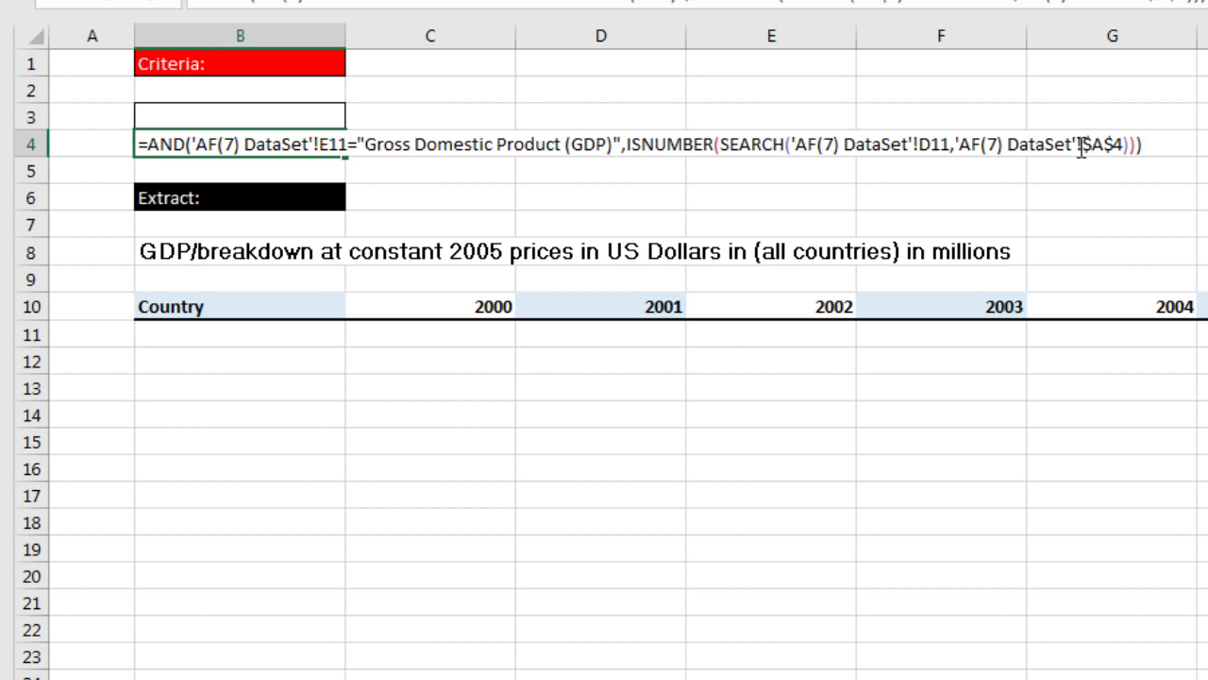
{"action": "key", "text": "Escape"}
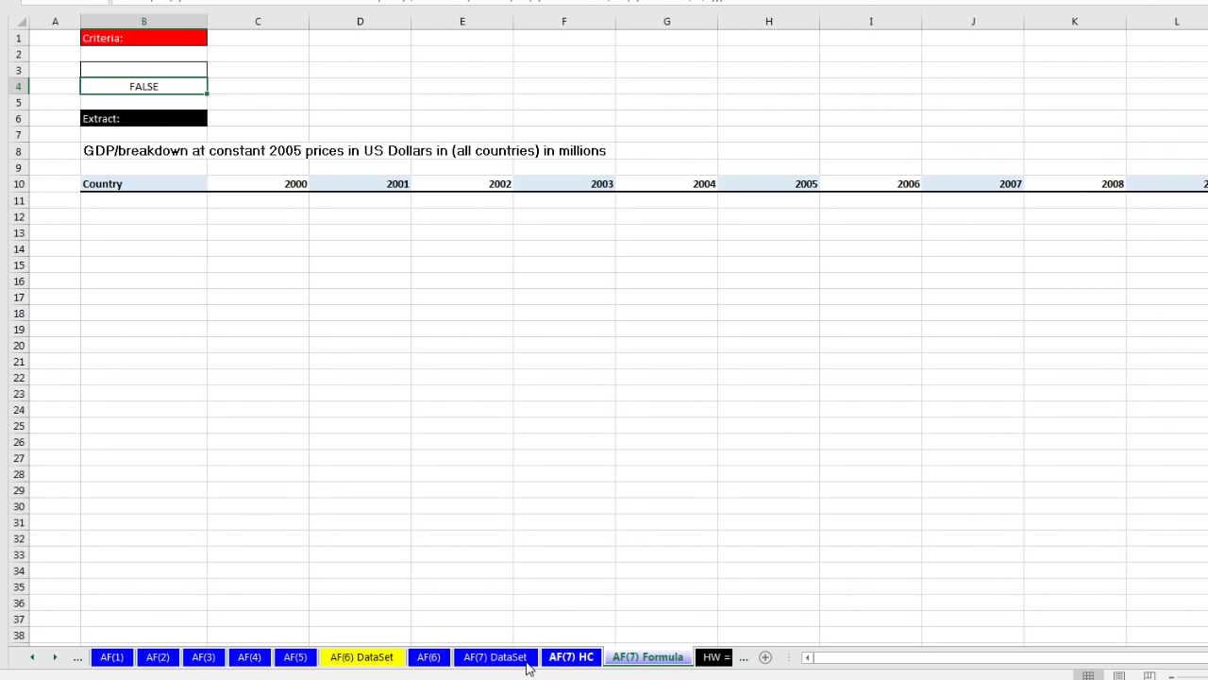
Restore the Helper 3 formula in A11 on AF(7) DataSet by filling it up from A12, and check it
{"action": "left_click", "coordinate": [521, 661]}
{"action": "left_click", "coordinate": [64, 185]}
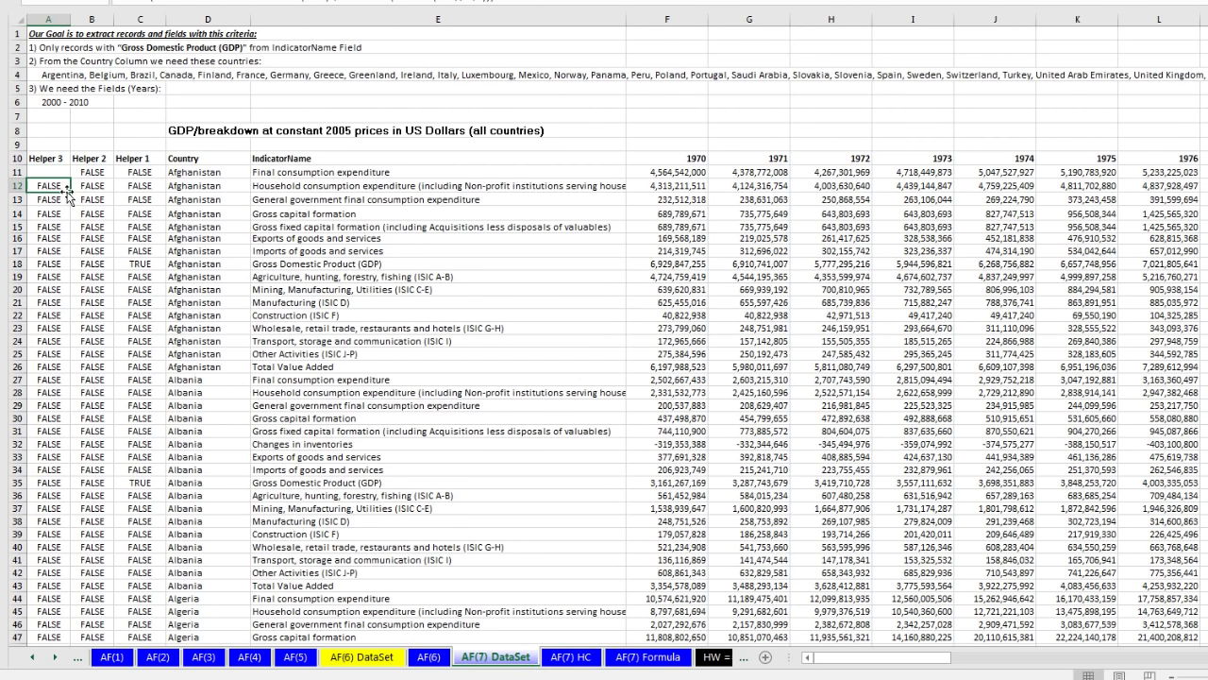
{"action": "key", "text": "Up"}
{"action": "key", "text": "F2"}
{"action": "key", "text": "Escape"}
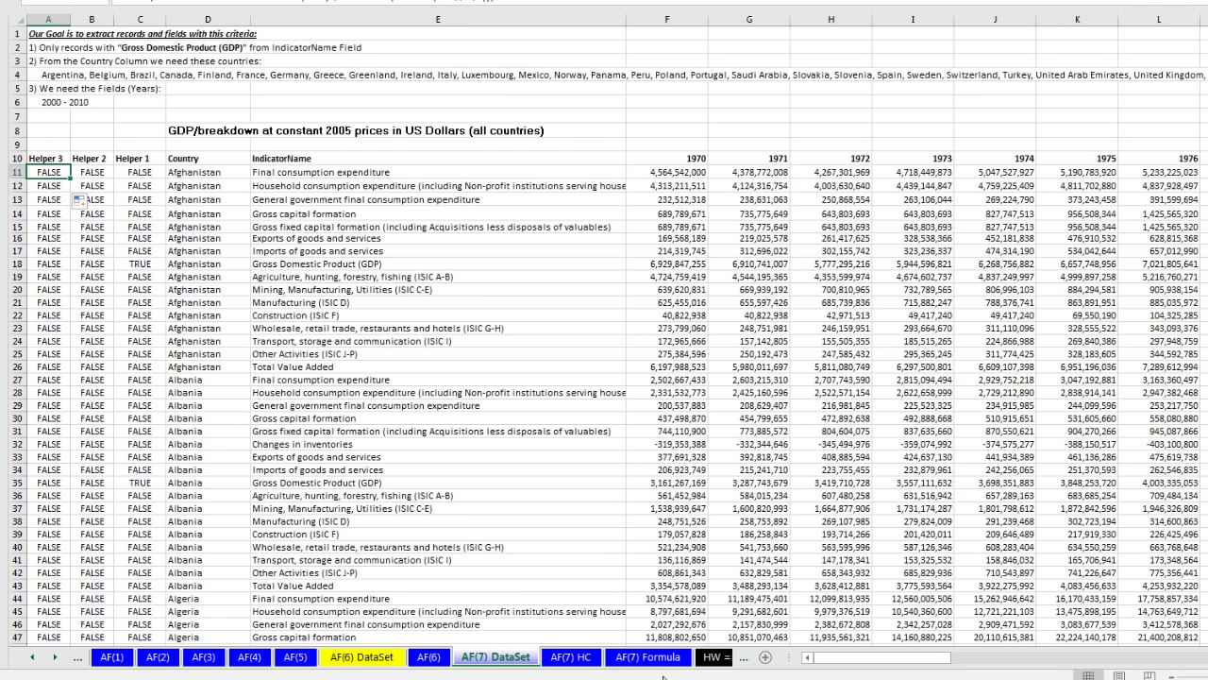
Label cell B3 on the AF(7) Formula sheet "Formula Criteria:" above the criteria formula
{"action": "left_click", "coordinate": [648, 656]}
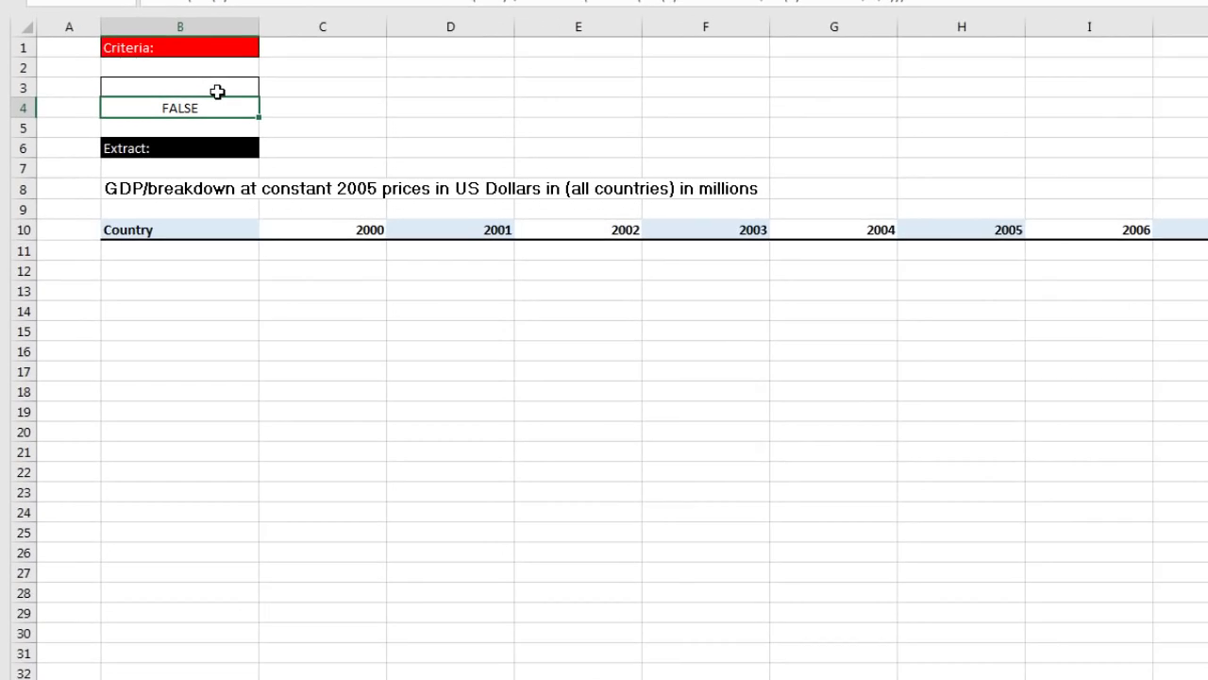
{"action": "left_click", "coordinate": [210, 89]}
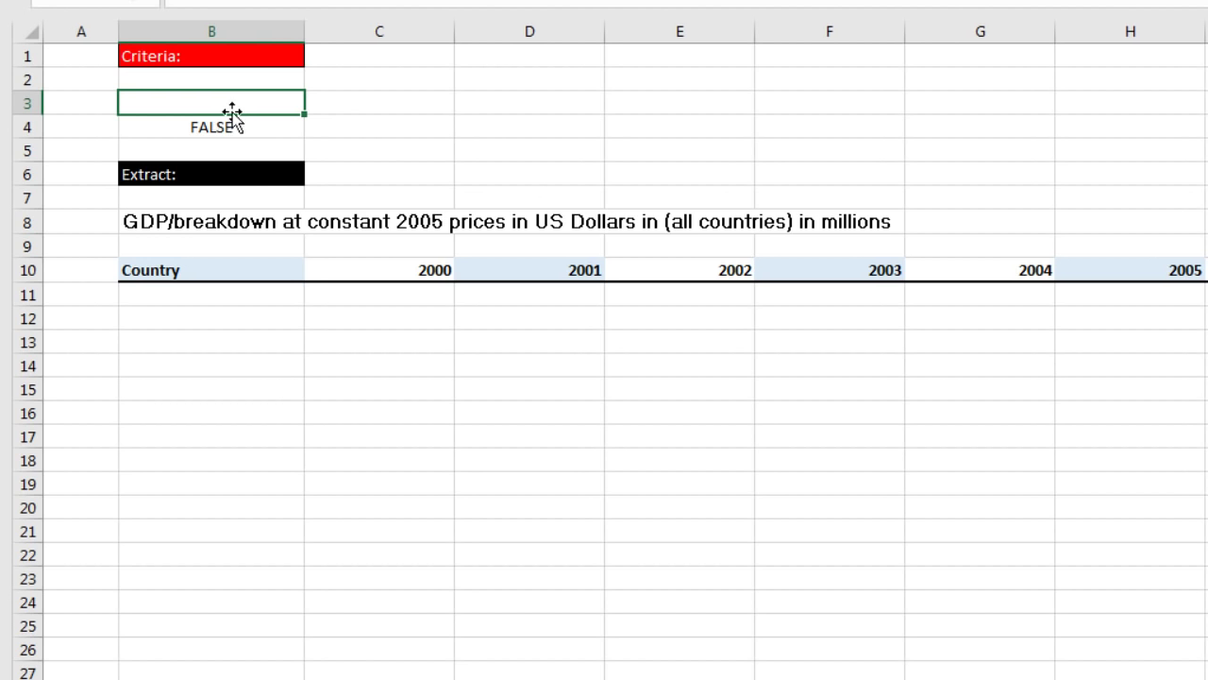
{"action": "left_click_drag", "start_coordinate": [235, 102], "coordinate": [238, 130]}
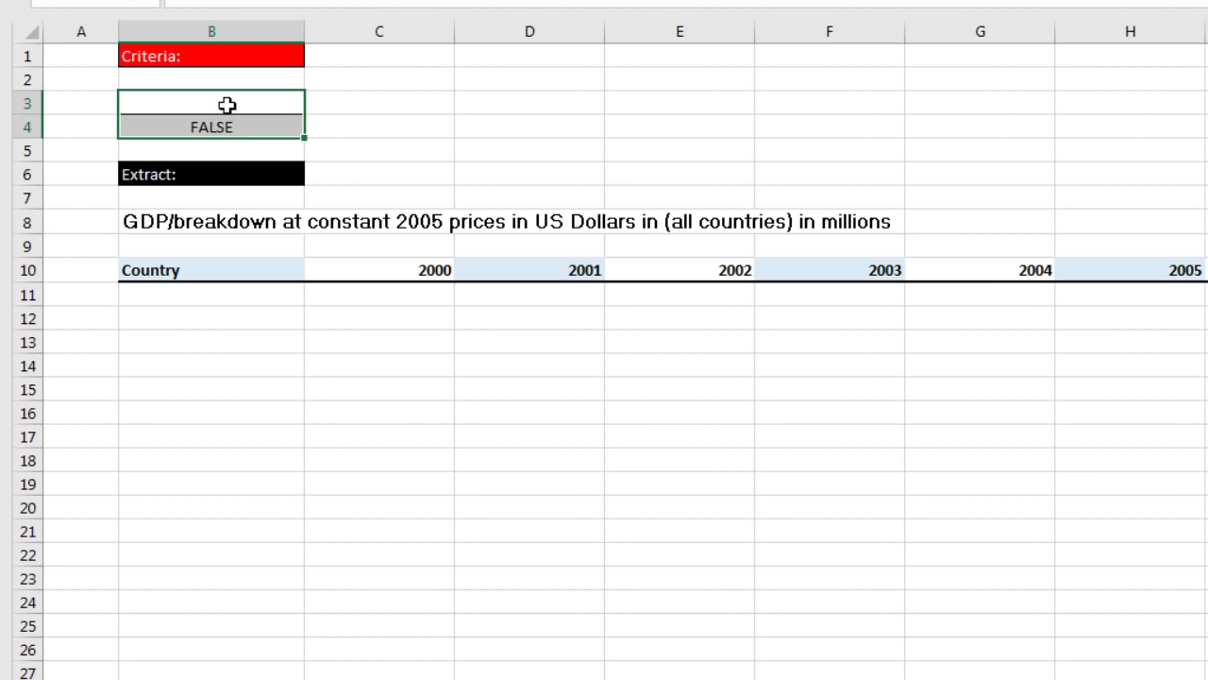
{"action": "left_click", "coordinate": [227, 105]}
{"action": "type", "text": "Formula Criteria"}
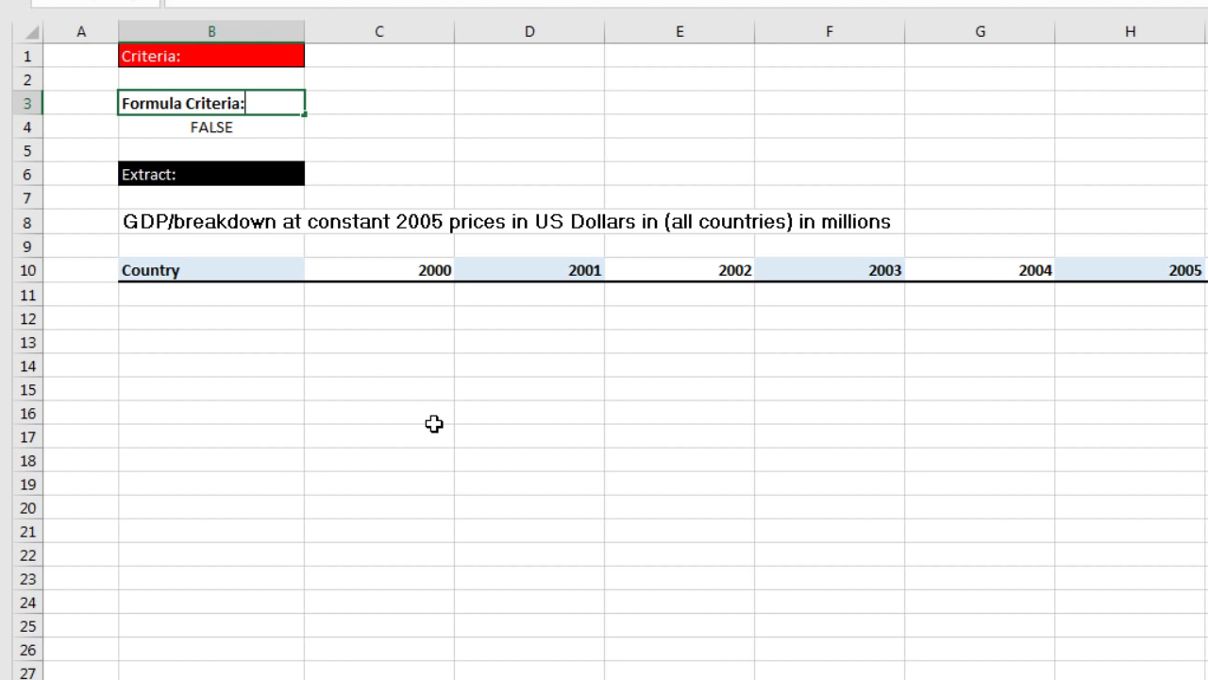
{"action": "type", "text": ":"}
{"action": "key", "text": "Return"}
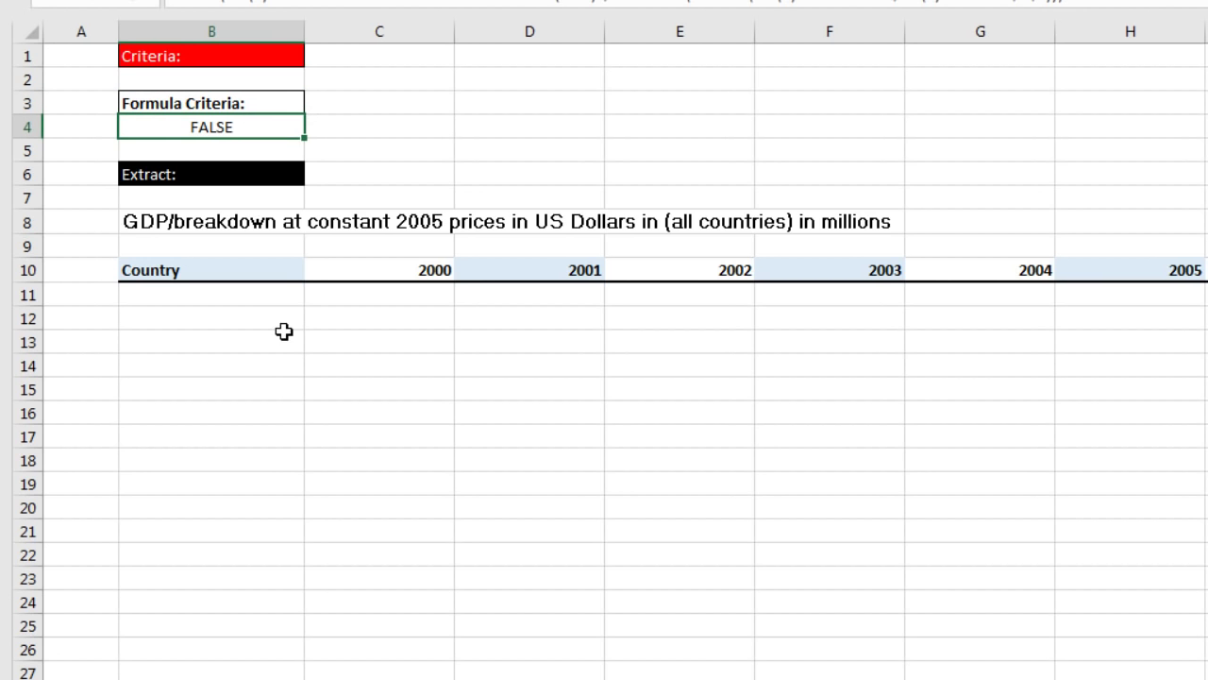
Start an Advanced Filter on AF(7) Formula that copies to another location, with list range D10:AW3695 on AF(7) DataSet
{"action": "left_click", "coordinate": [258, 363]}
{"action": "key", "text": "alt+a"}
{"action": "key", "text": "q"}
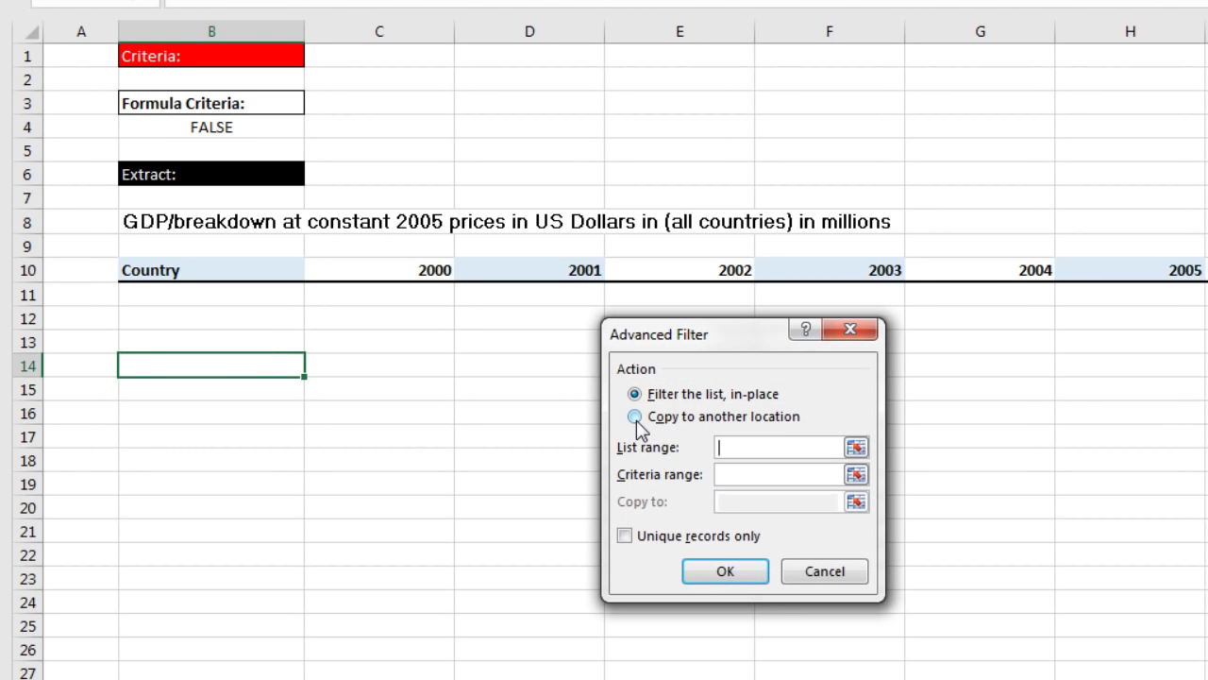
{"action": "left_click", "coordinate": [635, 416]}
{"action": "left_click", "coordinate": [727, 447]}
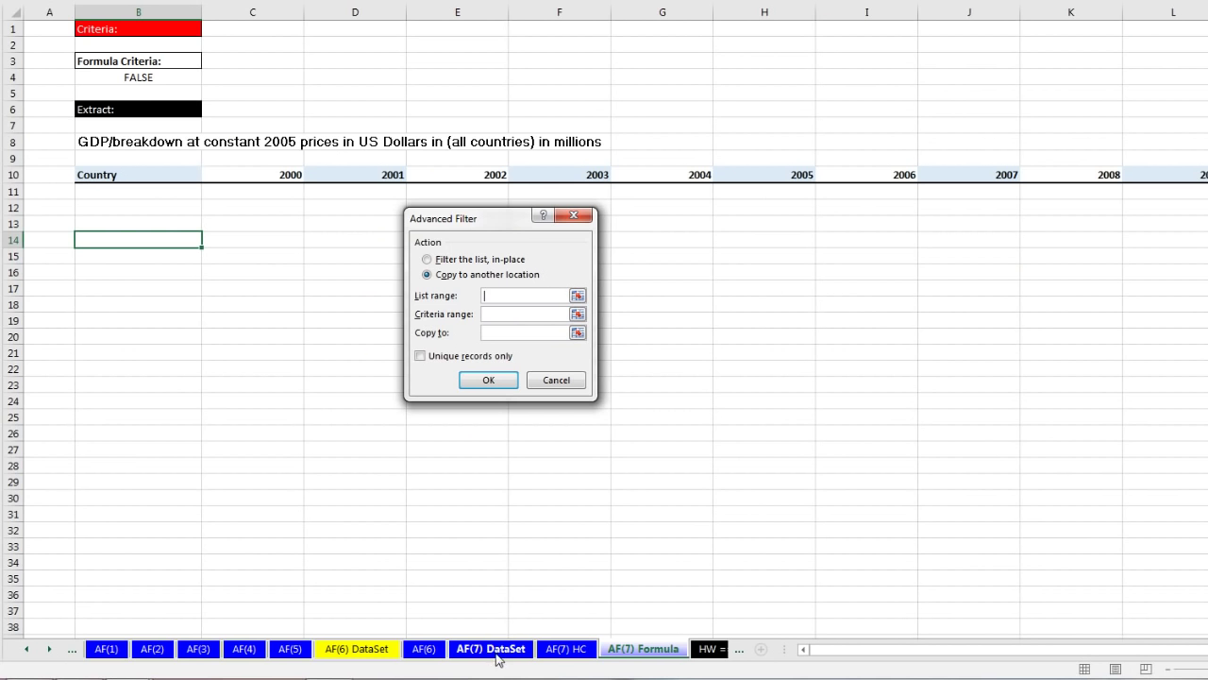
{"action": "left_click", "coordinate": [492, 648]}
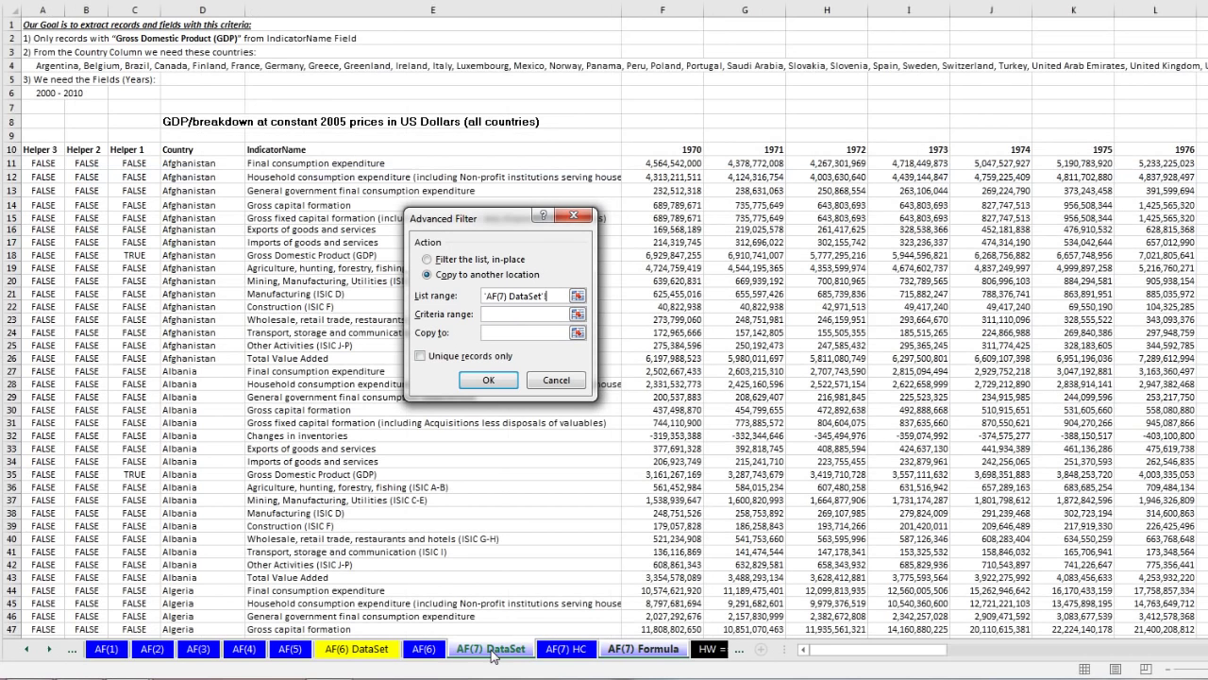
{"action": "left_click", "coordinate": [214, 152]}
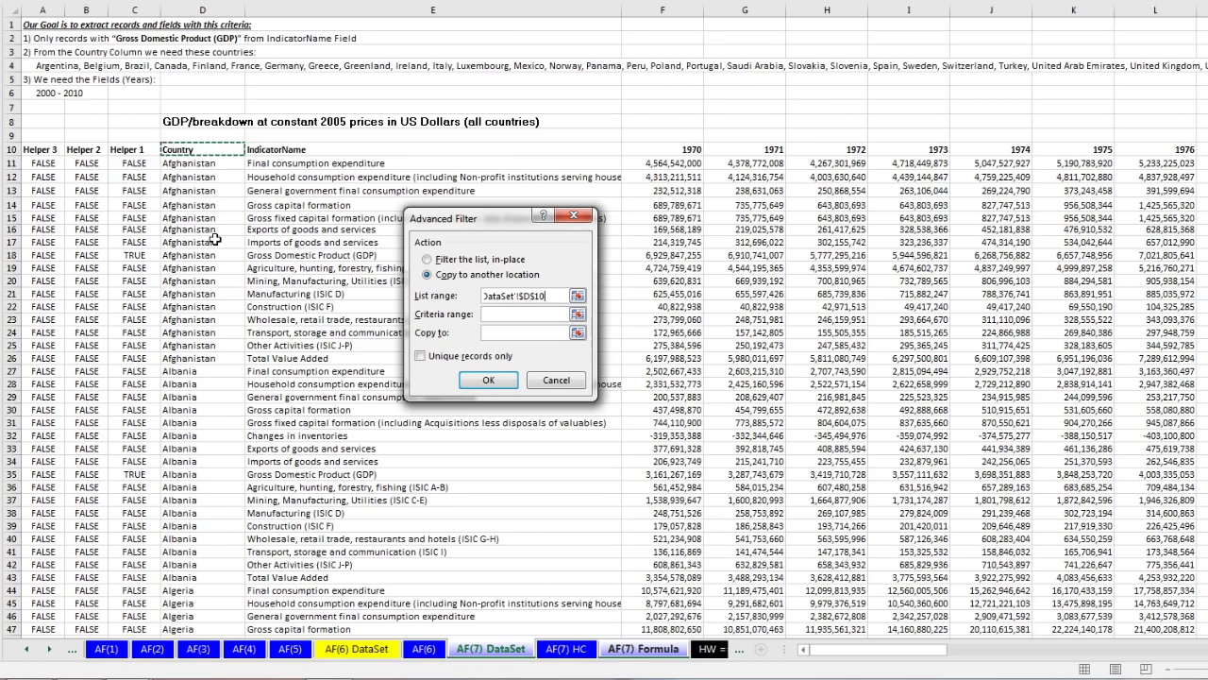
{"action": "key", "text": "ctrl+shift+Right"}
{"action": "key", "text": "ctrl+shift+Right"}
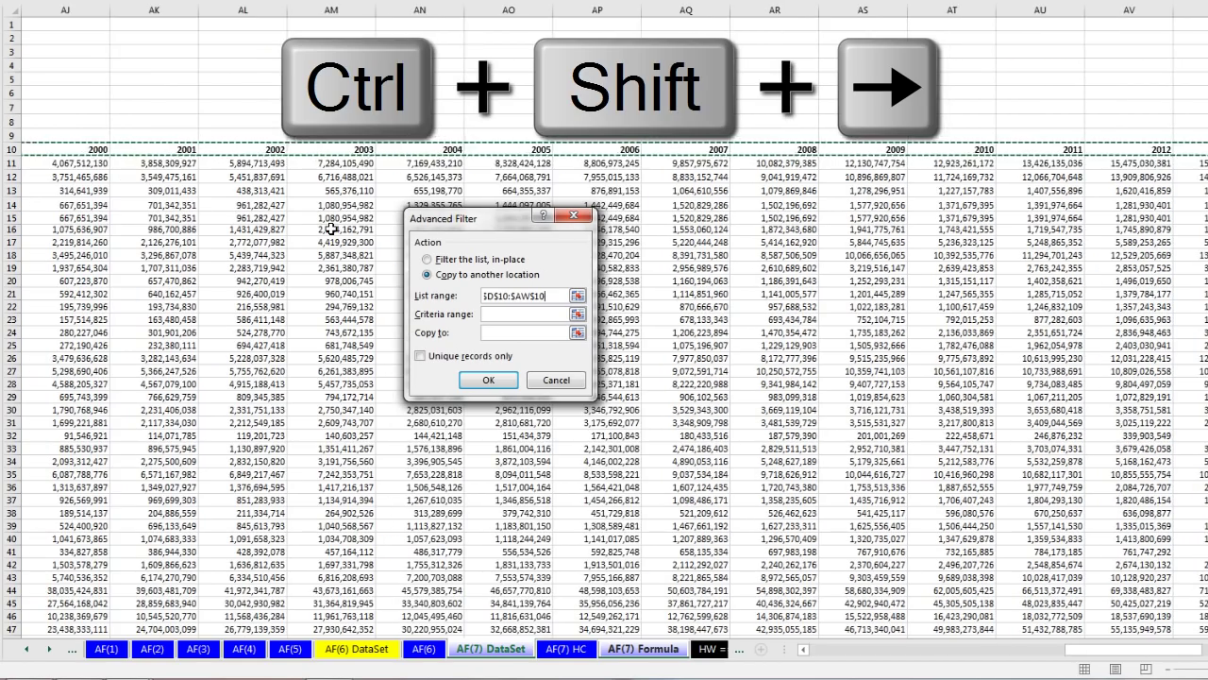
{"action": "key", "text": "ctrl+shift+Down"}
{"action": "key", "text": "Tab"}
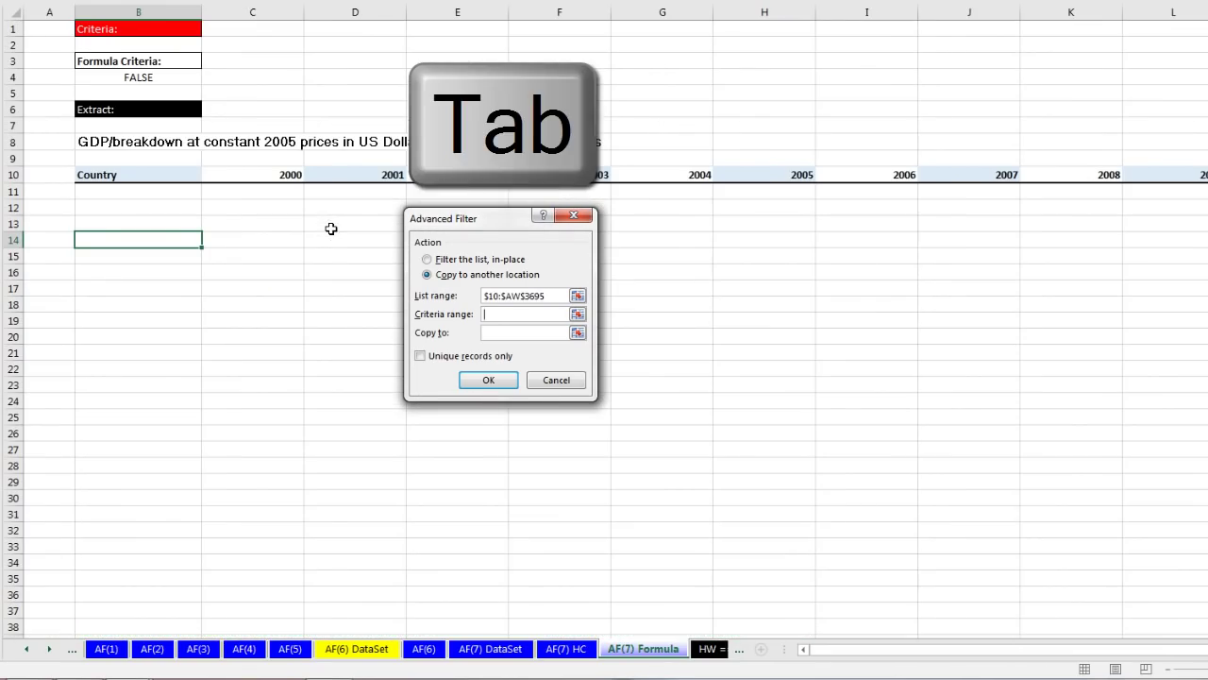
Set the criteria range to B3:B4 and the copy-to range to B10:M10 on AF(7) Formula, and run the Advanced Filter
{"action": "left_click_drag", "start_coordinate": [177, 62], "coordinate": [175, 73]}
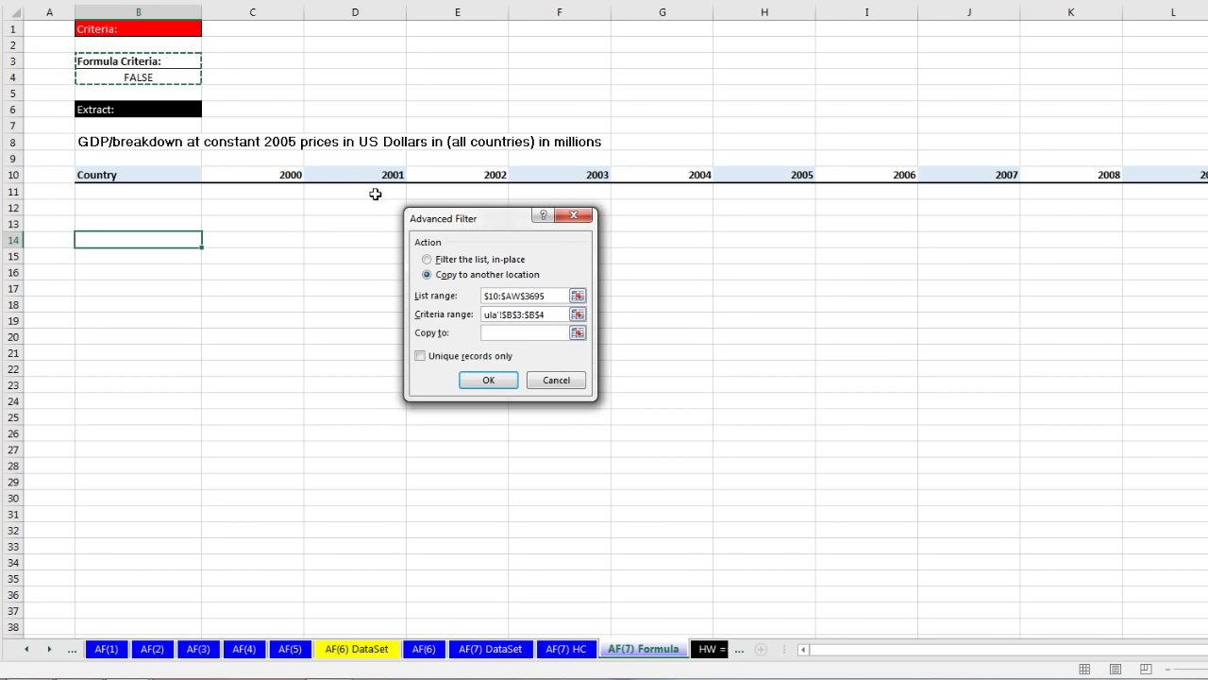
{"action": "left_click_drag", "start_coordinate": [435, 223], "coordinate": [312, 93]}
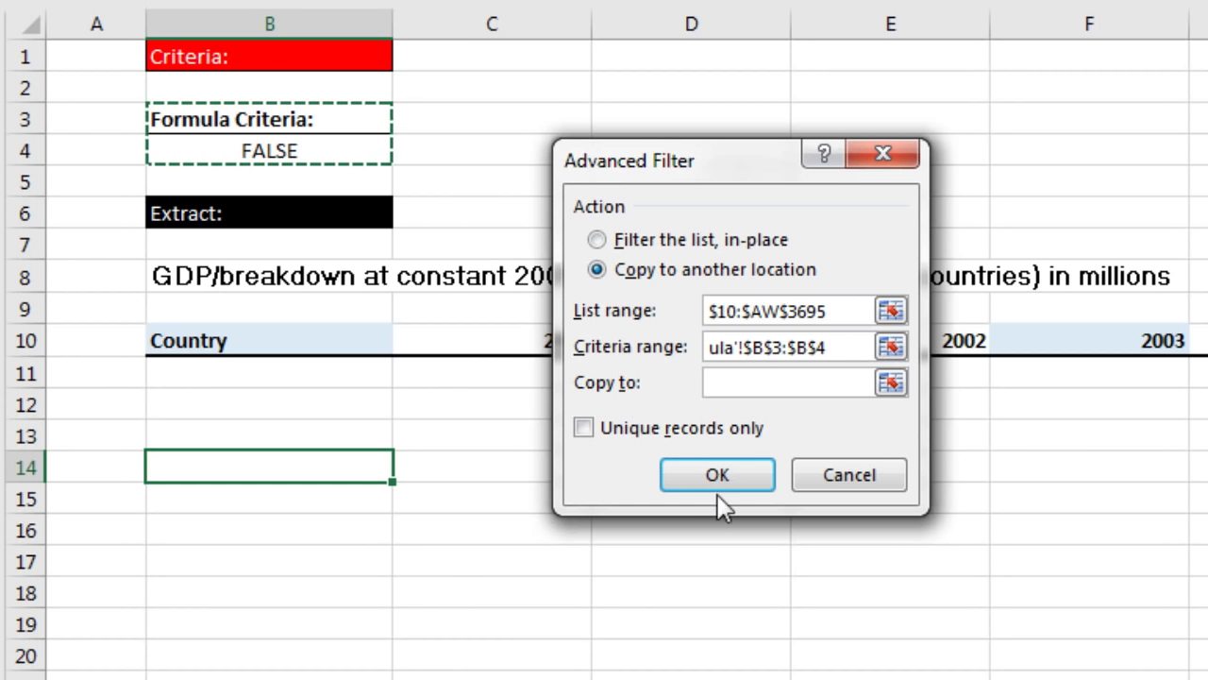
{"action": "key", "text": "Tab"}
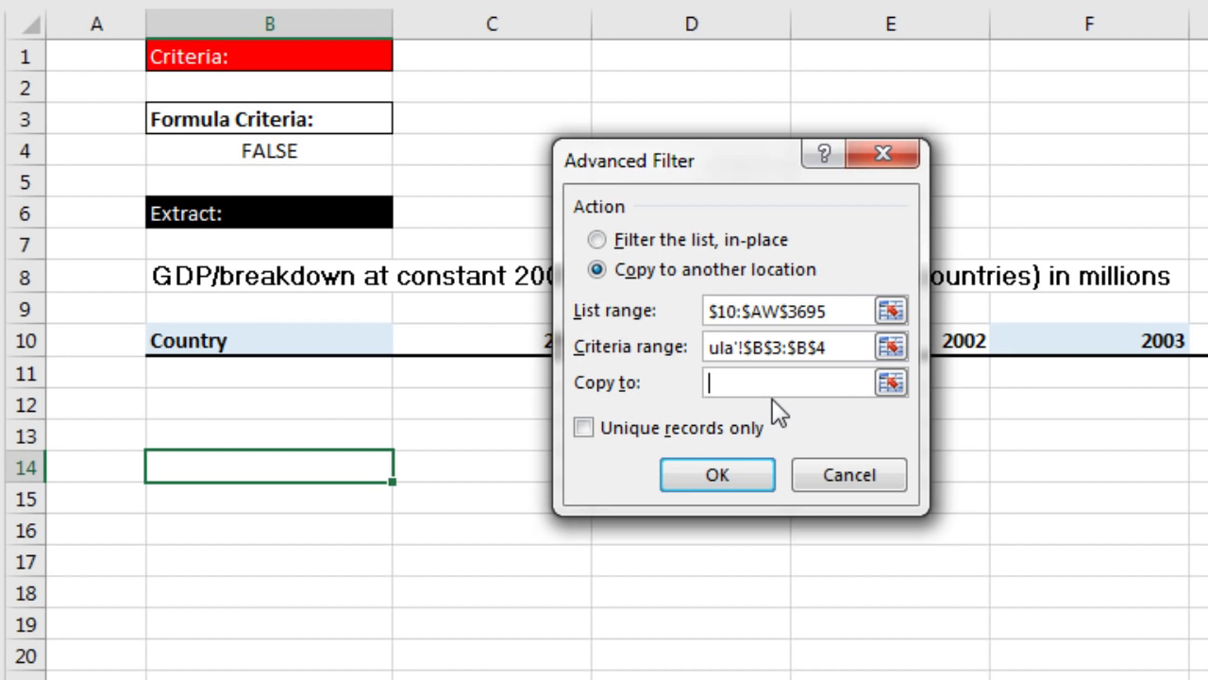
{"action": "left_click_drag", "start_coordinate": [267, 327], "coordinate": [879, 329]}
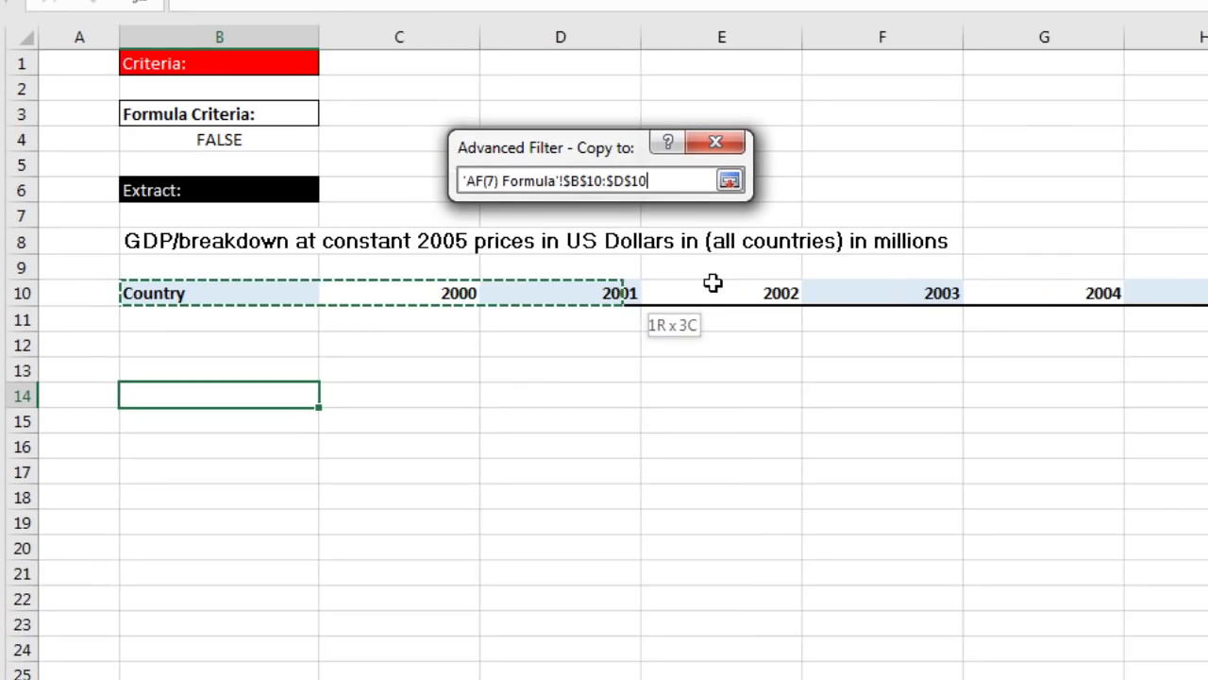
{"action": "left_click_drag", "start_coordinate": [712, 283], "coordinate": [1207, 293]}
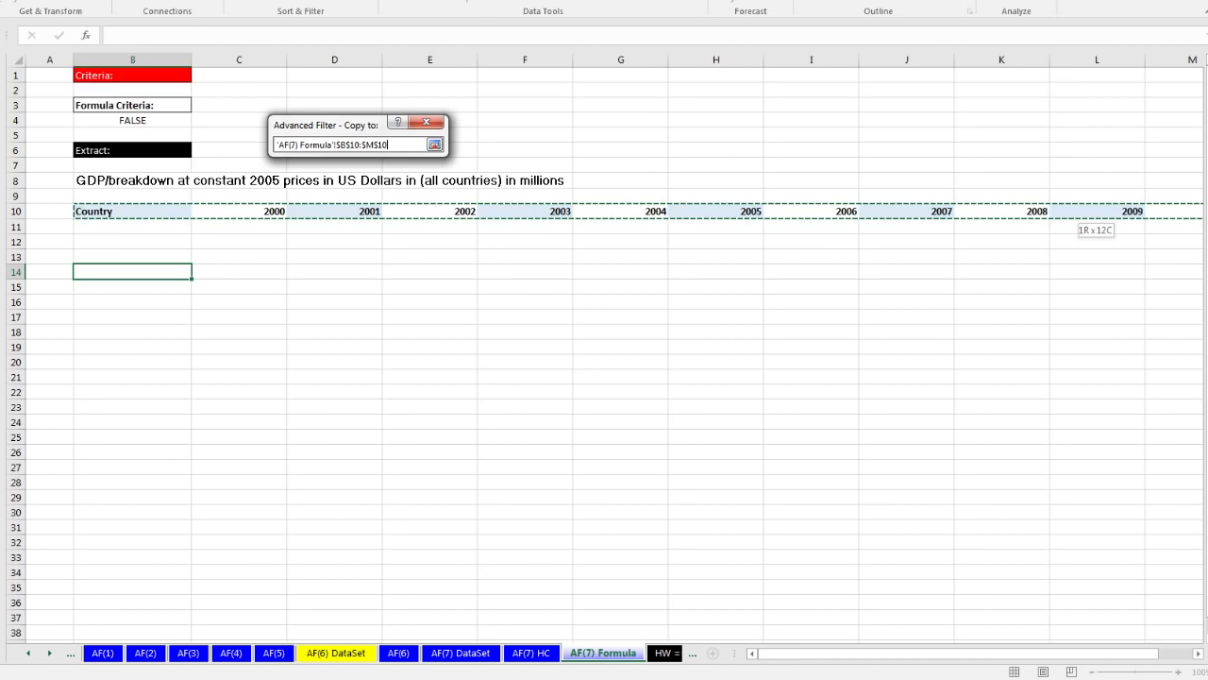
{"action": "mouse_move", "coordinate": [1072, 209]}
{"action": "left_mouse_down"}
{"action": "mouse_move", "coordinate": [1039, 220]}
{"action": "mouse_move", "coordinate": [1049, 216]}
{"action": "left_mouse_up"}
{"action": "left_click_drag", "start_coordinate": [873, 653], "coordinate": [812, 653]}
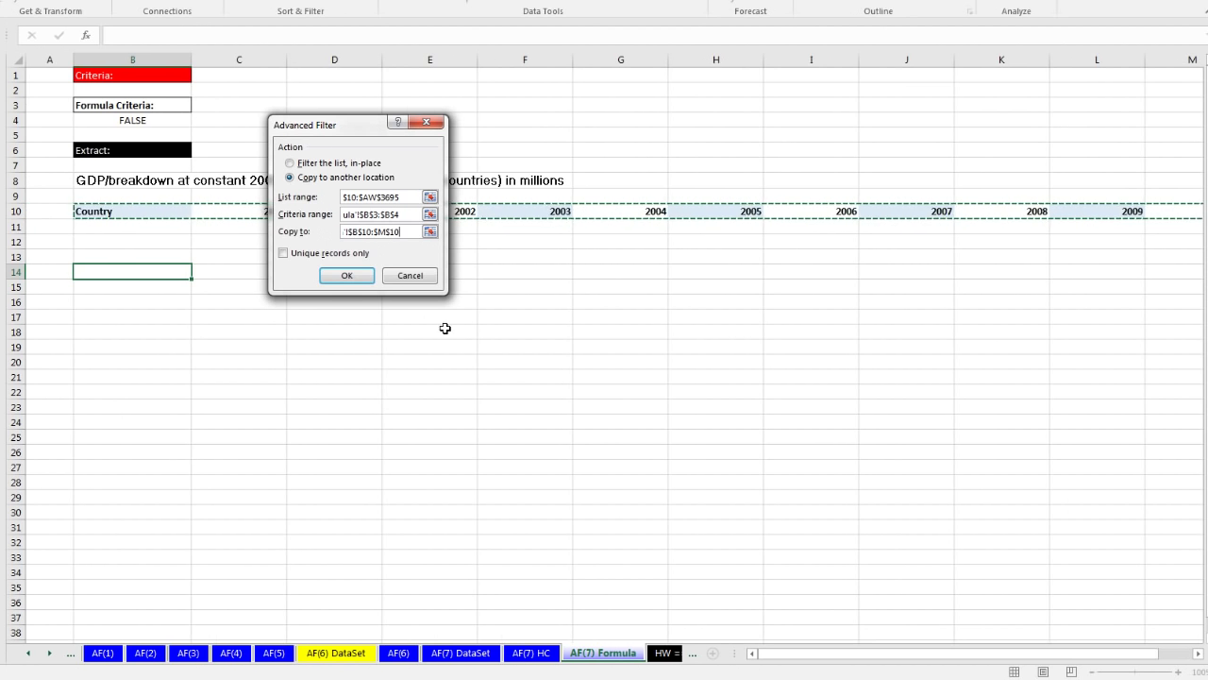
{"action": "left_click", "coordinate": [335, 278]}
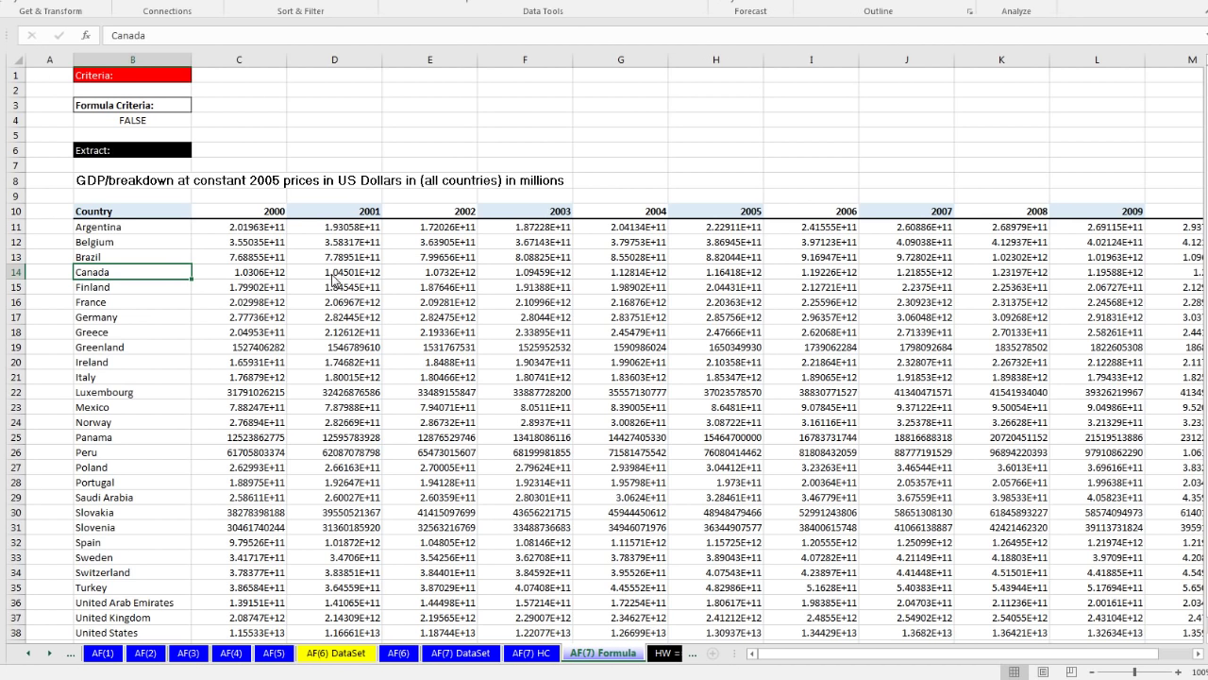
Inspect the AND criteria formula in B4 on the AF(7) Formula sheet without changing it
{"action": "double_click", "coordinate": [138, 120]}
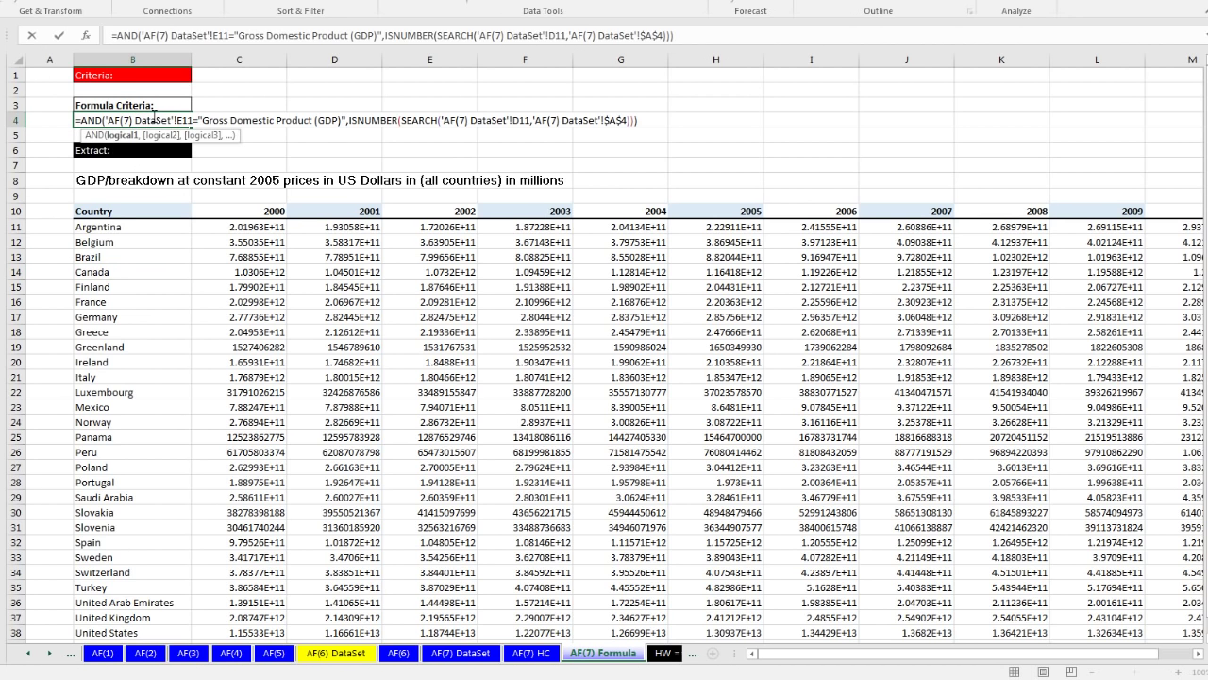
{"action": "key", "text": "Escape"}
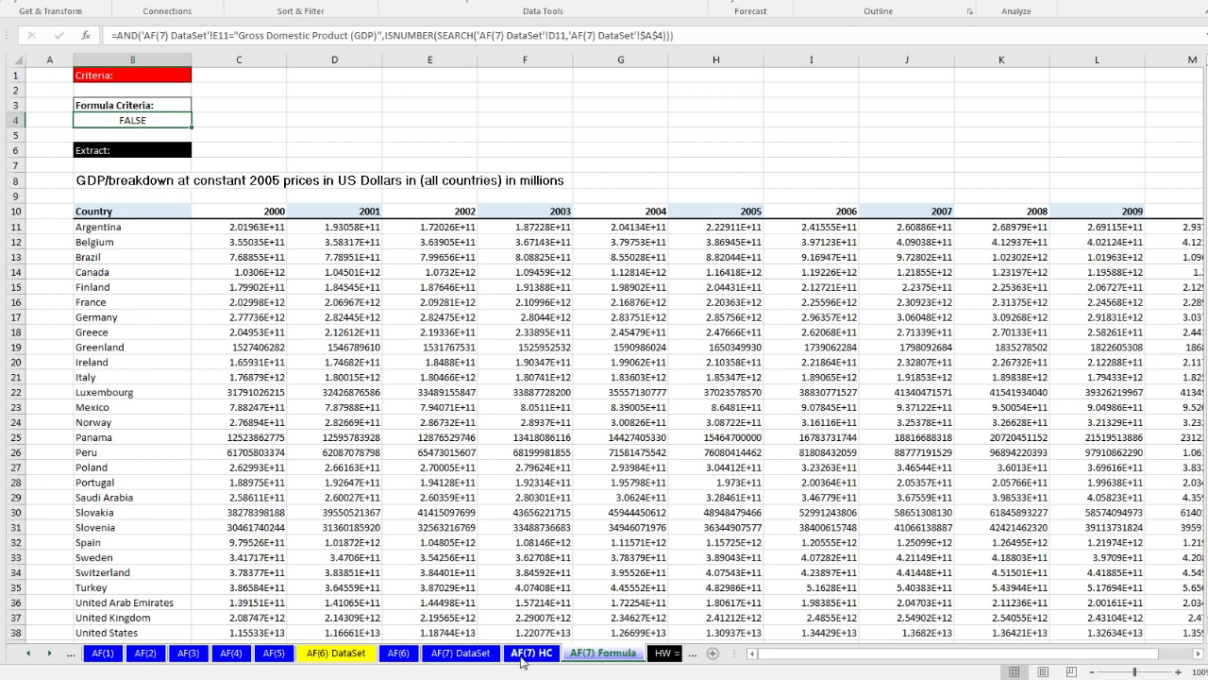
Try clearing the Helper 3, Helper 2 and Helper 1 columns from row 10 down on AF(7) DataSet, and restore them
{"action": "left_click", "coordinate": [532, 653]}
{"action": "left_click", "coordinate": [461, 652]}
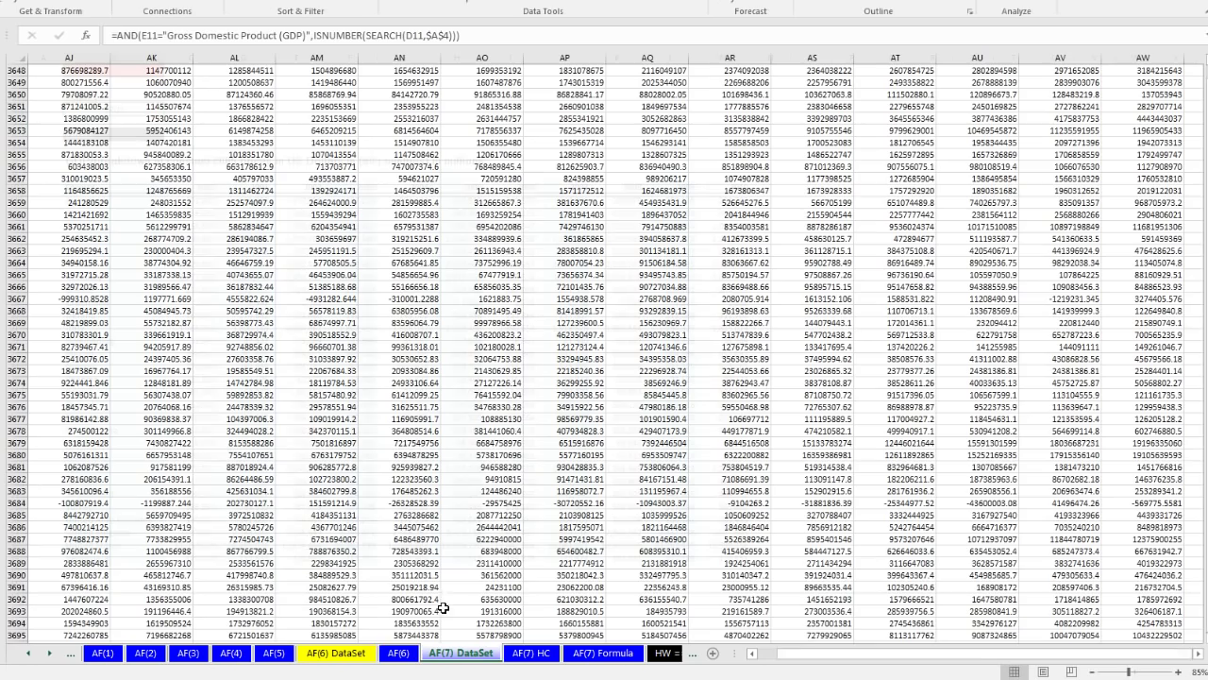
{"action": "key", "text": "ctrl+Home"}
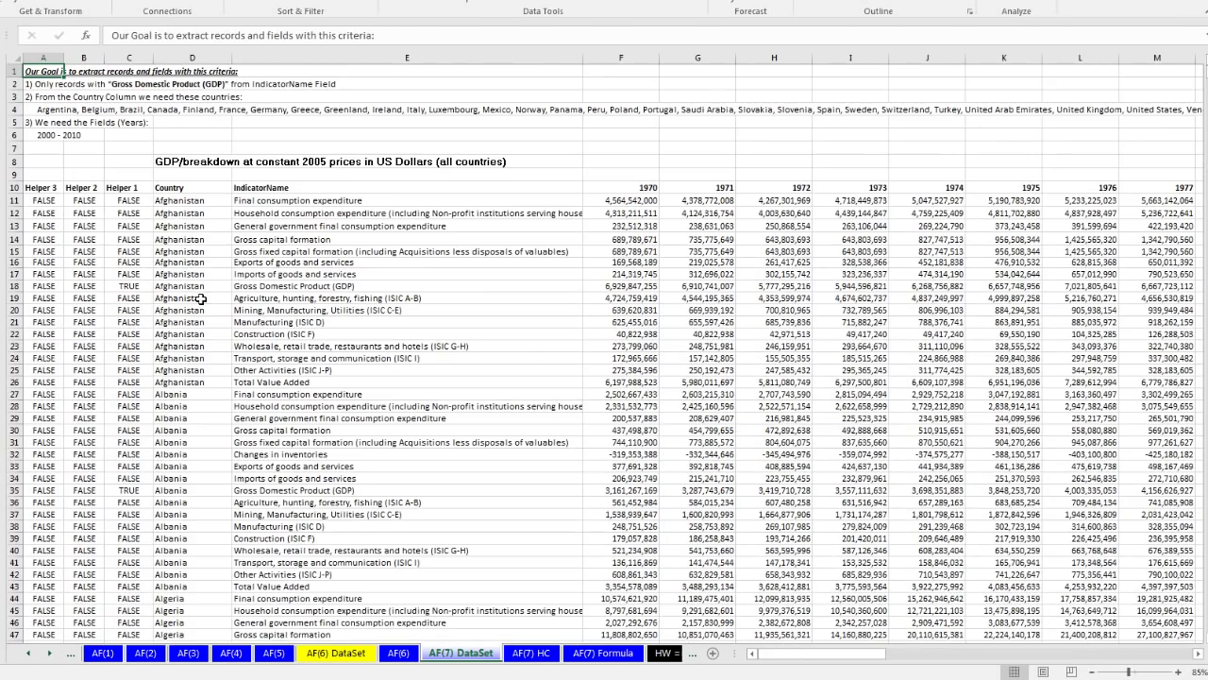
{"action": "left_click_drag", "start_coordinate": [48, 186], "coordinate": [118, 208]}
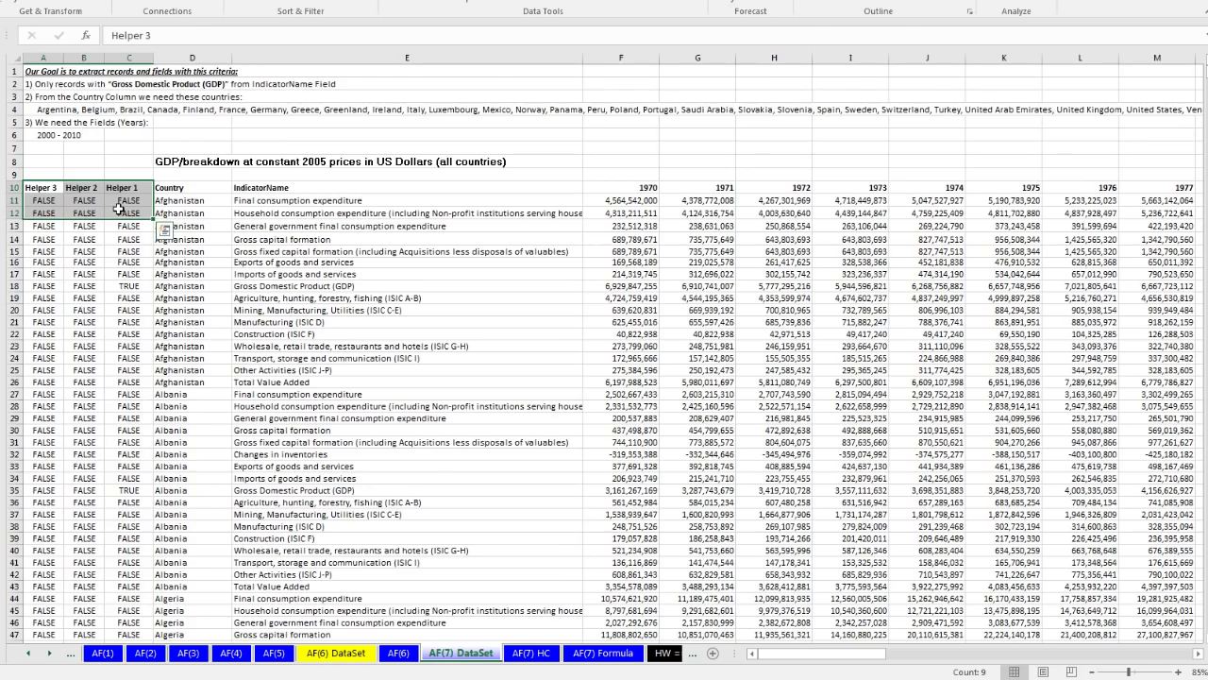
{"action": "key", "text": "ctrl+shift+Down"}
{"action": "key", "text": "ctrl+BackSpace"}
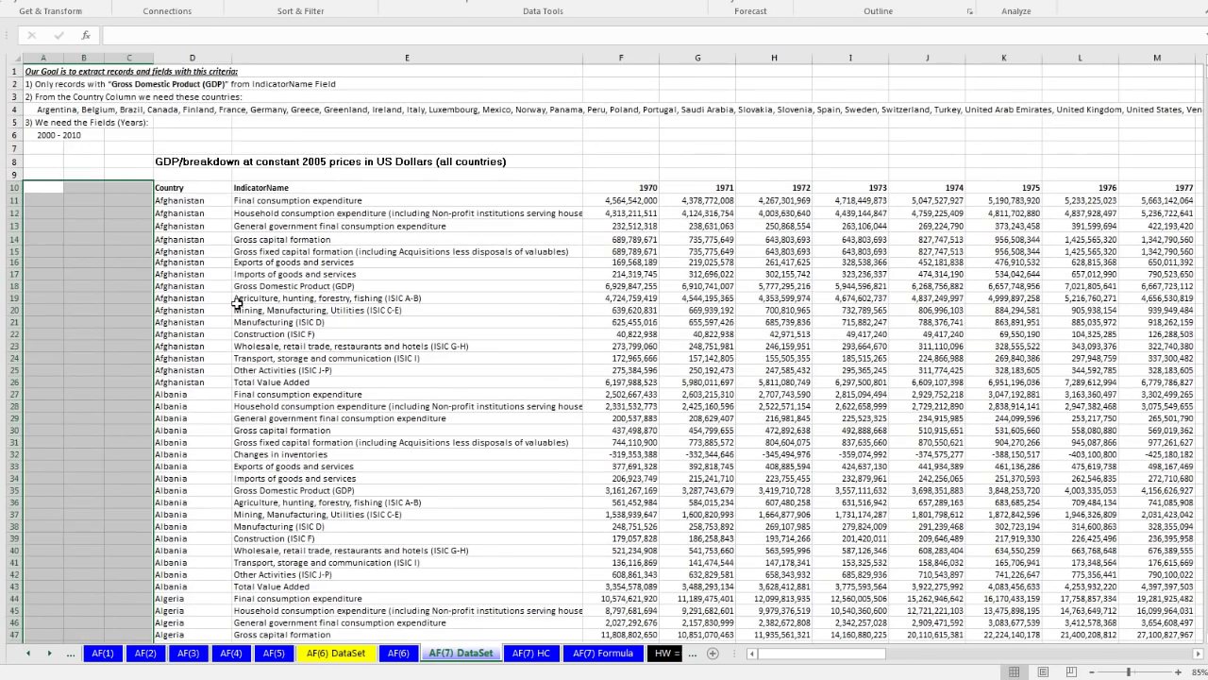
{"action": "key", "text": "ctrl+v"}
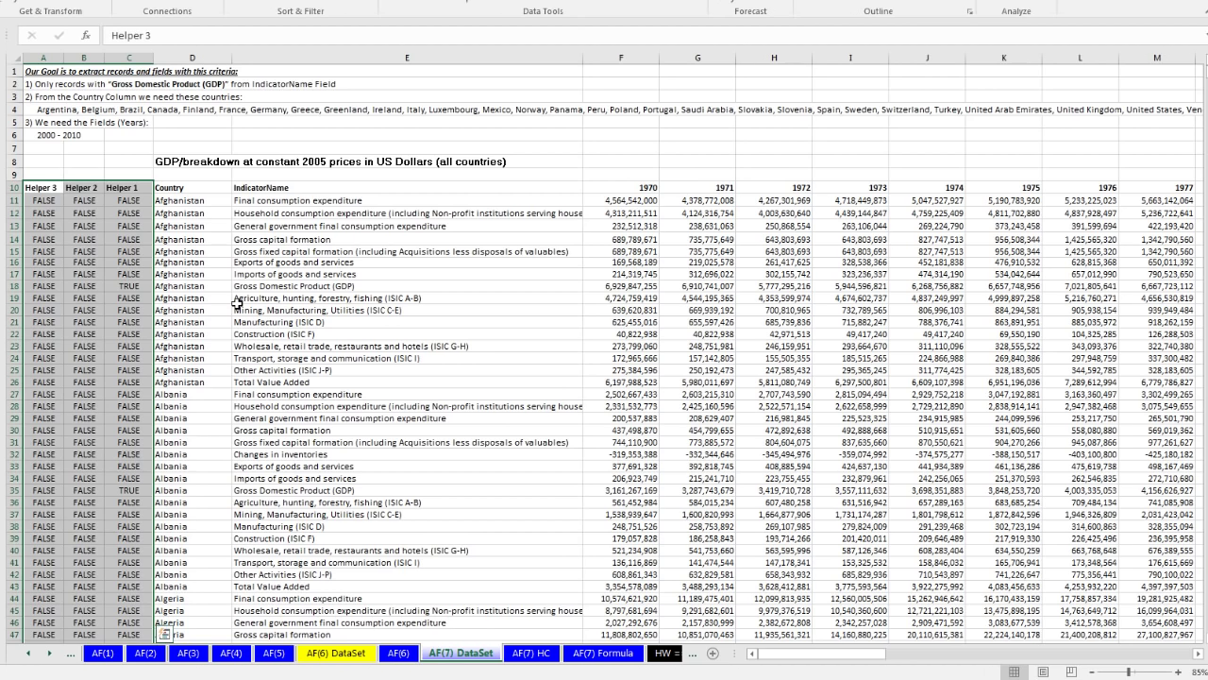
Compare the Helper 3 criteria on AF(7) HC with the formula criteria in B4 on AF(7) Formula
{"action": "left_click", "coordinate": [529, 652]}
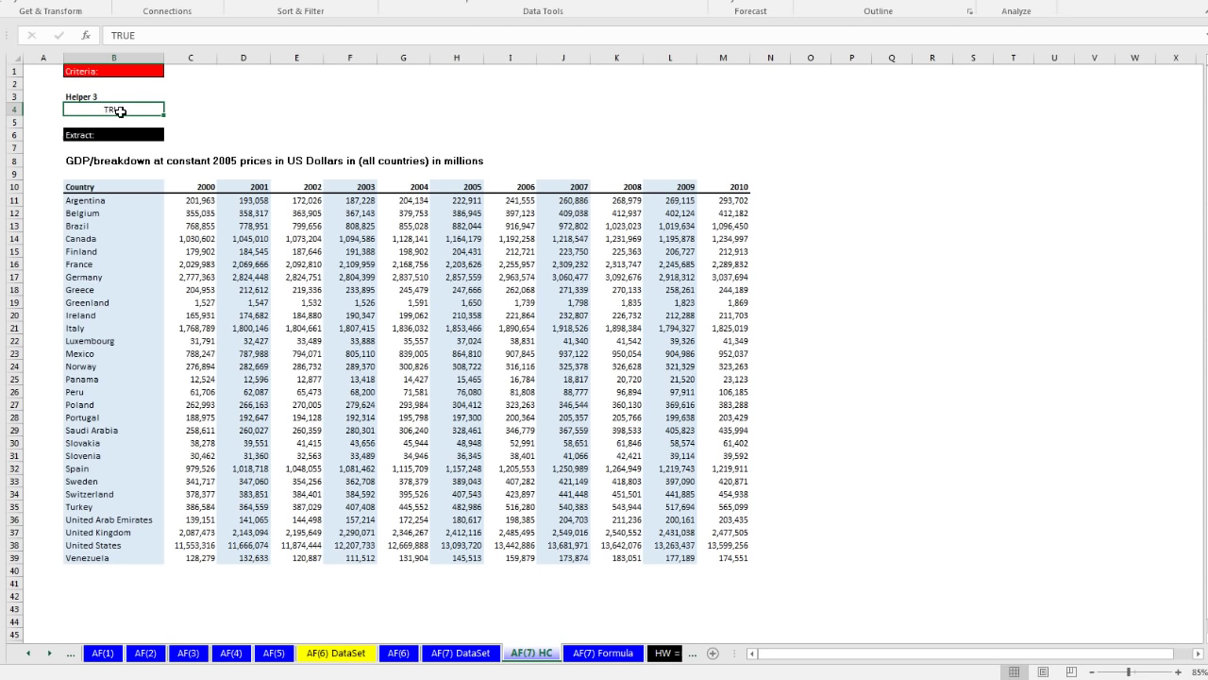
{"action": "left_click", "coordinate": [602, 652]}
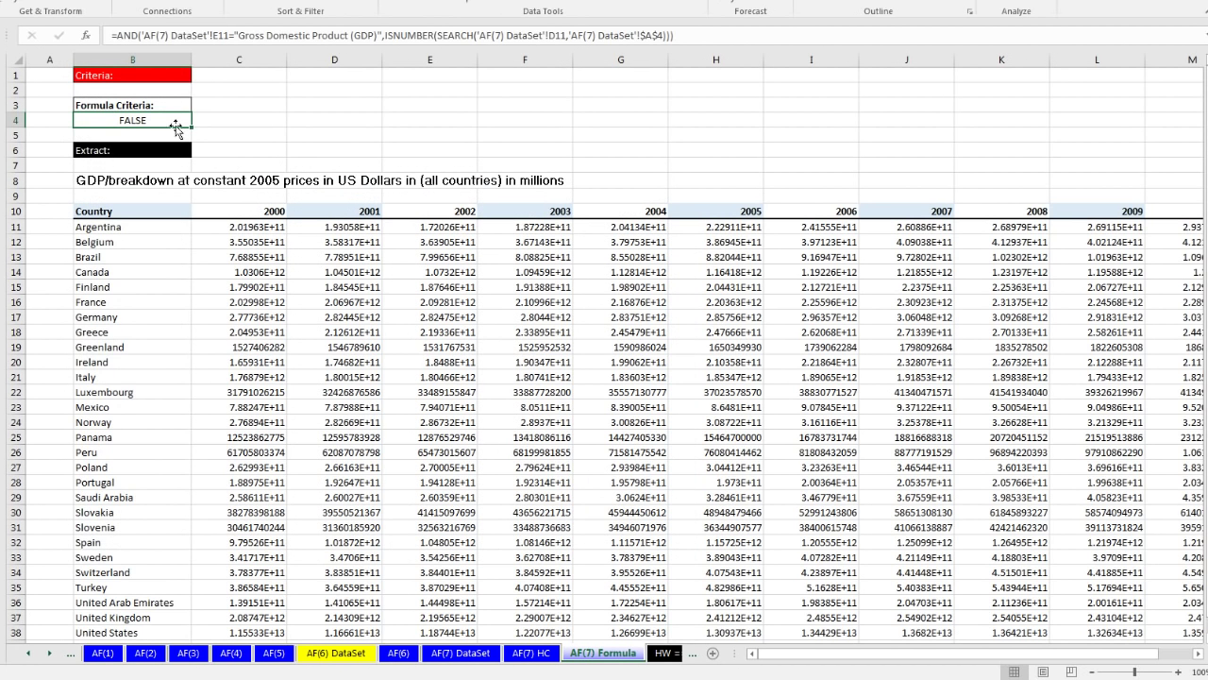
{"action": "double_click", "coordinate": [156, 118]}
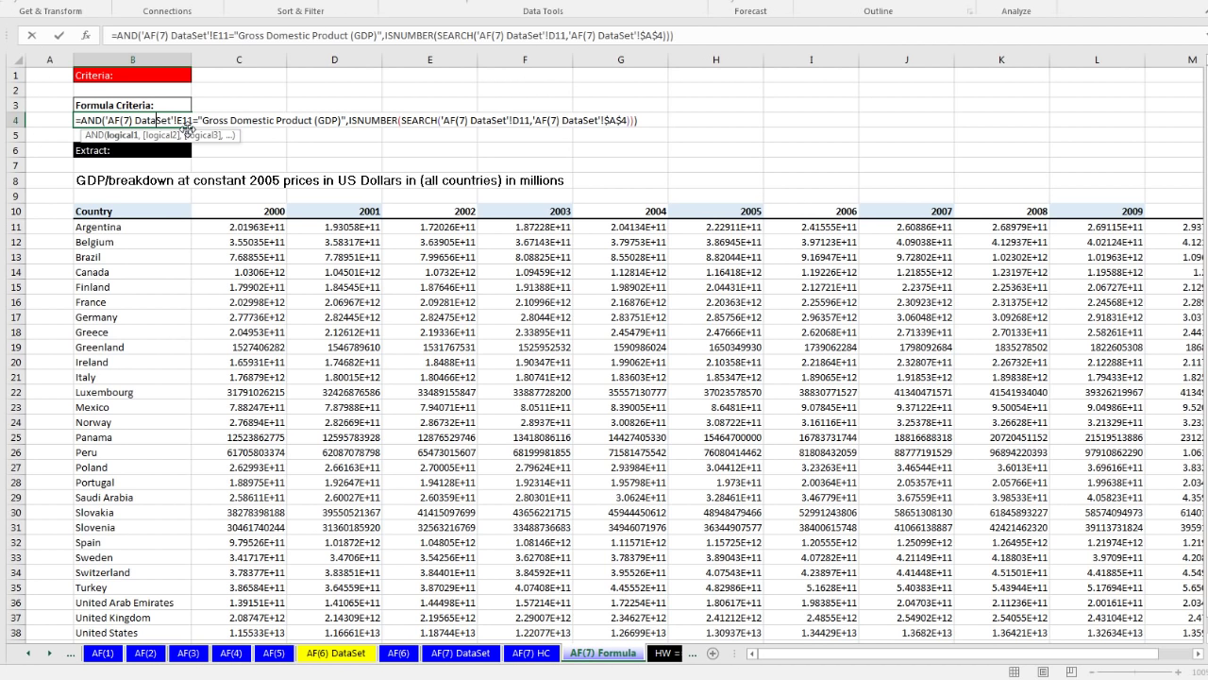
{"action": "key", "text": "ctrl+Return"}
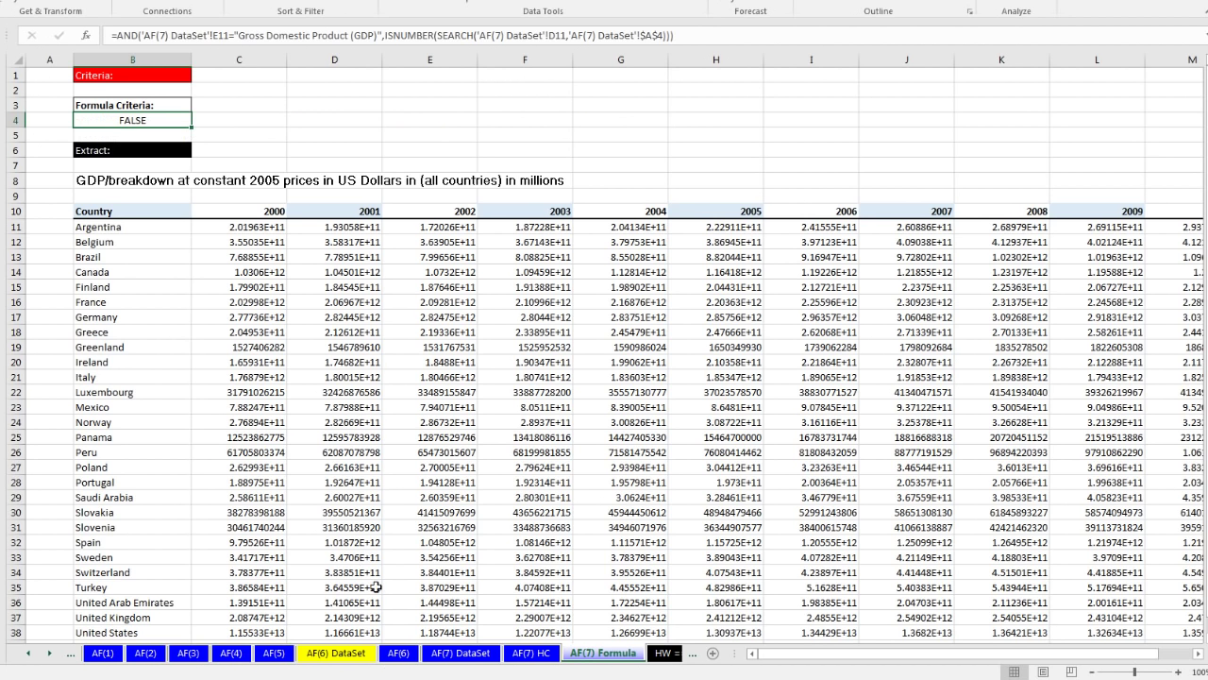
Review the earlier Advanced Filter examples on sheets AF(6), AF(5), AF(4), AF(3), AF(2) and AF(1)
{"action": "left_click", "coordinate": [399, 652]}
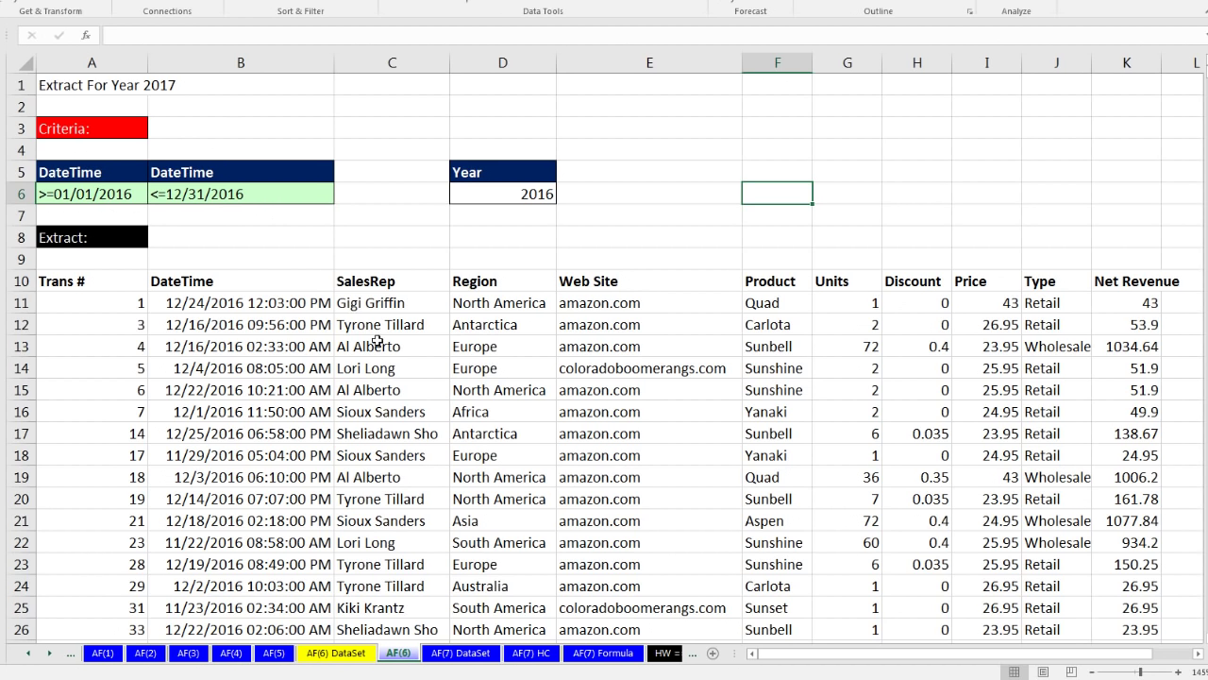
{"action": "left_click", "coordinate": [275, 653]}
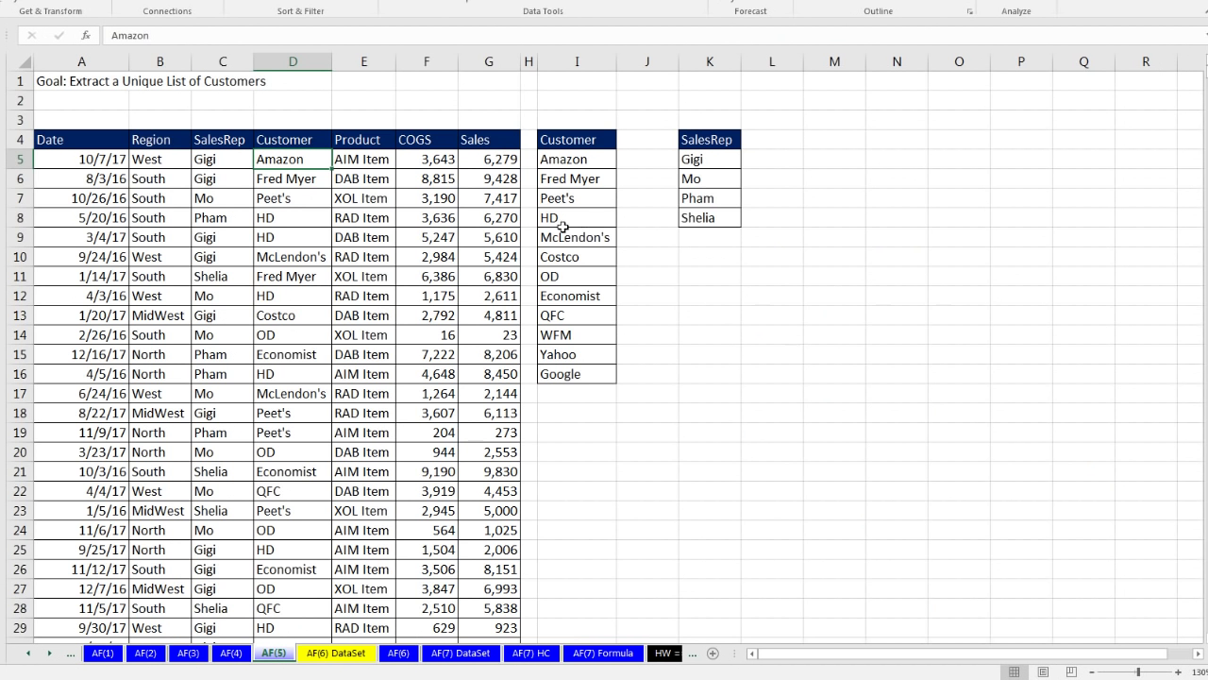
{"action": "left_click", "coordinate": [233, 652]}
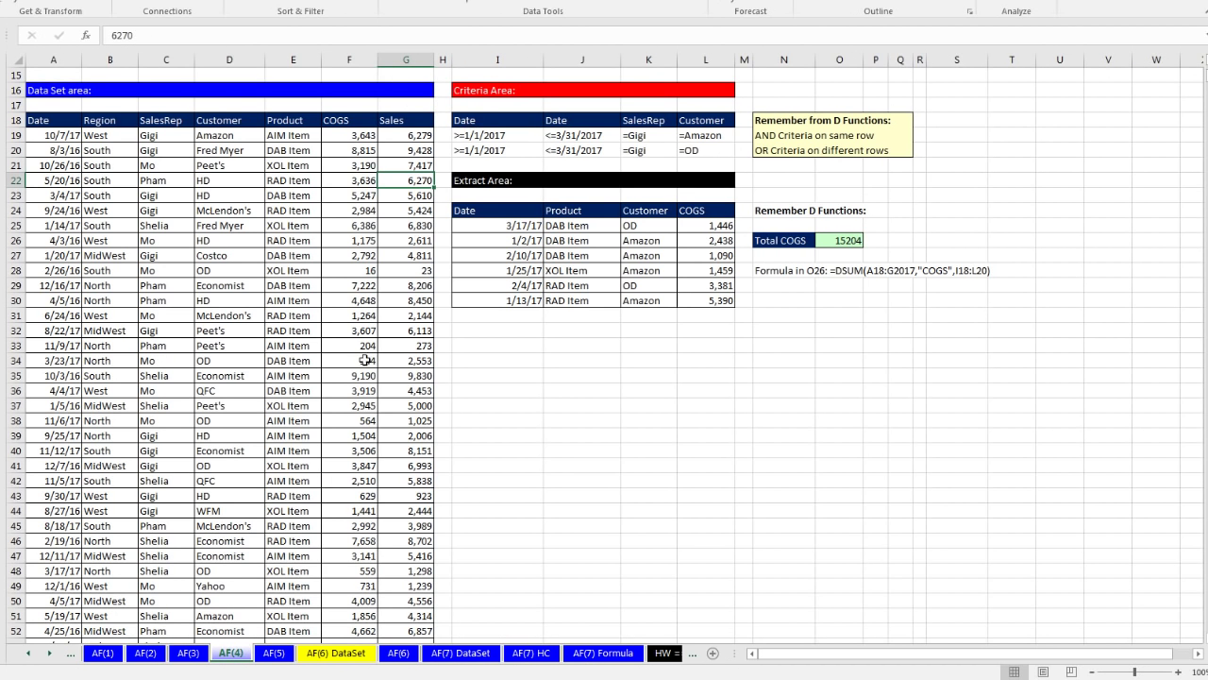
{"action": "left_click", "coordinate": [186, 655]}
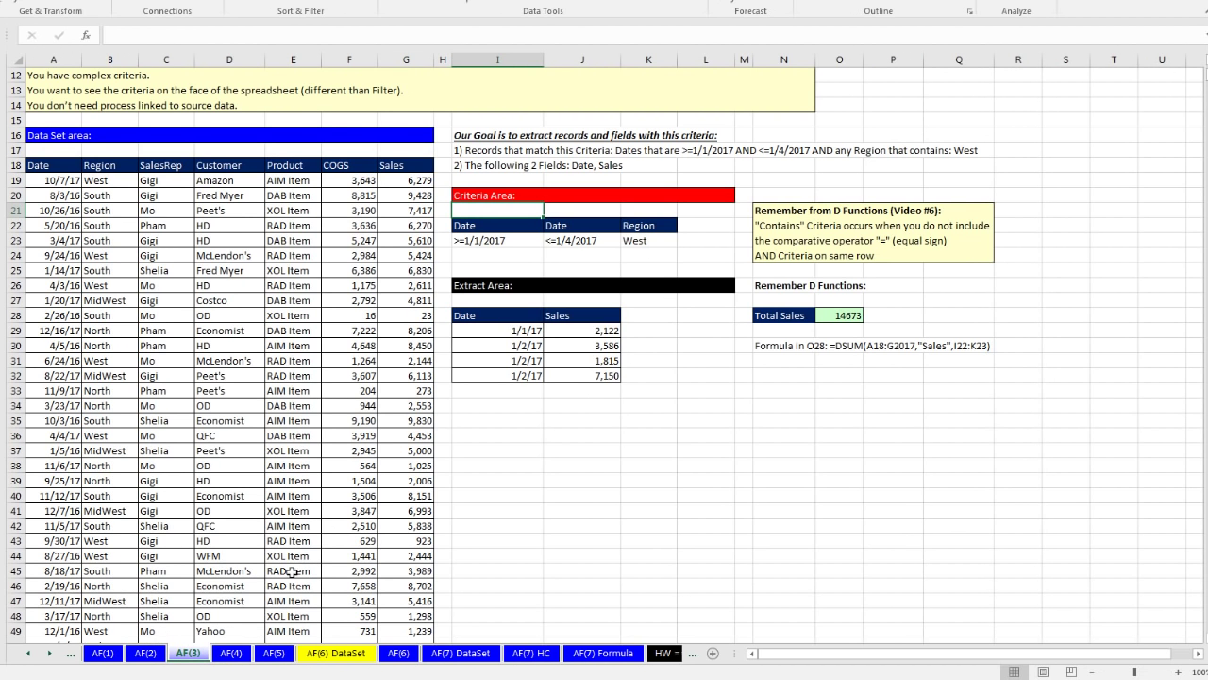
{"action": "left_click", "coordinate": [149, 656]}
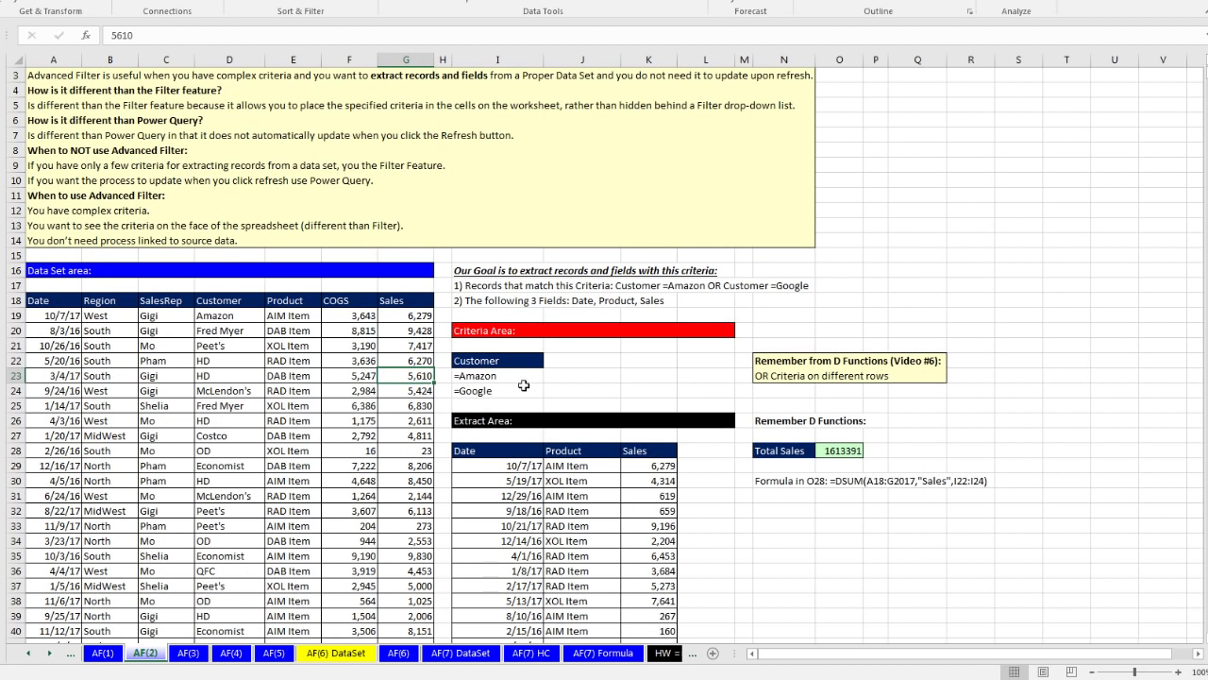
{"action": "left_click", "coordinate": [109, 656]}
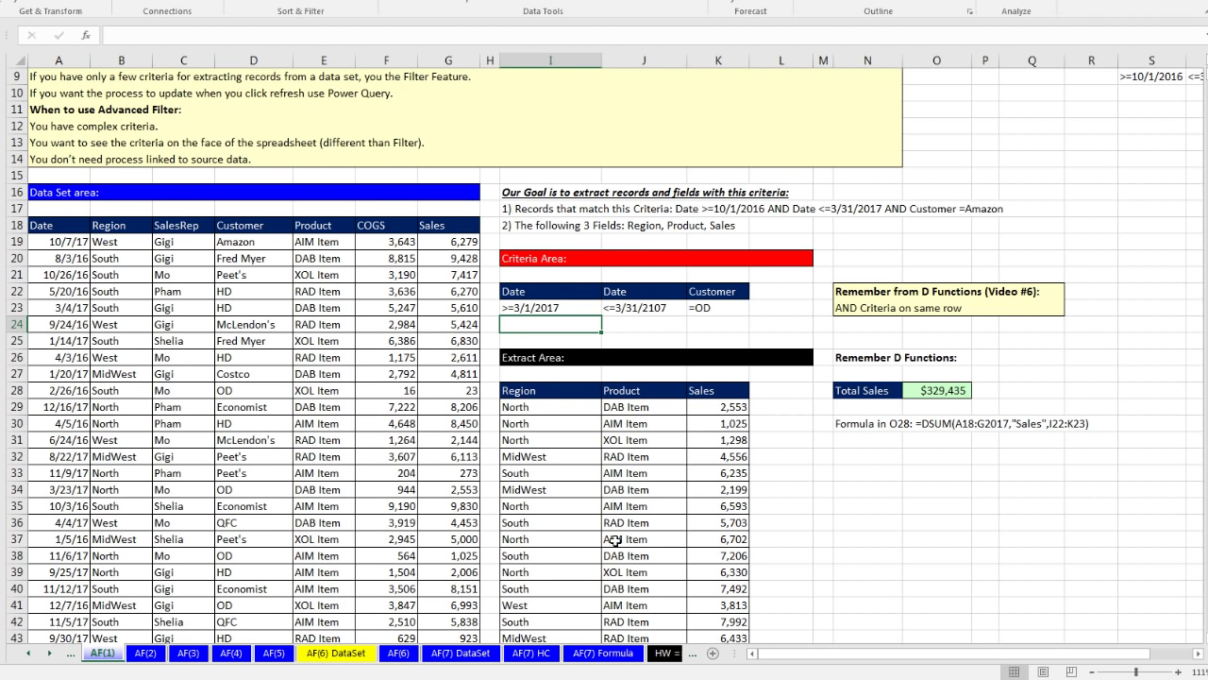